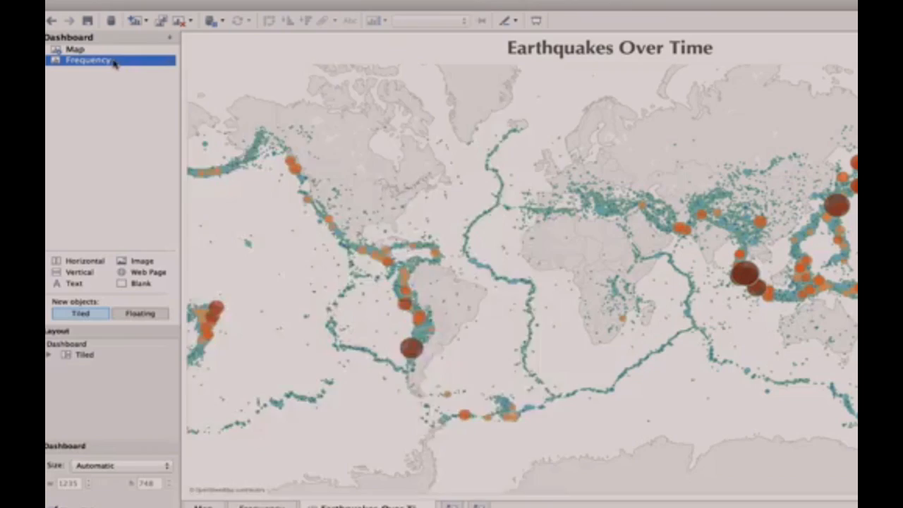
# Step: Add the Frequency sheet below the map on the Earthquakes Over Time dashboard and open the published view's sharing options
pyautogui.moveTo(115, 63); pyautogui.dragTo(552, 289)
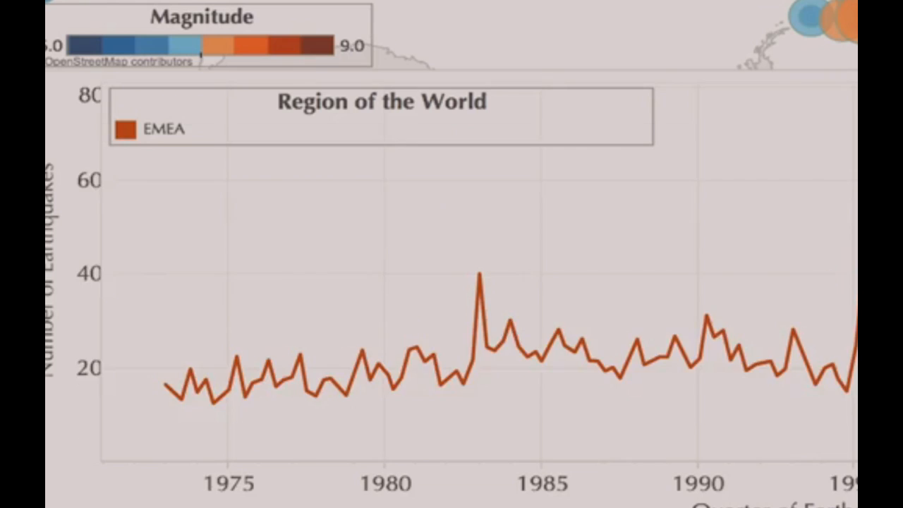
pyautogui.moveTo(536, 227); pyautogui.dragTo(626, 274)
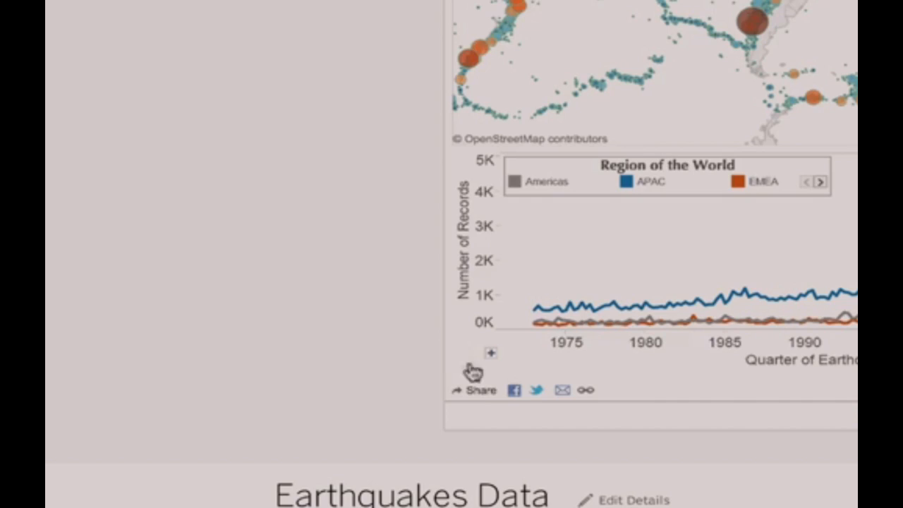
pyautogui.click(475, 388)
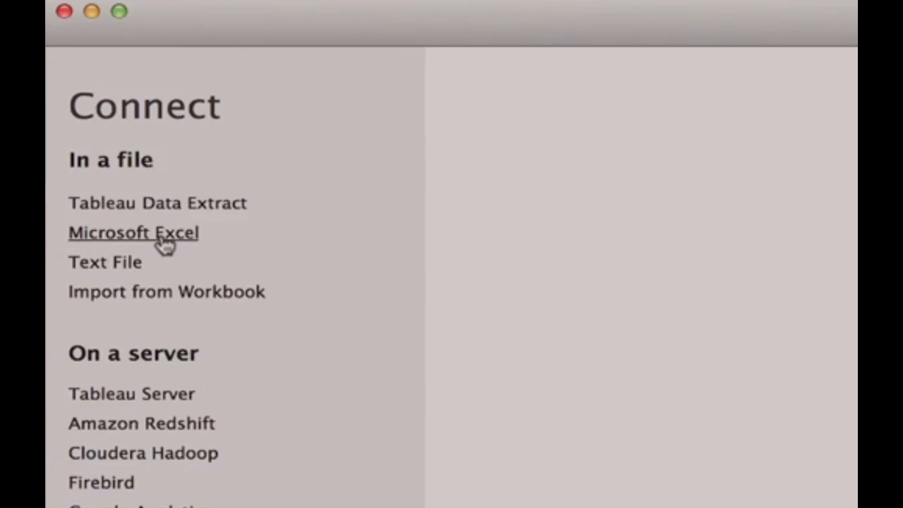
# Step: Connect to the Microsoft Excel workbook San Fracisco Housing Data.xlsx as the data source
pyautogui.click(165, 243)
pyautogui.scroll(-10, 472, 300)
pyautogui.click(465, 313)
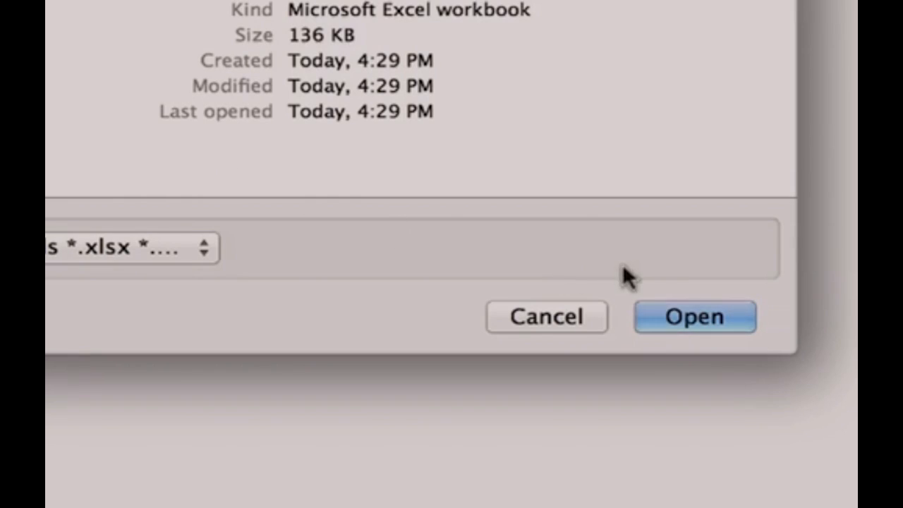
pyautogui.click(902, 447)
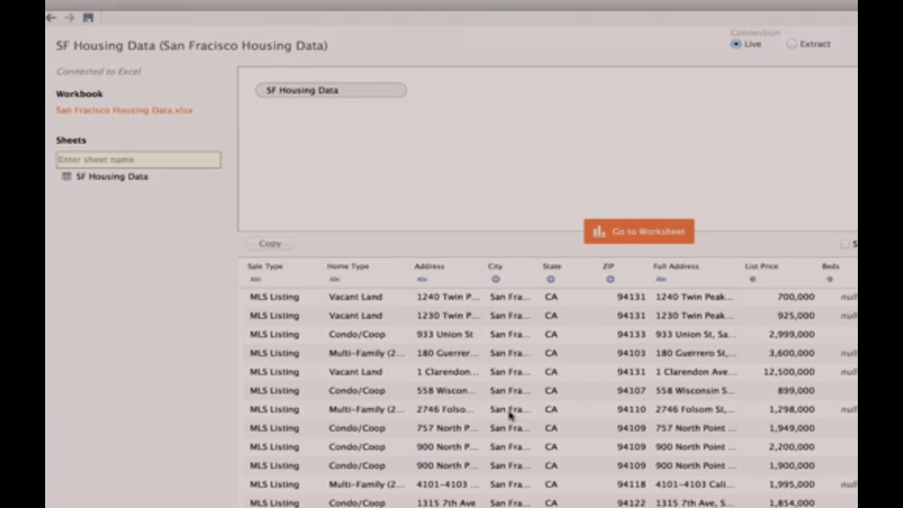
# Step: Go to the worksheet and plot the listing locations on a map by average Longitude and Latitude
pyautogui.click(504, 198)
pyautogui.click(101, 342)
pyautogui.keyDown('ctrl'); pyautogui.click(103, 364); pyautogui.keyUp('ctrl')
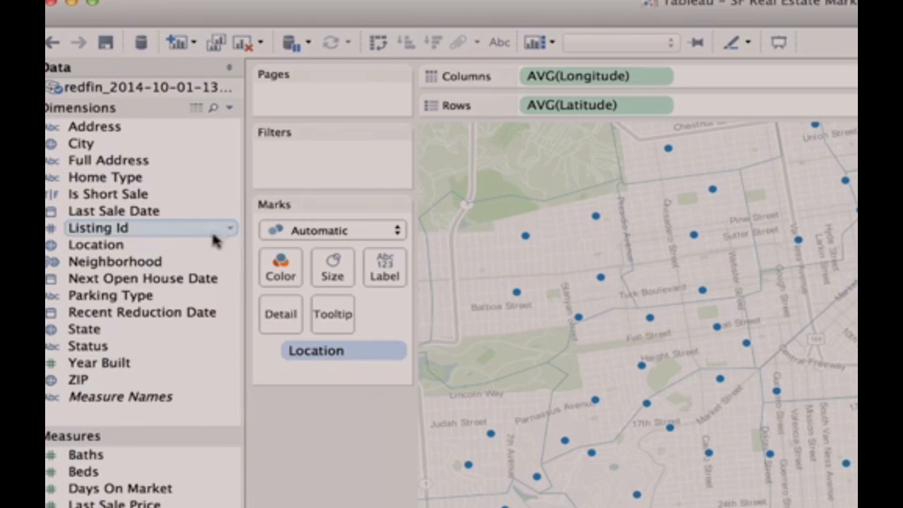
# Step: Color the location marks on the map by Neighborhood
pyautogui.moveTo(95, 167); pyautogui.dragTo(188, 171)
pyautogui.moveTo(257, 276); pyautogui.dragTo(281, 268)
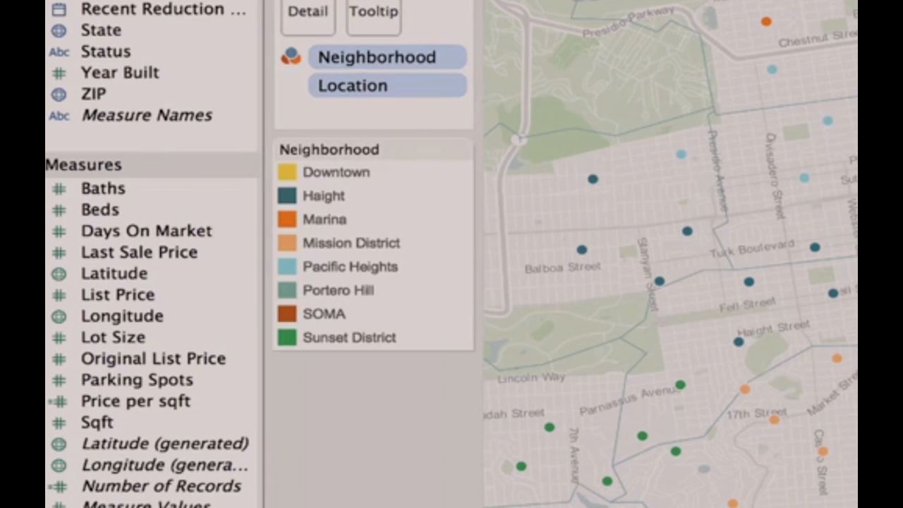
# Step: Add Address as a detail of the map marks and enlarge the marks sized by Last Sale Price
pyautogui.moveTo(94, 126); pyautogui.dragTo(288, 394)
pyautogui.moveTo(361, 114); pyautogui.dragTo(381, 114)
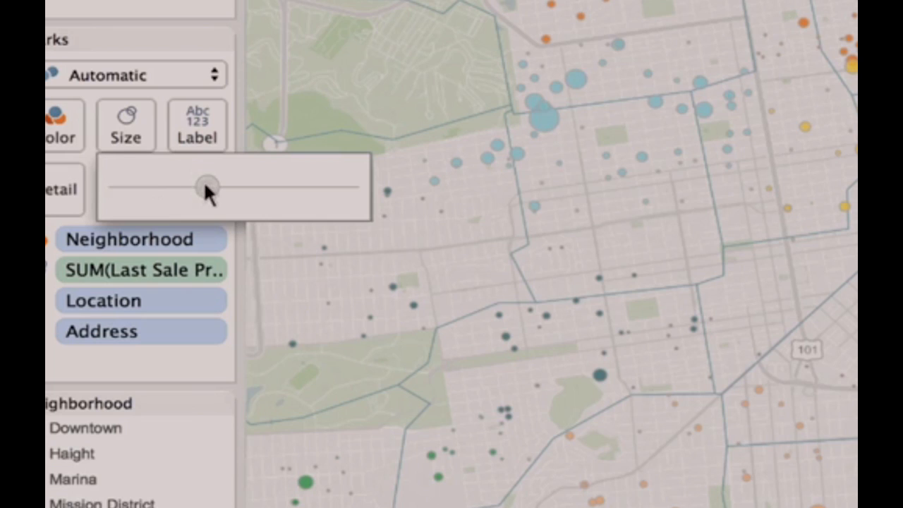
pyautogui.moveTo(205, 189); pyautogui.dragTo(292, 190)
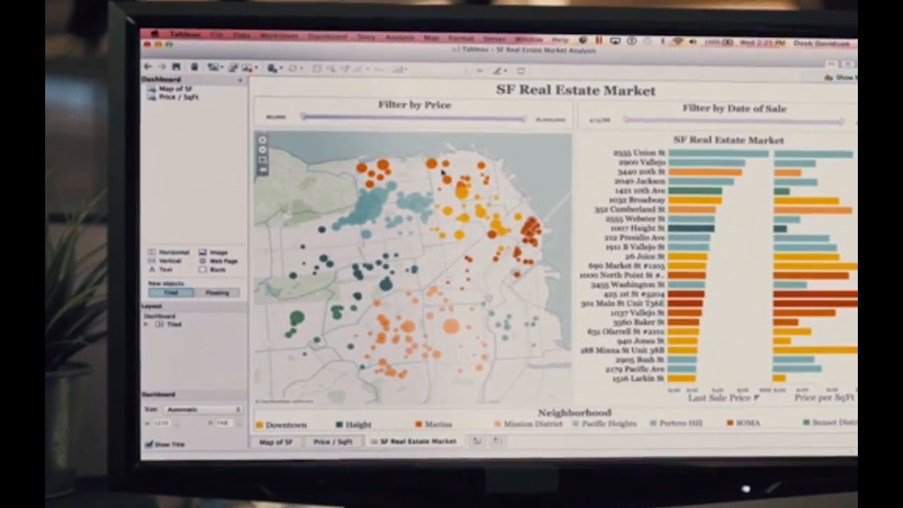
# Step: Zoom the SF Real Estate Market dashboard map in on the downtown area and select bars in the Price / SqFt chart
pyautogui.moveTo(355, 156); pyautogui.dragTo(399, 192)
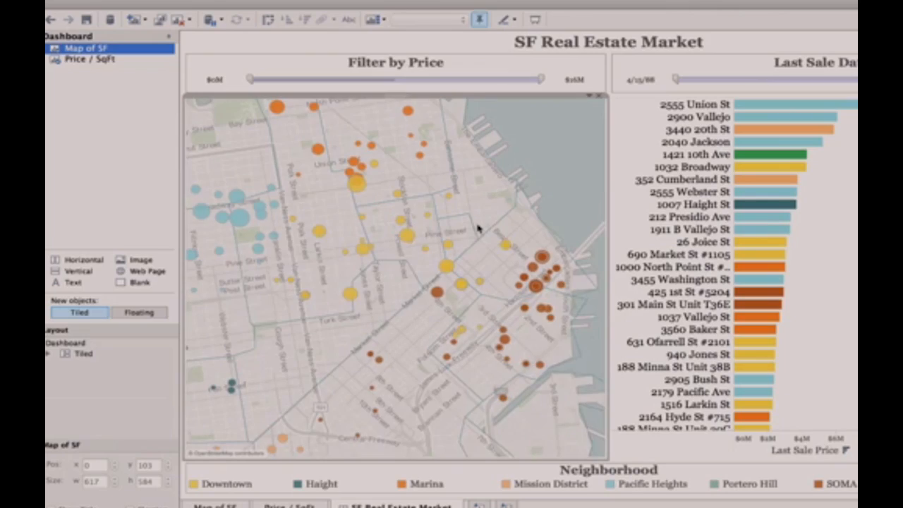
pyautogui.click(832, 303)
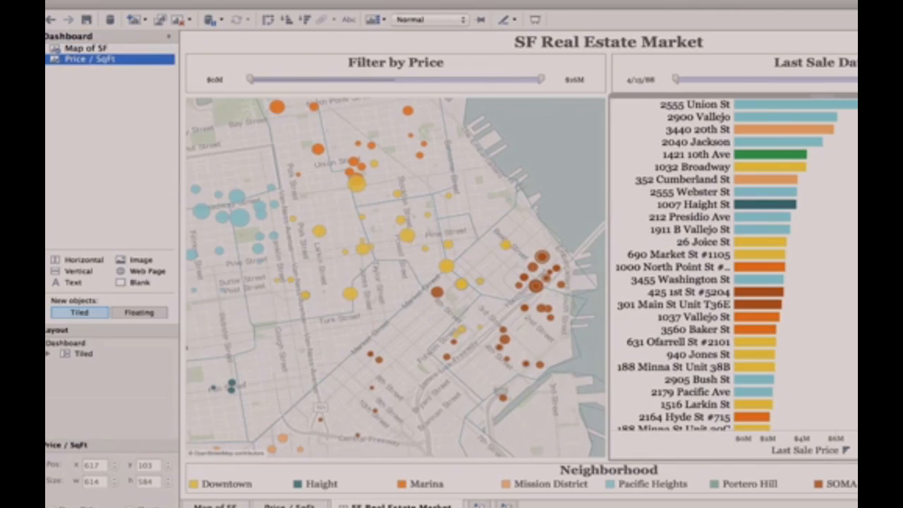
pyautogui.moveTo(818, 215); pyautogui.dragTo(749, 319)
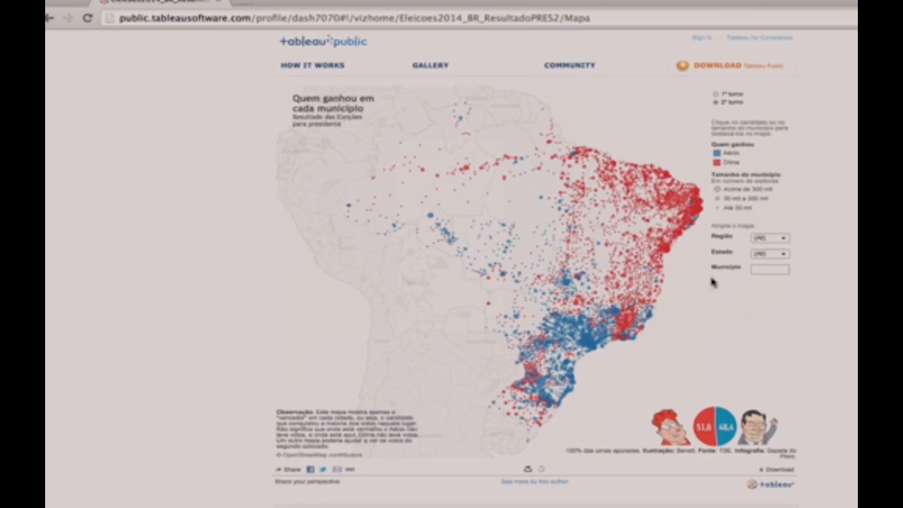
# Step: Try the Região and Município filters of the published Brazilian election map
pyautogui.click(770, 238)
pyautogui.click(769, 272)
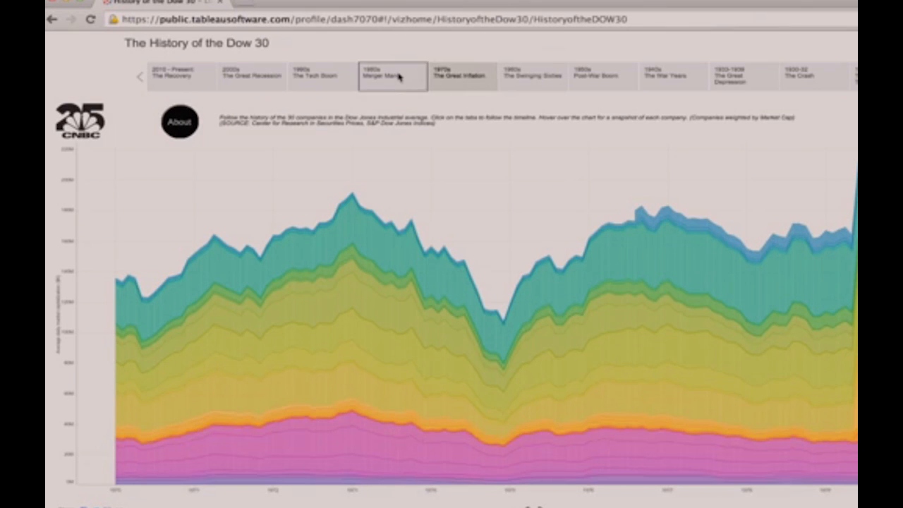
# Step: Browse The History of the Dow 30 through the 1980s, 1990s and 2000s story points
pyautogui.click(398, 77)
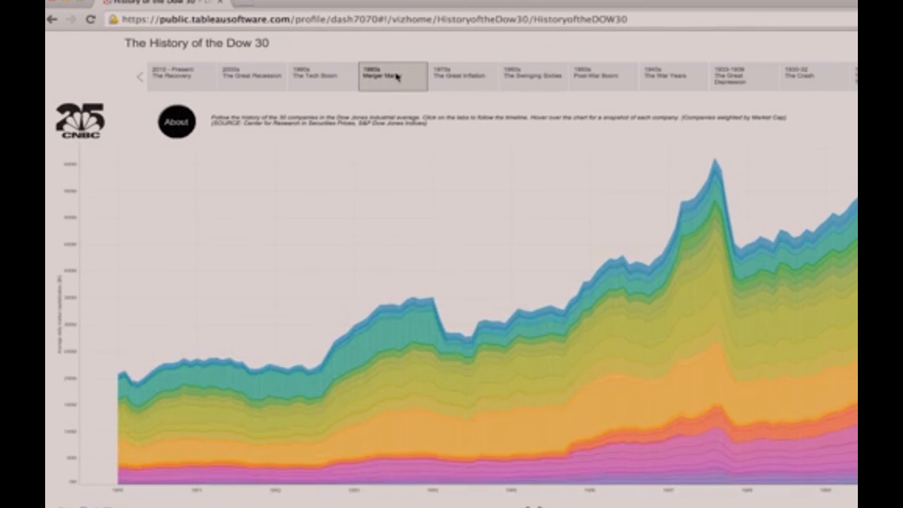
pyautogui.click(321, 76)
pyautogui.click(257, 76)
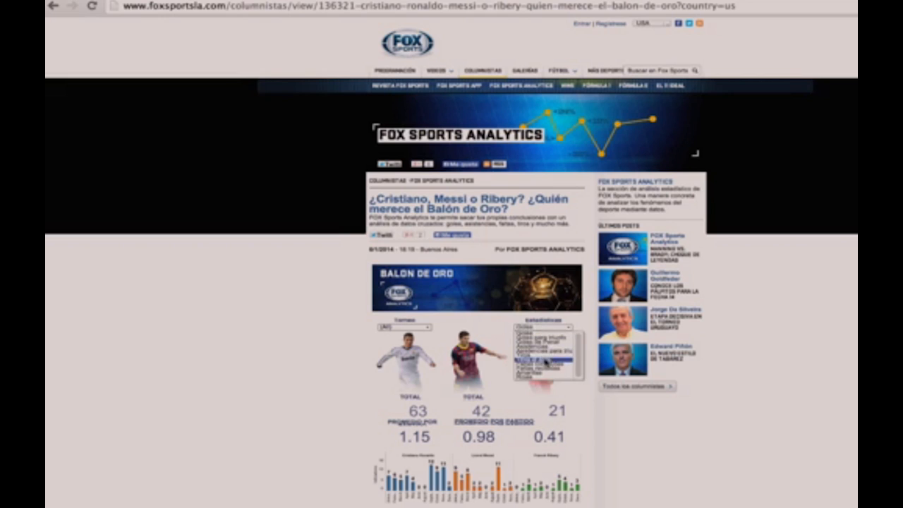
# Step: Choose another statistic in the Balón de Oro comparison and pick the Hands category on the Where Force Was Used map
pyautogui.click(545, 360)
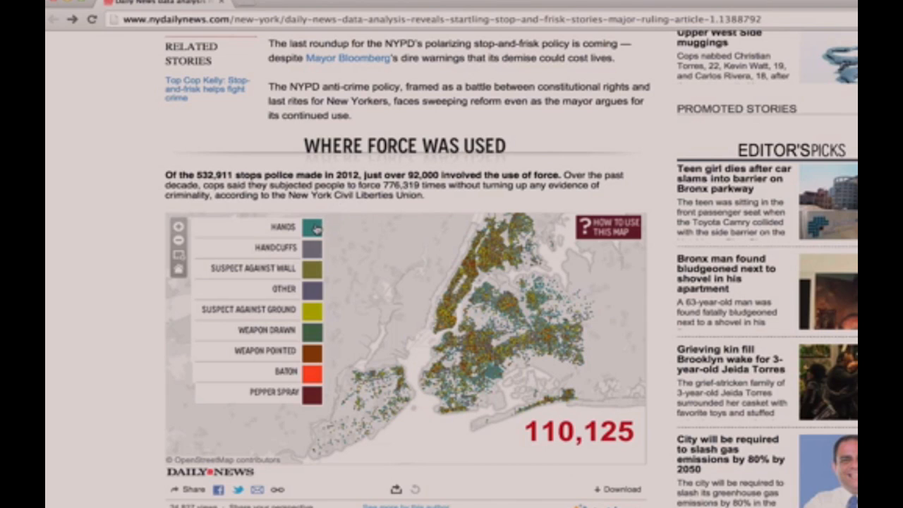
pyautogui.click(316, 227)
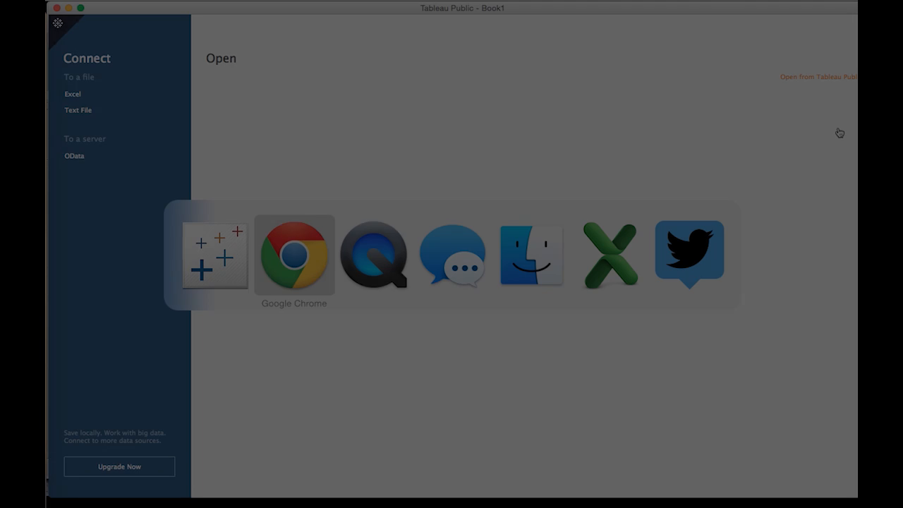
# Step: Switch to Excel showing the Crowd Sourced Grocery Prices data set and shift its window slightly
pyautogui.press('super+Tab')
pyautogui.press('super+Tab')
pyautogui.press('super+Tab')
pyautogui.press('super+Tab')
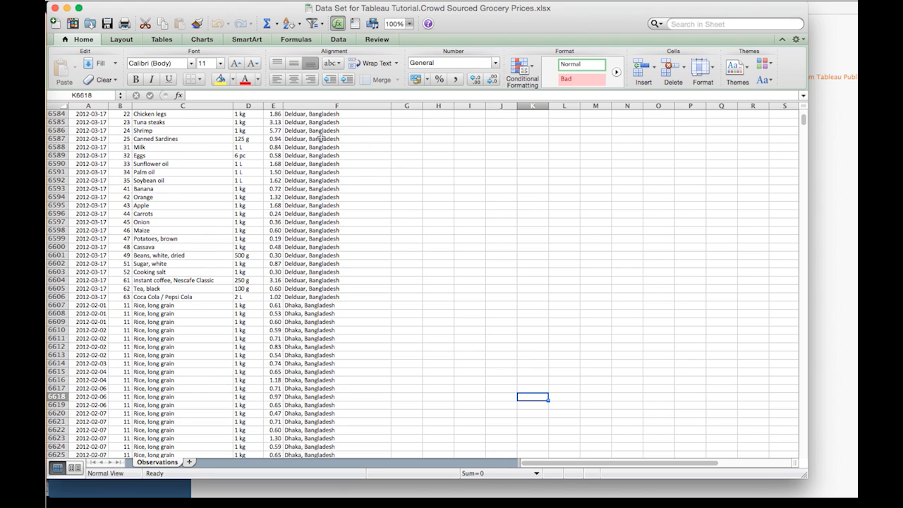
pyautogui.moveTo(268, 9); pyautogui.dragTo(280, 10)
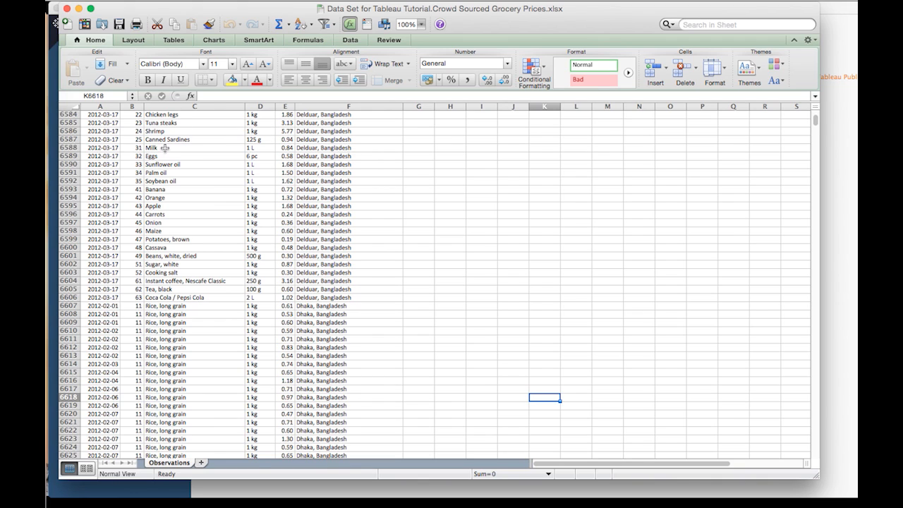
# Step: Look through the rows of the Observations sheet and return to its column headers
pyautogui.scroll(-3, 168, 206)
pyautogui.scroll(-20, 167, 206)
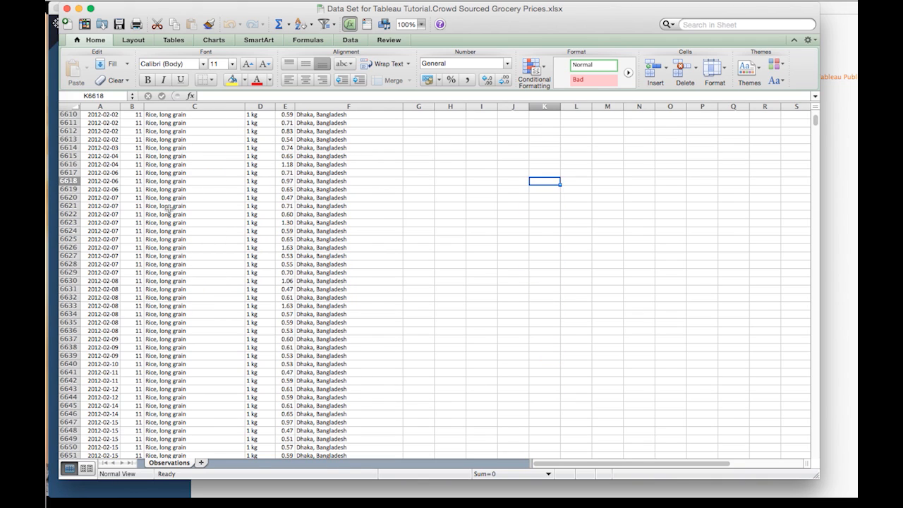
pyautogui.scroll(-20, 168, 206)
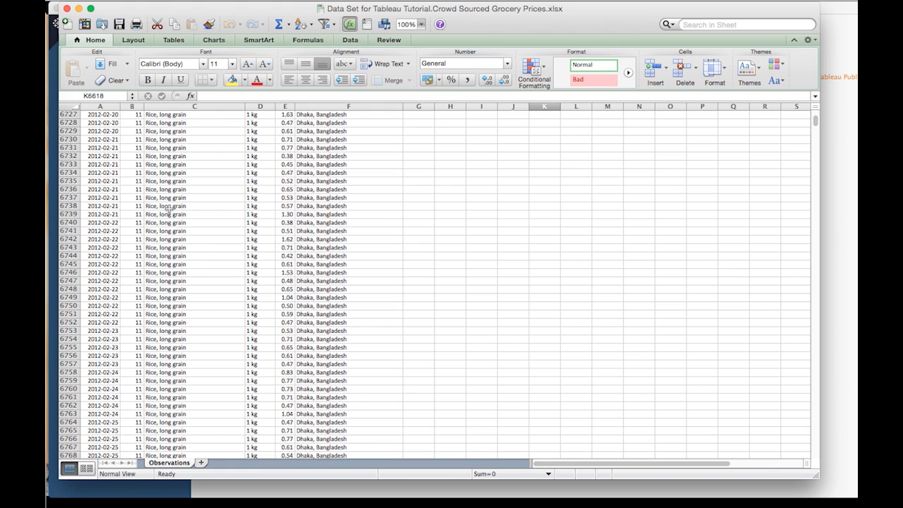
pyautogui.scroll(-20, 169, 208)
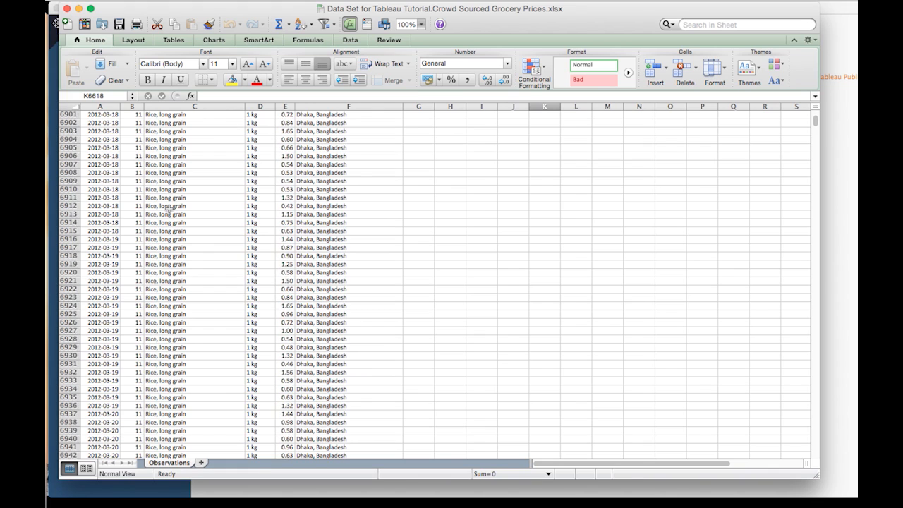
pyautogui.scroll(-20, 159, 364)
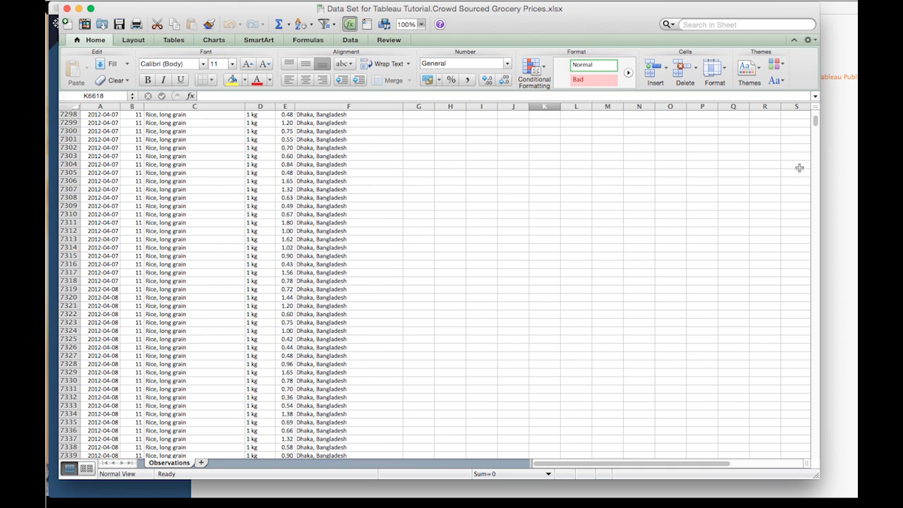
pyautogui.moveTo(815, 125)
pyautogui.mouseDown()
pyautogui.moveTo(820, 149)
pyautogui.moveTo(816, 115)
pyautogui.mouseUp()
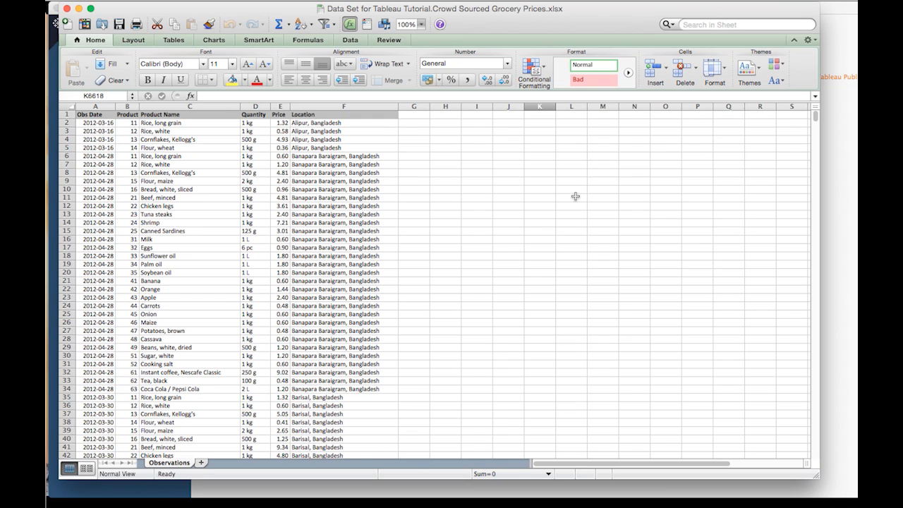
# Step: Switch to Tableau Public and connect to the Crowd Sourced Grocery Prices Excel workbook in the Downloads folder
pyautogui.press('super+Tab')
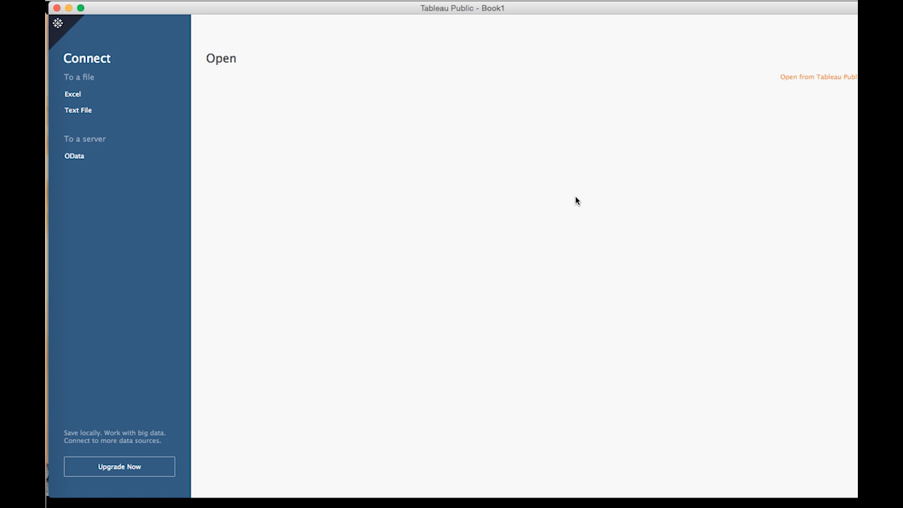
pyautogui.click(70, 98)
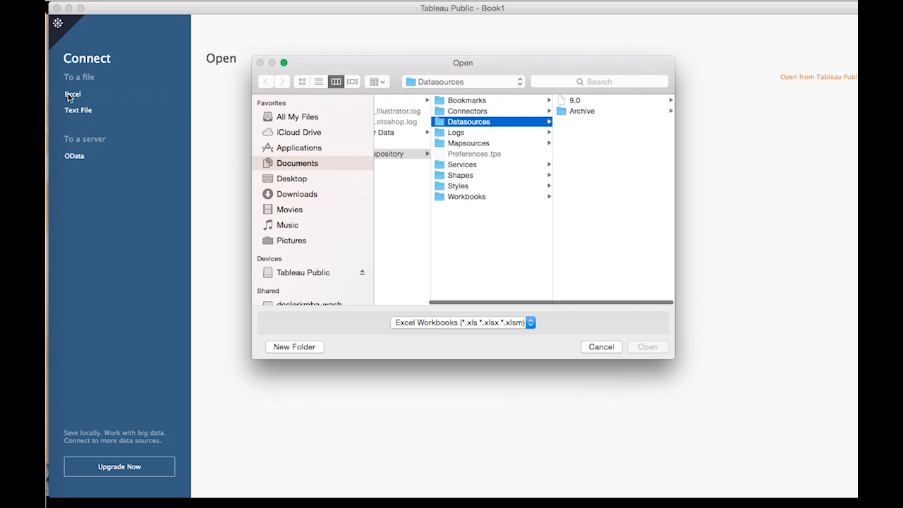
pyautogui.click(288, 195)
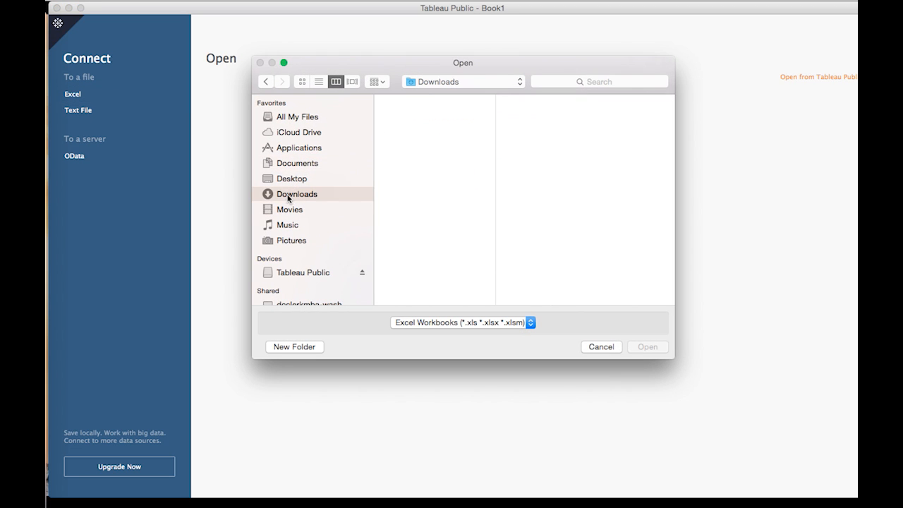
pyautogui.scroll(-1, 405, 239)
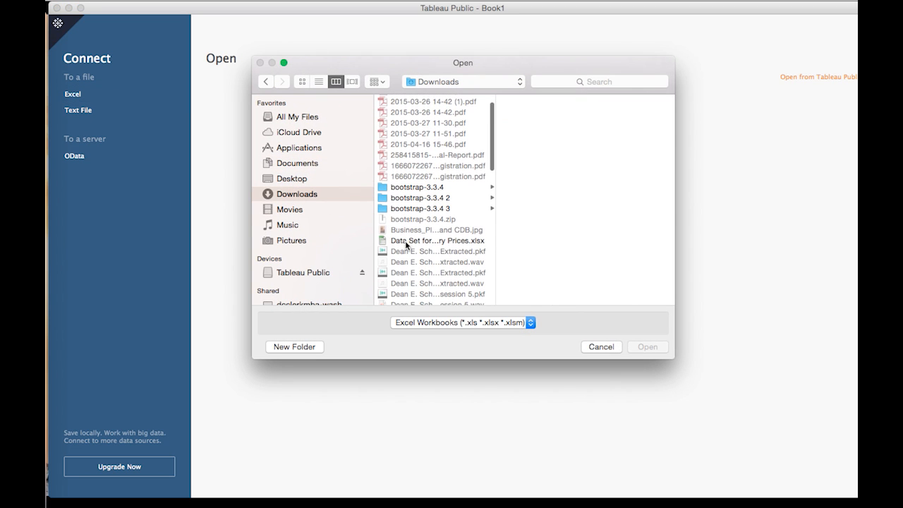
pyautogui.click(405, 240)
pyautogui.click(640, 346)
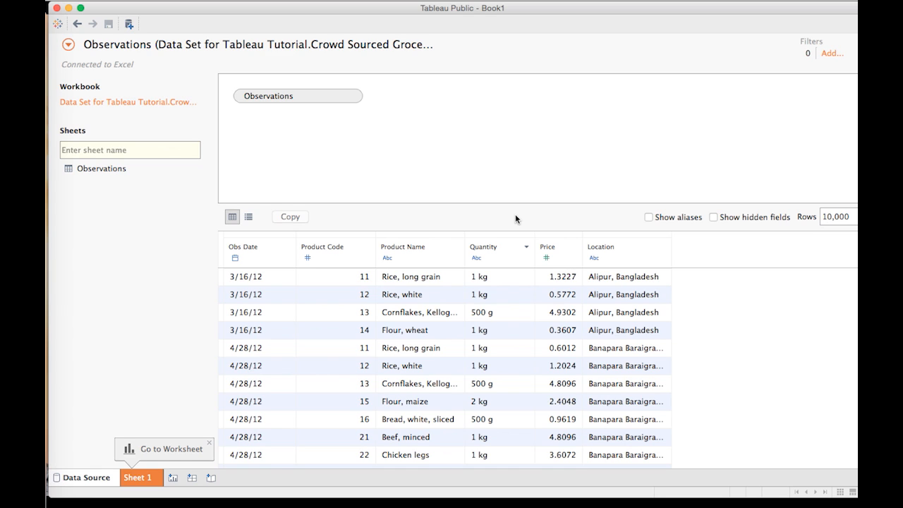
# Step: Switch back to Excel and review the grocery data from its column headers for comparison with the imported source
pyautogui.press('super+Tab')
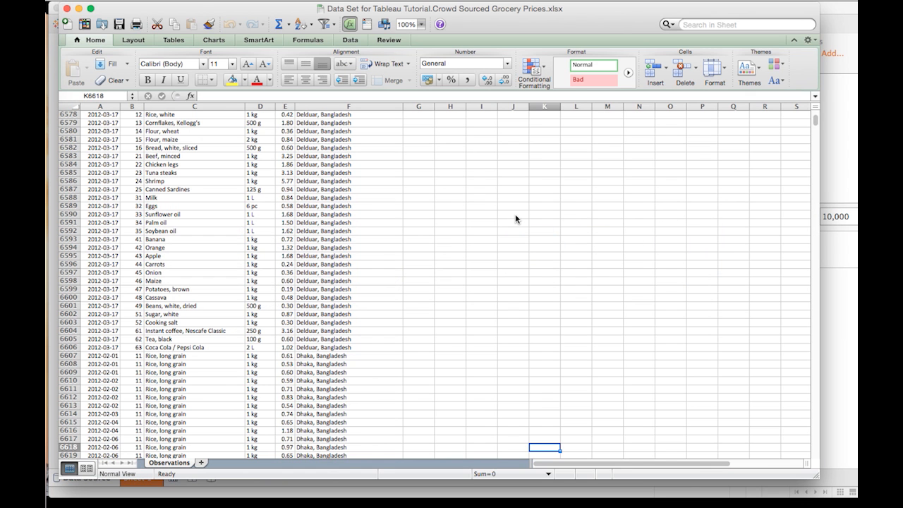
pyautogui.scroll(20, 289, 225)
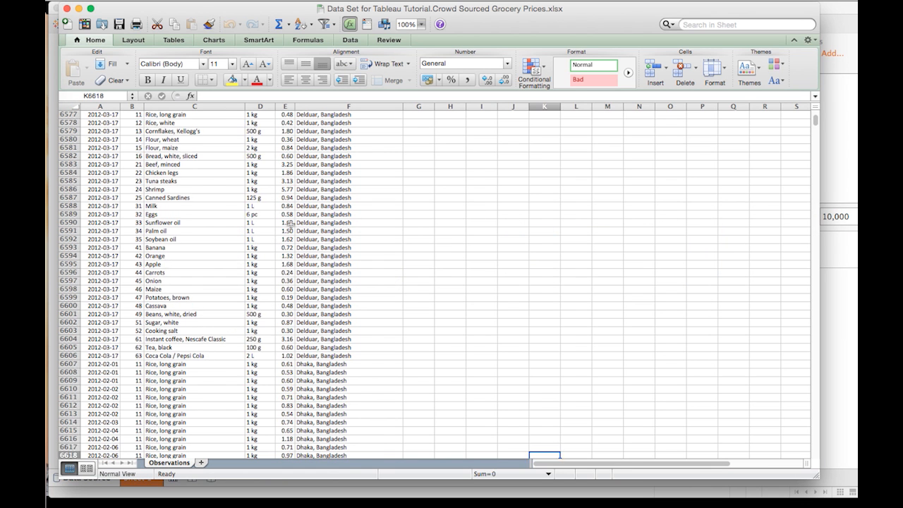
pyautogui.scroll(20, 289, 224)
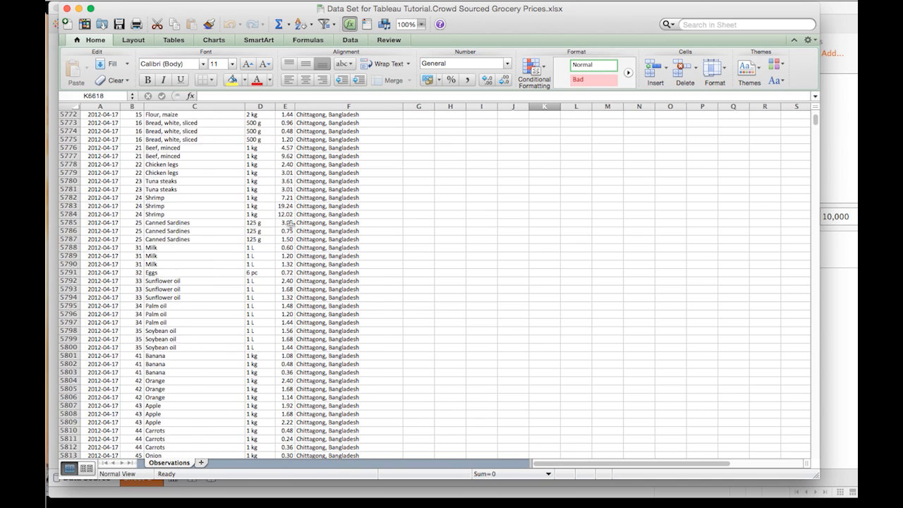
pyautogui.moveTo(815, 122); pyautogui.dragTo(816, 98)
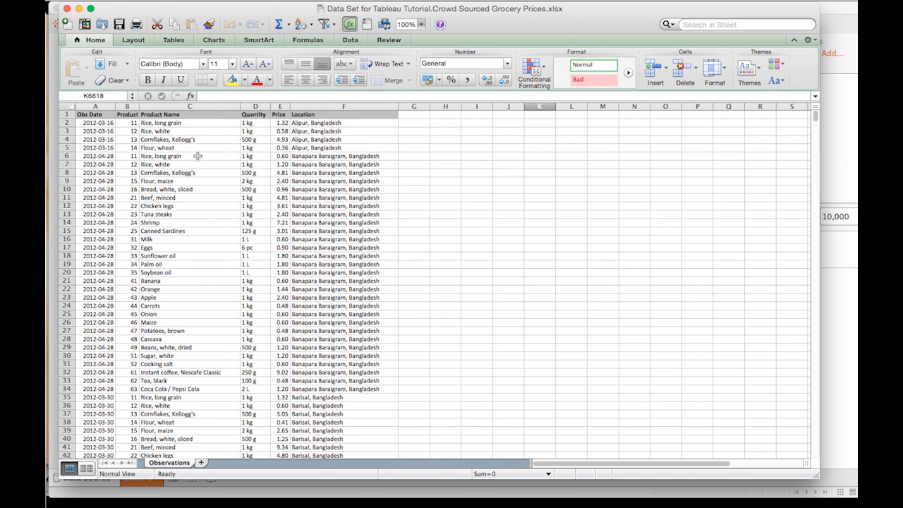
# Step: Return to Tableau Public and examine the imported Observations rows in the data source preview
pyautogui.press('super+Tab')
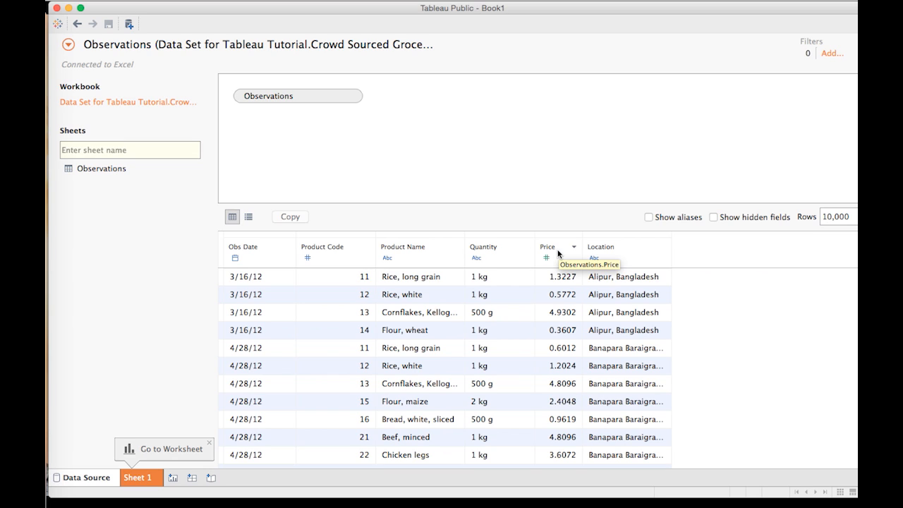
pyautogui.scroll(-4, 530, 346)
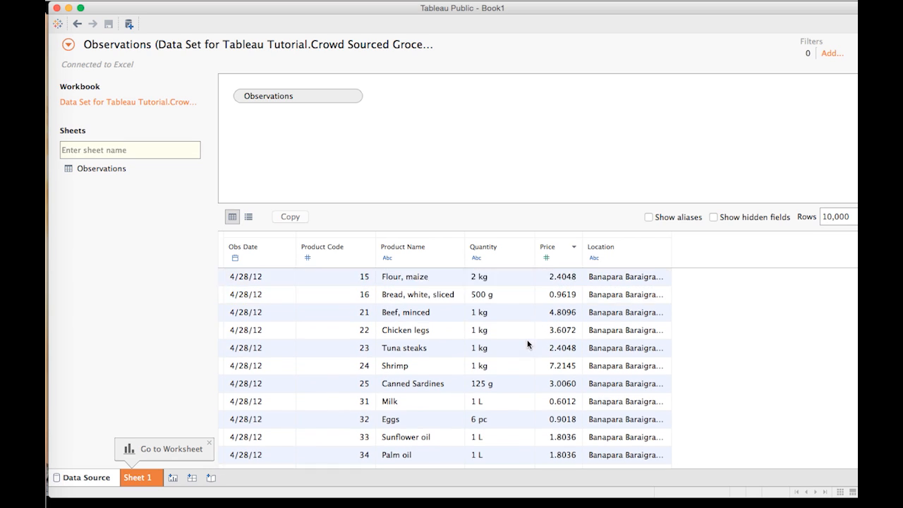
# Step: Examine the Location column's rows and its available data types and geographic roles in the data preview
pyautogui.scroll(4, 527, 345)
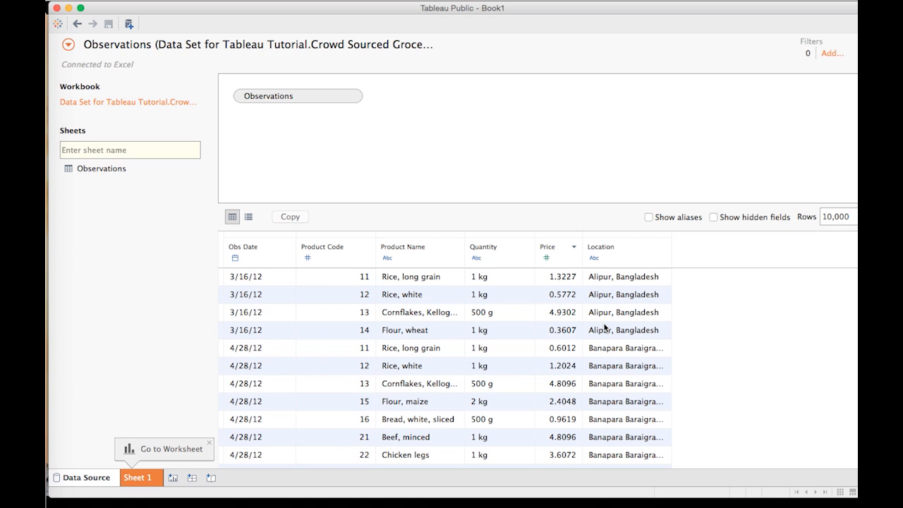
pyautogui.scroll(-3, 604, 328)
pyautogui.scroll(-10, 604, 328)
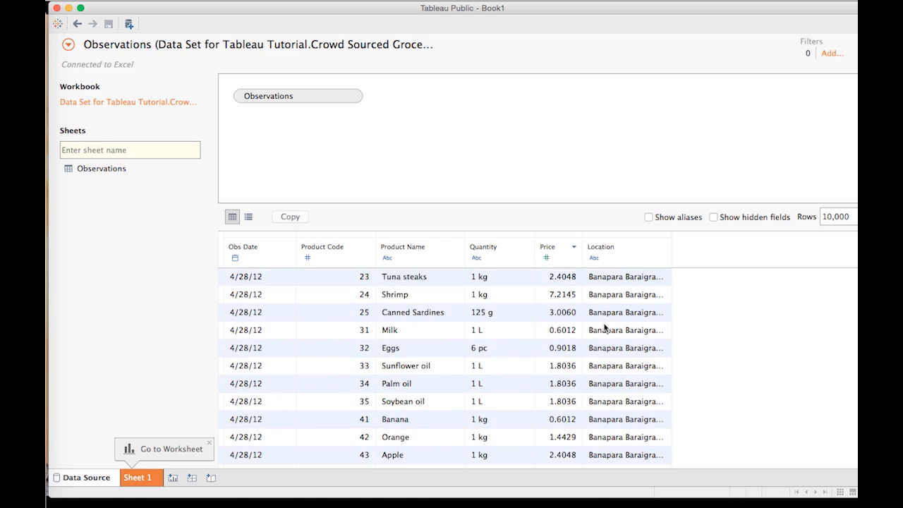
pyautogui.click(593, 259)
pyautogui.moveTo(603, 367)
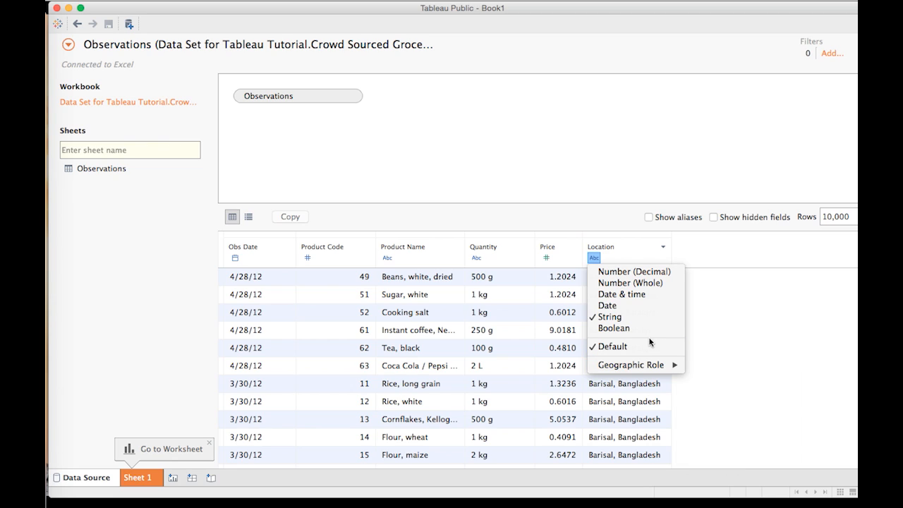
pyautogui.moveTo(642, 364)
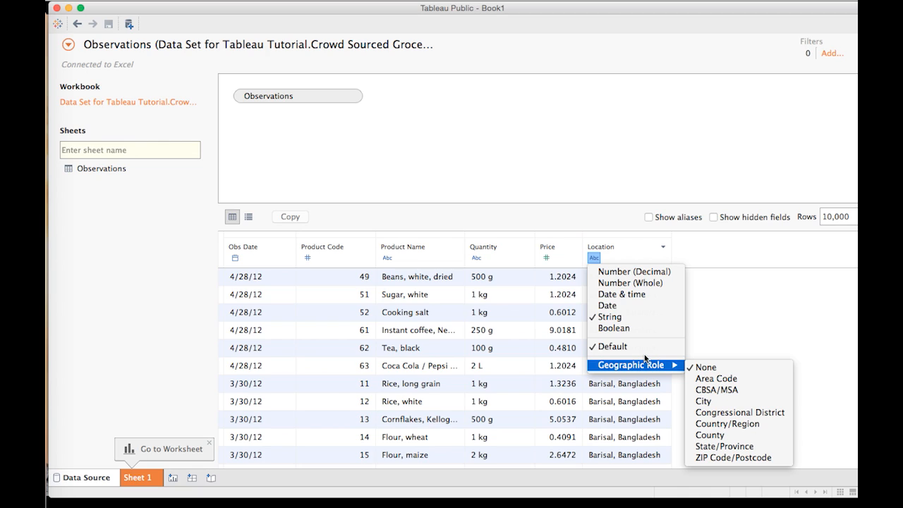
pyautogui.click(691, 320)
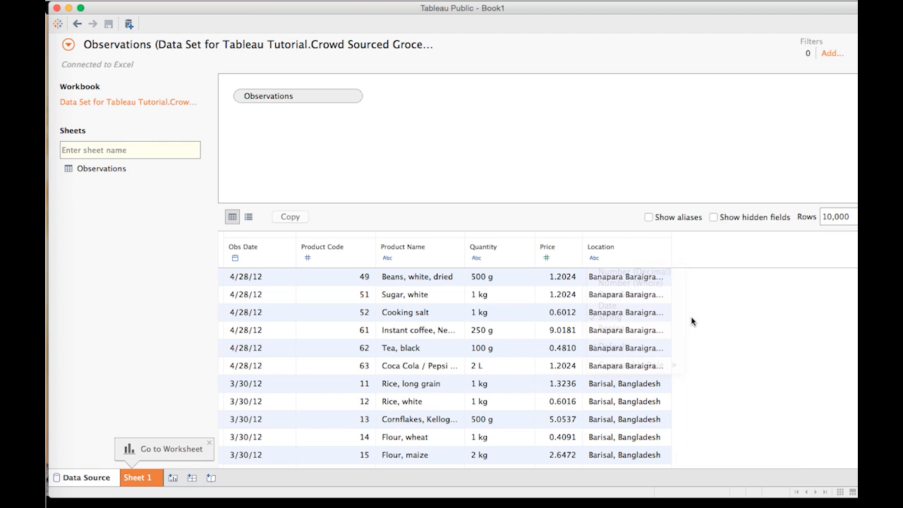
# Step: Split the Location column into separate columns and assign the City geographic role to both resulting columns
pyautogui.click(663, 247)
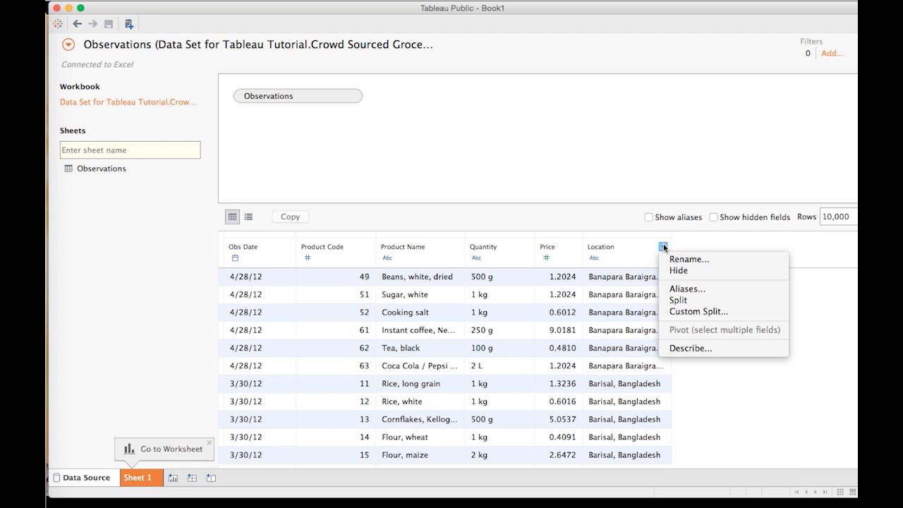
pyautogui.click(677, 301)
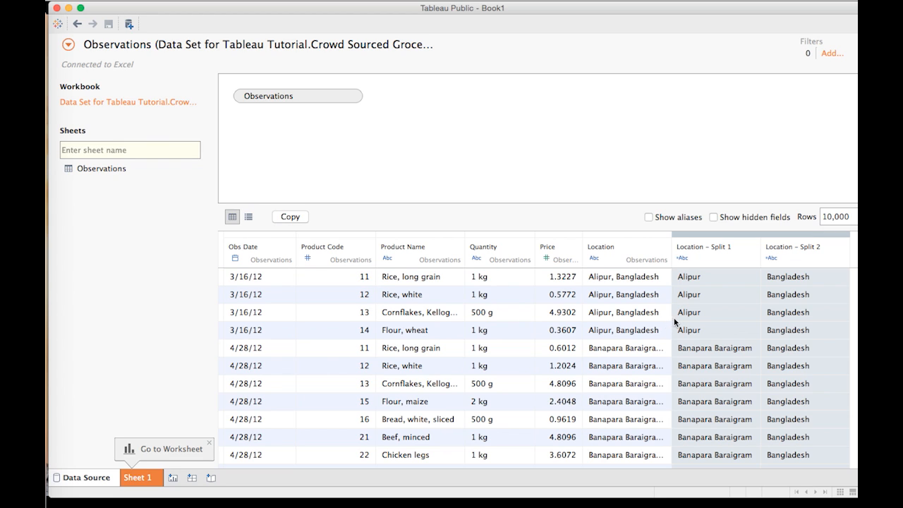
pyautogui.click(682, 258)
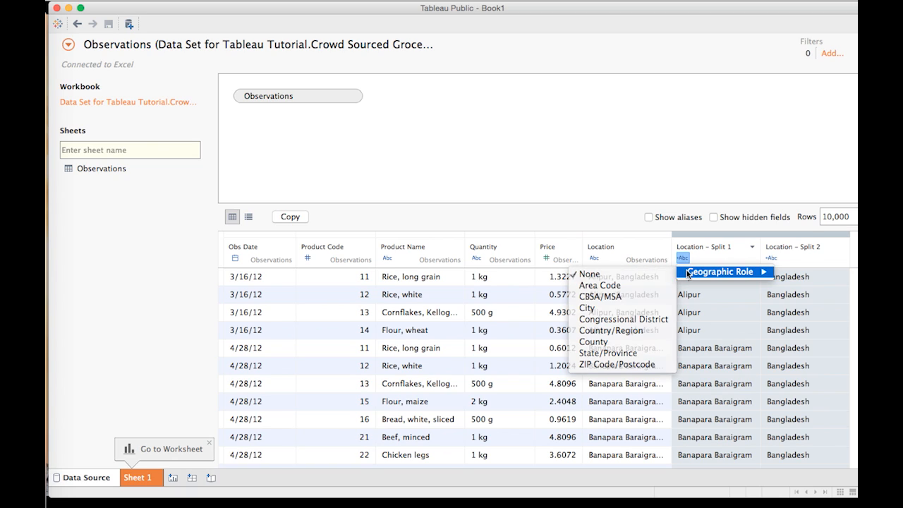
pyautogui.moveTo(695, 277)
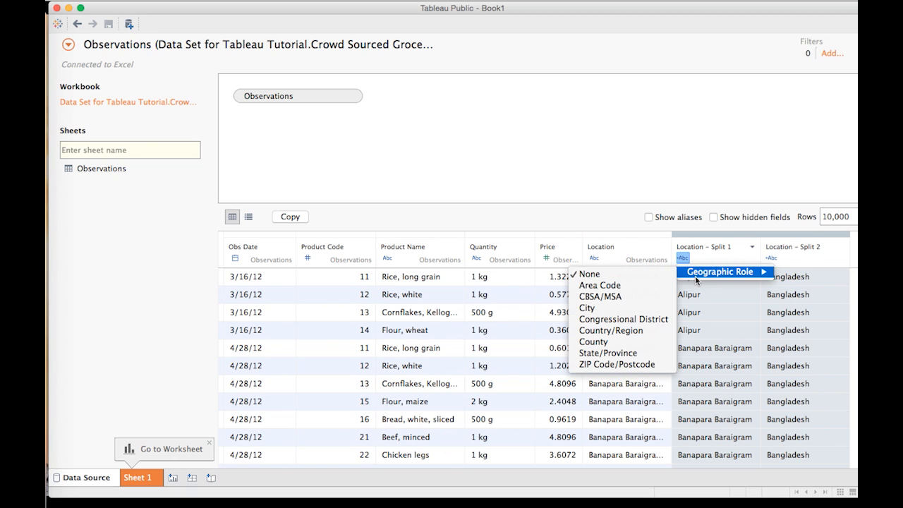
pyautogui.click(647, 311)
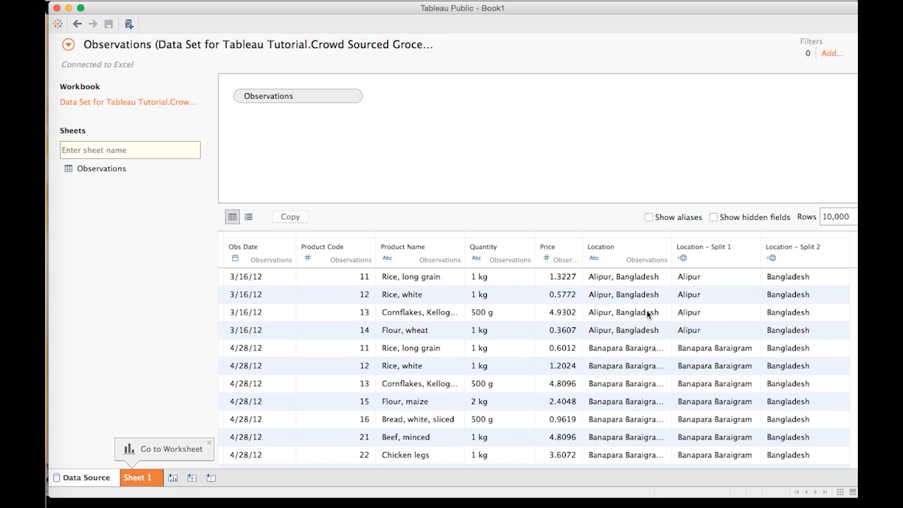
# Step: Set the geographic role of the Location – Split 2 column to Country/Region and check the assigned role
pyautogui.click(771, 258)
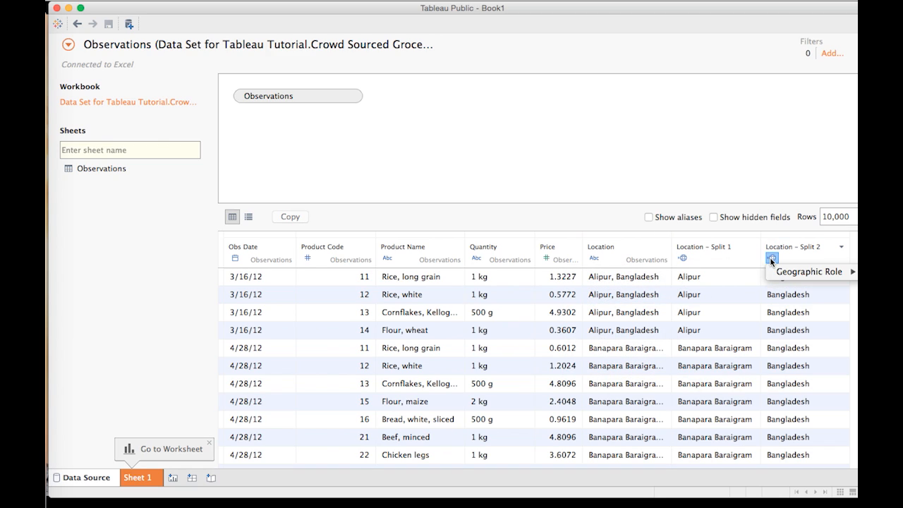
pyautogui.moveTo(772, 273)
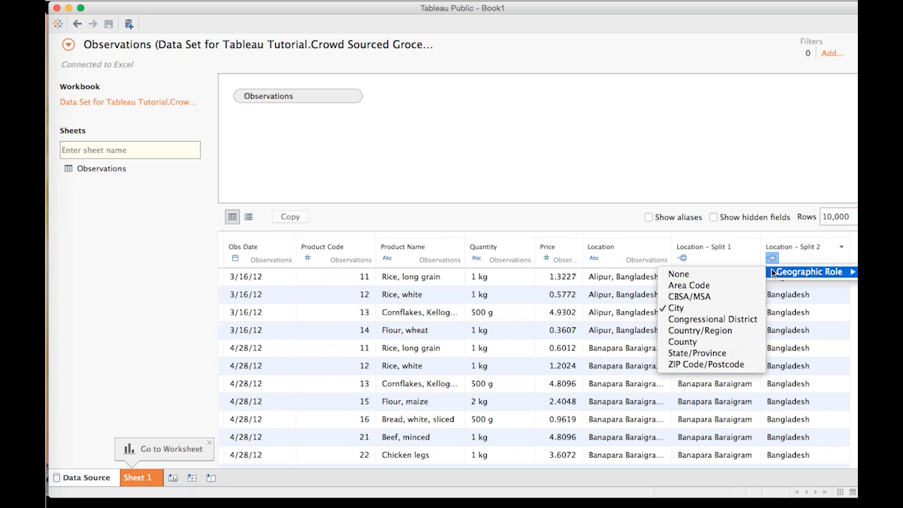
pyautogui.click(728, 343)
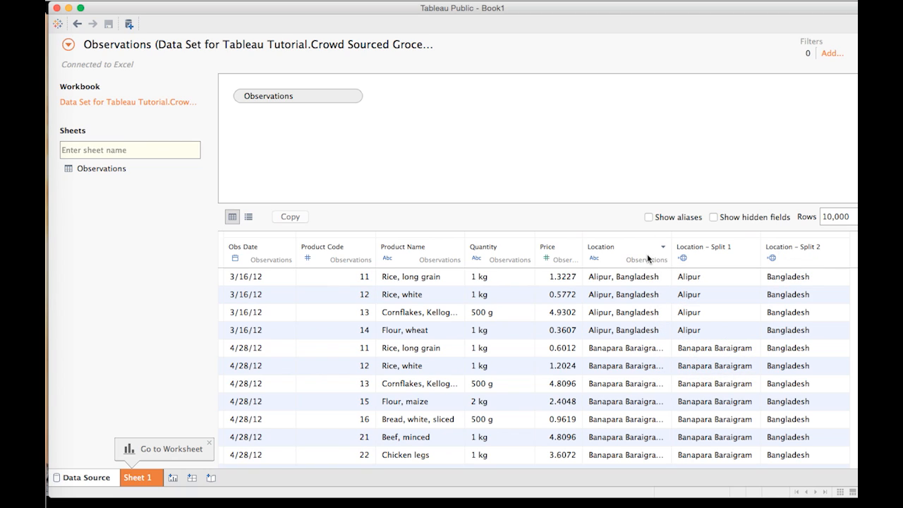
pyautogui.click(770, 258)
pyautogui.moveTo(783, 271)
pyautogui.click(725, 327)
pyautogui.click(771, 259)
pyautogui.click(771, 258)
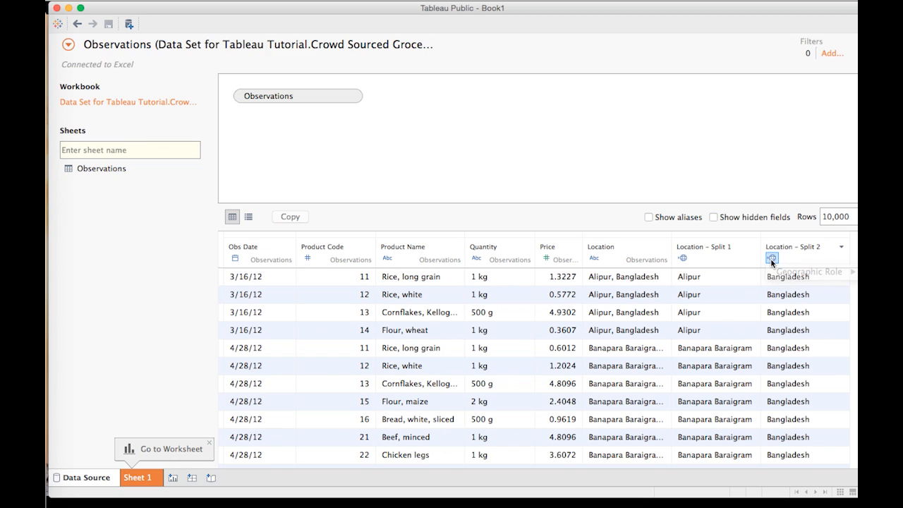
pyautogui.click(771, 259)
pyautogui.moveTo(774, 275)
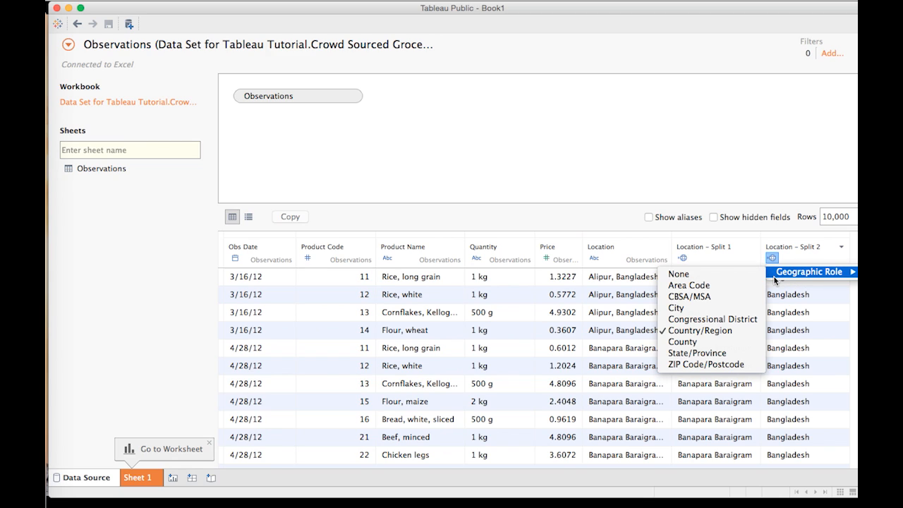
pyautogui.click(804, 248)
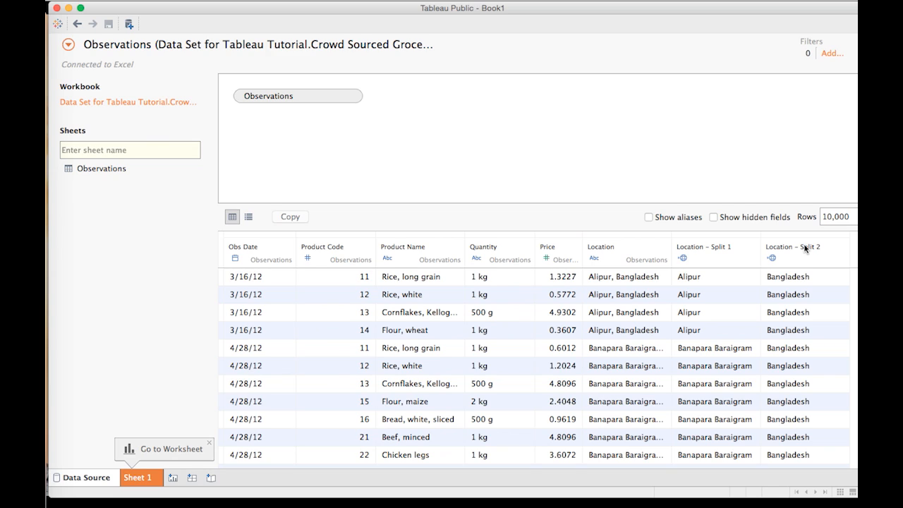
# Step: Rename the Location – Split 1 column as City
pyautogui.click(692, 248)
pyautogui.rightClick(692, 248)
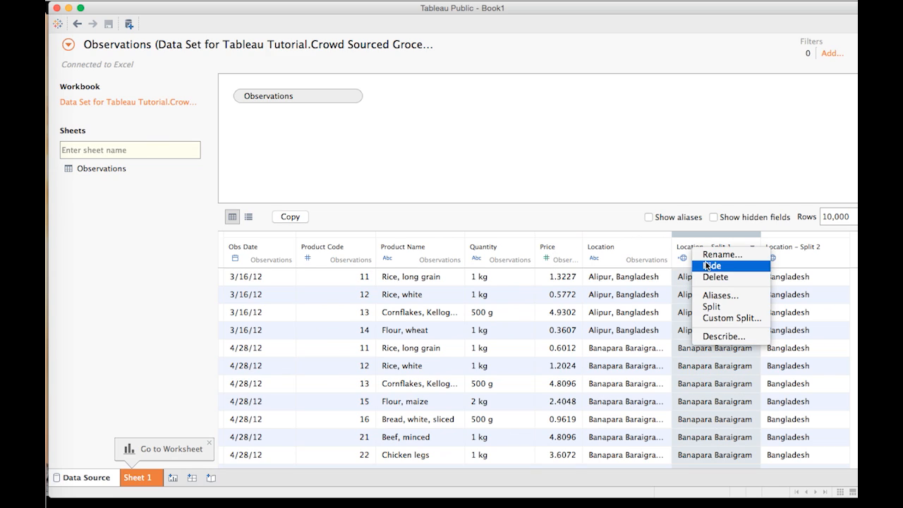
pyautogui.click(702, 254)
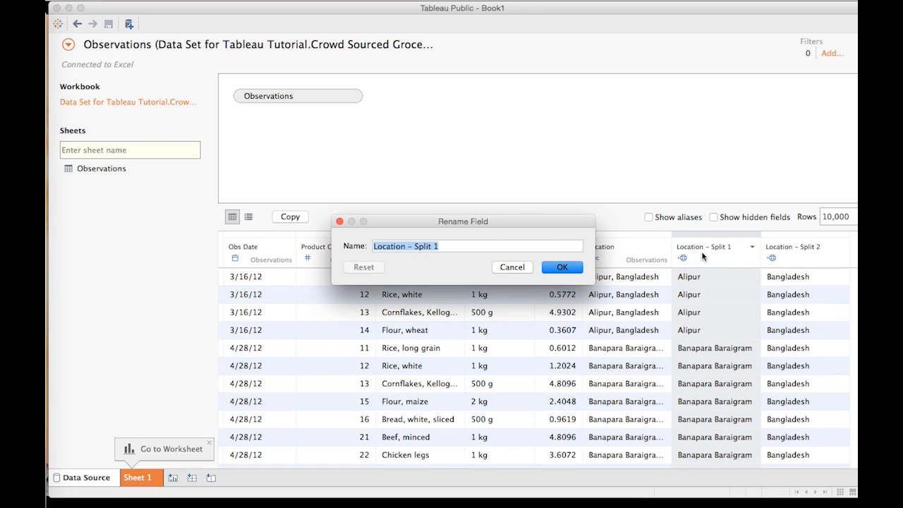
pyautogui.write('City')
pyautogui.press('Return')
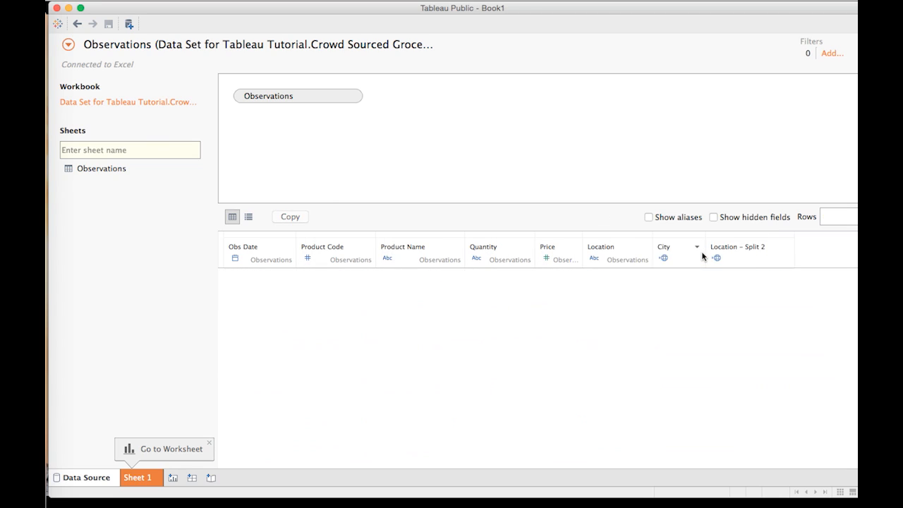
# Step: Rename the Location – Split 2 column as Country
pyautogui.rightClick(787, 250)
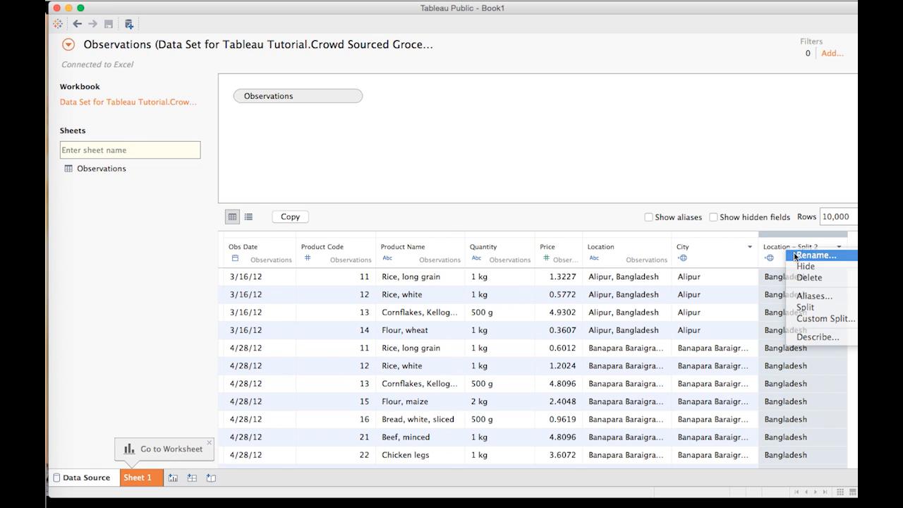
pyautogui.click(794, 255)
pyautogui.write('Country')
pyautogui.press('Return')
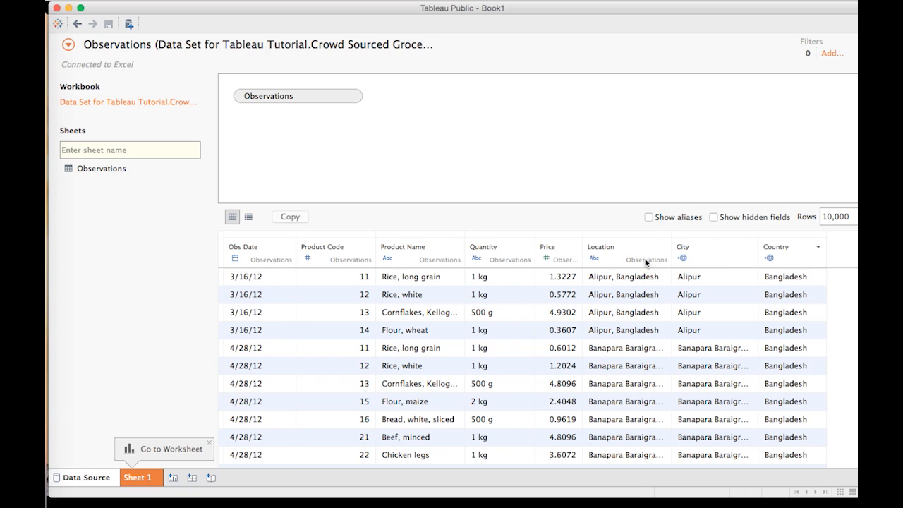
# Step: Open the Sheet 1 worksheet and look over the options of the Quantity dimension and the Rows shelf
pyautogui.click(136, 478)
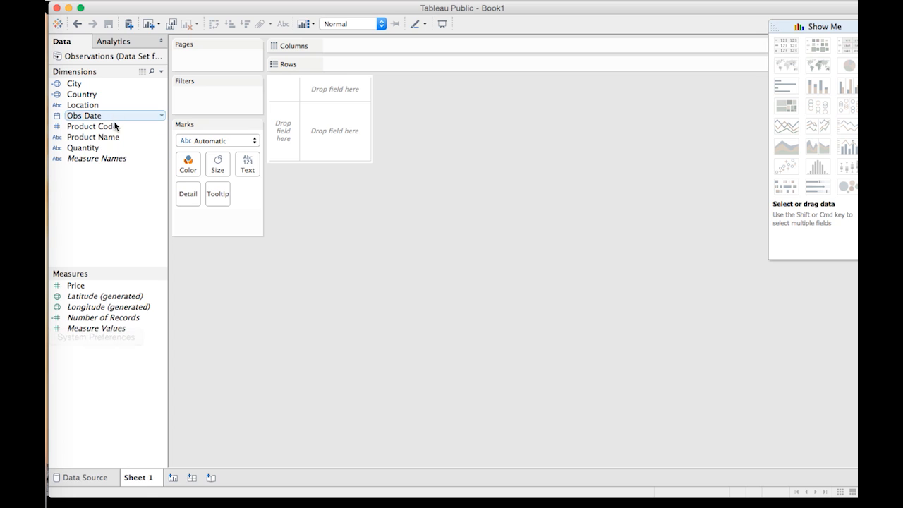
pyautogui.click(162, 149)
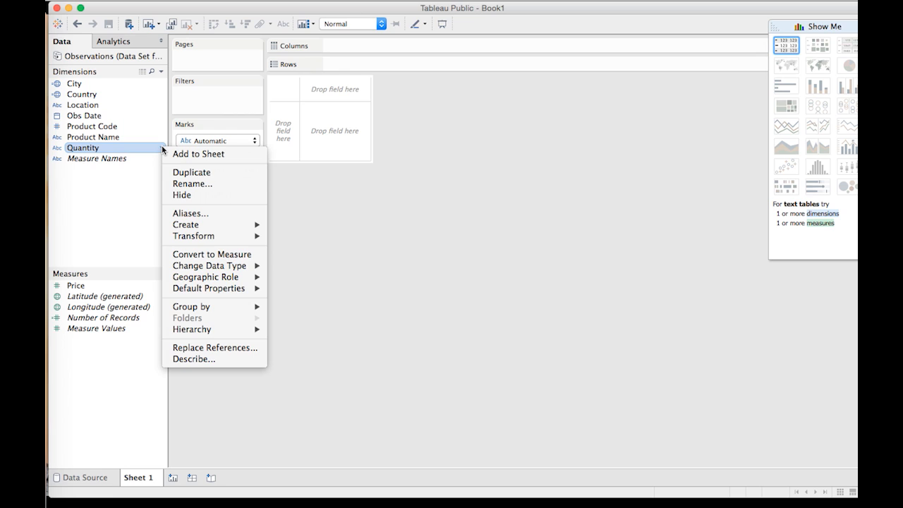
pyautogui.click(142, 229)
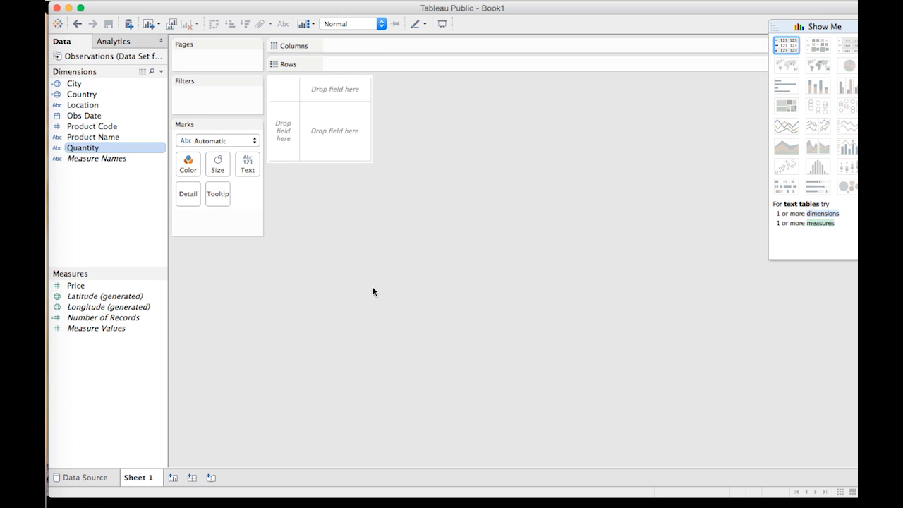
pyautogui.click(317, 64)
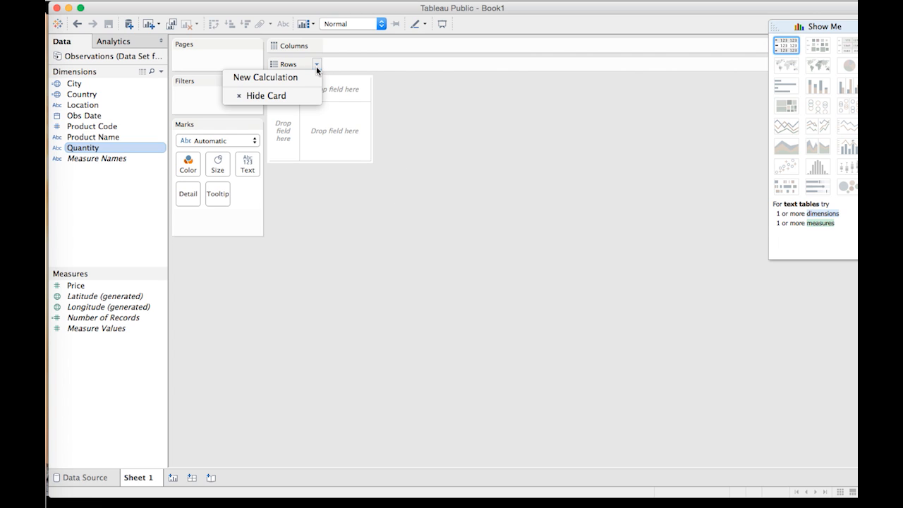
pyautogui.click(316, 65)
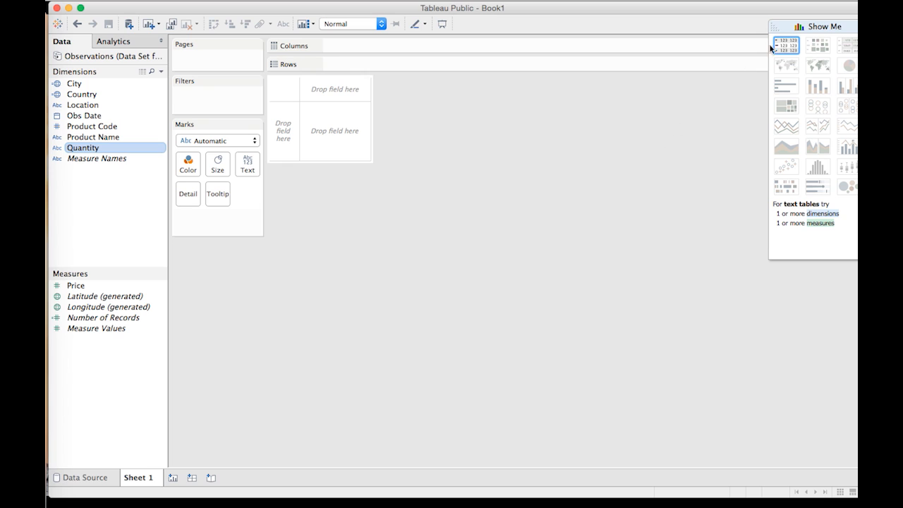
# Step: Move the Show Me palette lower, then map the Country dimension in the empty view and color it by the sum of Price
pyautogui.moveTo(775, 26); pyautogui.dragTo(781, 231)
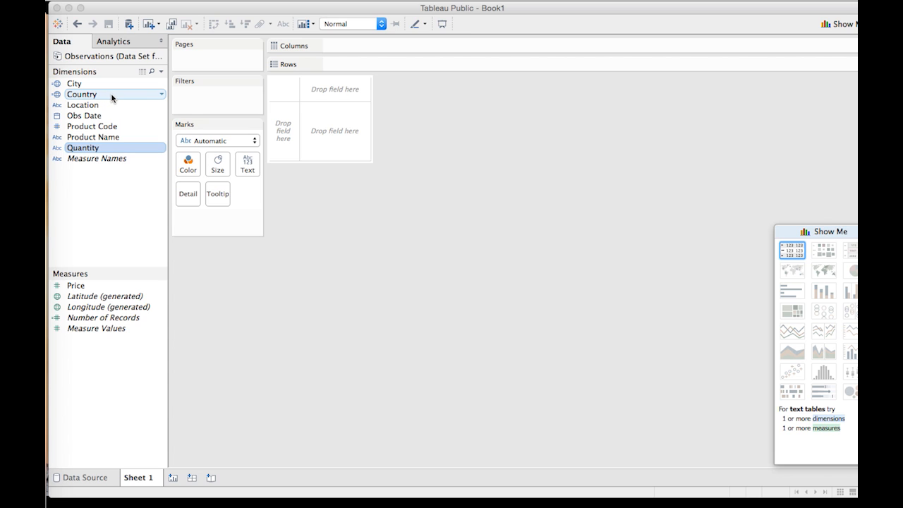
pyautogui.moveTo(111, 97); pyautogui.dragTo(346, 138)
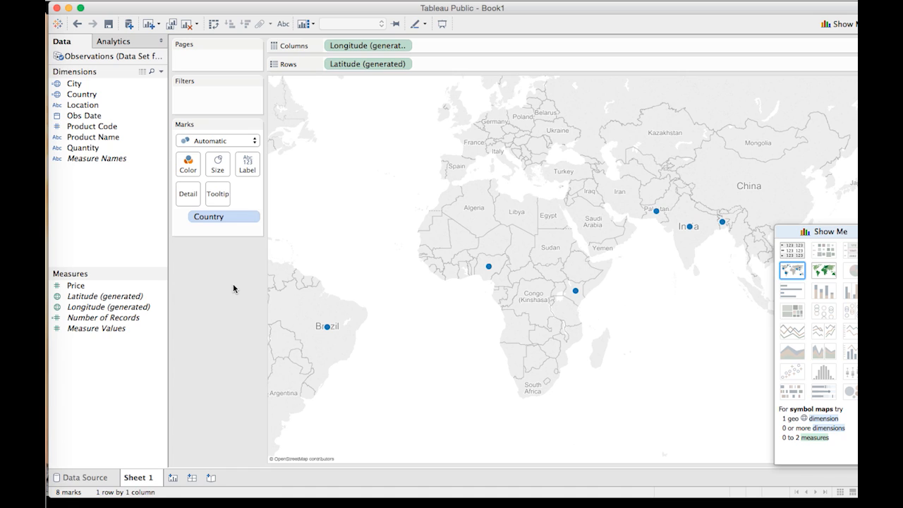
pyautogui.click(96, 287)
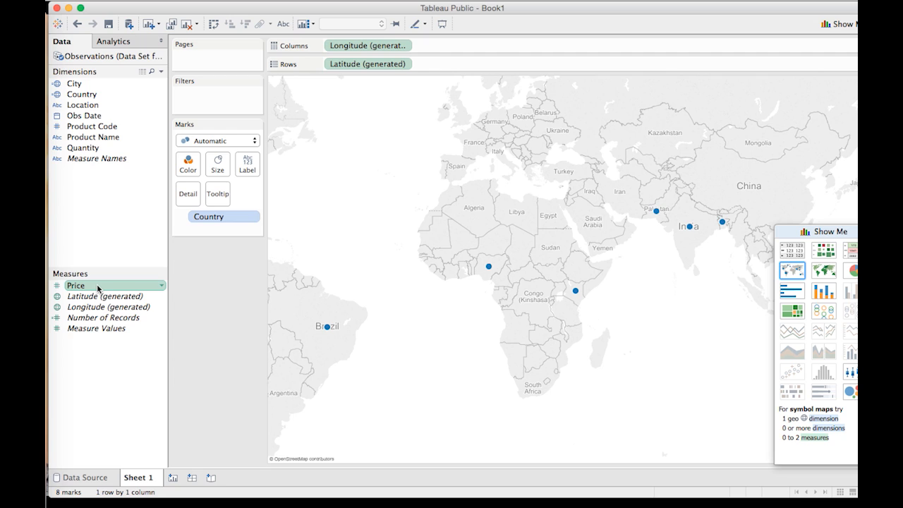
pyautogui.moveTo(98, 288); pyautogui.dragTo(188, 172)
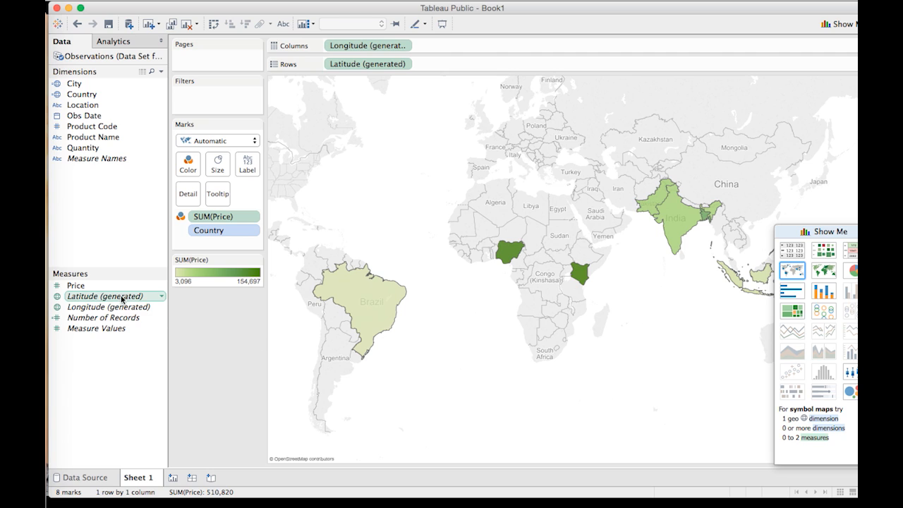
# Step: Try sizing the country marks by the sum of Price, then remove that size encoding
pyautogui.click(74, 287)
pyautogui.moveTo(76, 287); pyautogui.dragTo(212, 175)
pyautogui.moveTo(213, 169); pyautogui.dragTo(212, 170)
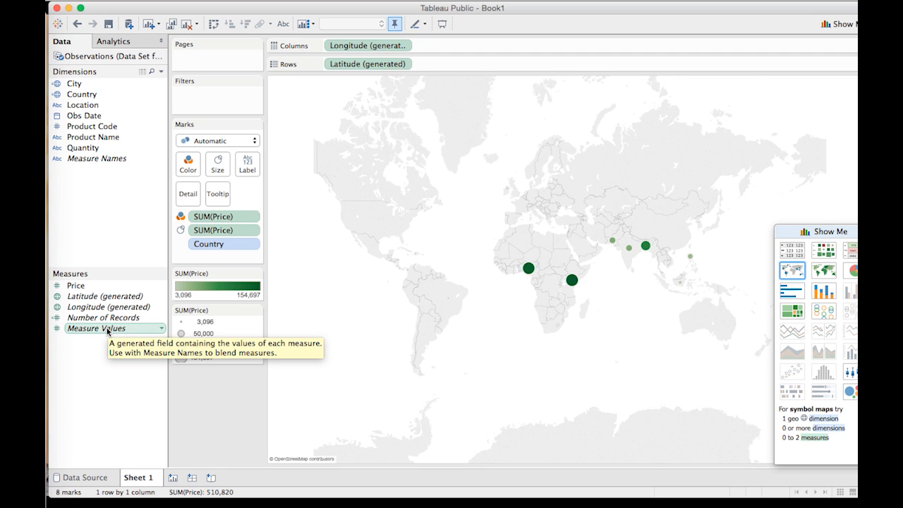
pyautogui.click(251, 230)
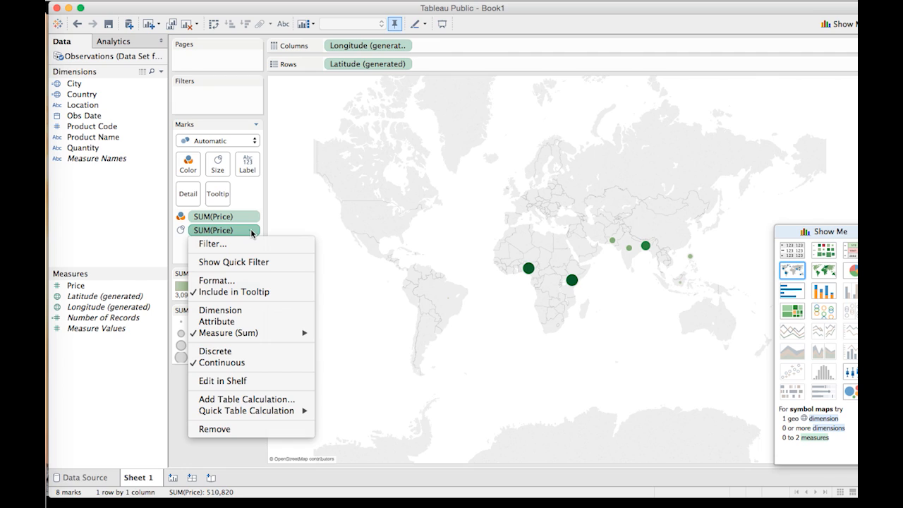
pyautogui.click(244, 432)
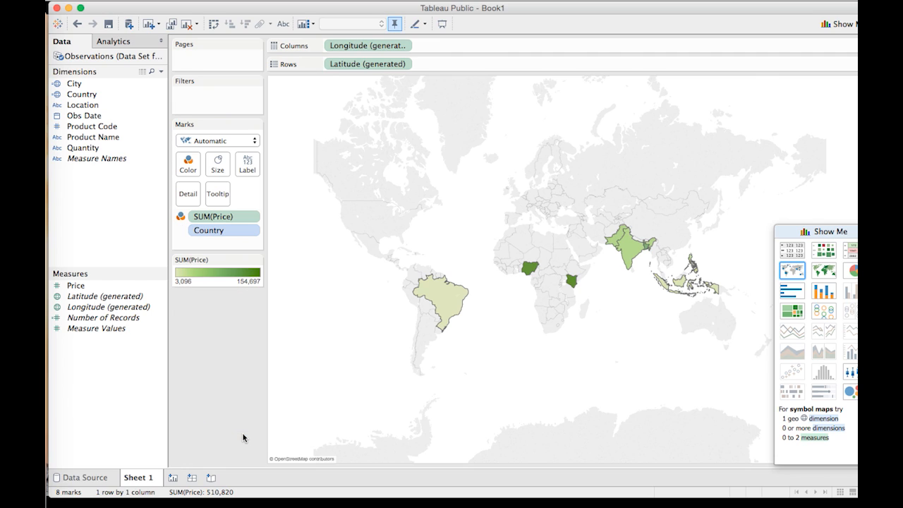
# Step: Recolor the sum of Price with the Orange Light palette in 5 stepped colors, trying the reversed order before turning it off
pyautogui.click(257, 261)
pyautogui.click(254, 271)
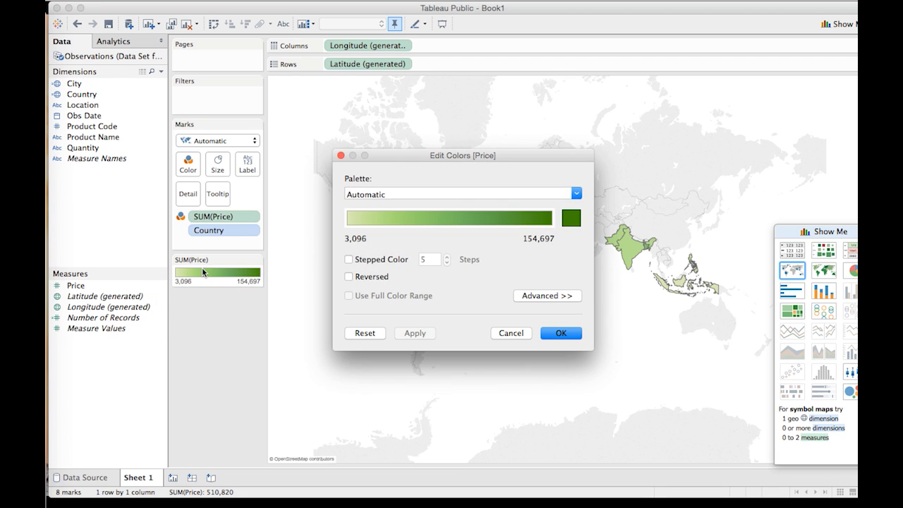
pyautogui.click(576, 194)
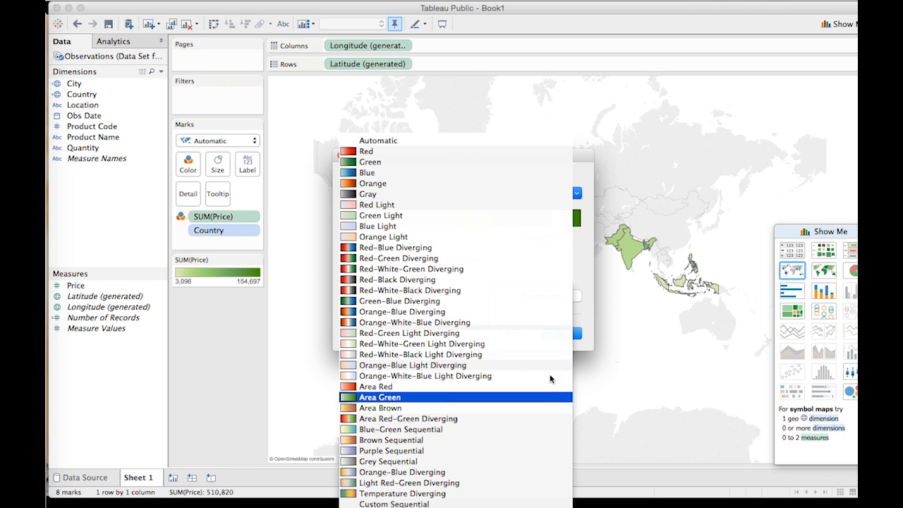
pyautogui.click(550, 238)
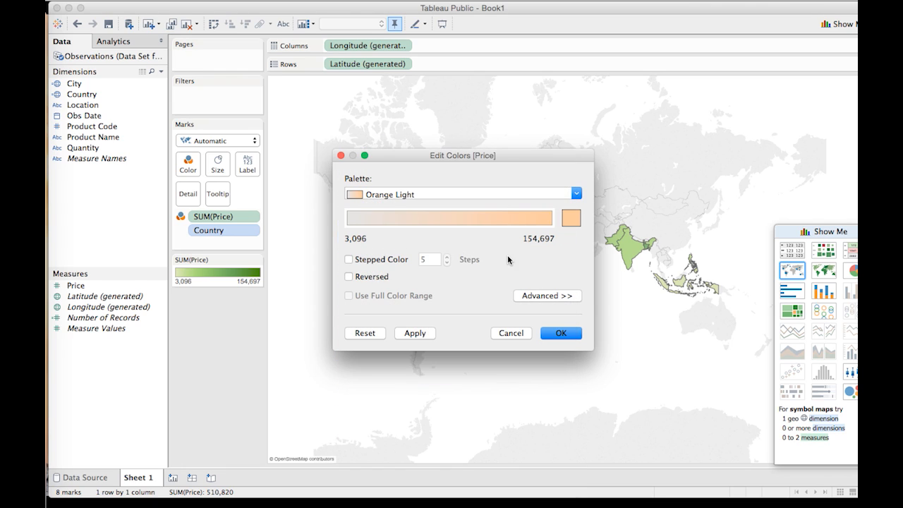
pyautogui.click(348, 260)
pyautogui.click(348, 277)
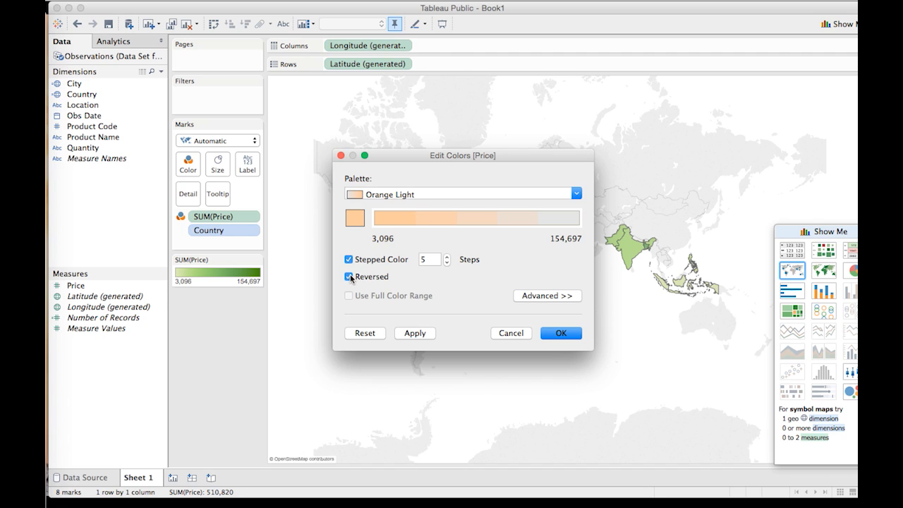
pyautogui.click(348, 277)
pyautogui.click(571, 335)
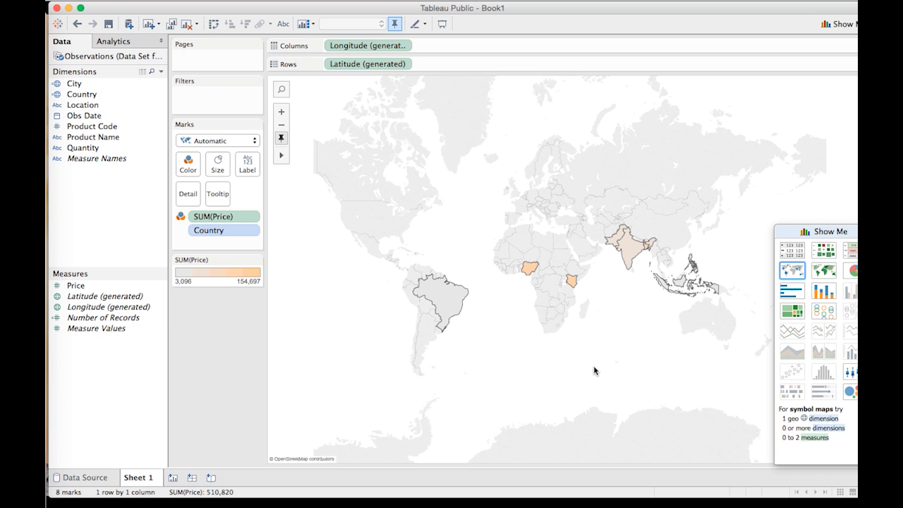
# Step: Change the aggregation of the Price color encoding from sum to average
pyautogui.click(251, 218)
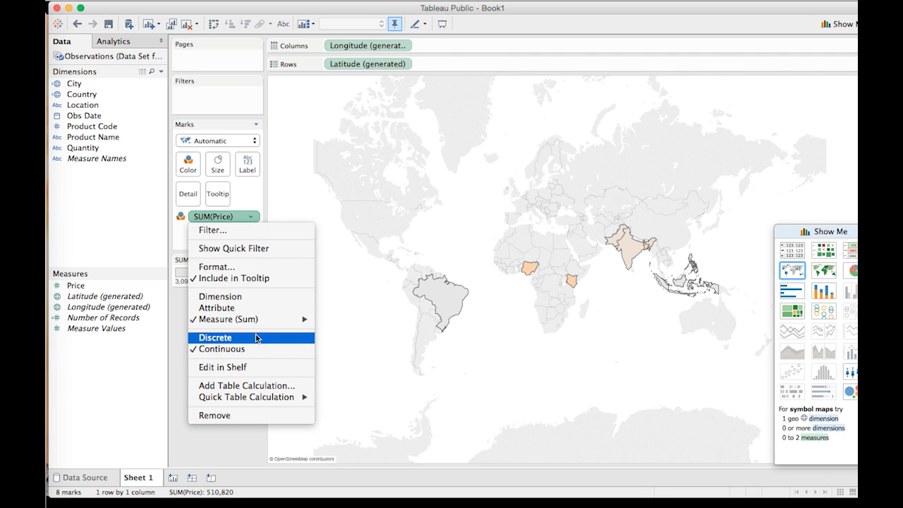
pyautogui.moveTo(260, 323)
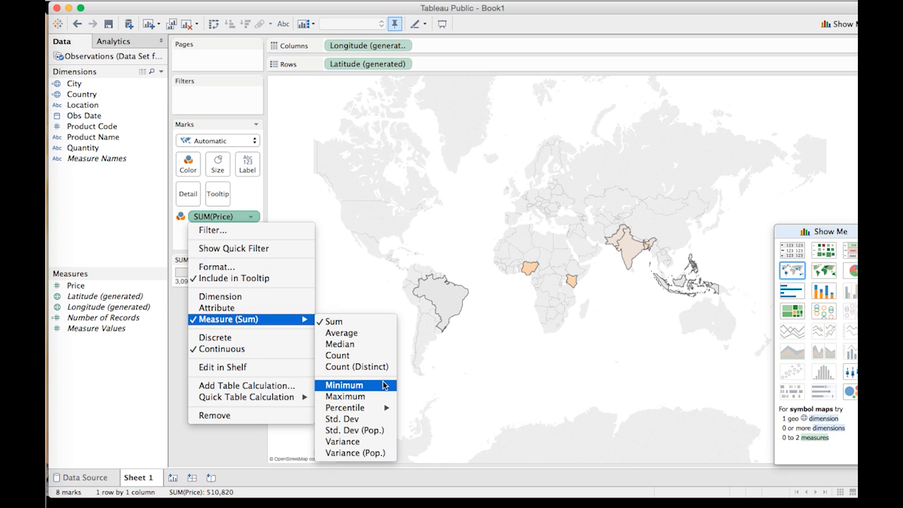
pyautogui.click(369, 334)
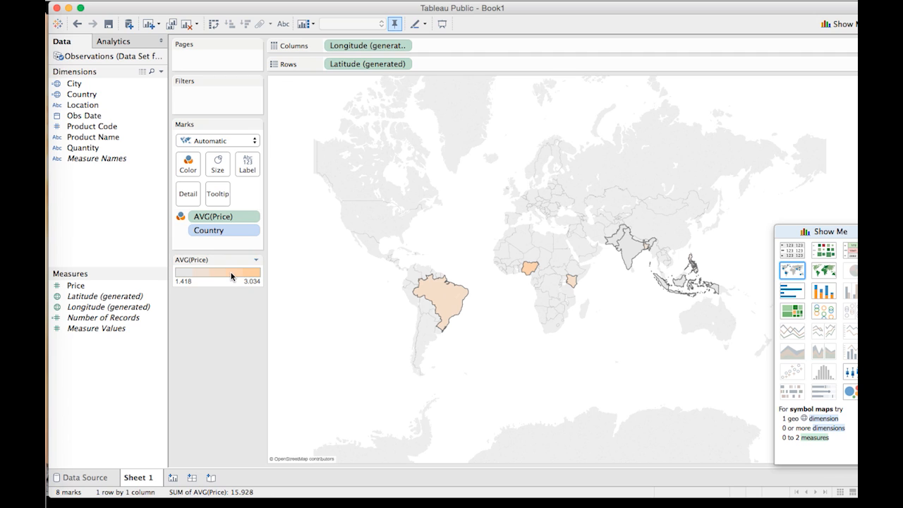
# Step: Apply the Red-Green Diverging palette to the average price colors and turn off stepped color
pyautogui.click(257, 260)
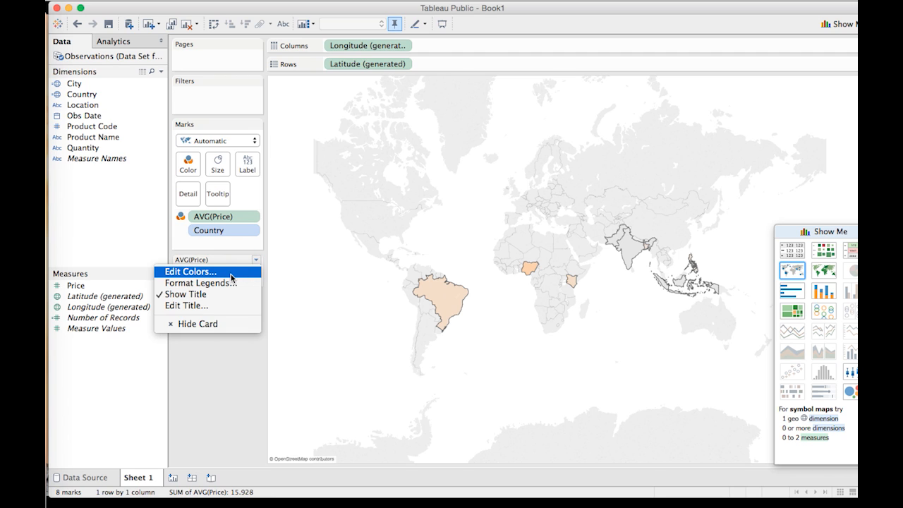
pyautogui.click(231, 272)
pyautogui.click(576, 195)
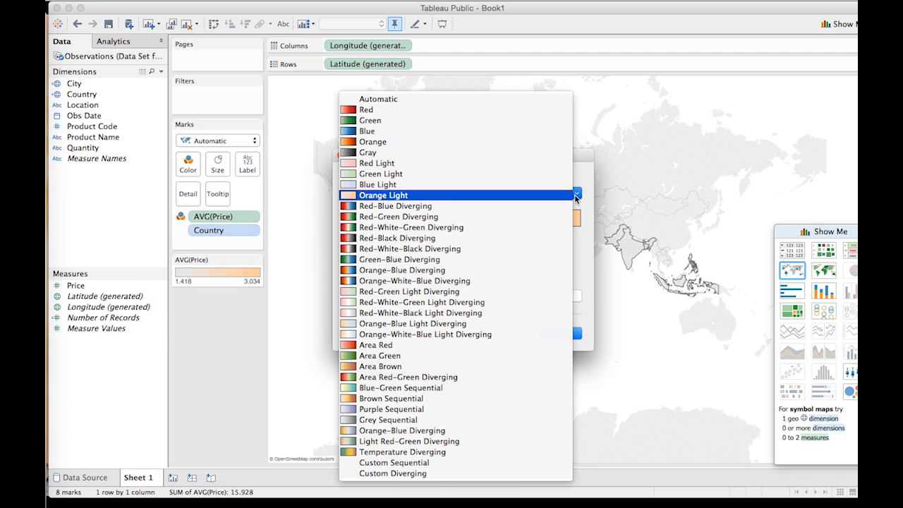
pyautogui.click(477, 217)
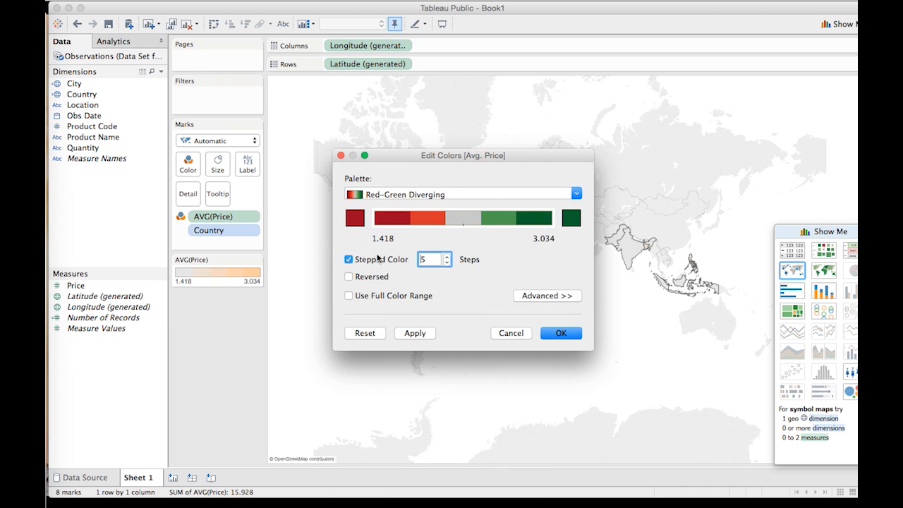
pyautogui.click(348, 260)
pyautogui.click(559, 334)
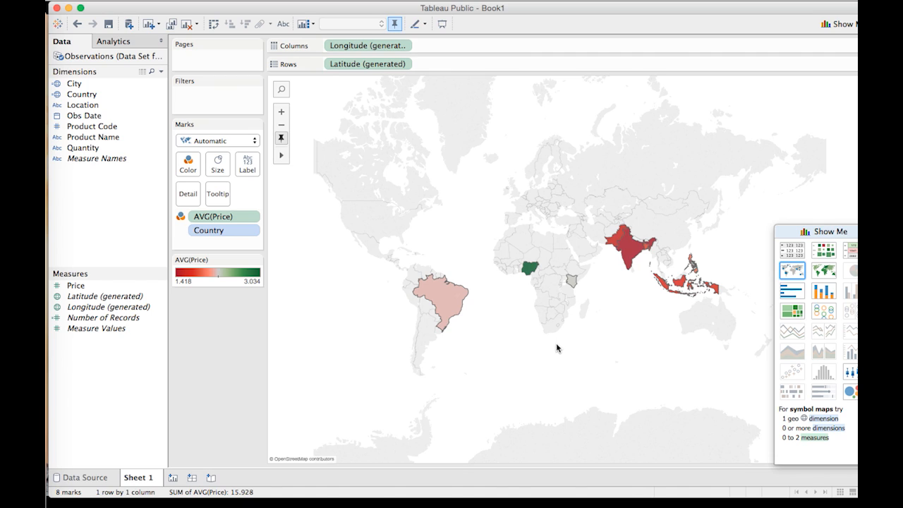
# Step: Check the average price of individual countries on the map, then switch the average price colors to the Green palette
pyautogui.moveTo(531, 270)
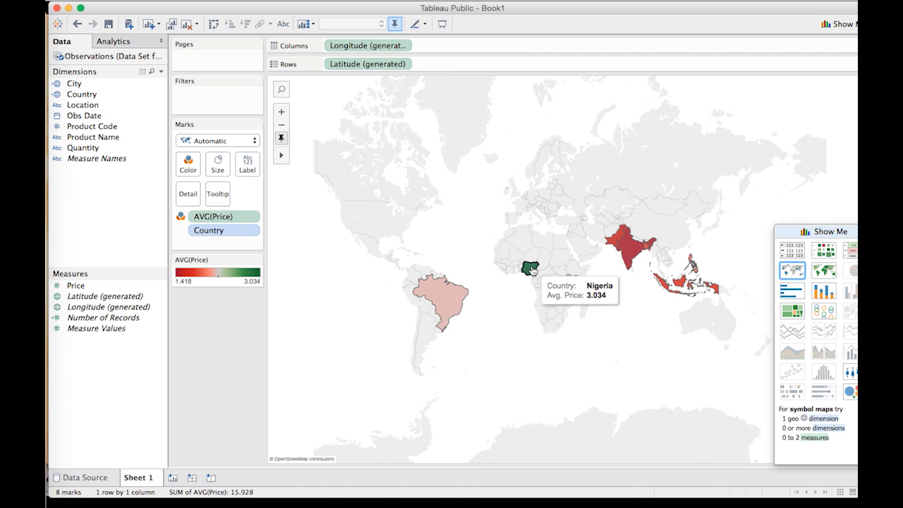
pyautogui.moveTo(445, 296)
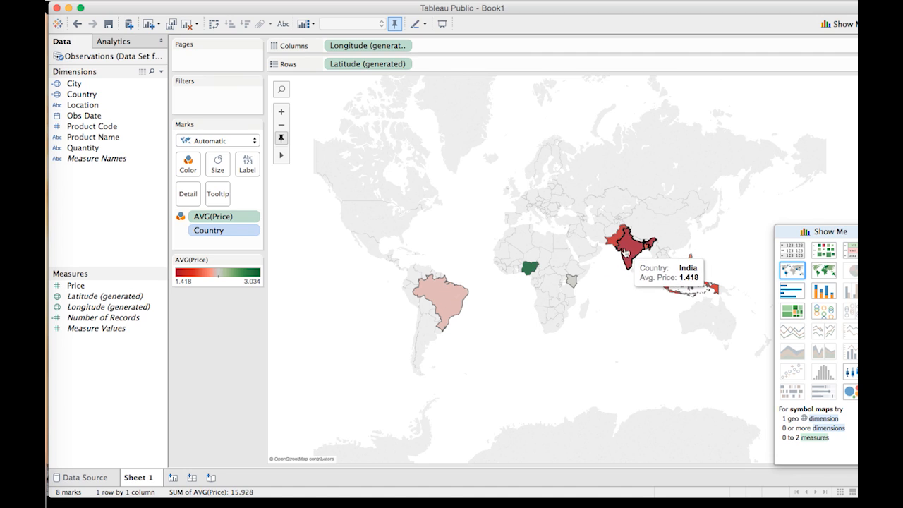
pyautogui.moveTo(615, 243)
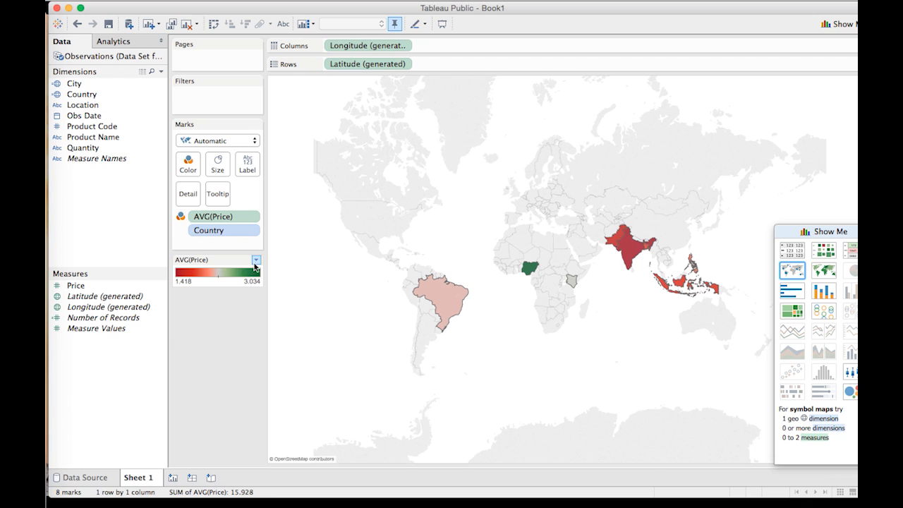
pyautogui.click(256, 261)
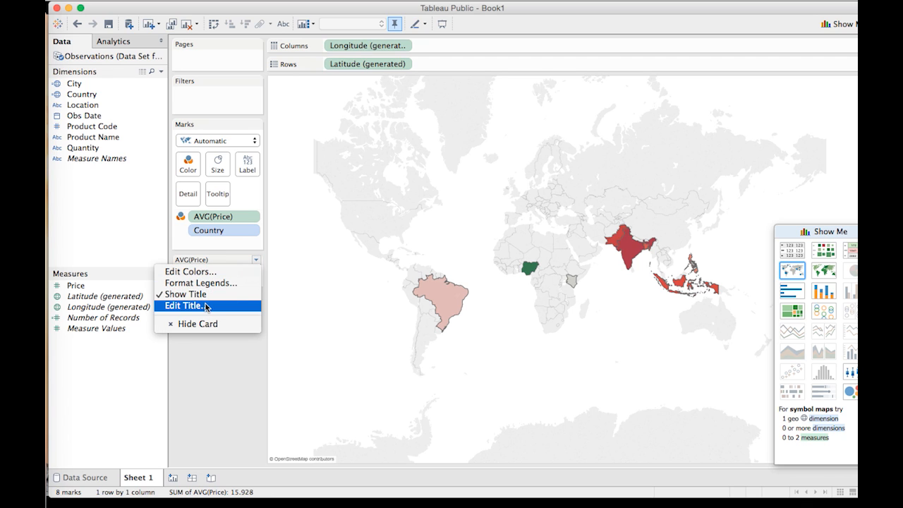
pyautogui.click(386, 335)
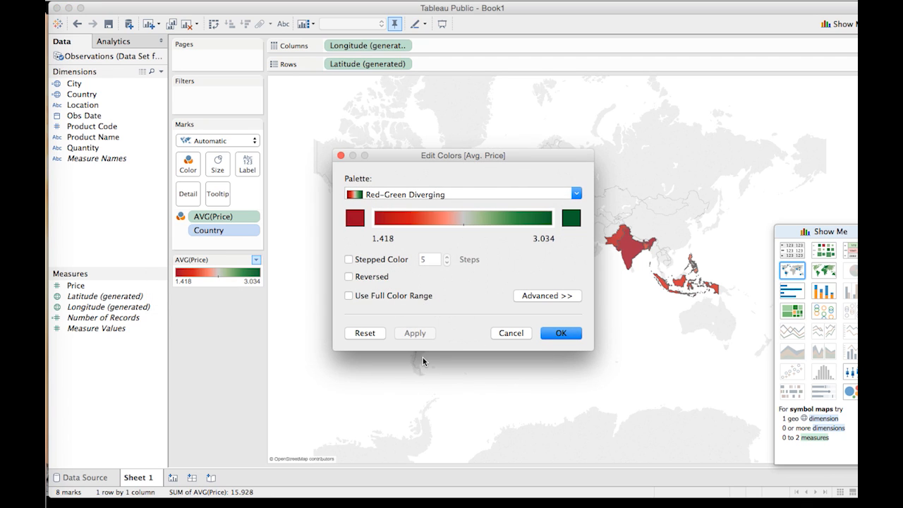
pyautogui.click(576, 193)
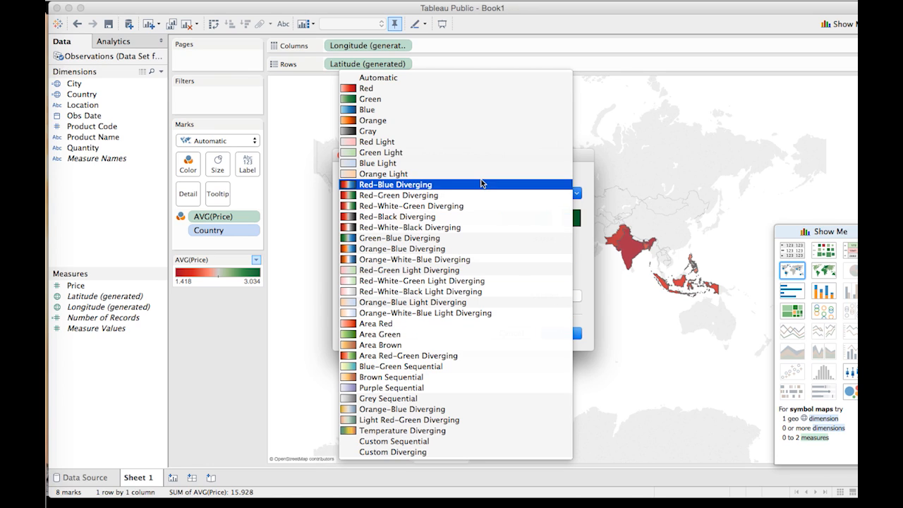
pyautogui.click(482, 99)
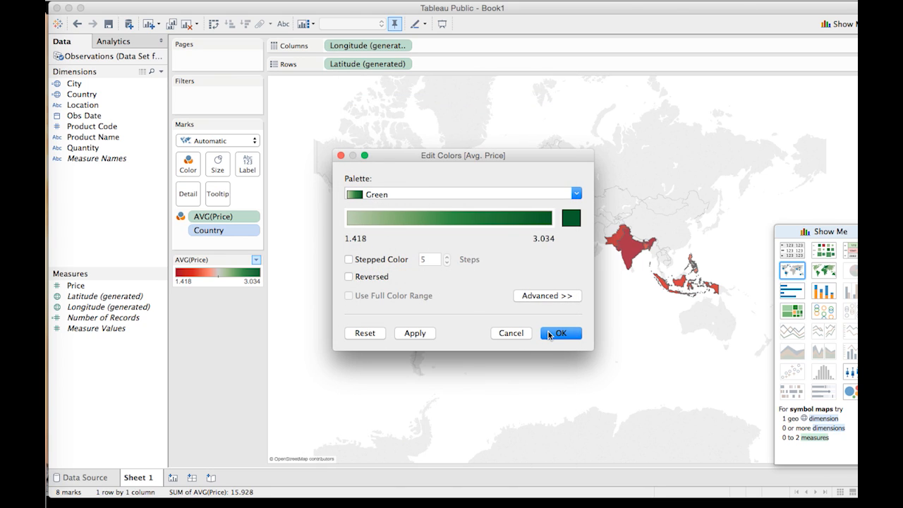
pyautogui.click(550, 333)
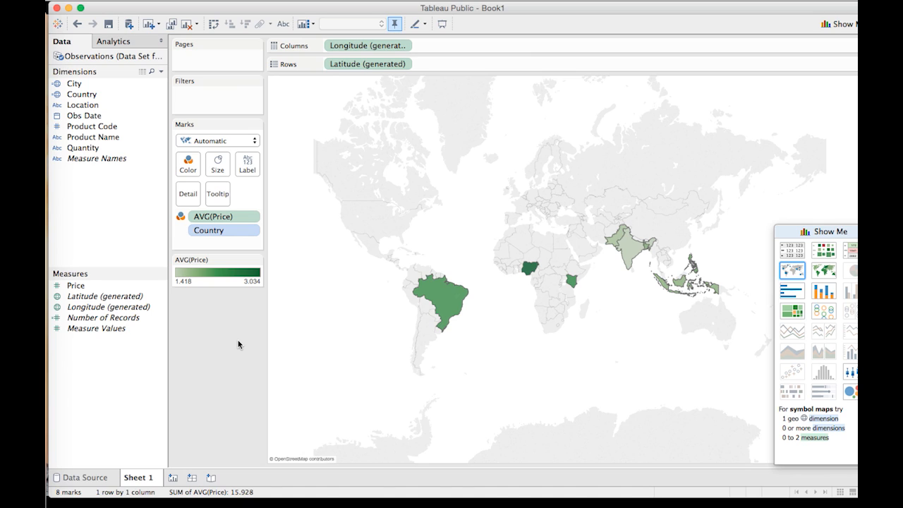
# Step: Clear the worksheet, map the Country dimension in the empty view and color the marks by Country
pyautogui.click(188, 25)
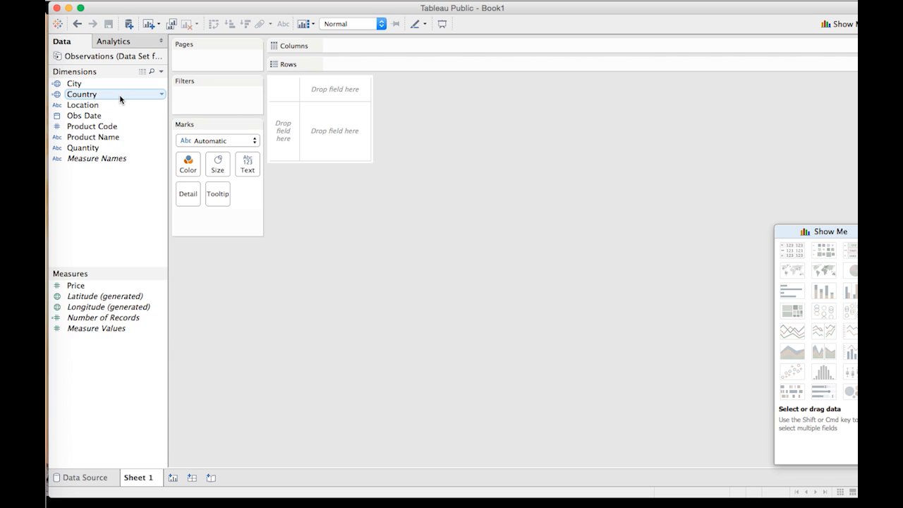
pyautogui.moveTo(121, 99); pyautogui.dragTo(321, 143)
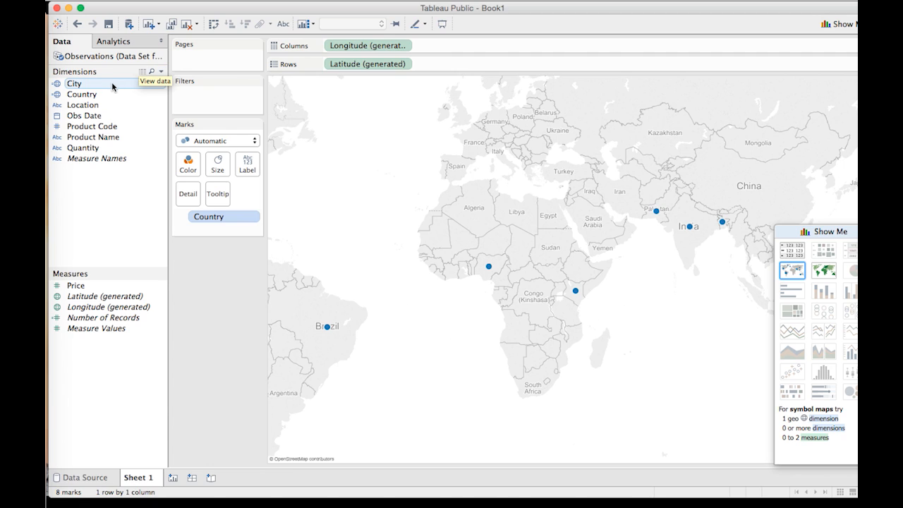
pyautogui.moveTo(95, 94); pyautogui.dragTo(189, 165)
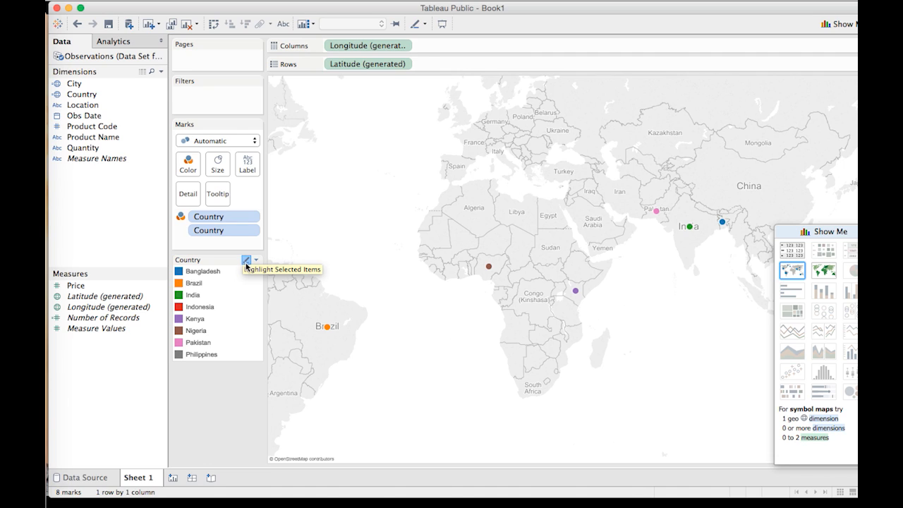
# Step: Look over the Country color legend options, then change the mark type to Filled Map
pyautogui.click(255, 261)
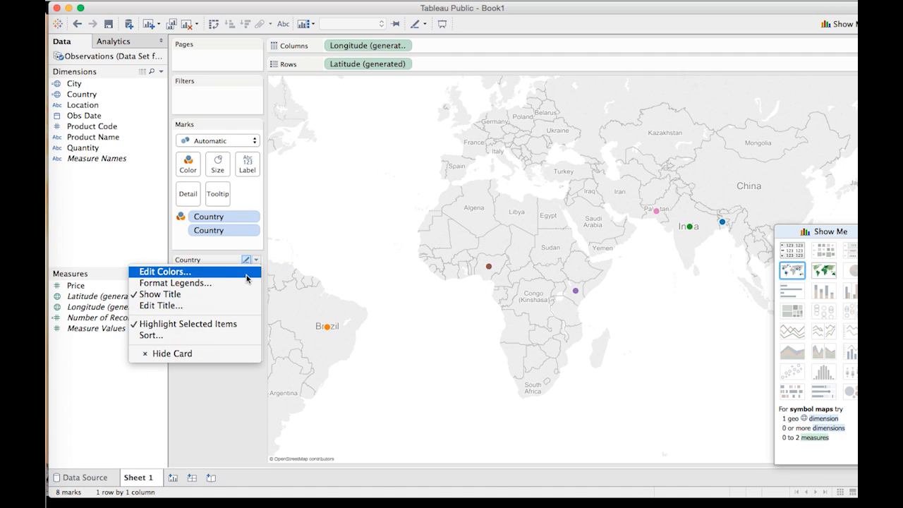
pyautogui.click(258, 403)
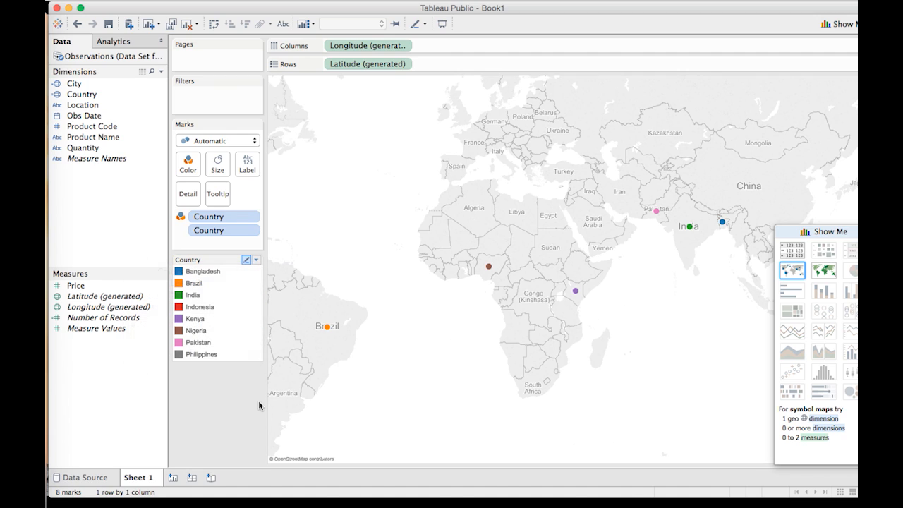
pyautogui.click(226, 142)
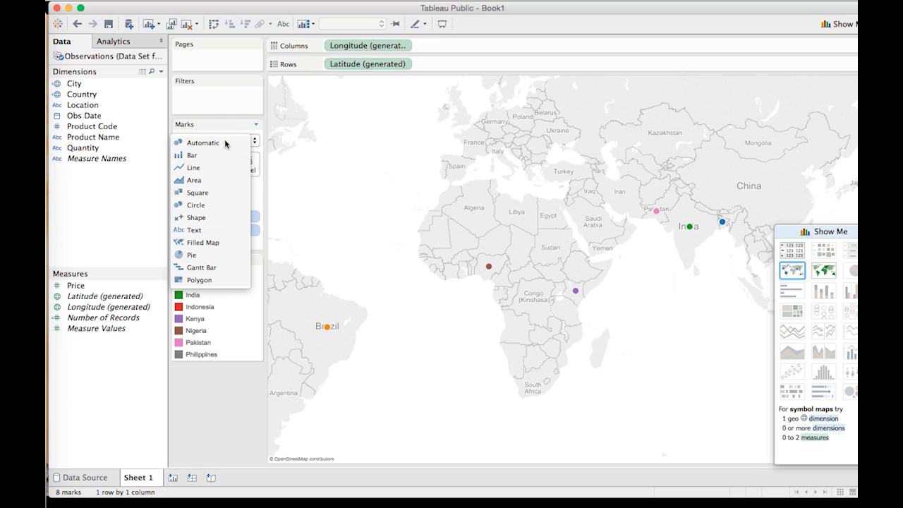
pyautogui.click(241, 242)
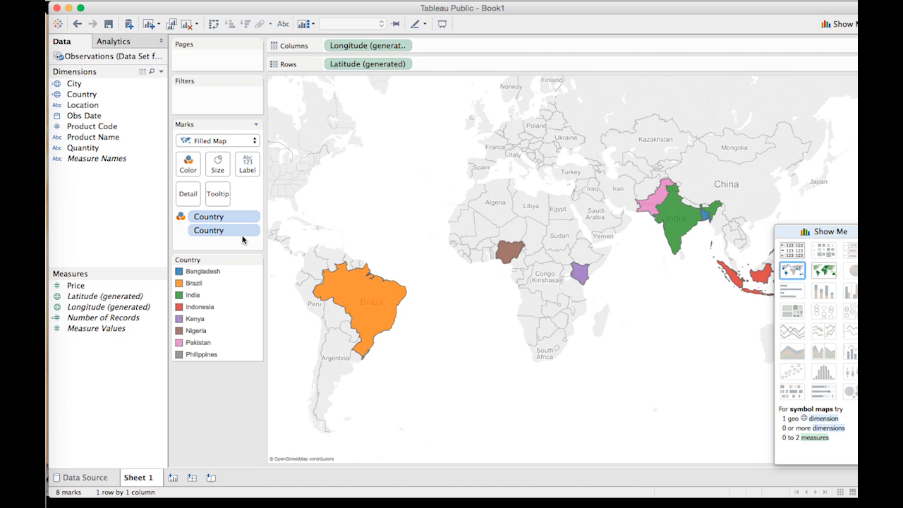
# Step: Rename the Sheet 1 worksheet as Map and check the country tooltips on the map
pyautogui.rightClick(140, 483)
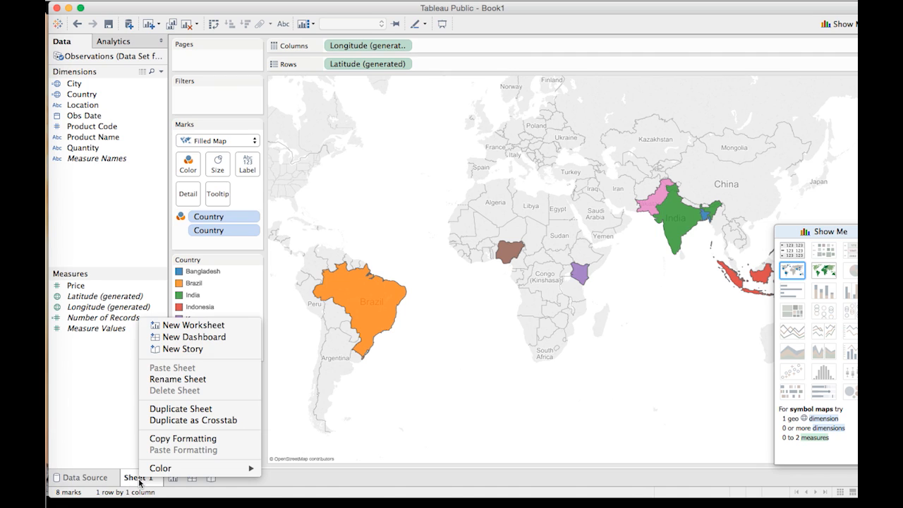
pyautogui.click(177, 379)
pyautogui.write('Map')
pyautogui.press('Return')
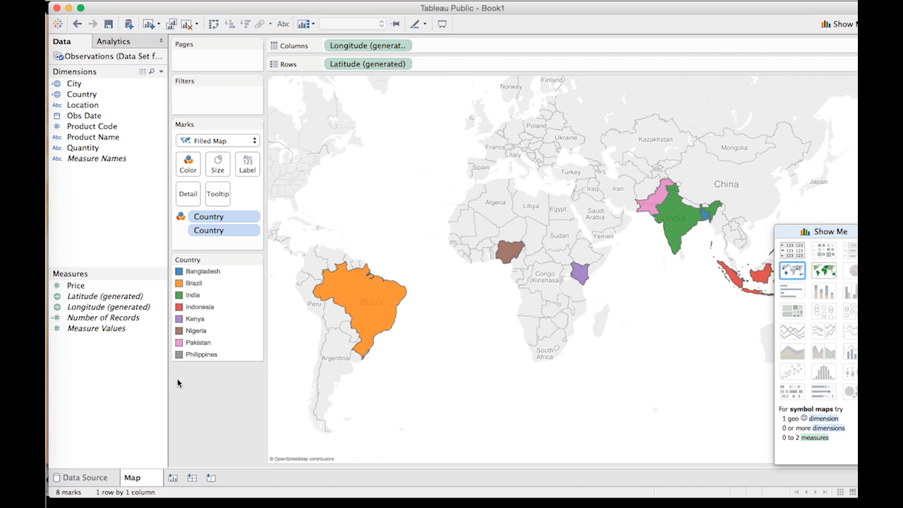
pyautogui.moveTo(366, 292)
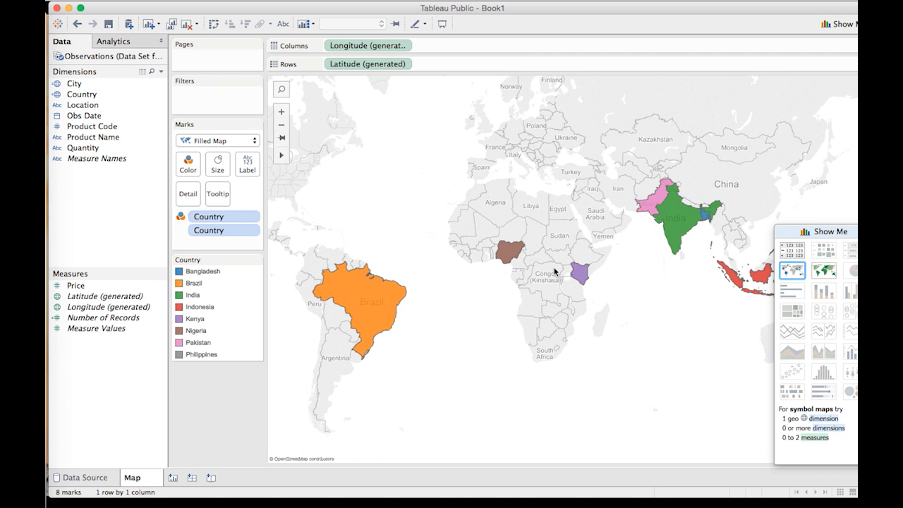
pyautogui.moveTo(575, 274)
pyautogui.moveTo(704, 215)
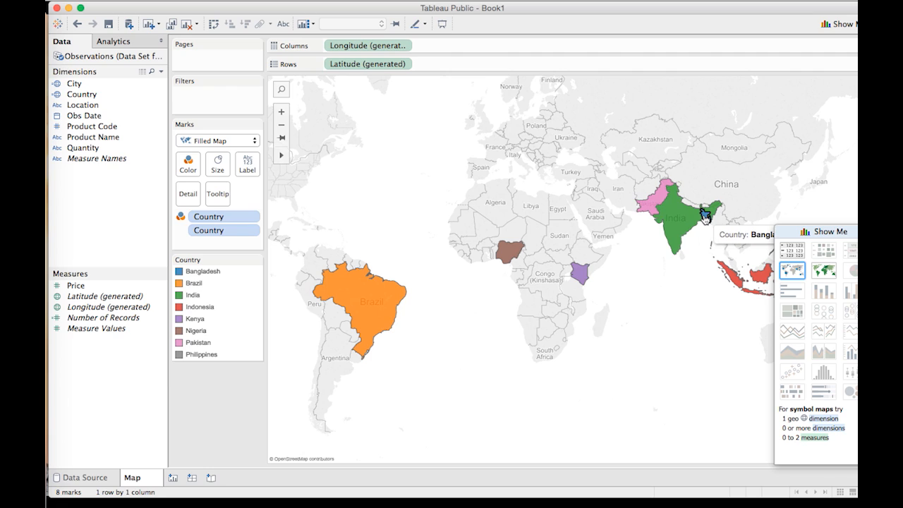
# Step: Create a new worksheet and build a horizontal bar chart with Product Name in the rows and the sum of Price in the columns
pyautogui.click(172, 478)
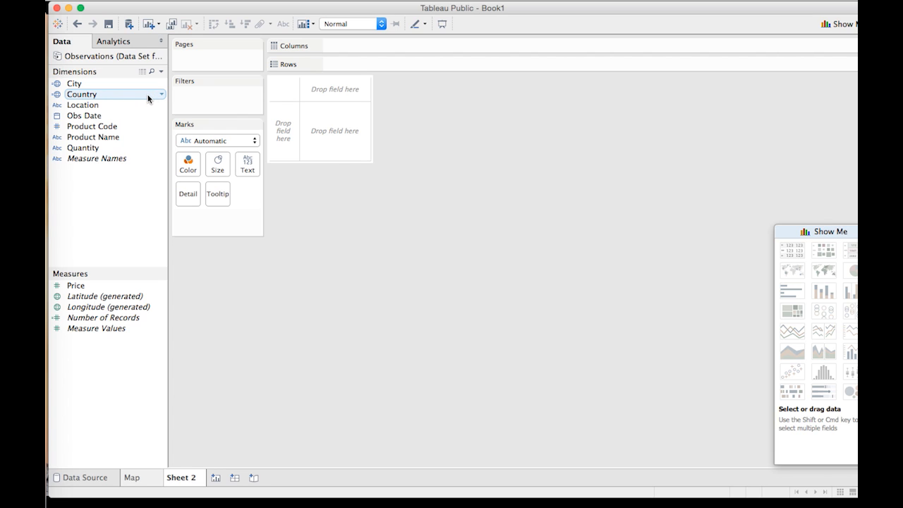
pyautogui.click(105, 138)
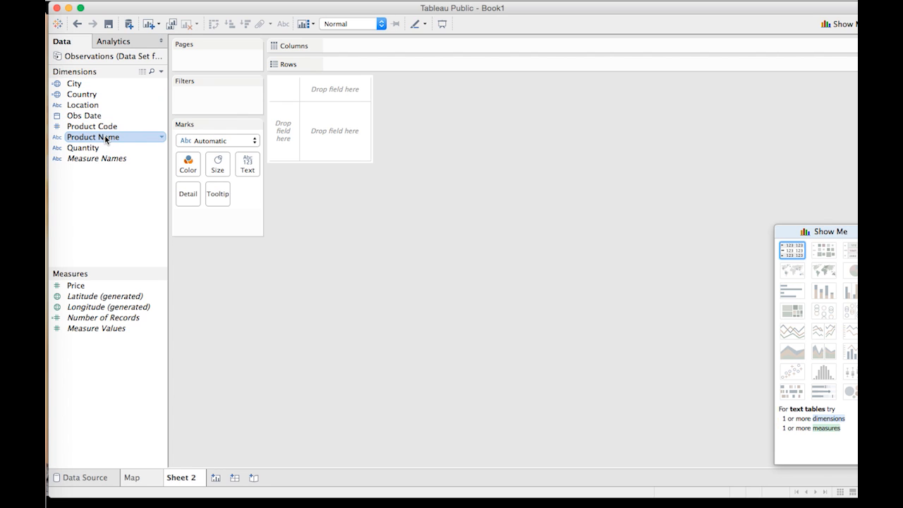
pyautogui.moveTo(105, 138); pyautogui.dragTo(337, 67)
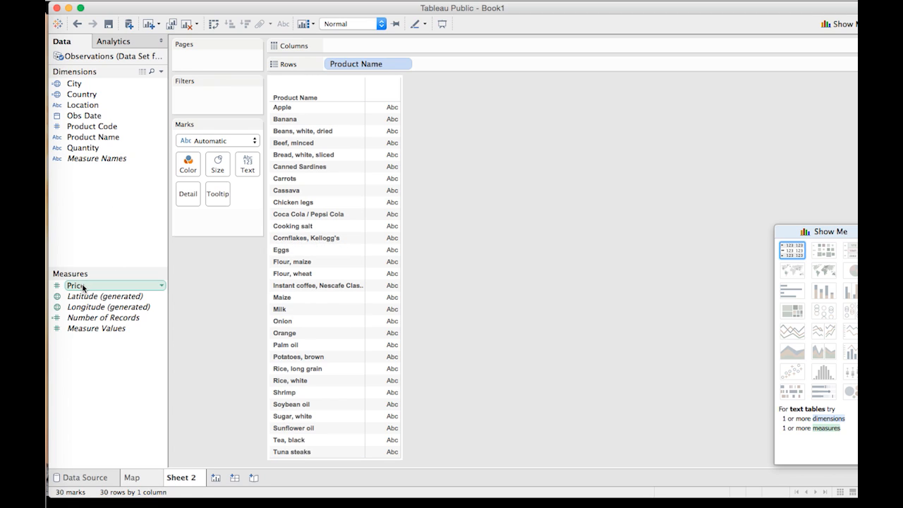
pyautogui.moveTo(82, 286); pyautogui.dragTo(339, 46)
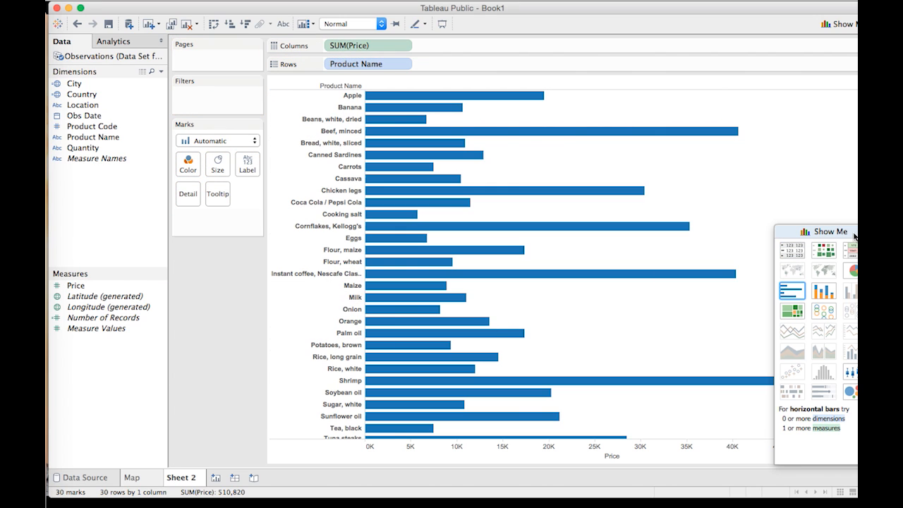
# Step: Move the Show Me palette off the bar chart and change the Price measure's aggregation from sum to Average
pyautogui.moveTo(834, 235); pyautogui.dragTo(228, 249)
pyautogui.scroll(-1, 660, 264)
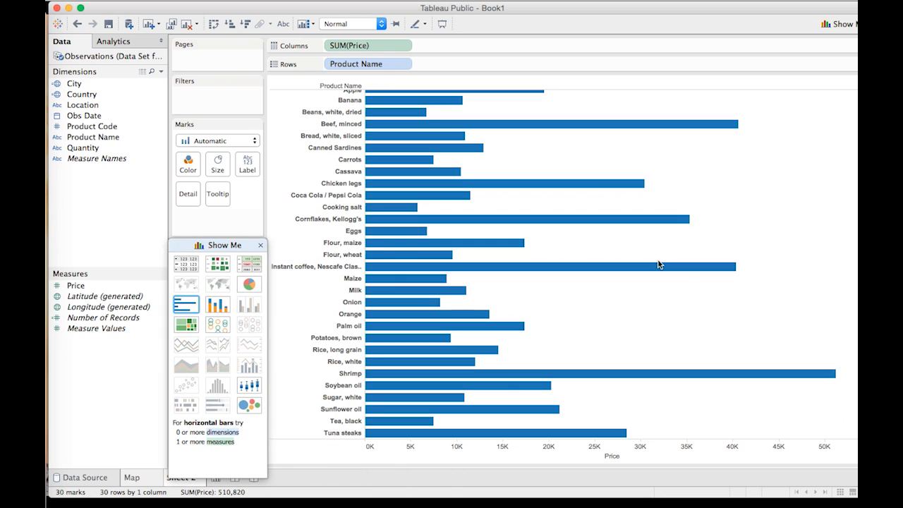
pyautogui.scroll(1, 660, 264)
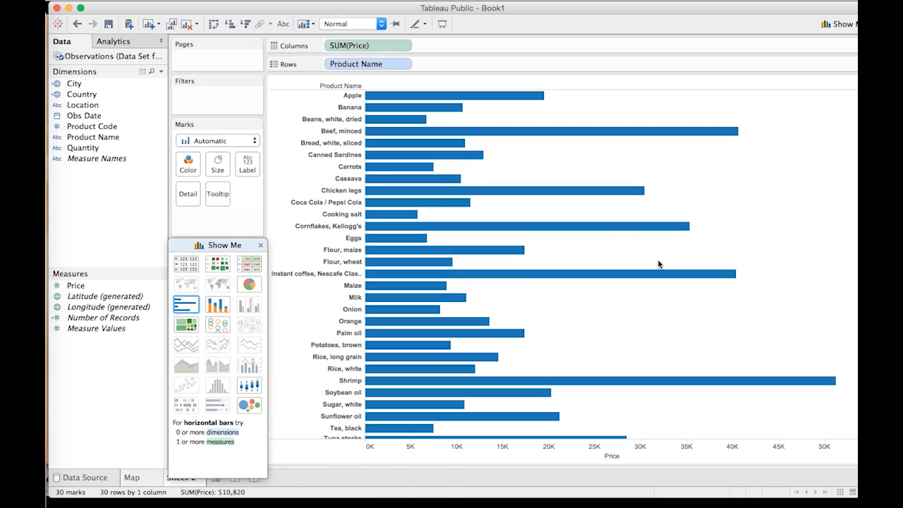
pyautogui.click(403, 45)
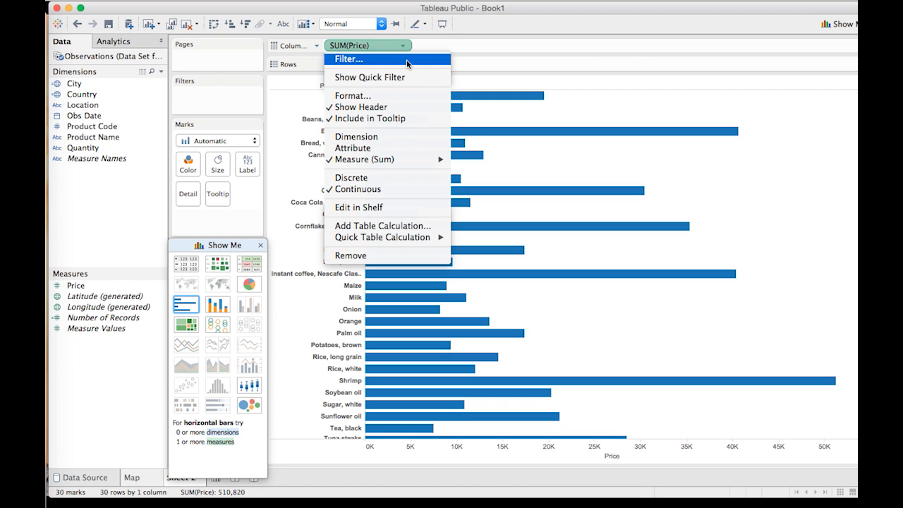
pyautogui.moveTo(409, 158)
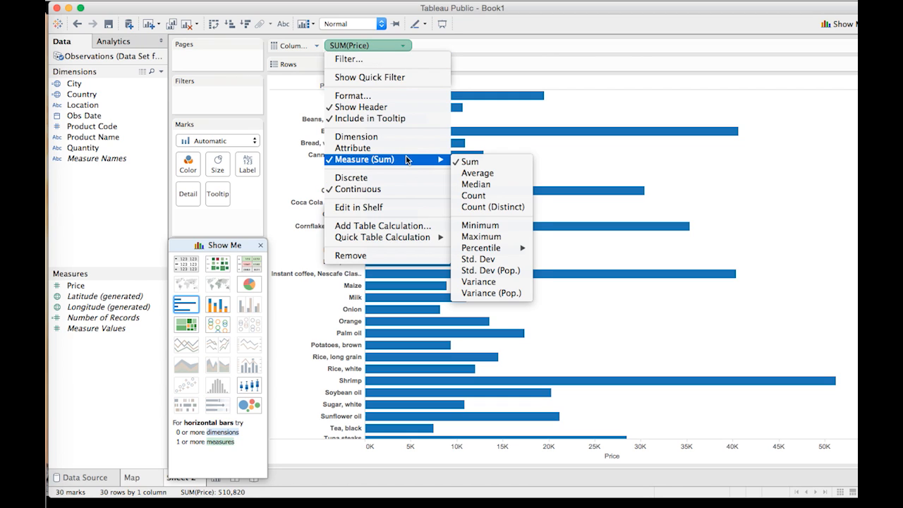
pyautogui.click(516, 175)
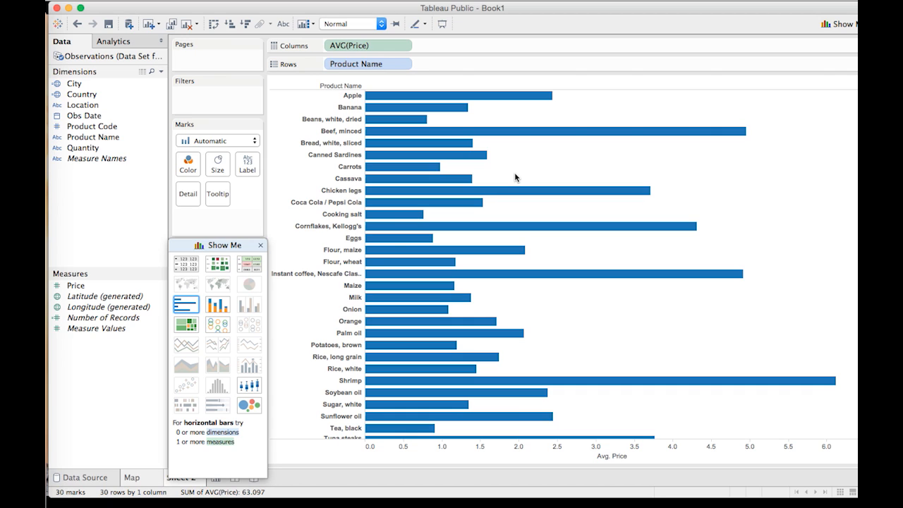
# Step: Sort the products in descending order of average price and check the details of the Cornflakes, Kellogg's bar
pyautogui.click(245, 25)
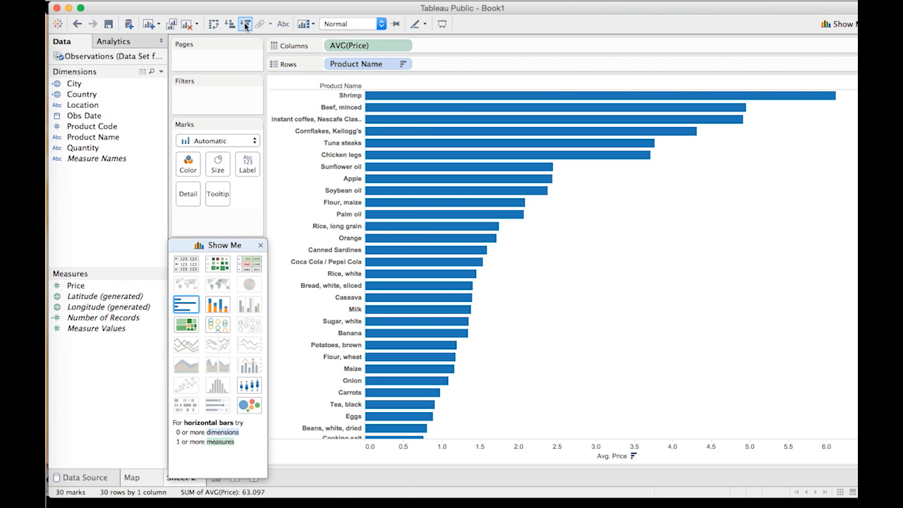
pyautogui.scroll(-1, 313, 227)
pyautogui.scroll(1, 312, 227)
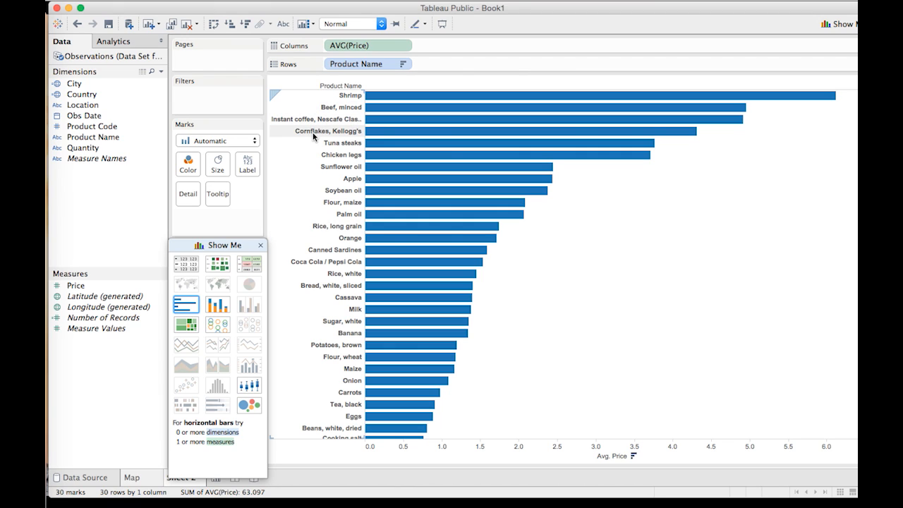
pyautogui.click(387, 134)
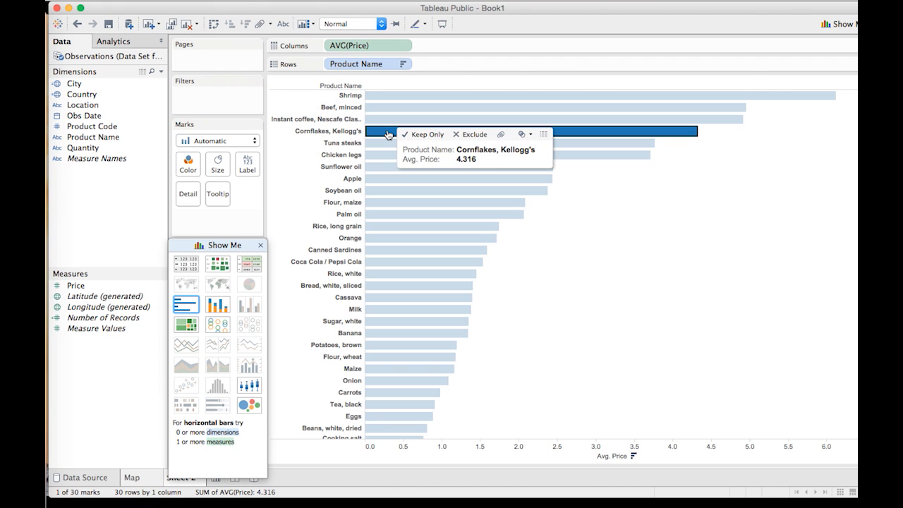
pyautogui.click(651, 214)
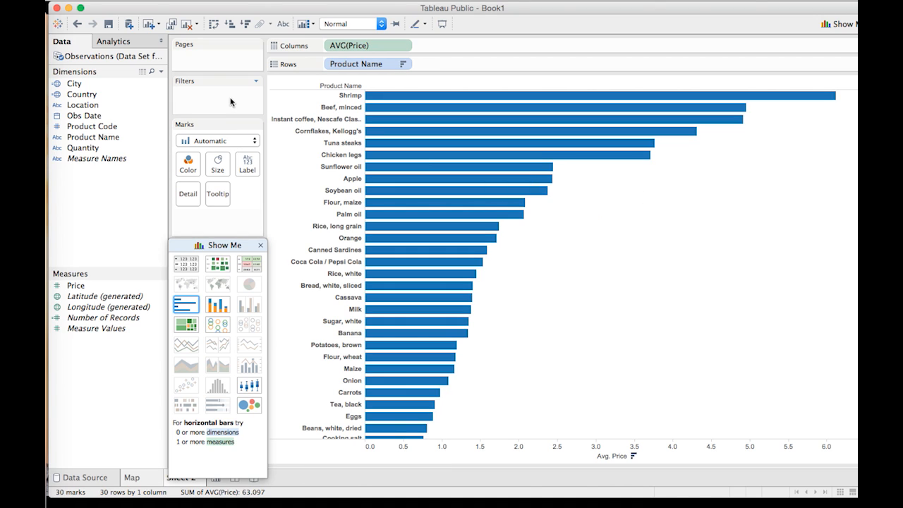
# Step: Look over the aggregation choices available for the average Price measure in the columns
pyautogui.click(403, 46)
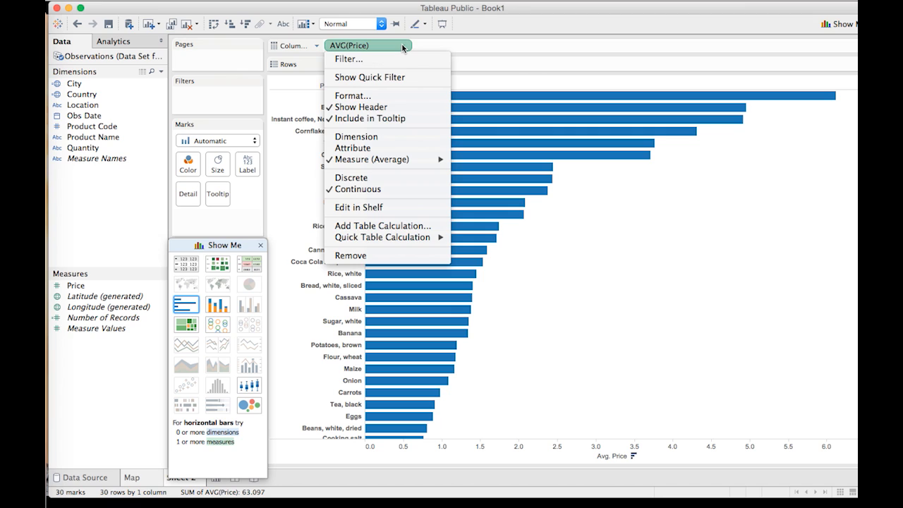
pyautogui.moveTo(412, 162)
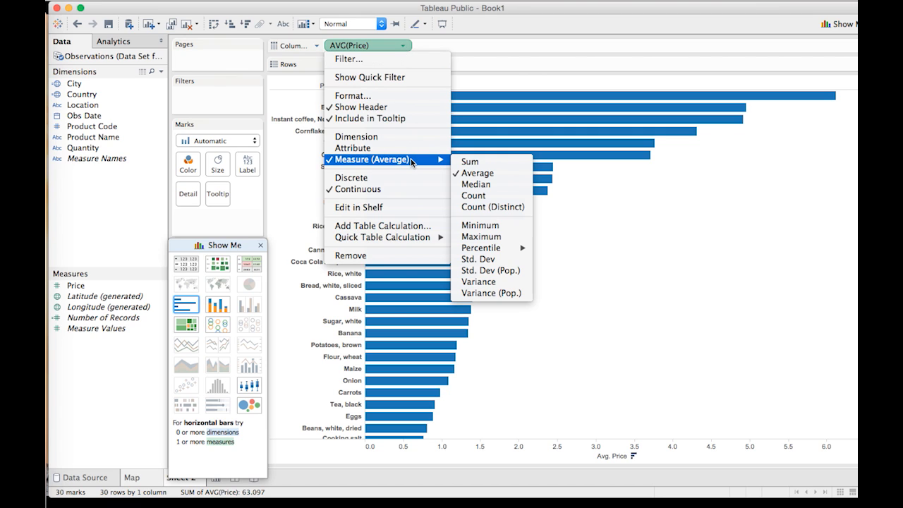
pyautogui.click(407, 48)
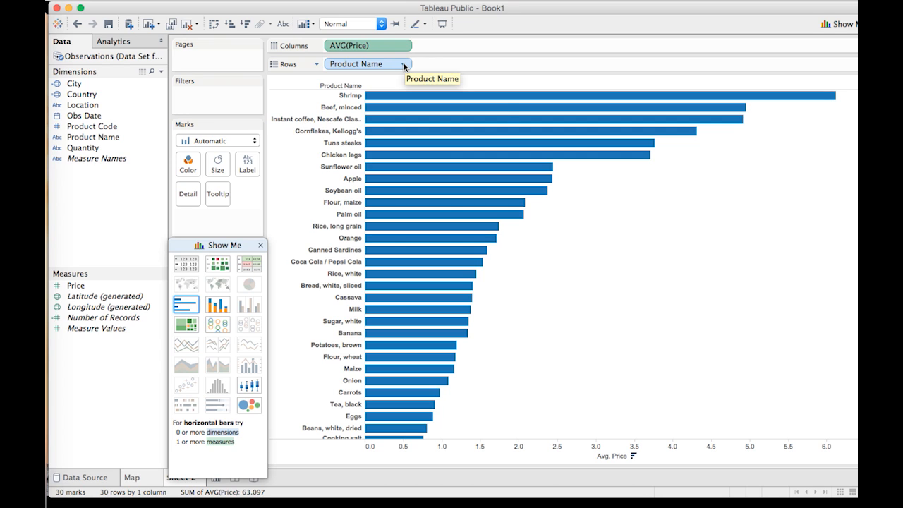
pyautogui.moveTo(412, 128)
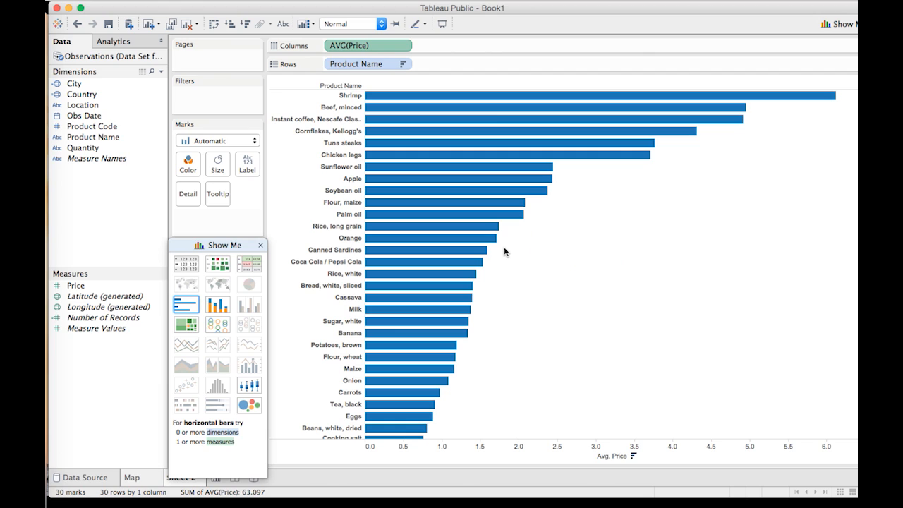
# Step: Split the bar chart into columns by Country ahead of the average Price and color the bars by Country
pyautogui.scroll(-1, 502, 251)
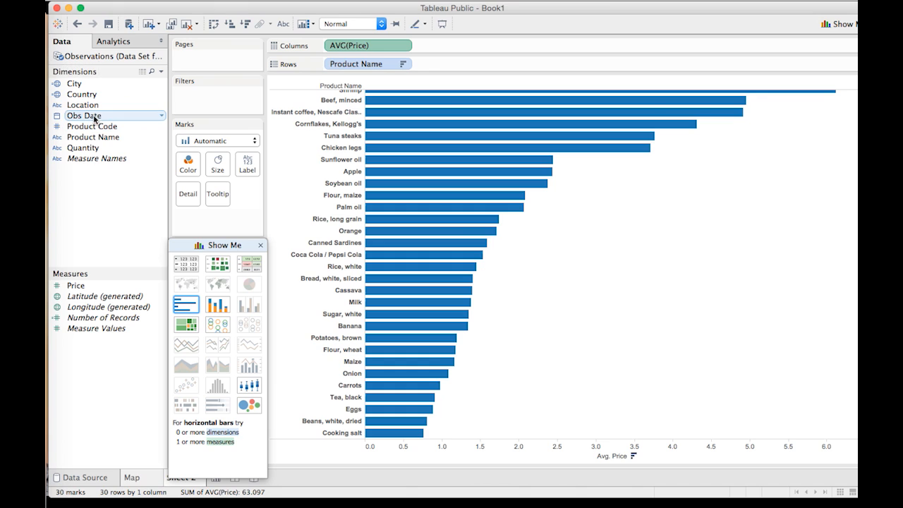
pyautogui.moveTo(90, 95)
pyautogui.mouseDown()
pyautogui.moveTo(169, 74)
pyautogui.moveTo(443, 48)
pyautogui.mouseUp()
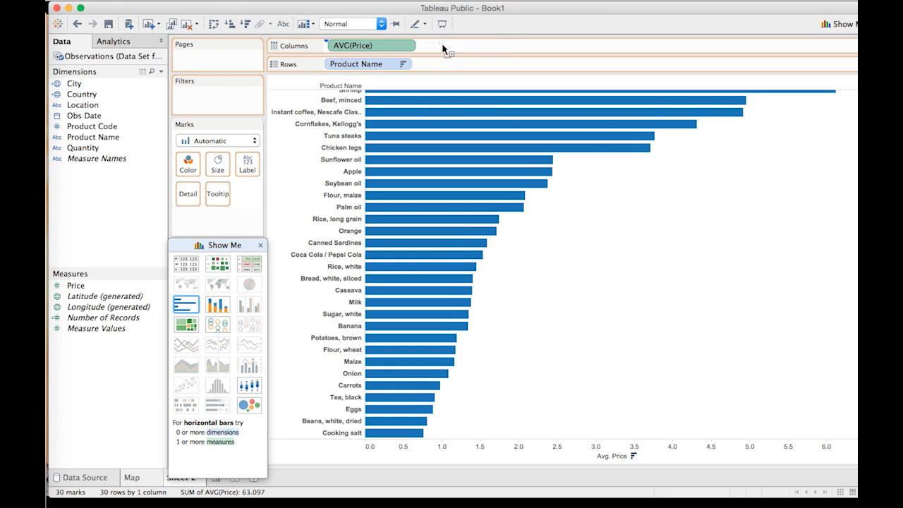
pyautogui.scroll(1, 387, 240)
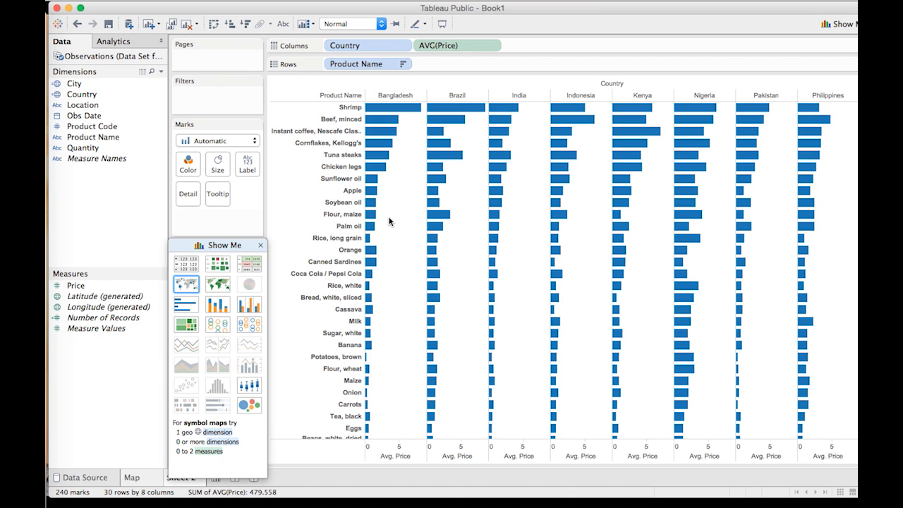
pyautogui.scroll(-2, 388, 221)
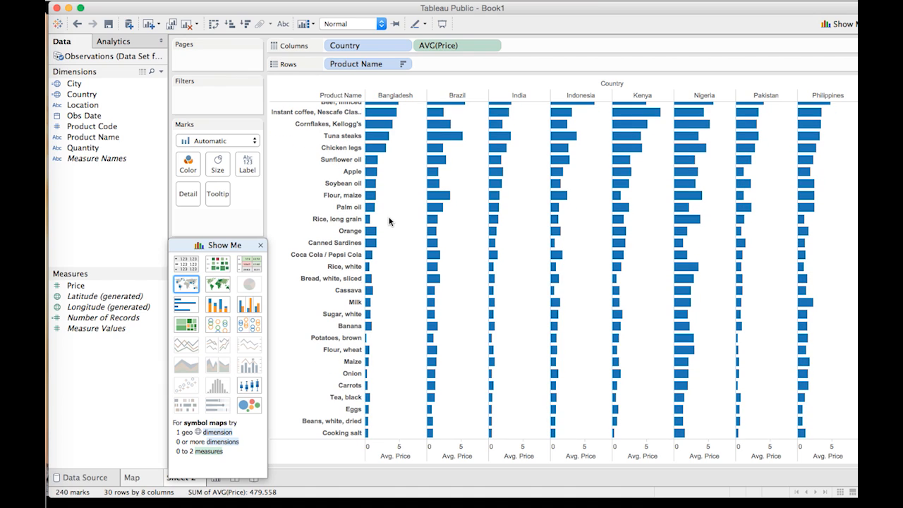
pyautogui.scroll(2, 389, 221)
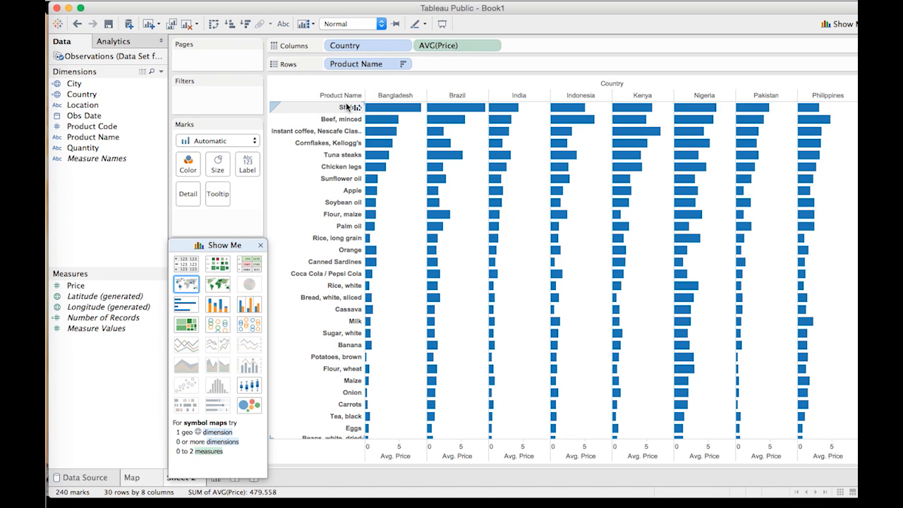
pyautogui.moveTo(83, 94); pyautogui.dragTo(195, 162)
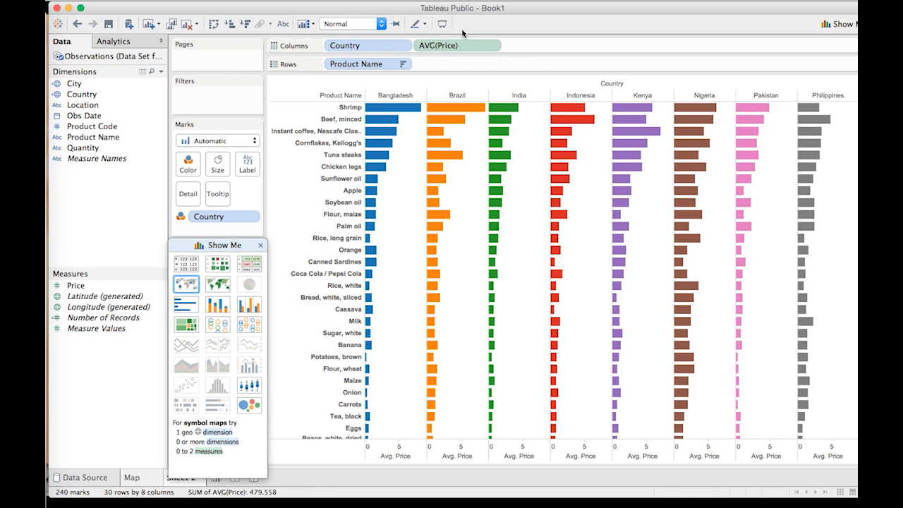
# Step: Add an average line per pane to the chart and look over the lines for the country columns
pyautogui.click(124, 44)
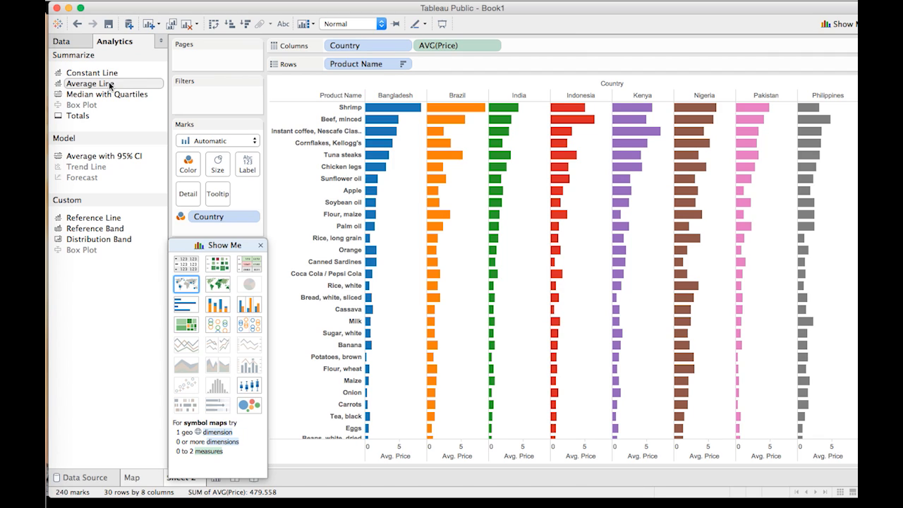
pyautogui.moveTo(111, 86); pyautogui.dragTo(420, 98)
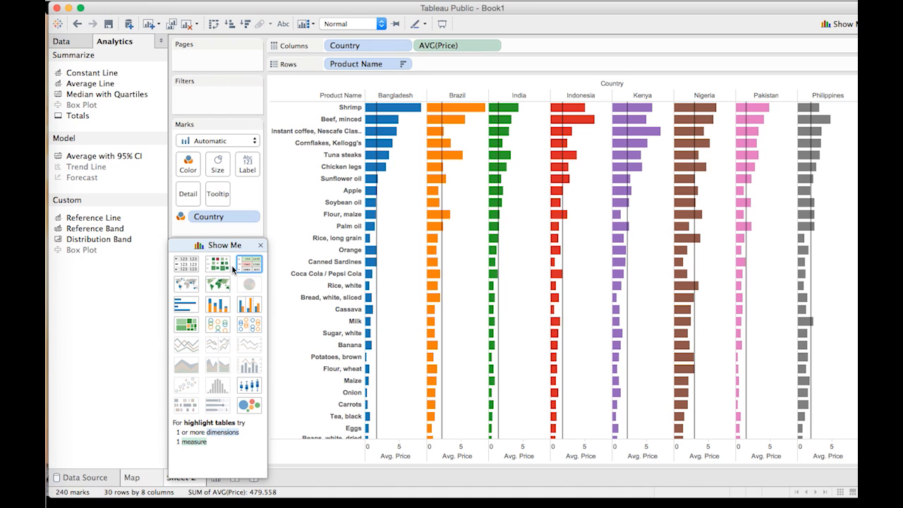
pyautogui.scroll(-2, 397, 351)
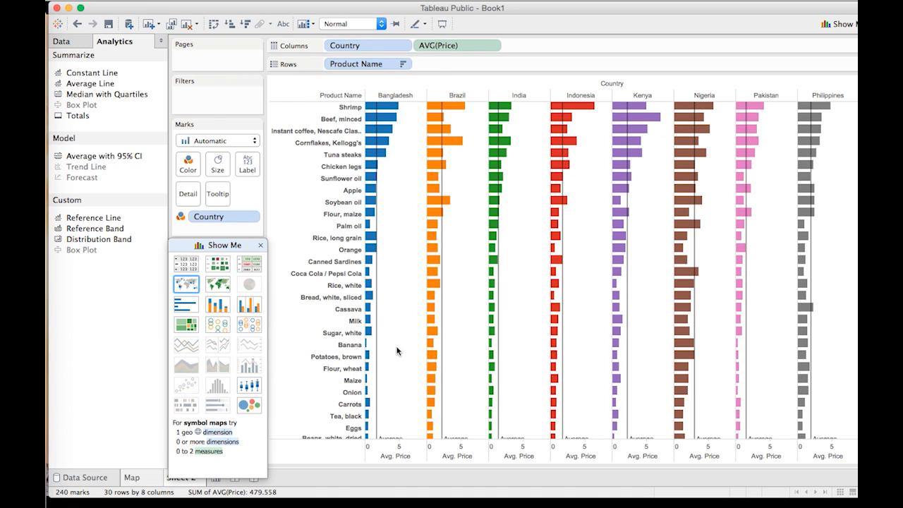
pyautogui.scroll(2, 397, 350)
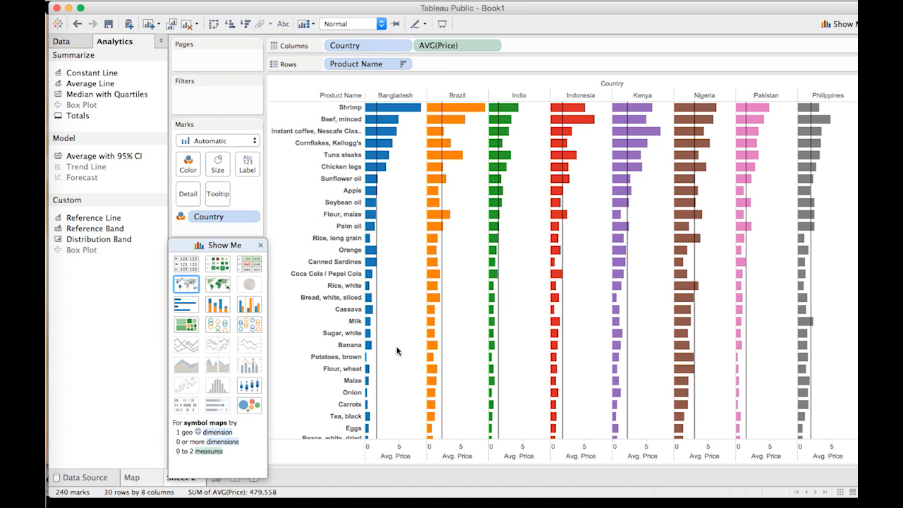
# Step: Select the average line in the Bangladesh column and view its reference line settings
pyautogui.click(379, 162)
pyautogui.click(405, 187)
pyautogui.click(376, 241)
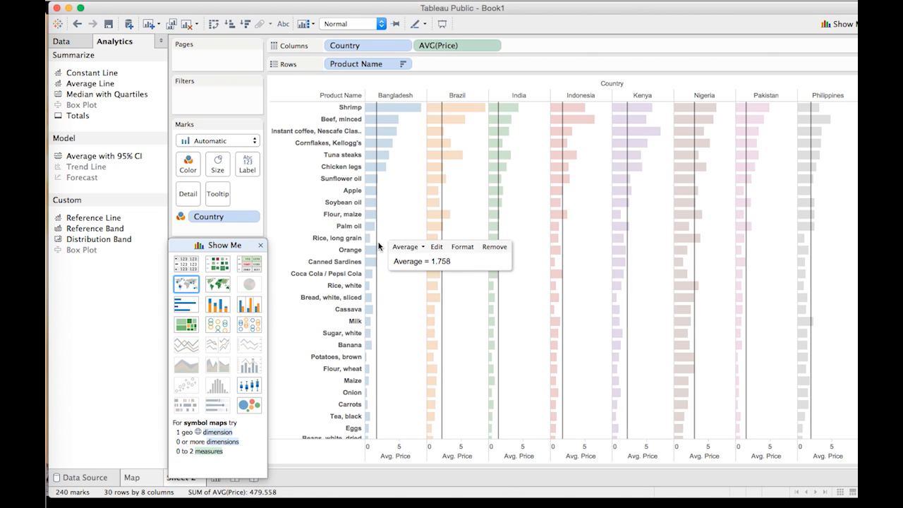
pyautogui.click(437, 247)
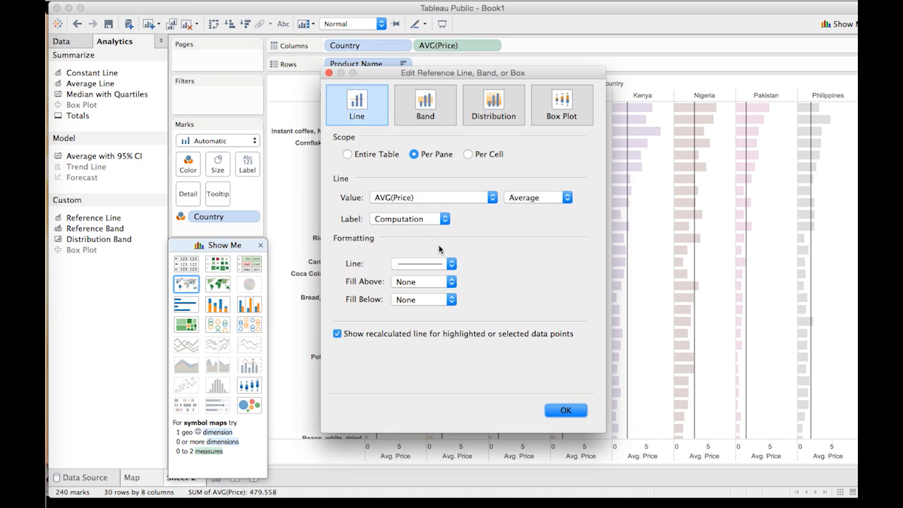
pyautogui.click(557, 415)
# Step: Edit the average reference line, keeping AVG(Price) with Average as its value, and set its label to Value
pyautogui.moveTo(377, 245)
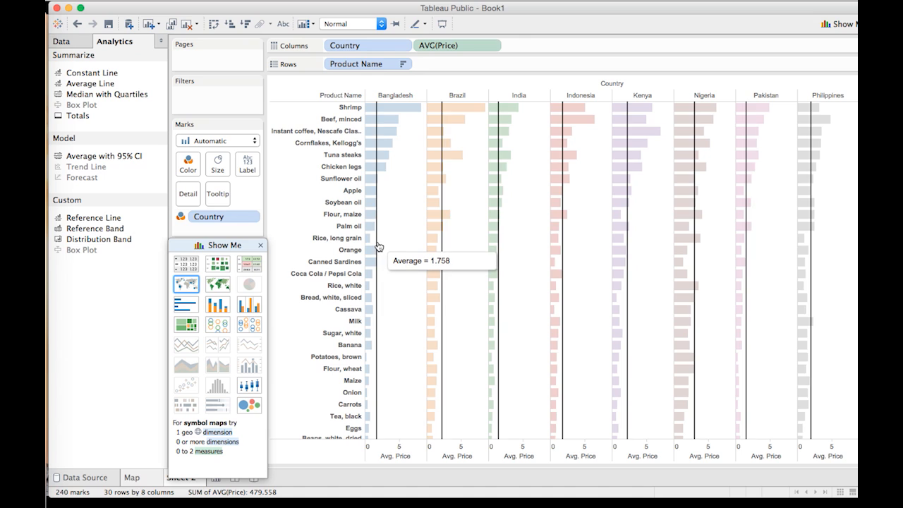
pyautogui.click(378, 245)
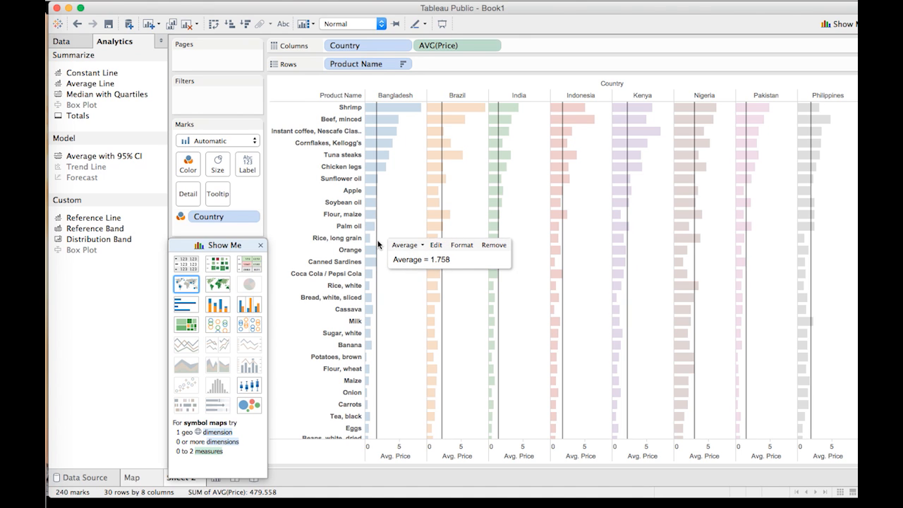
pyautogui.click(436, 245)
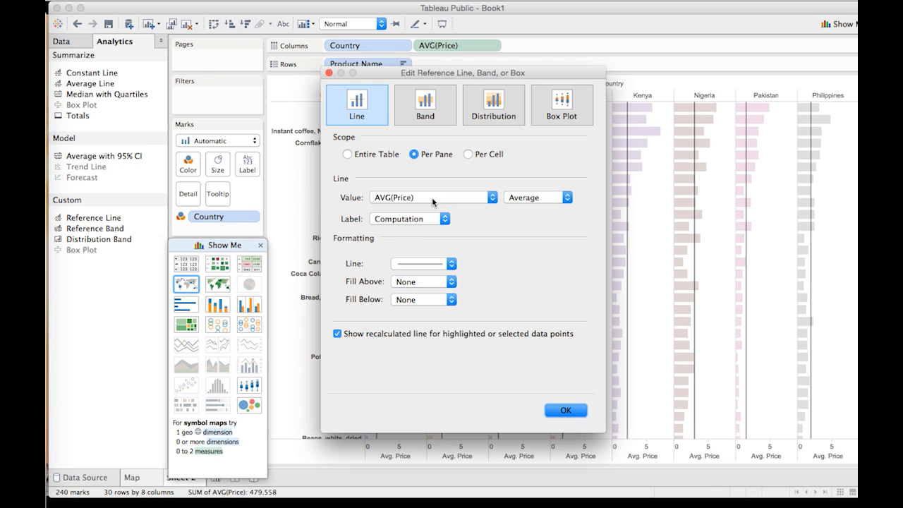
pyautogui.click(431, 200)
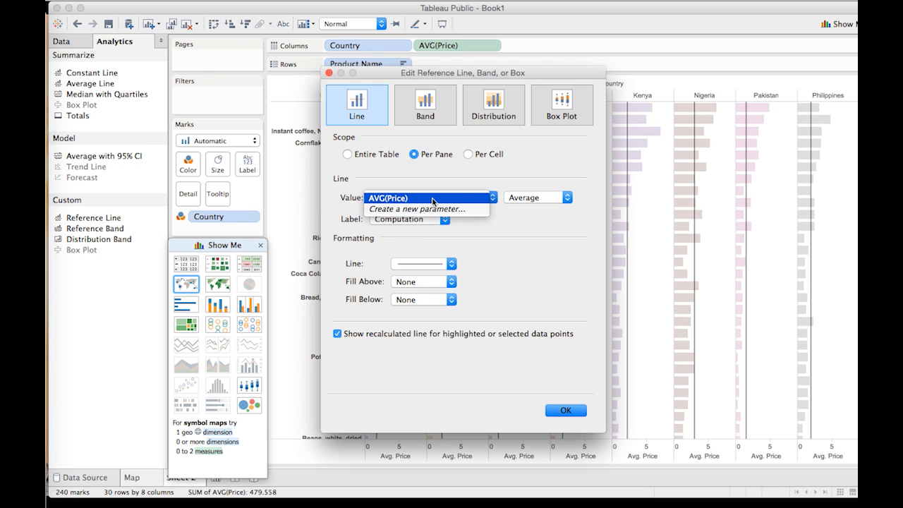
pyautogui.click(432, 199)
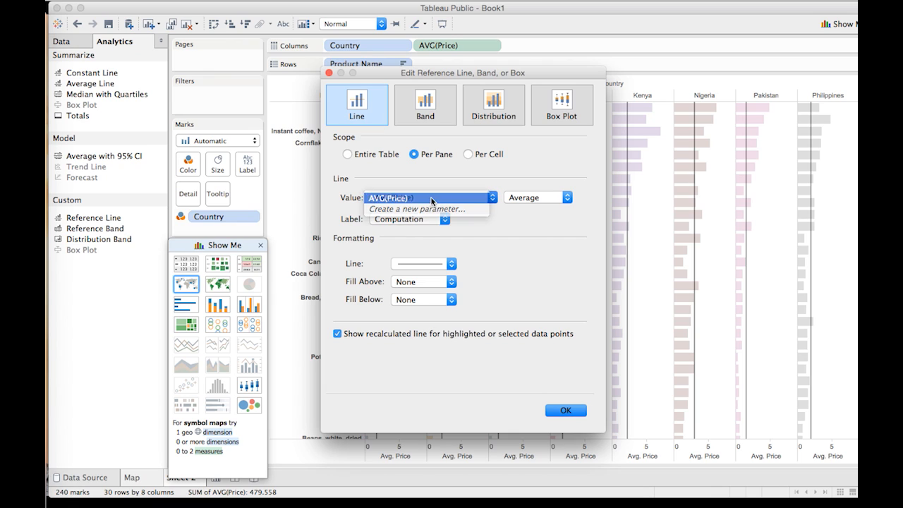
pyautogui.click(550, 197)
pyautogui.click(550, 198)
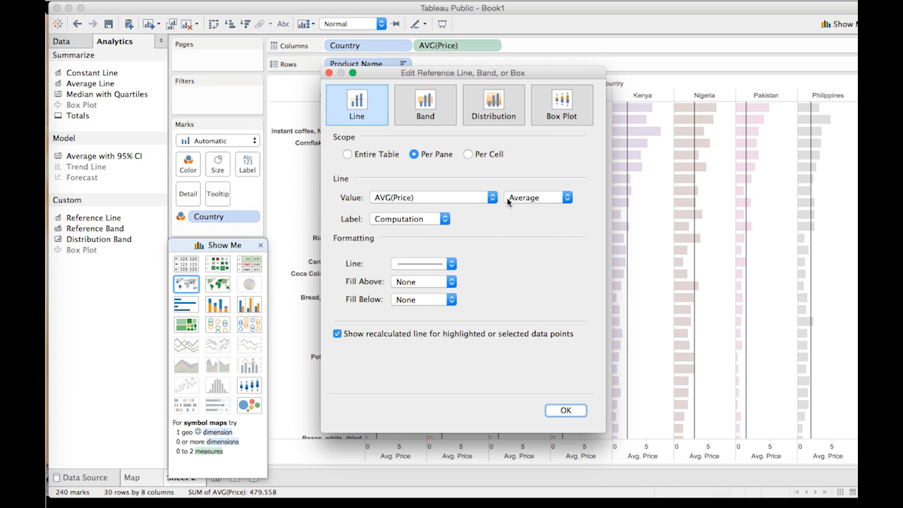
pyautogui.click(484, 199)
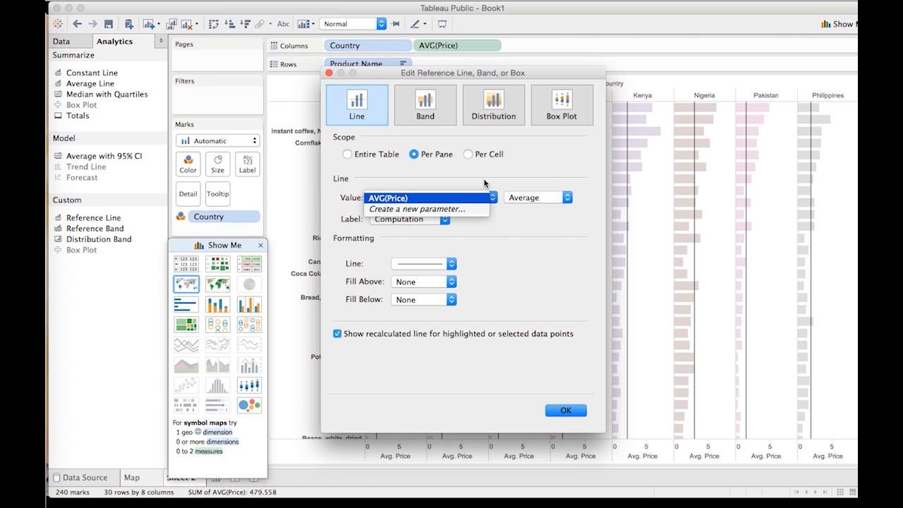
pyautogui.click(407, 219)
pyautogui.click(408, 220)
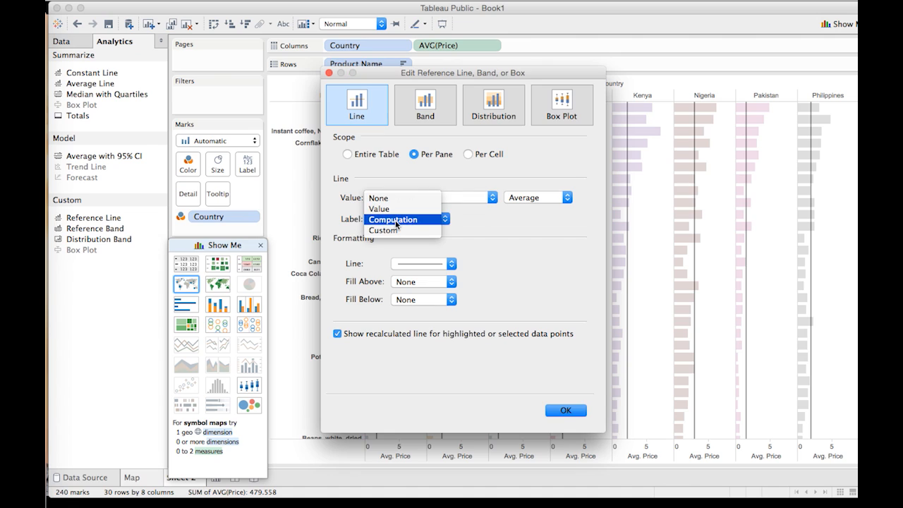
pyautogui.click(397, 210)
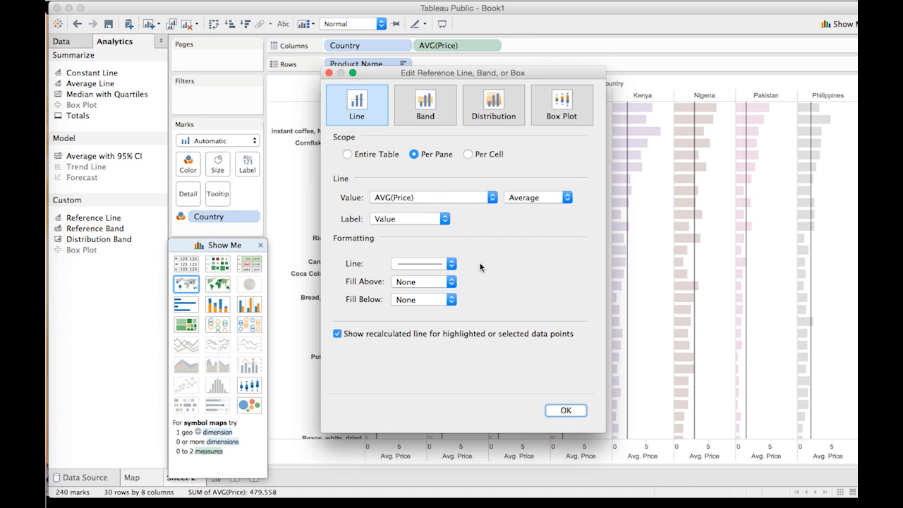
pyautogui.click(578, 408)
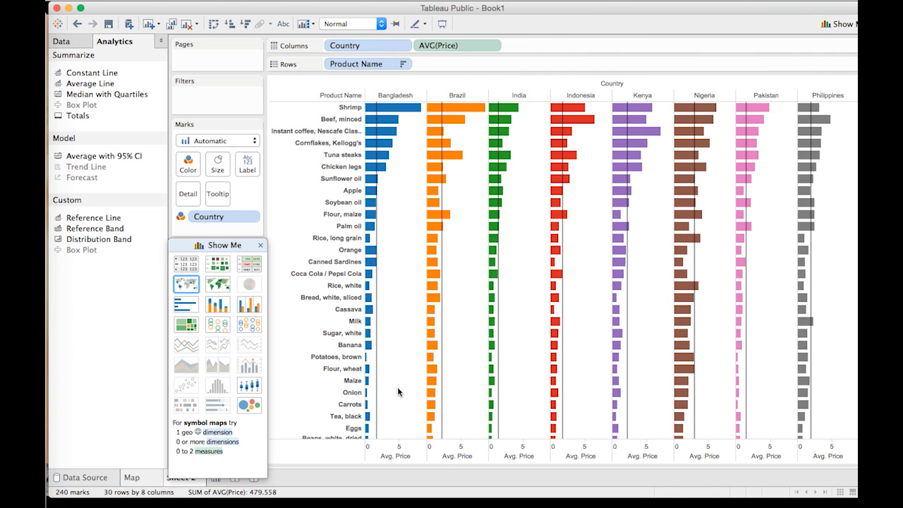
# Step: Review the scope options in the Bangladesh average line's settings and keep the line scoped Per Pane
pyautogui.moveTo(380, 398)
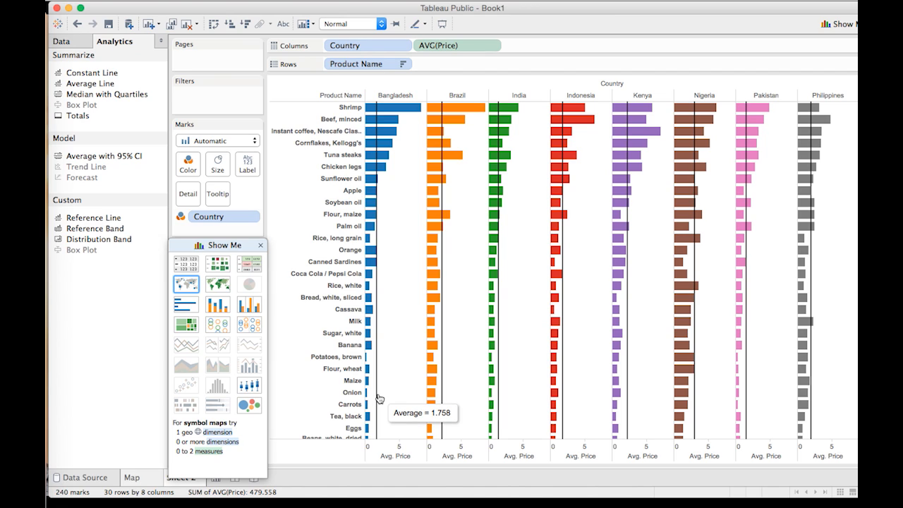
pyautogui.click(380, 399)
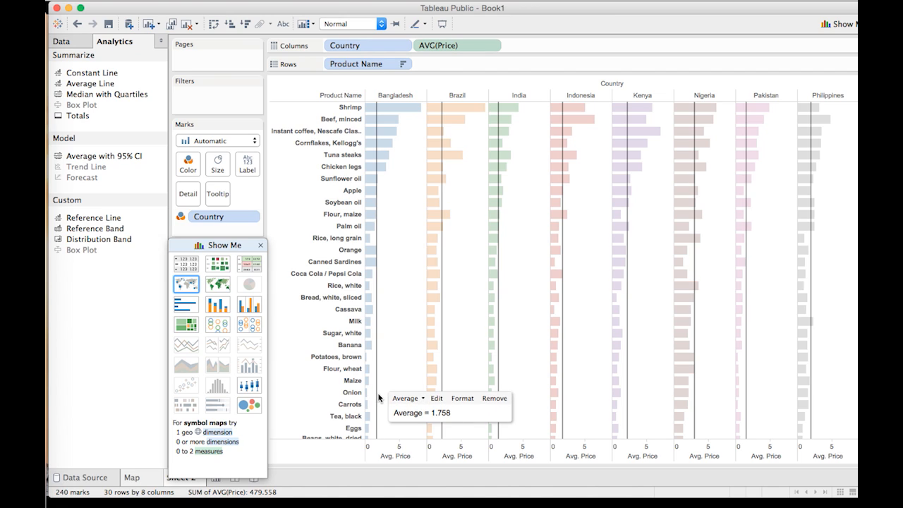
pyautogui.click(436, 399)
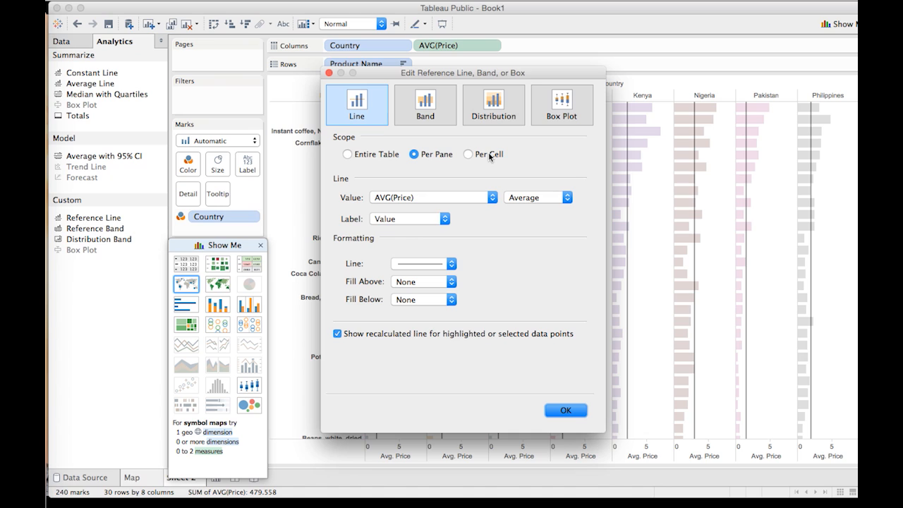
pyautogui.click(567, 413)
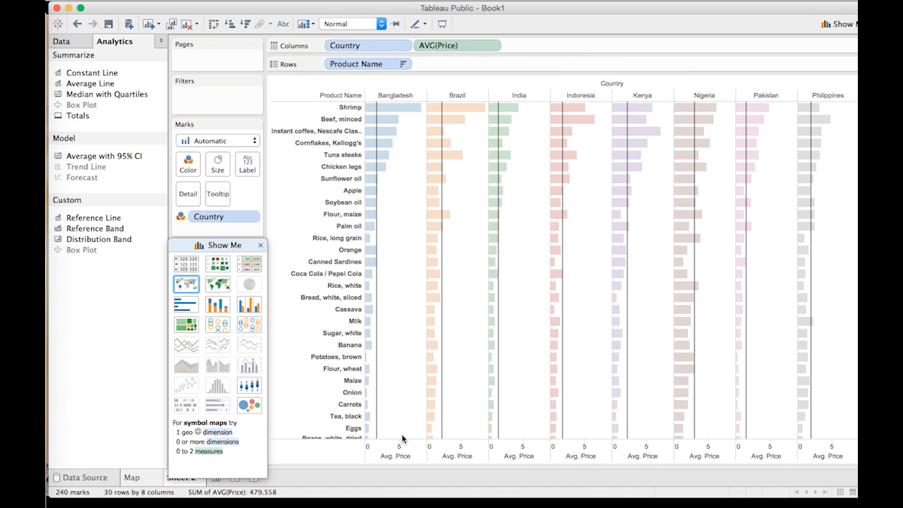
# Step: Clear the line selection and examine the average labels at the end of each country column and Kenya's instant coffee bar
pyautogui.scroll(-1, 401, 424)
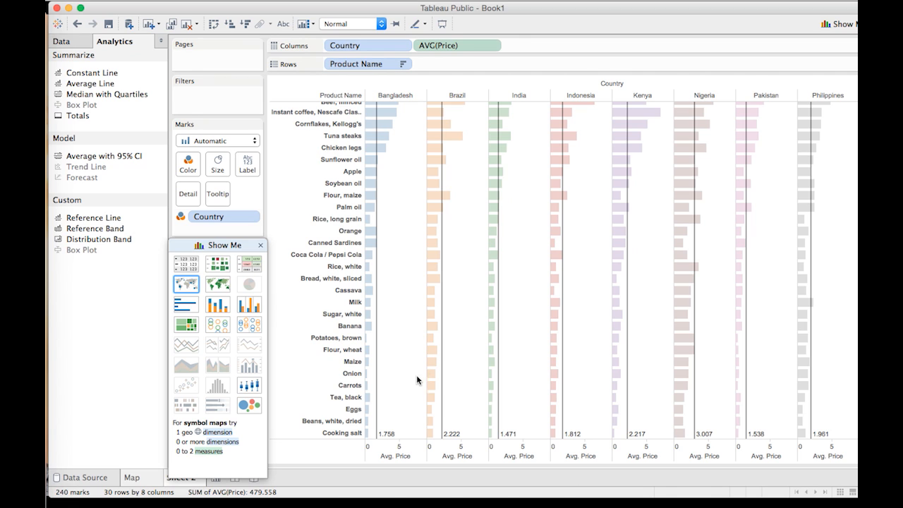
pyautogui.click(661, 152)
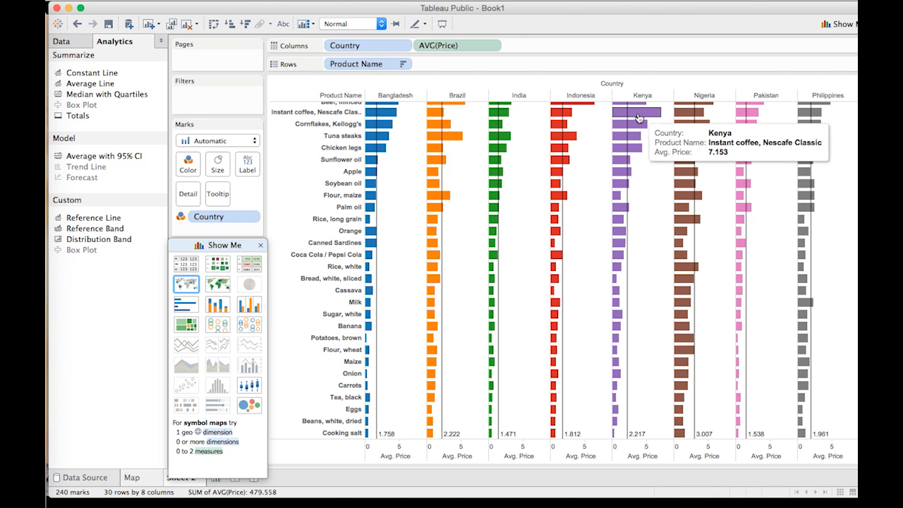
pyautogui.scroll(1, 645, 132)
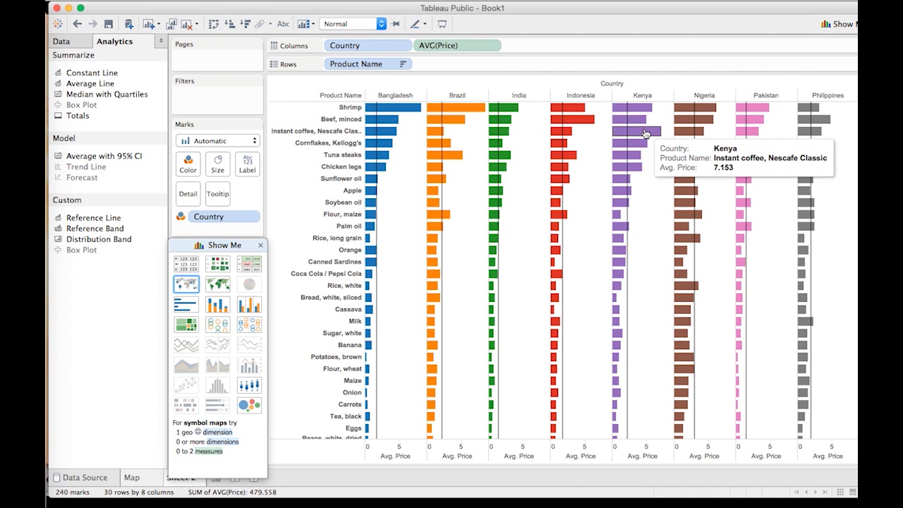
pyautogui.scroll(-1, 389, 305)
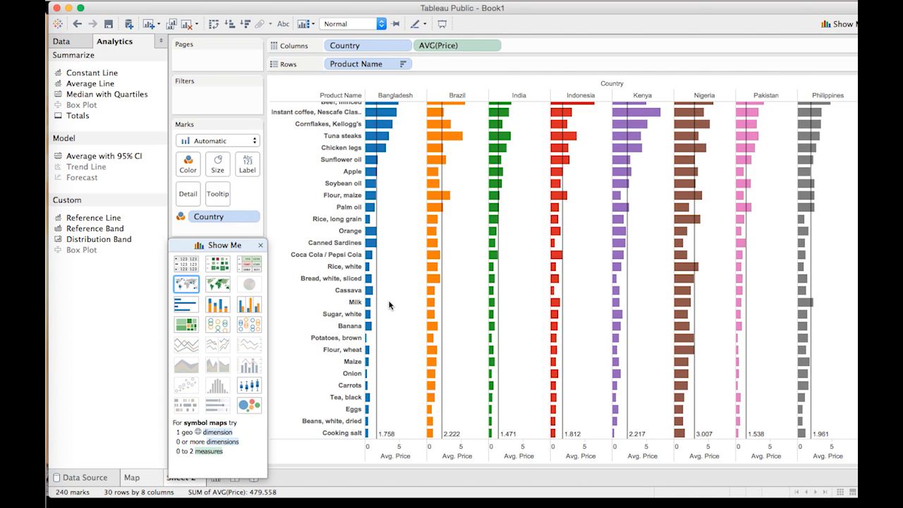
pyautogui.scroll(1, 389, 305)
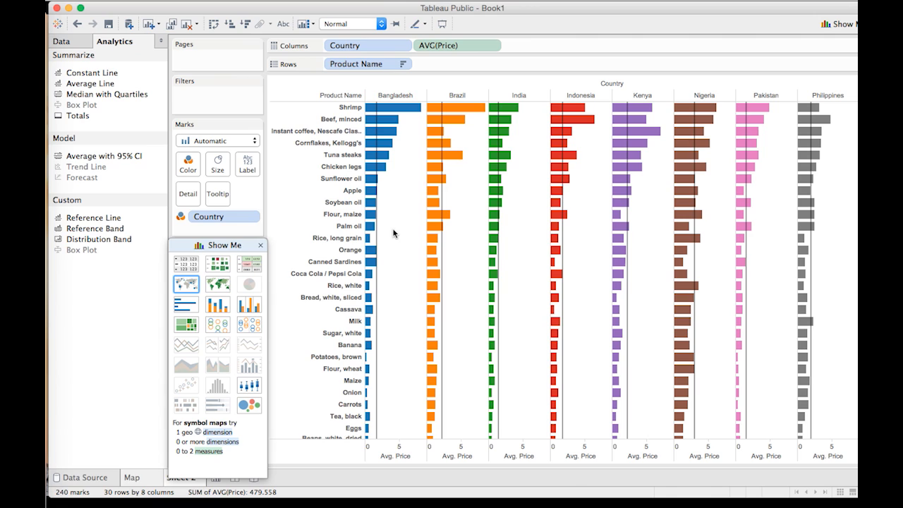
# Step: Select Brazil's bars for tuna steaks, minced beef, maize flour, palm oil and sunflower oil together and check the recalculated average line
pyautogui.click(445, 156)
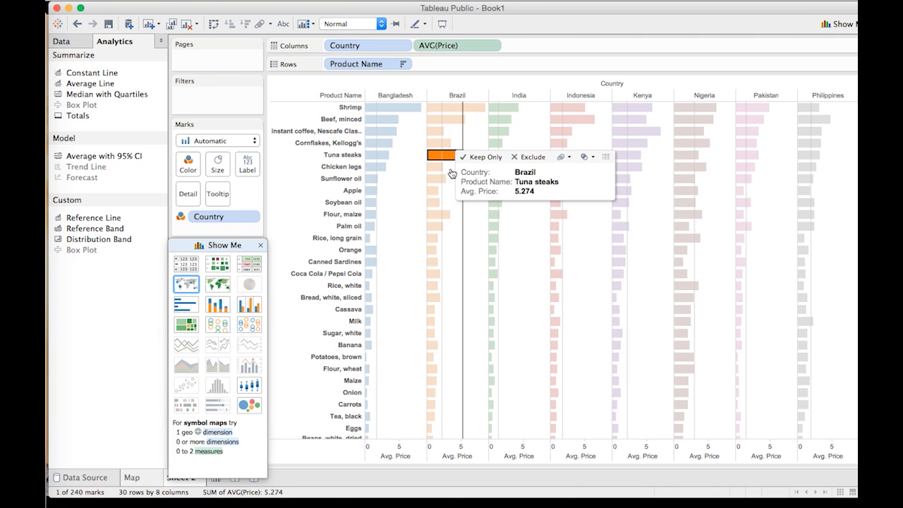
pyautogui.keyDown('super'); pyautogui.click(451, 119); pyautogui.keyUp('super')
pyautogui.keyDown('super'); pyautogui.click(444, 214); pyautogui.keyUp('super')
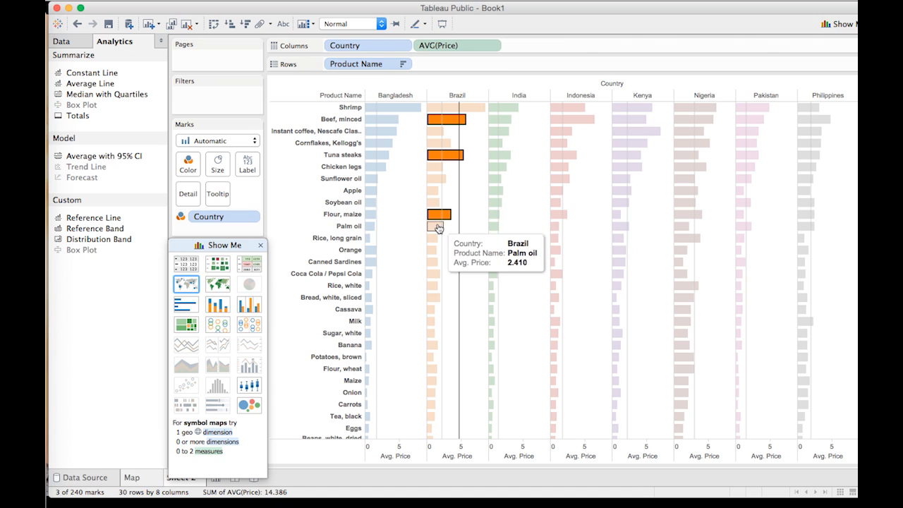
pyautogui.keyDown('super'); pyautogui.click(437, 227); pyautogui.keyUp('super')
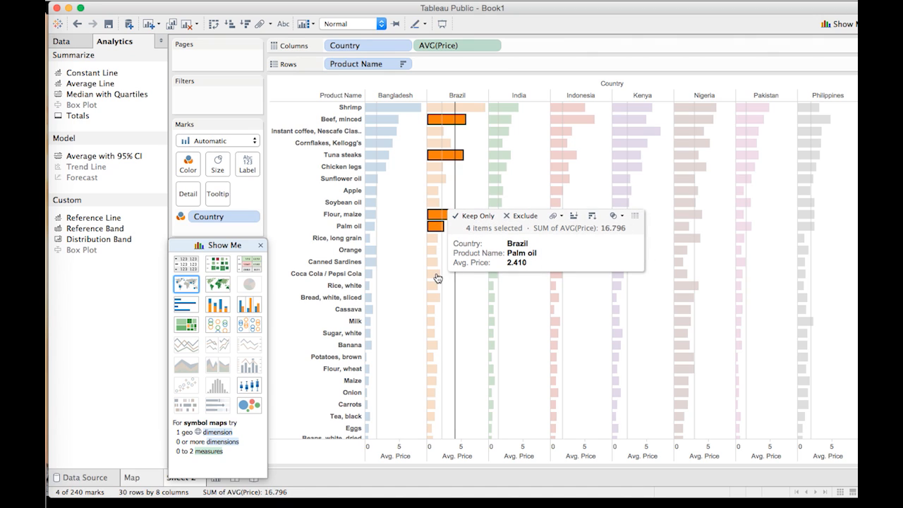
pyautogui.scroll(-1, 436, 360)
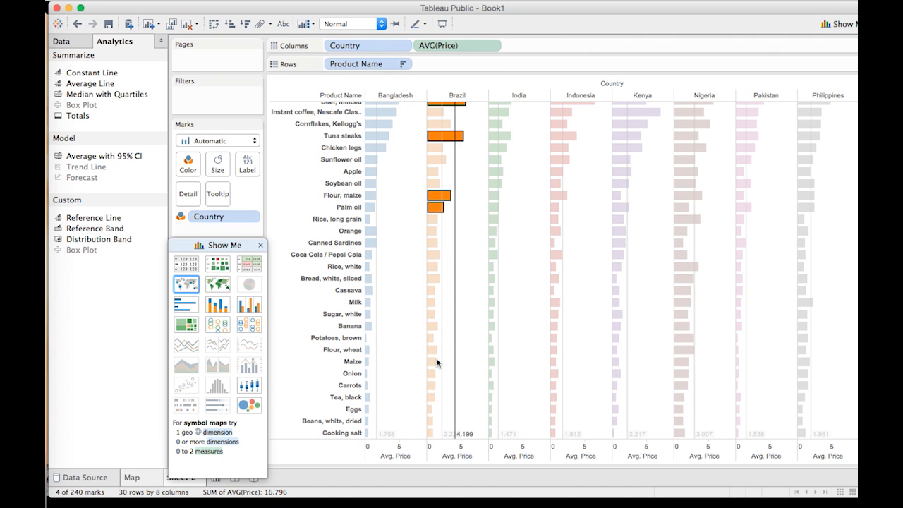
pyautogui.scroll(1, 436, 357)
pyautogui.keyDown('super'); pyautogui.click(439, 179); pyautogui.keyUp('super')
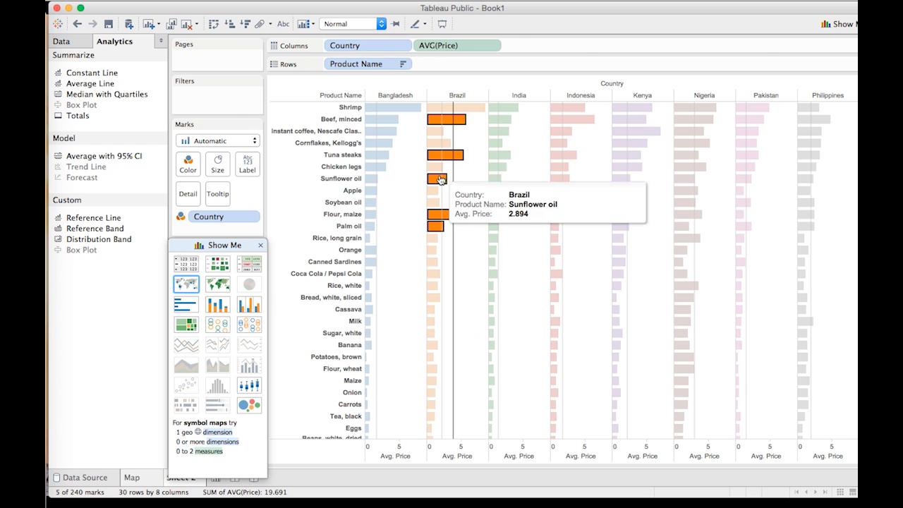
# Step: Extend the selection with India's Coca Cola / Pepsi Cola and Apple bars and Kenya's instant coffee and shrimp bars
pyautogui.keyDown('super'); pyautogui.click(494, 273); pyautogui.keyUp('super')
pyautogui.keyDown('super'); pyautogui.click(496, 191); pyautogui.keyUp('super')
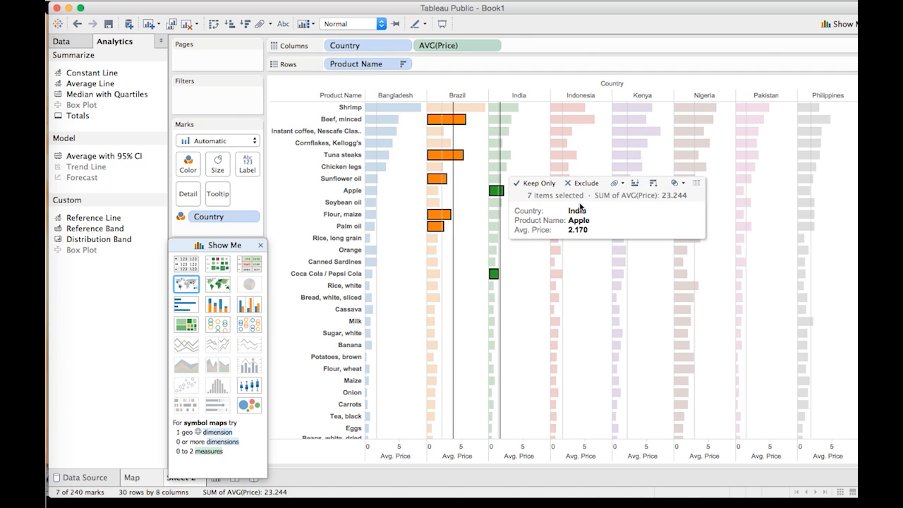
pyautogui.keyDown('super'); pyautogui.click(636, 136); pyautogui.keyUp('super')
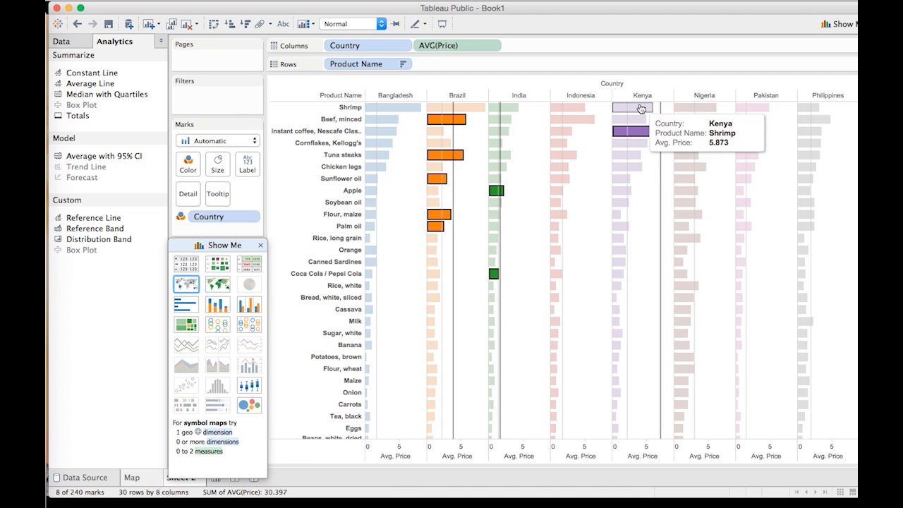
pyautogui.keyDown('super'); pyautogui.click(636, 108); pyautogui.keyUp('super')
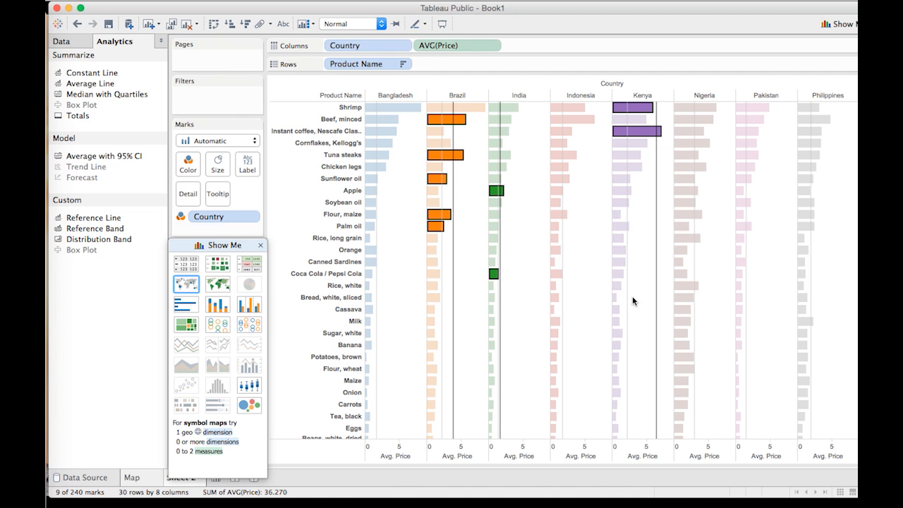
# Step: Add Nigeria's maize flour, long grain rice, cornflakes and shrimp, Bangladesh's shrimp and instant coffee, and the Philippines' minced beef bars to the selection
pyautogui.keyDown('super'); pyautogui.click(695, 215); pyautogui.keyUp('super')
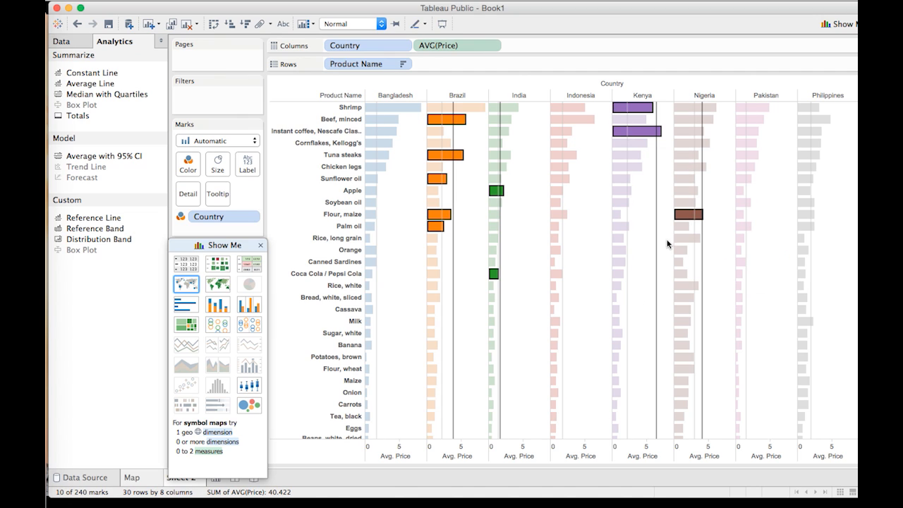
pyautogui.keyDown('super'); pyautogui.click(684, 239); pyautogui.keyUp('super')
pyautogui.keyDown('super'); pyautogui.click(691, 143); pyautogui.keyUp('super')
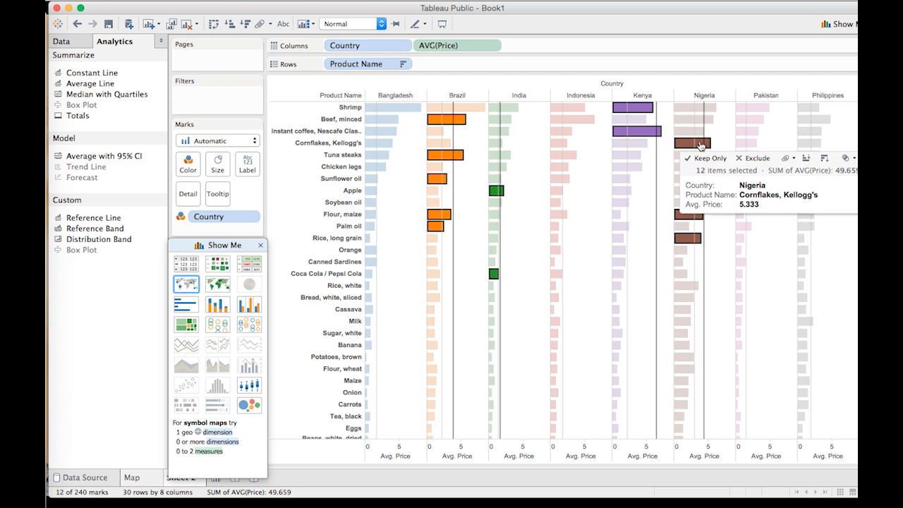
pyautogui.keyDown('super'); pyautogui.click(409, 107); pyautogui.keyUp('super')
pyautogui.keyDown('super'); pyautogui.click(389, 134); pyautogui.keyUp('super')
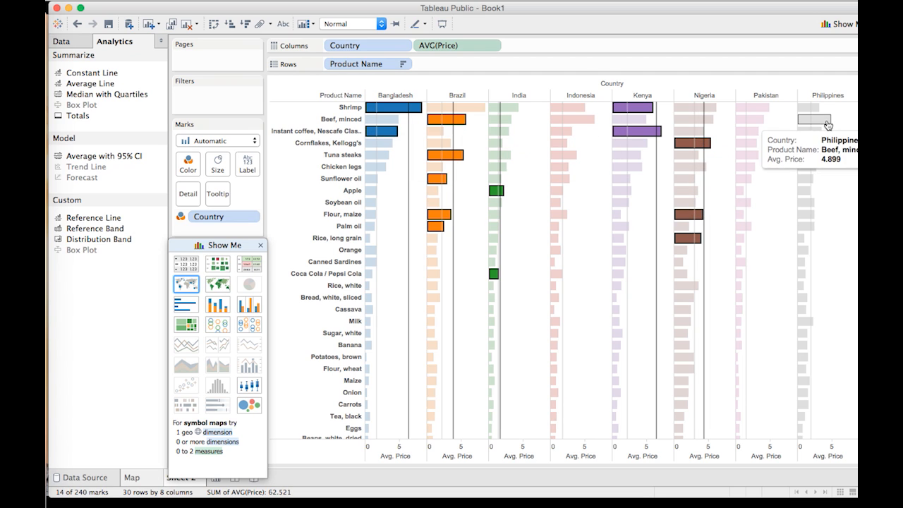
pyautogui.keyDown('super'); pyautogui.click(818, 119); pyautogui.keyUp('super')
pyautogui.keyDown('super'); pyautogui.click(714, 112); pyautogui.keyUp('super')
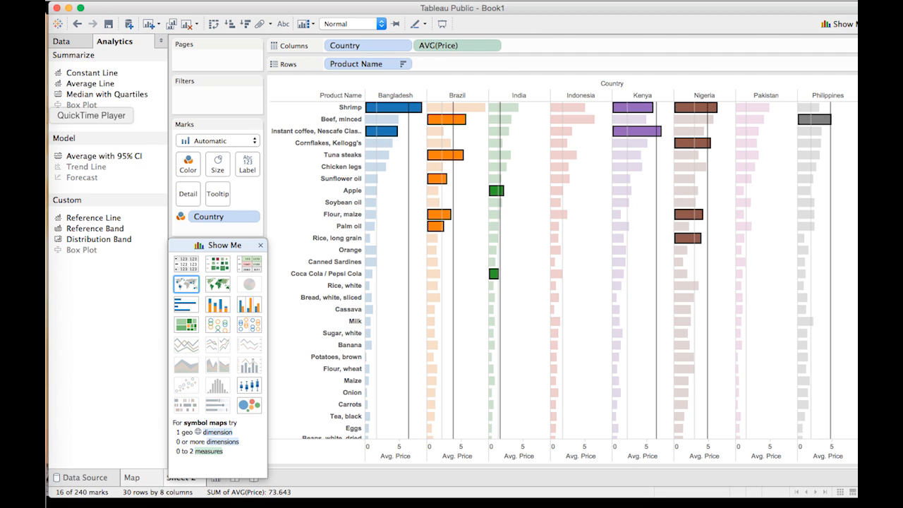
pyautogui.click(35, 115)
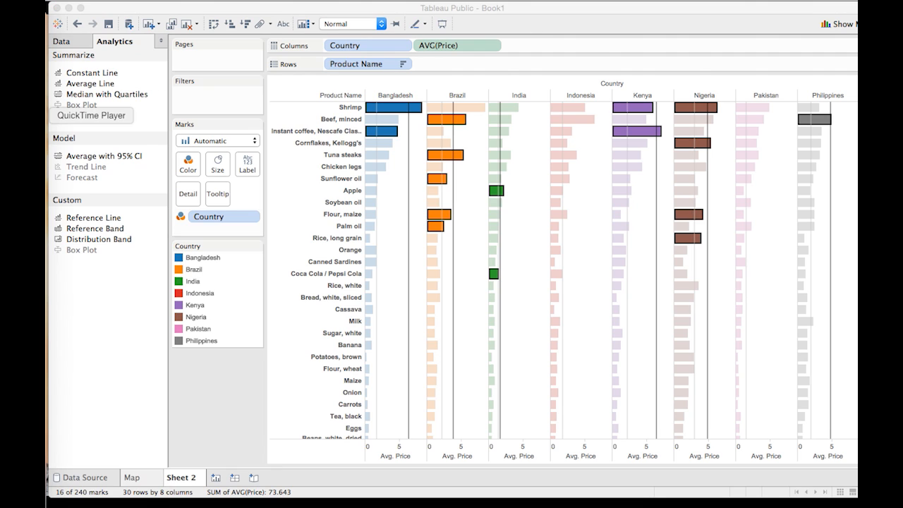
pyautogui.click(541, 25)
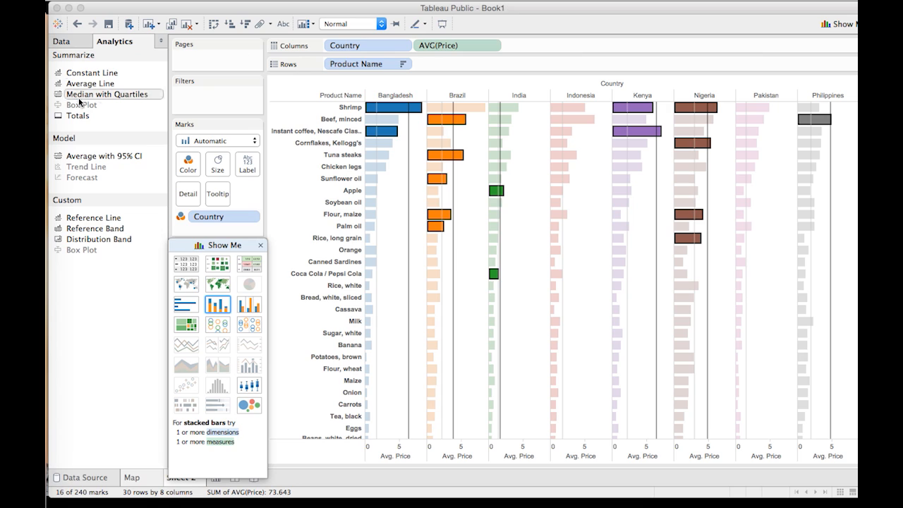
pyautogui.click(35, 115)
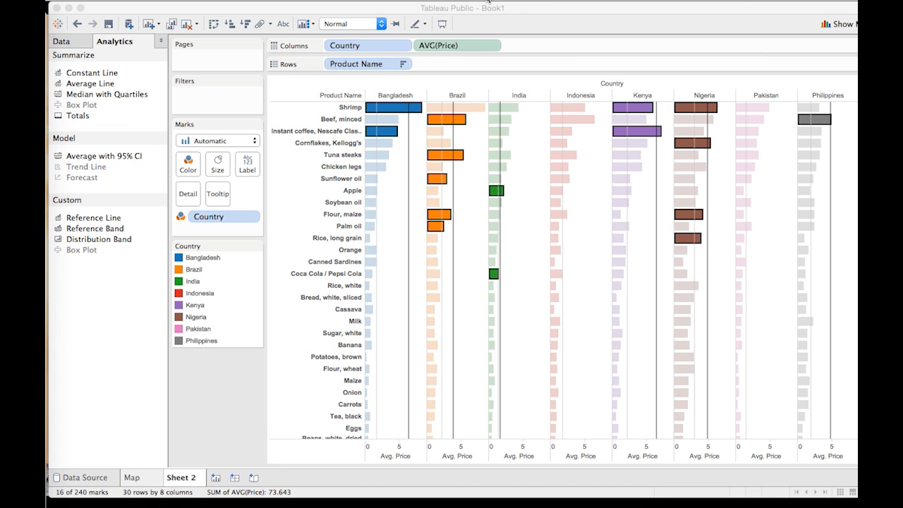
pyautogui.click(515, 10)
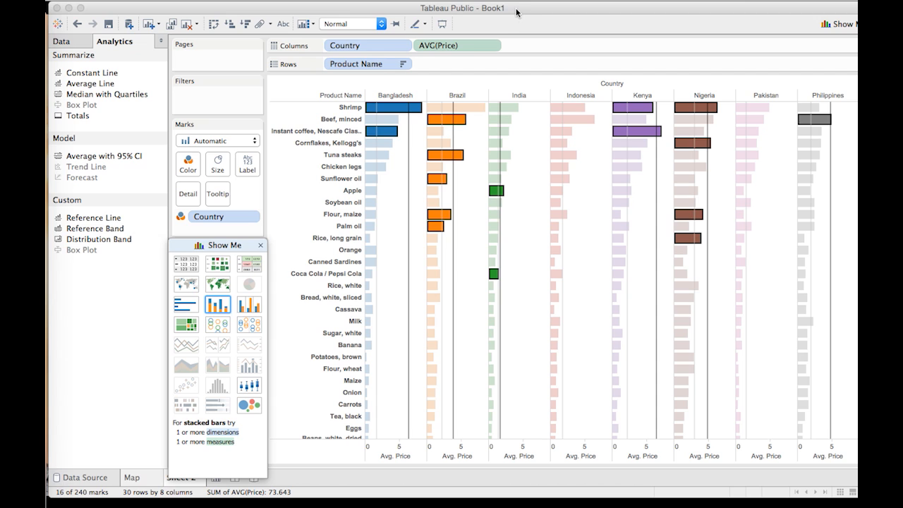
pyautogui.moveTo(515, 10); pyautogui.dragTo(513, 10)
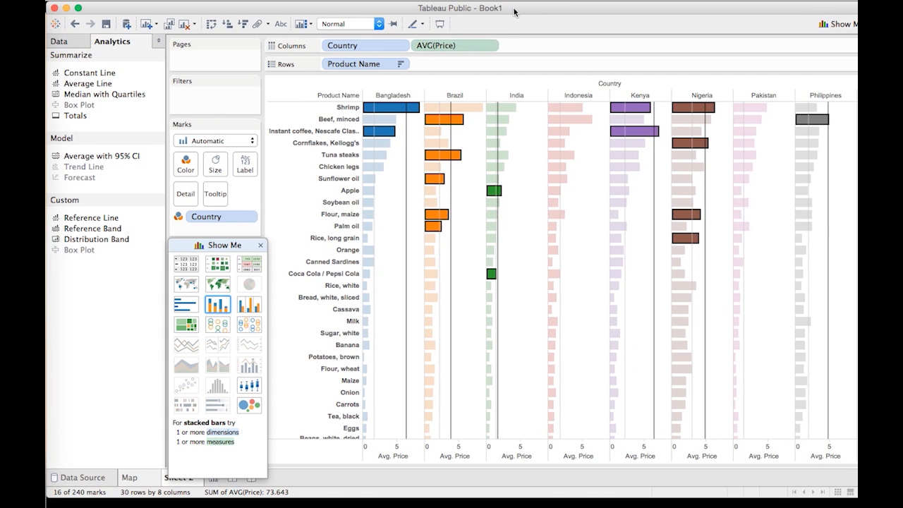
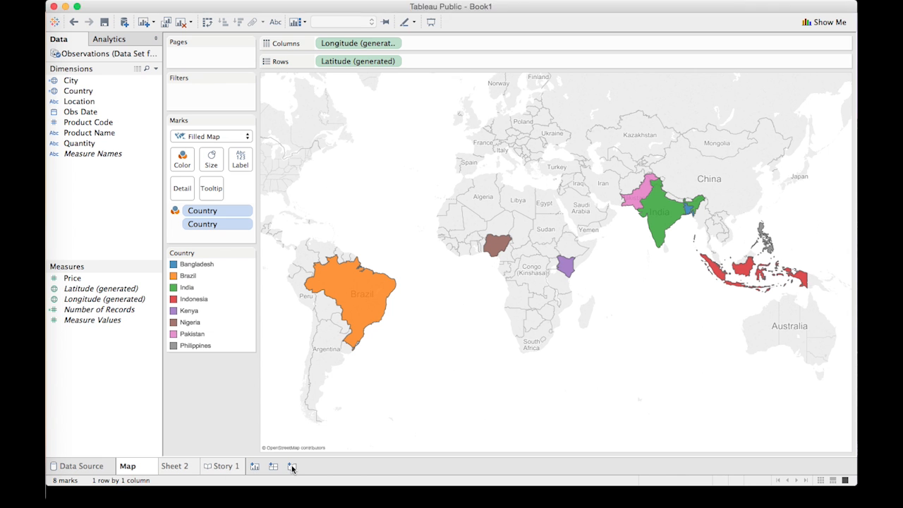
# Step: Create a new blank story in the workbook and delete the existing Story 1
pyautogui.click(291, 466)
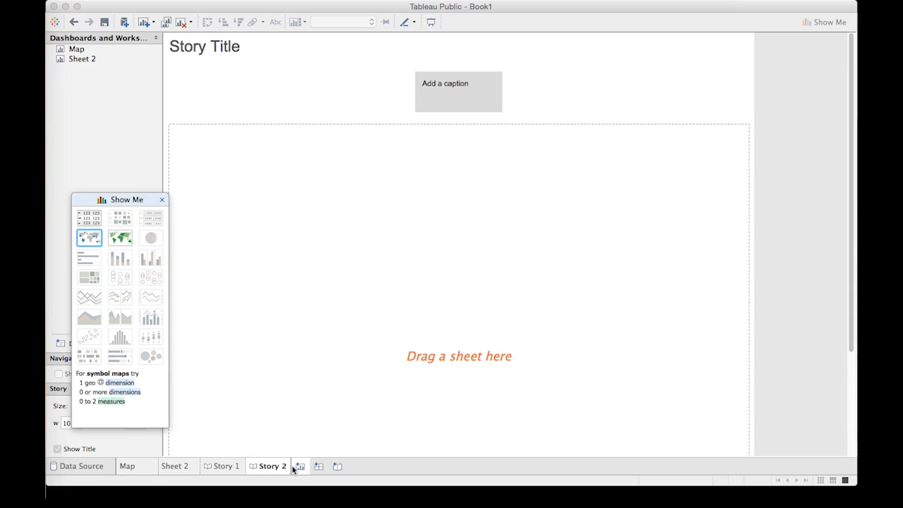
pyautogui.rightClick(227, 469)
pyautogui.click(255, 397)
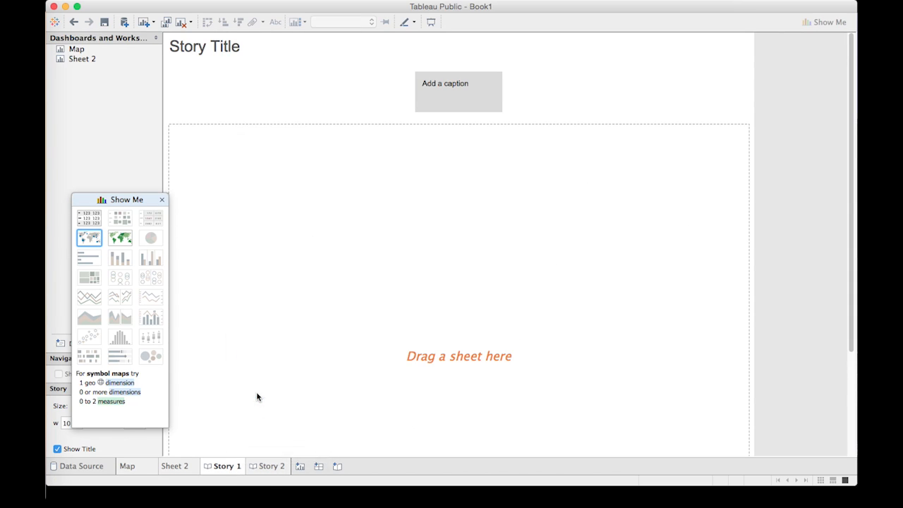
pyautogui.moveTo(235, 467)
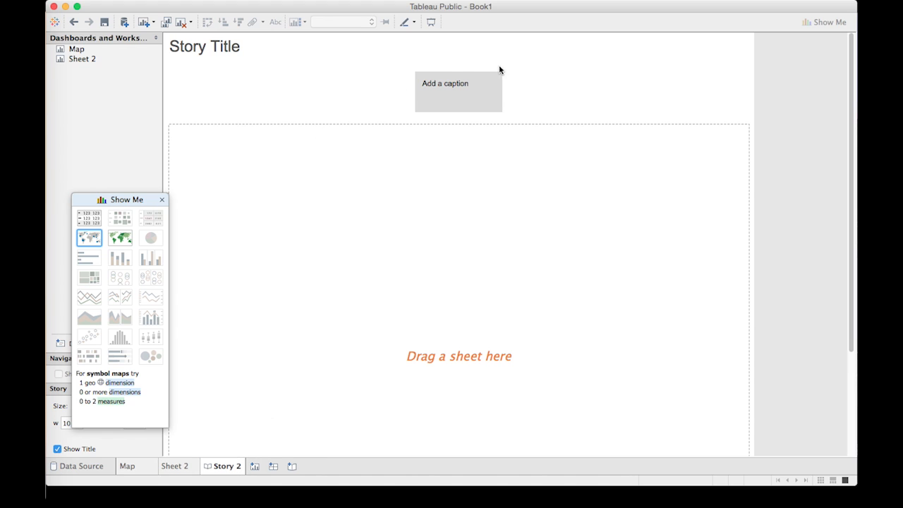
# Step: Caption the first story point "Data was collected from 8 countries around the world."
pyautogui.click(459, 92)
pyautogui.write('Data was ')
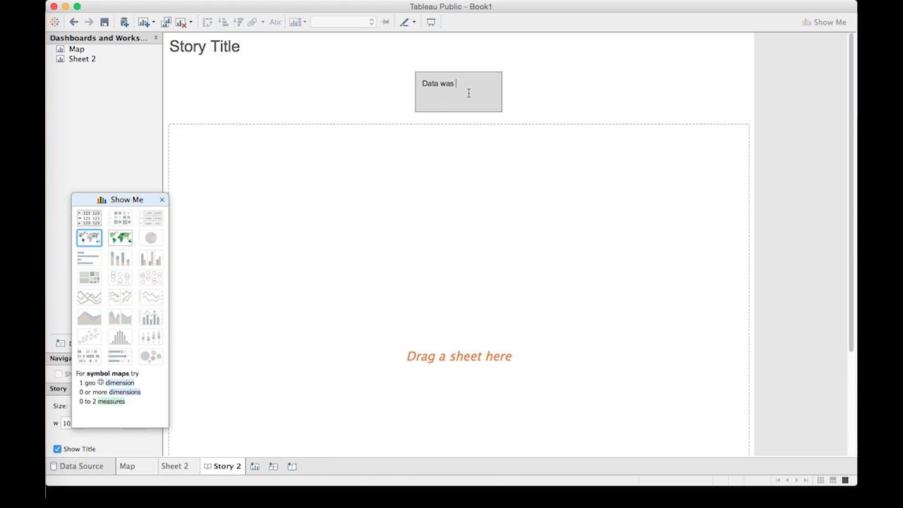
pyautogui.write('collected from 8 countries around the world.')
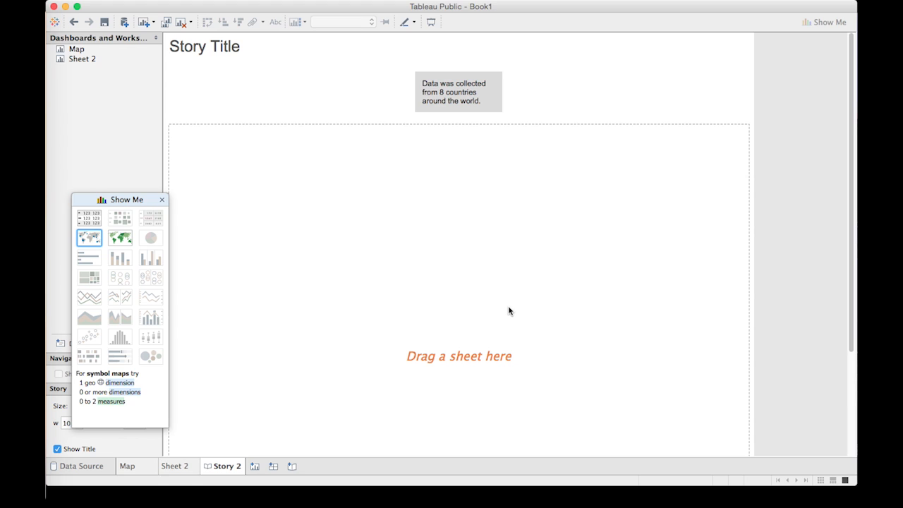
pyautogui.click(350, 110)
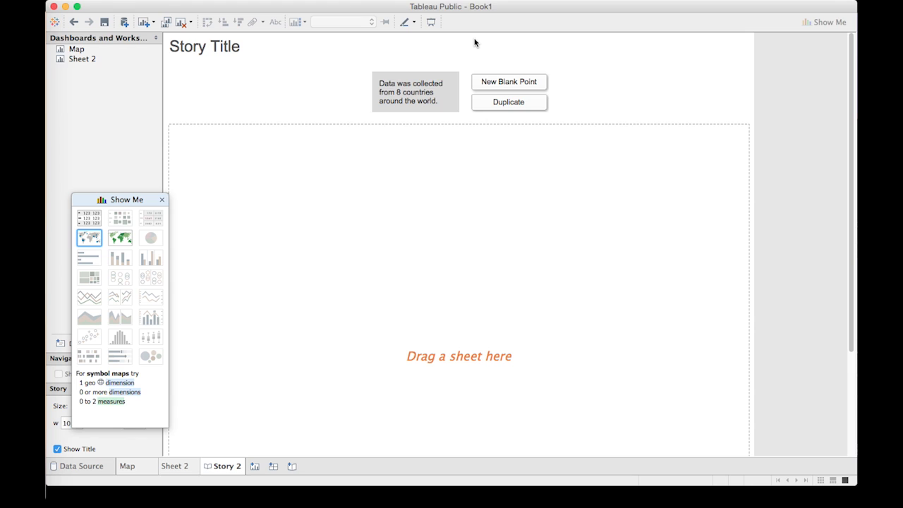
# Step: Add the description "This data was collected by The World Bank." to the first story point and place the Map sheet in it
pyautogui.click(86, 345)
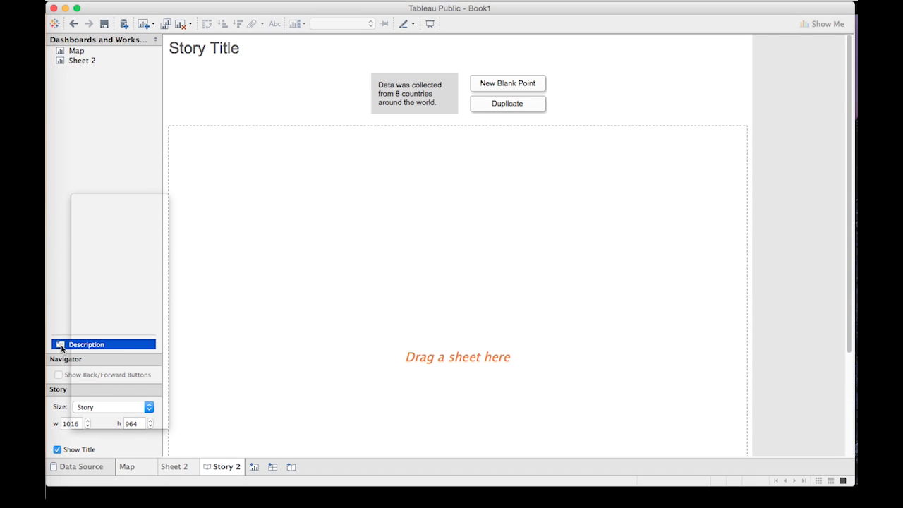
pyautogui.moveTo(61, 347); pyautogui.dragTo(356, 178)
pyautogui.write('This')
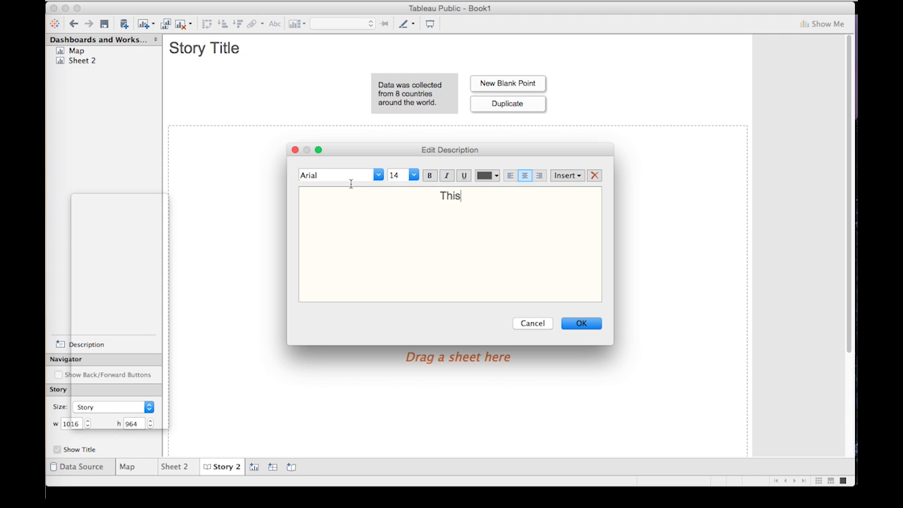
pyautogui.write(' d')
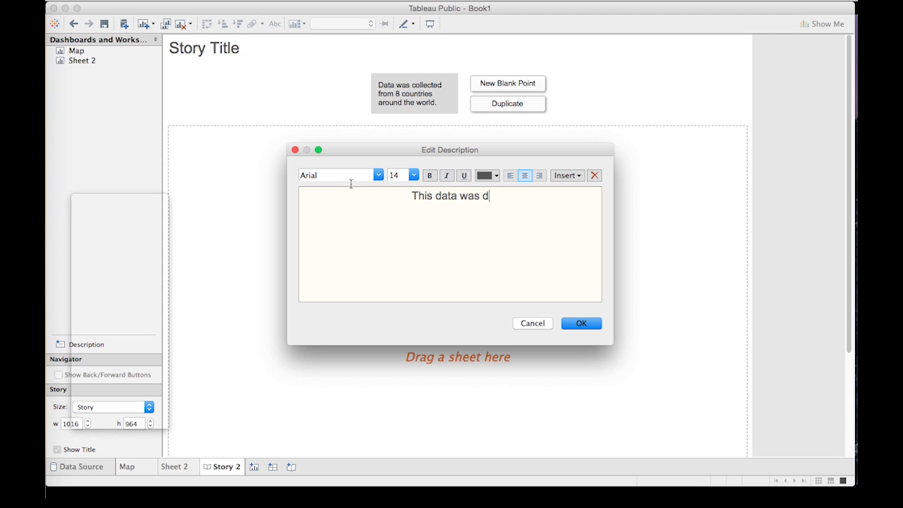
pyautogui.write('ata was collected by the W')
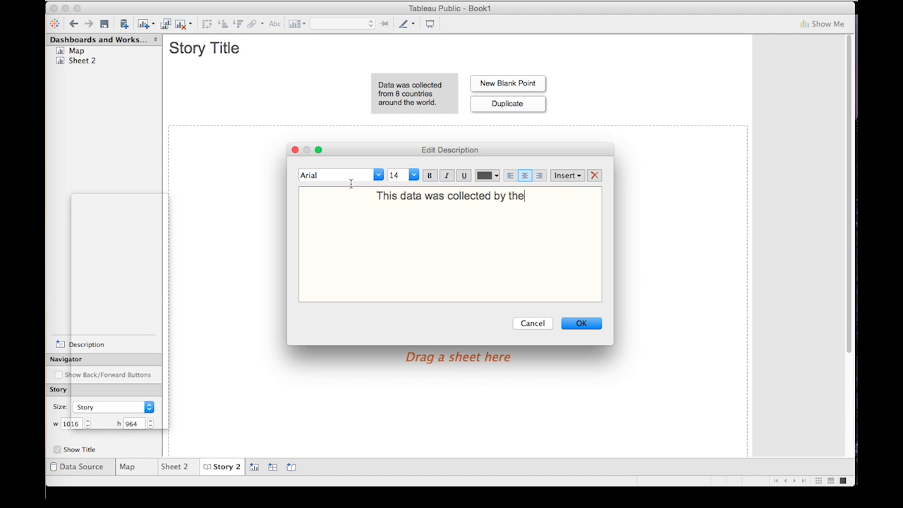
pyautogui.press('BackSpace')
pyautogui.press('BackSpace')
pyautogui.press('BackSpace')
pyautogui.press('BackSpace')
pyautogui.write('The W')
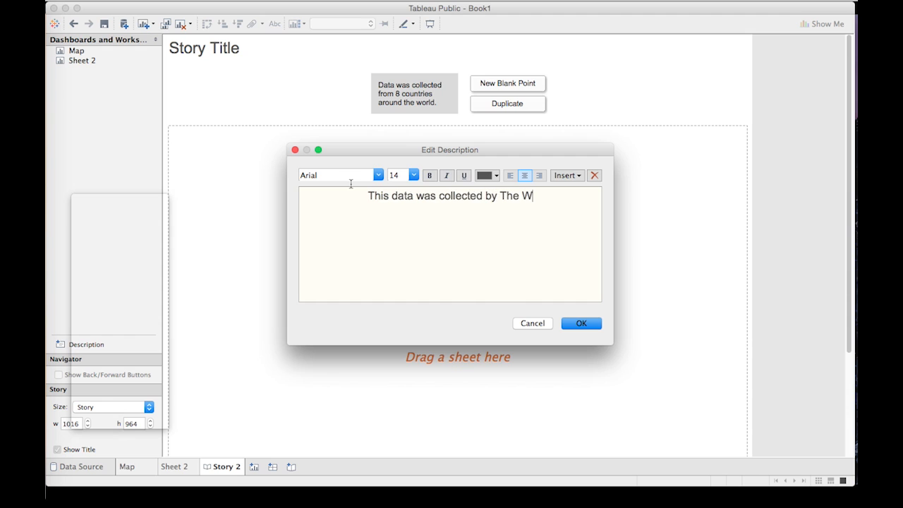
pyautogui.write('orld Bank.')
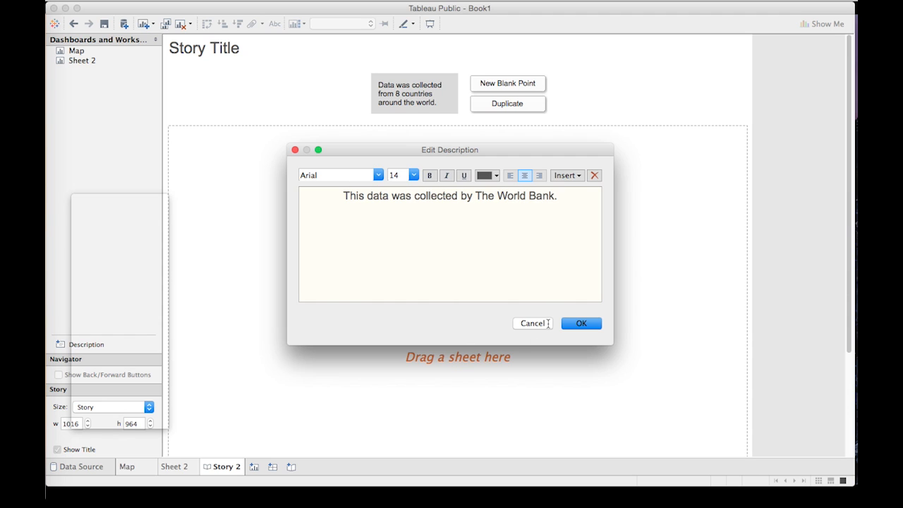
pyautogui.click(570, 323)
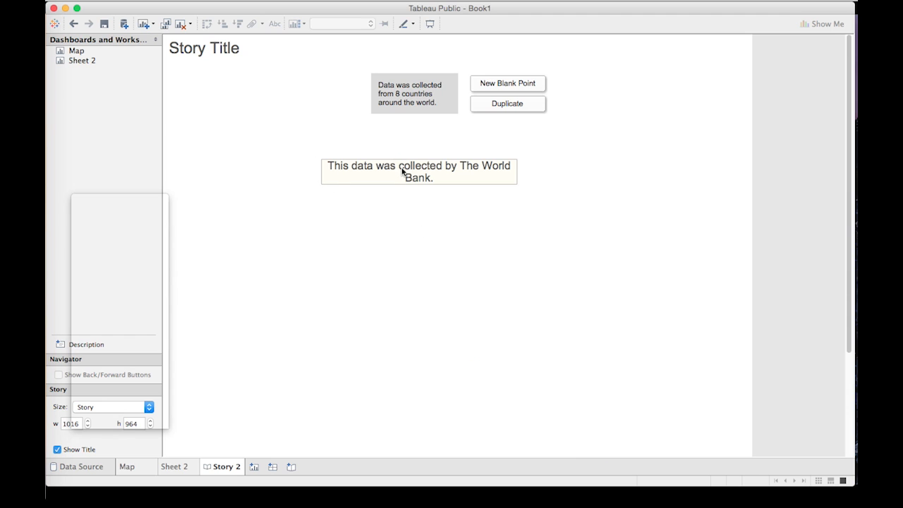
pyautogui.click(62, 61)
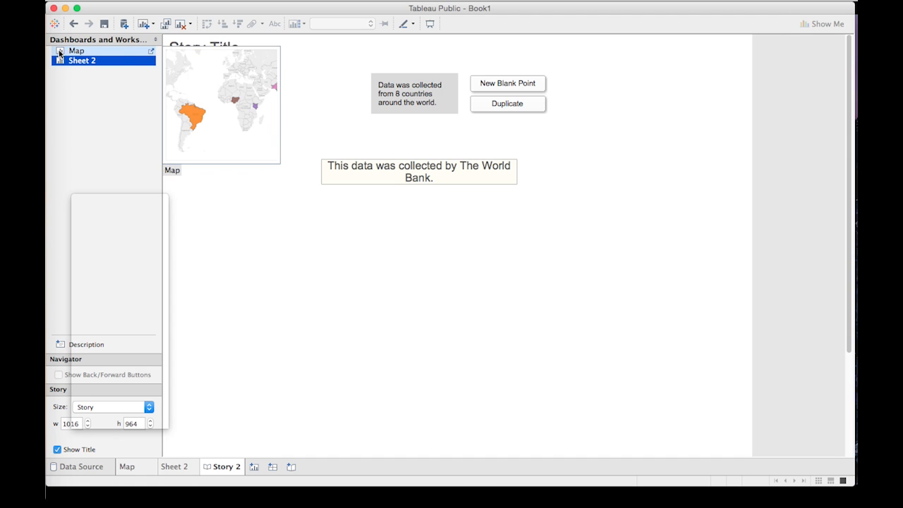
pyautogui.moveTo(70, 51); pyautogui.dragTo(383, 208)
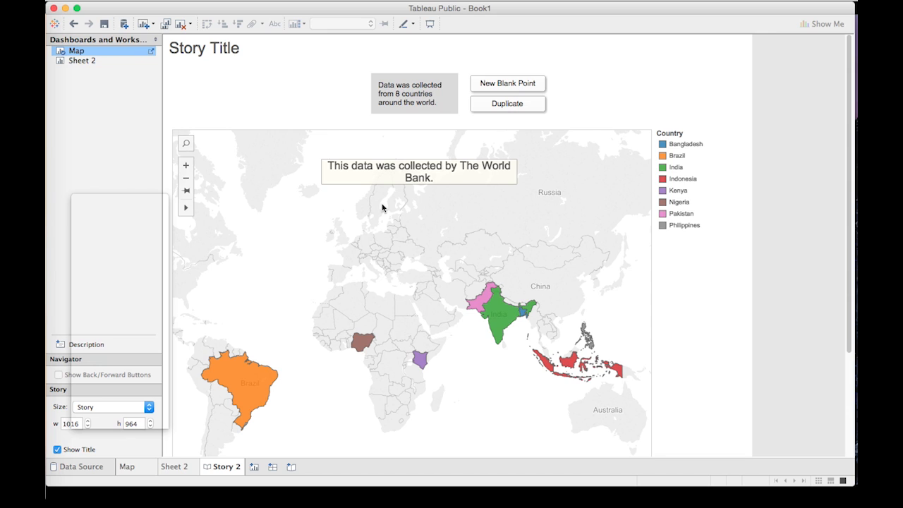
# Step: Add a new blank story point and place Sheet 2 in it
pyautogui.click(491, 83)
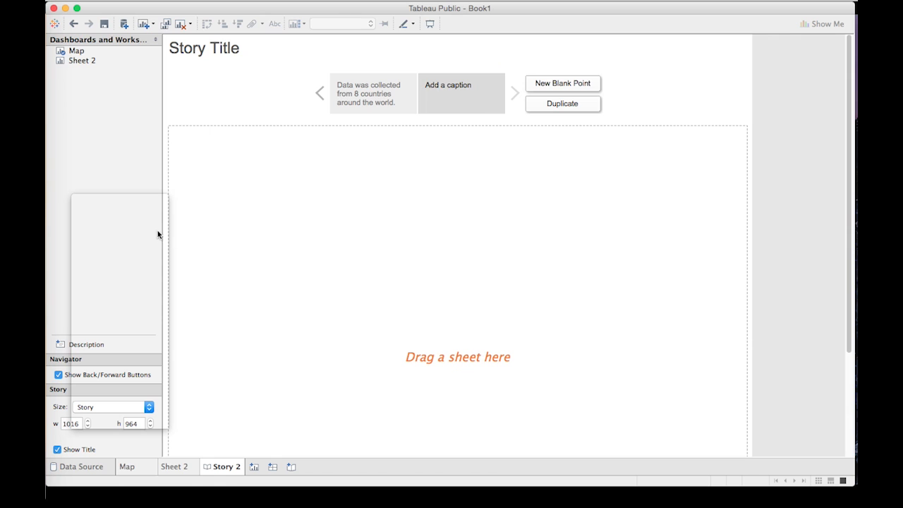
pyautogui.click(88, 62)
pyautogui.moveTo(88, 62); pyautogui.dragTo(495, 265)
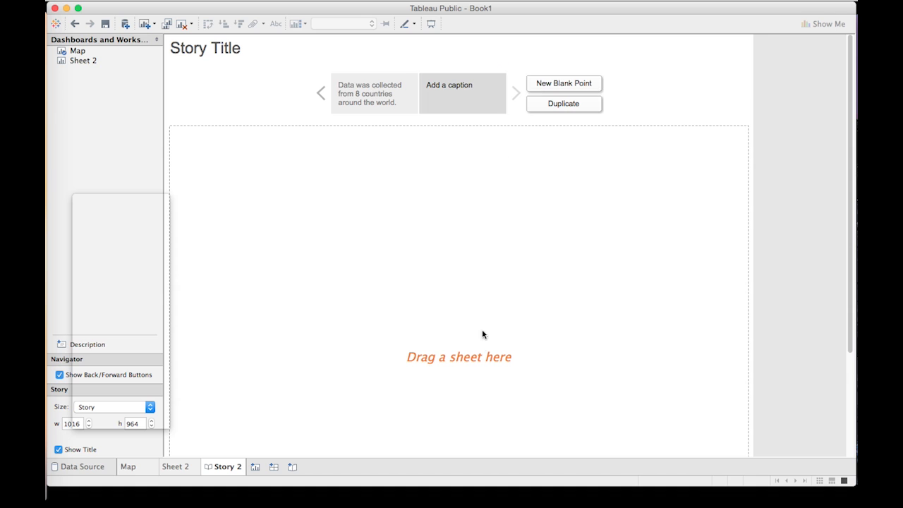
pyautogui.click(87, 61)
pyautogui.moveTo(89, 64); pyautogui.dragTo(498, 264)
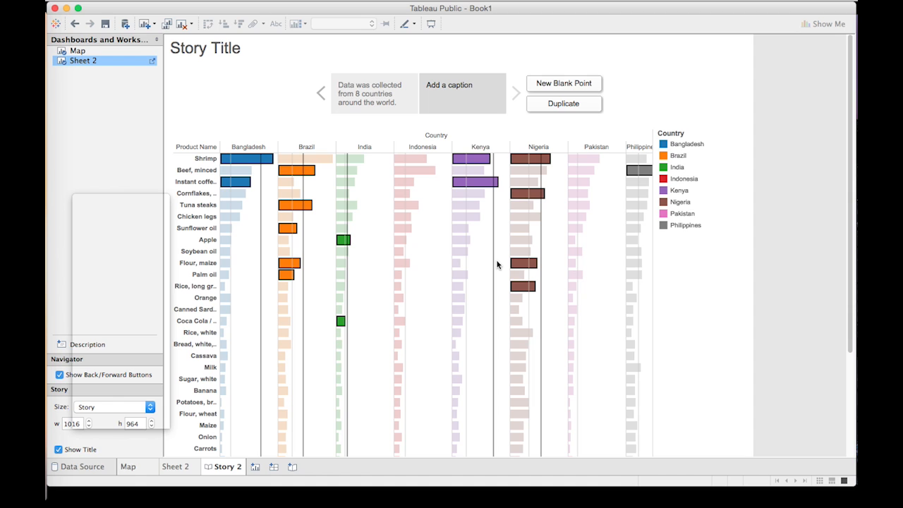
# Step: Set Sheet 2's fit to Entire View and clear the bar selection in the second point of Story 2
pyautogui.click(176, 467)
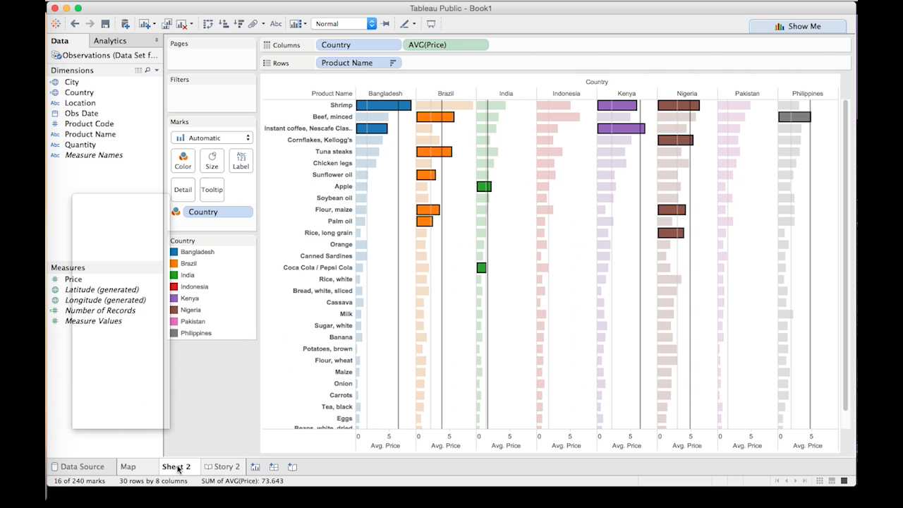
pyautogui.click(360, 24)
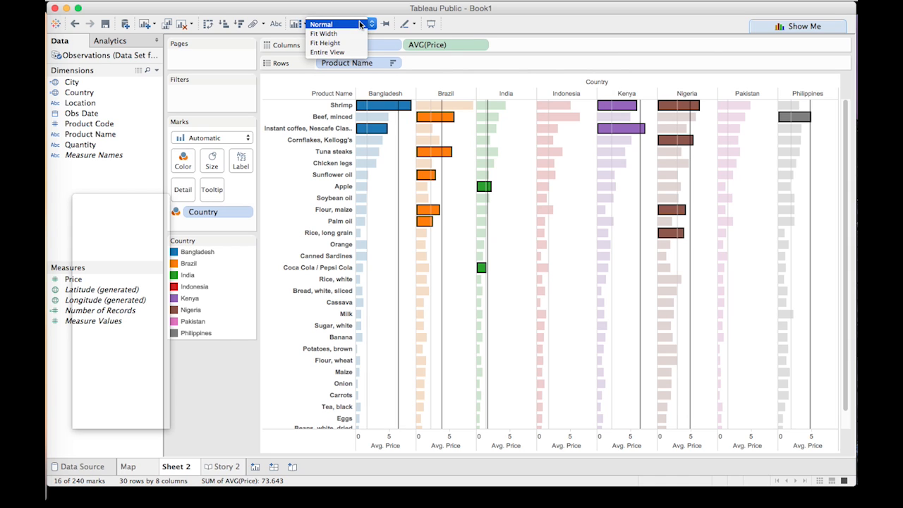
pyautogui.click(331, 52)
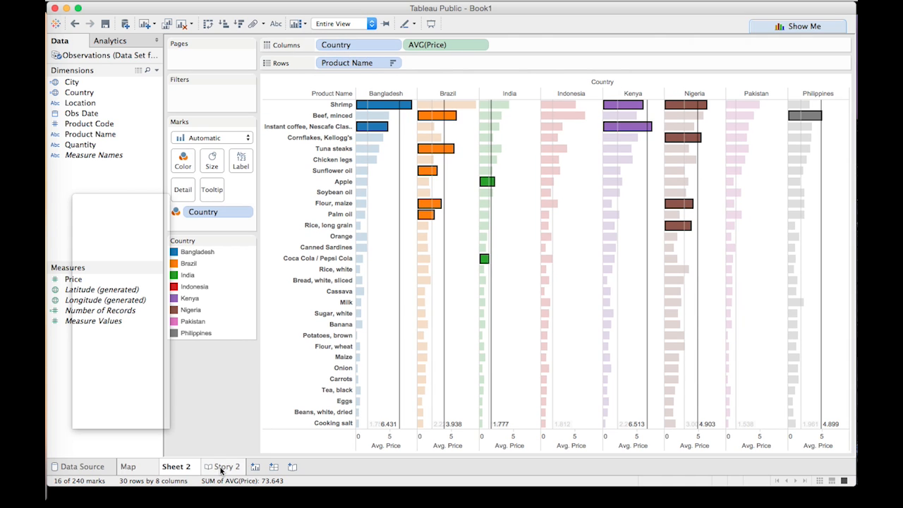
pyautogui.click(221, 468)
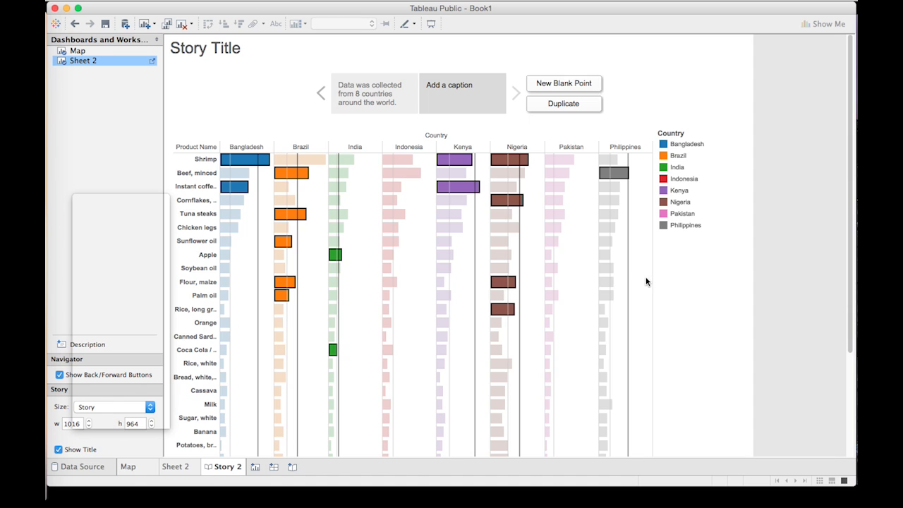
pyautogui.click(641, 285)
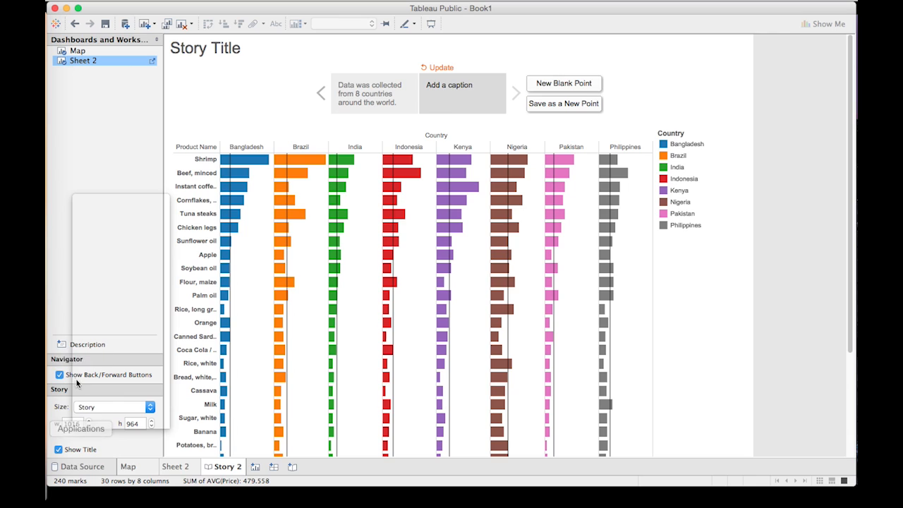
# Step: Set the story size to Automatic
pyautogui.click(79, 345)
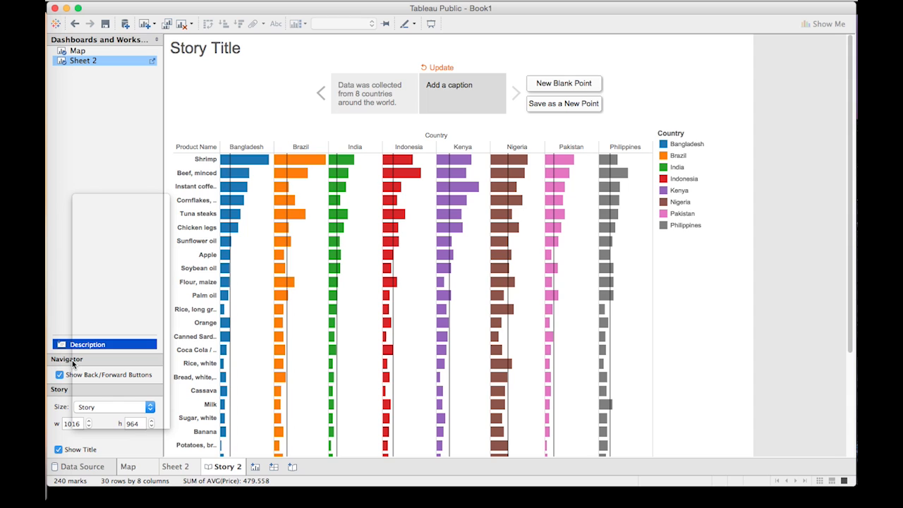
pyautogui.click(88, 421)
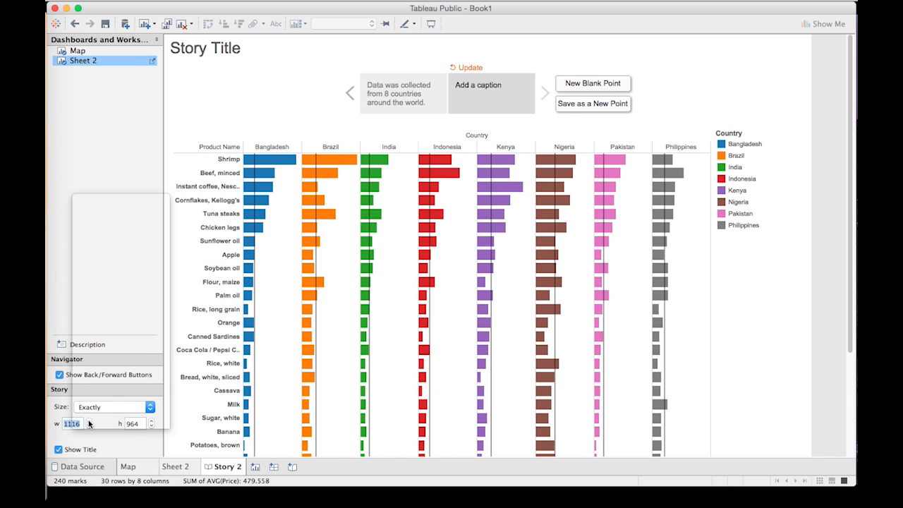
pyautogui.click(116, 411)
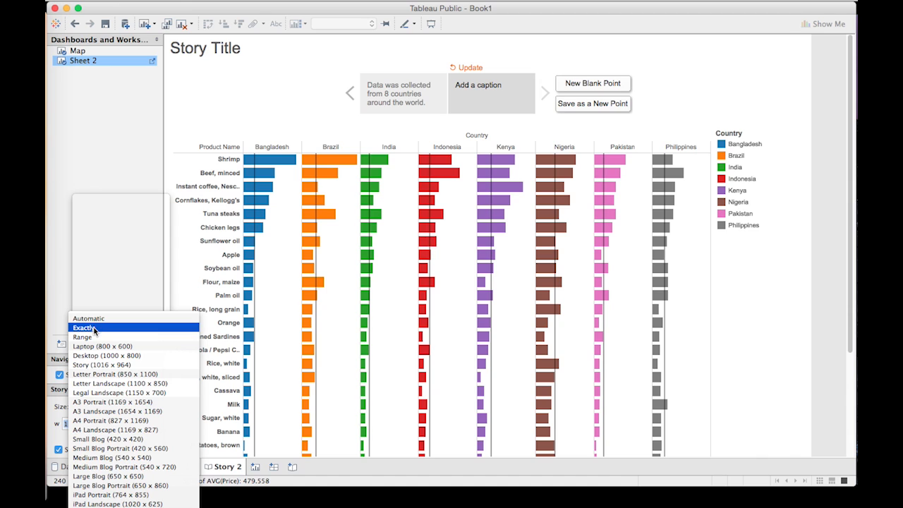
pyautogui.click(97, 328)
pyautogui.click(103, 407)
pyautogui.click(97, 320)
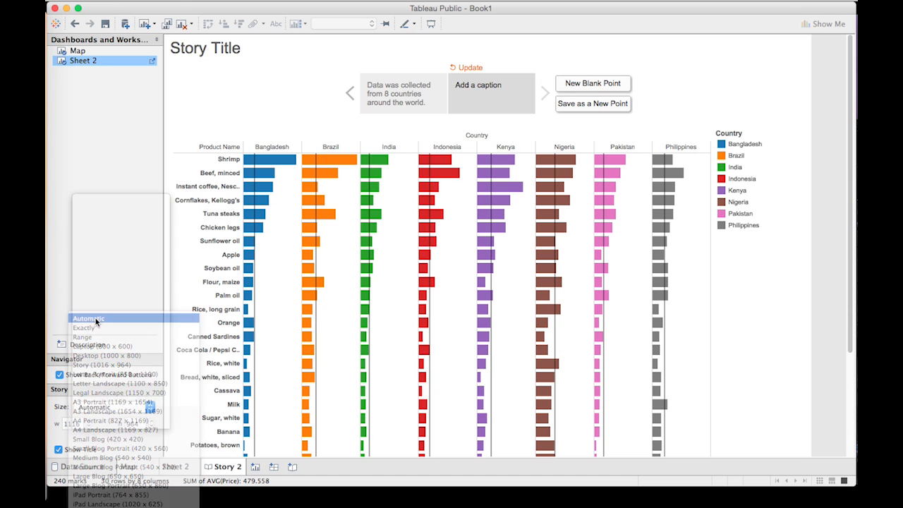
pyautogui.click(78, 51)
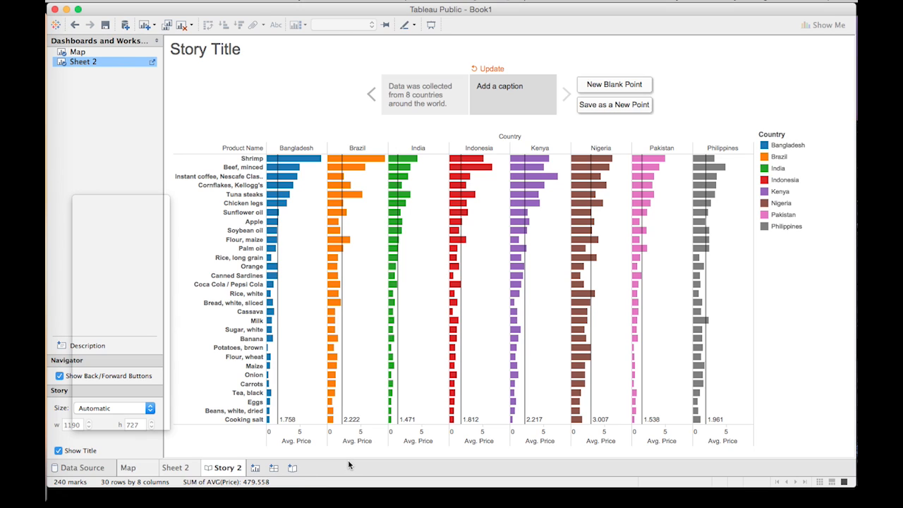
# Step: Caption the second story point "~ 25 Different Products and food items were evaluated here."
pyautogui.click(492, 90)
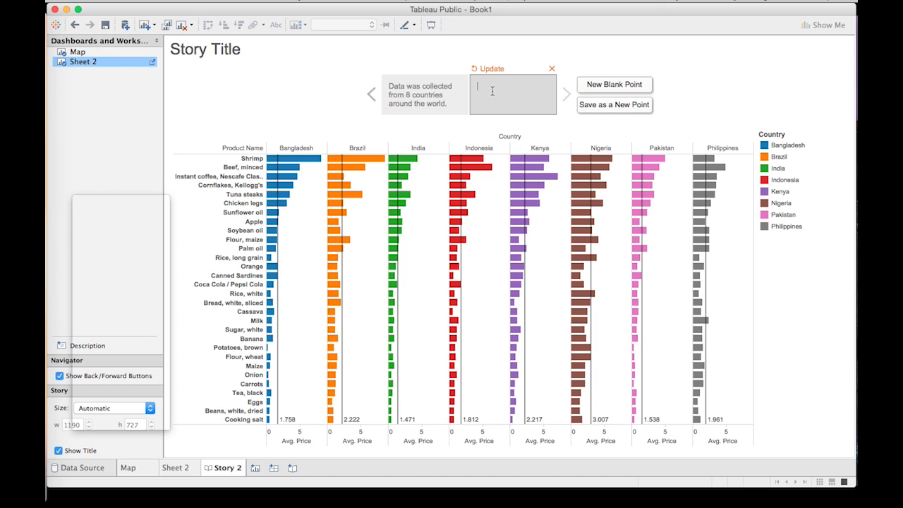
pyautogui.write('~ 25 Different Products and food items were evaluated here.')
pyautogui.click(708, 108)
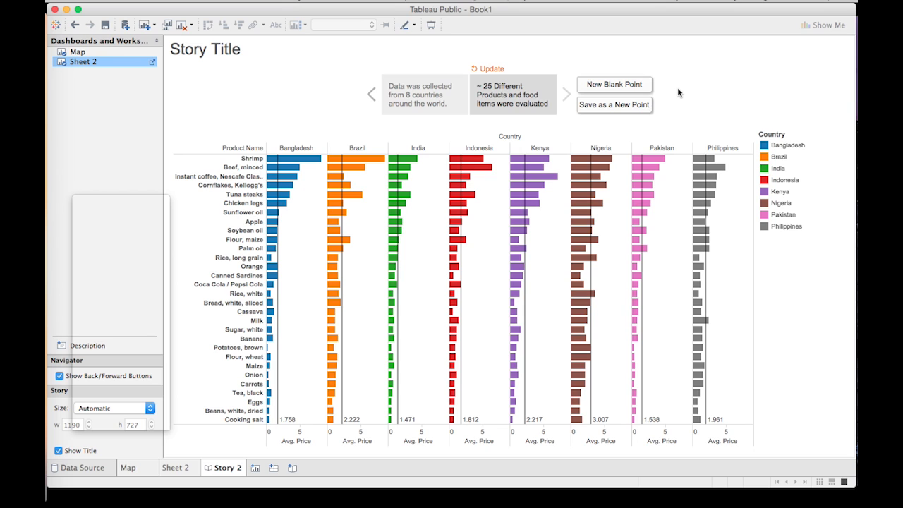
# Step: Select Brazil's tuna steaks and maize flour bars, India's tuna steaks and shrimp, Indonesia's minced beef and tuna steaks, and Kenya's instant coffee
pyautogui.moveTo(355, 197)
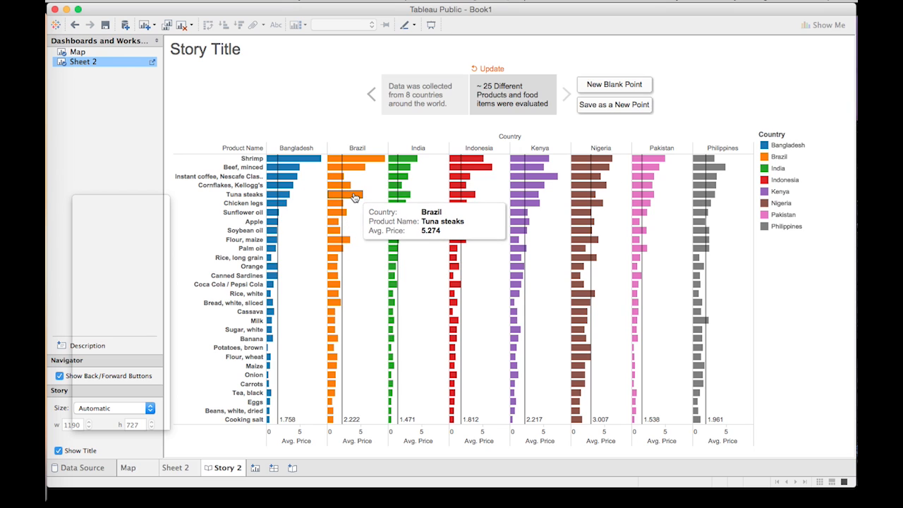
pyautogui.click(354, 198)
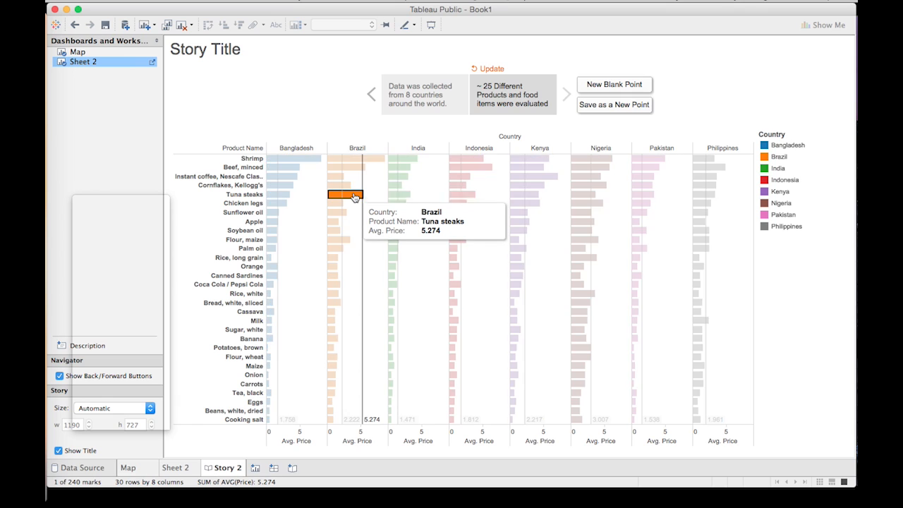
pyautogui.keyDown('super'); pyautogui.click(340, 240); pyautogui.keyUp('super')
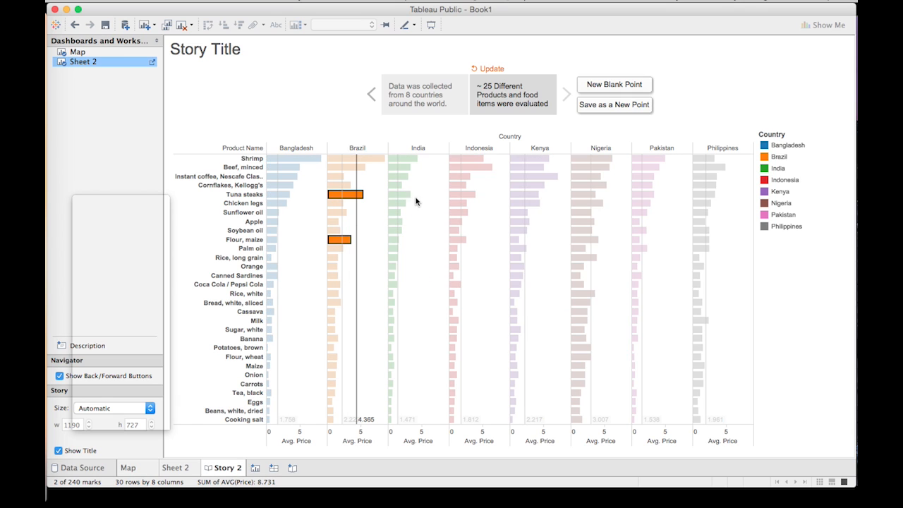
pyautogui.keyDown('super'); pyautogui.click(400, 193); pyautogui.keyUp('super')
pyautogui.keyDown('super'); pyautogui.click(402, 158); pyautogui.keyUp('super')
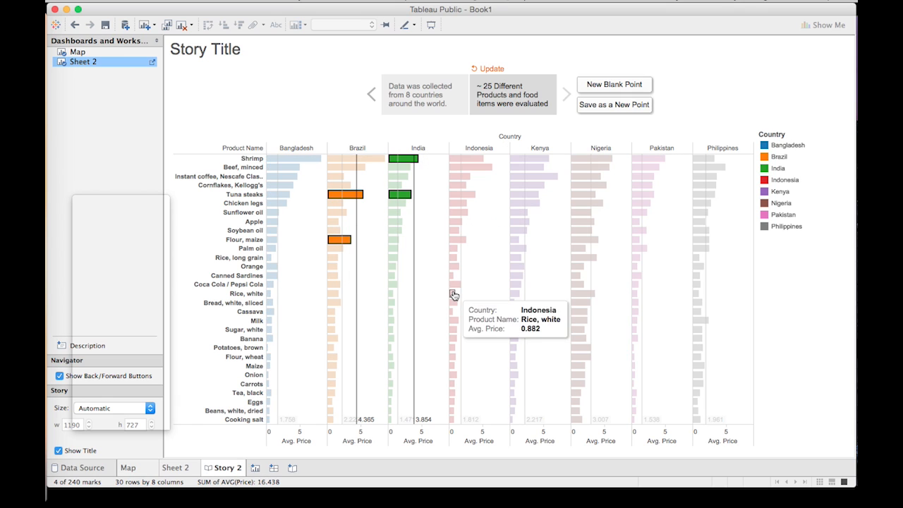
pyautogui.keyDown('super'); pyautogui.click(472, 167); pyautogui.keyUp('super')
pyautogui.keyDown('super'); pyautogui.click(543, 176); pyautogui.keyUp('super')
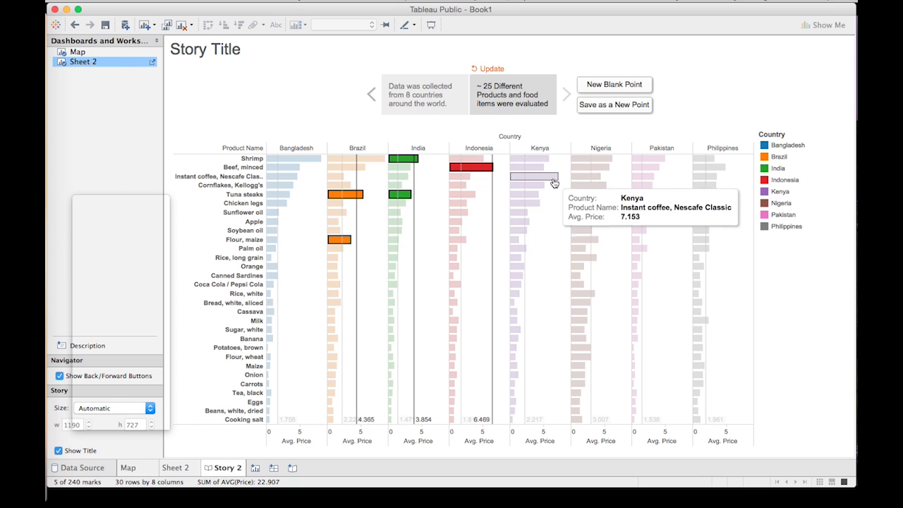
pyautogui.keyDown('super'); pyautogui.click(464, 194); pyautogui.keyUp('super')
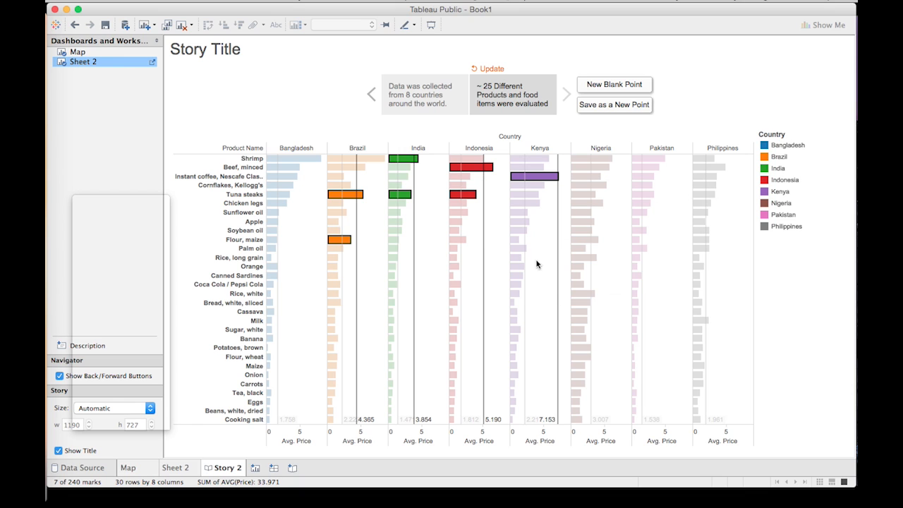
# Step: Add Kenya's chicken legs, Nigeria's chicken legs, cornflakes and shrimp, and the Philippines' palm oil and minced beef bars to the selection
pyautogui.keyDown('super'); pyautogui.click(533, 203); pyautogui.keyUp('super')
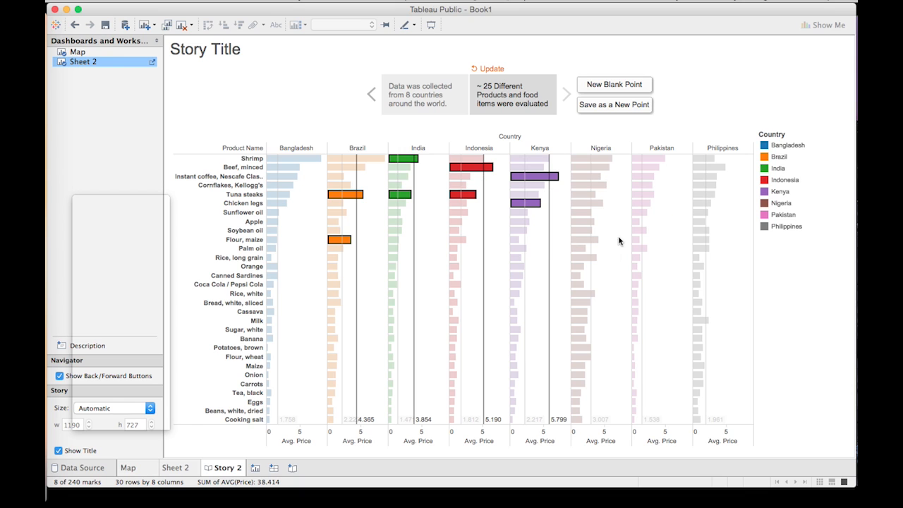
pyautogui.keyDown('super'); pyautogui.click(596, 204); pyautogui.keyUp('super')
pyautogui.keyDown('super'); pyautogui.click(596, 185); pyautogui.keyUp('super')
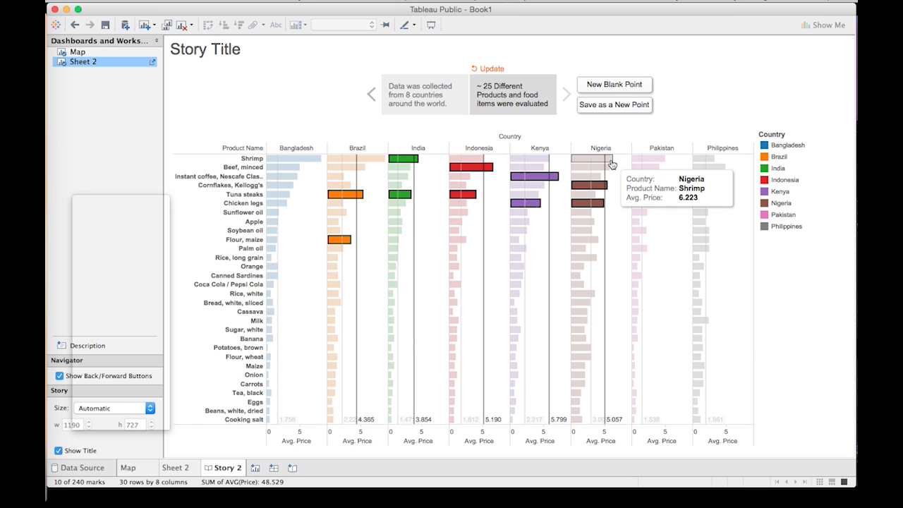
pyautogui.keyDown('super'); pyautogui.click(600, 159); pyautogui.keyUp('super')
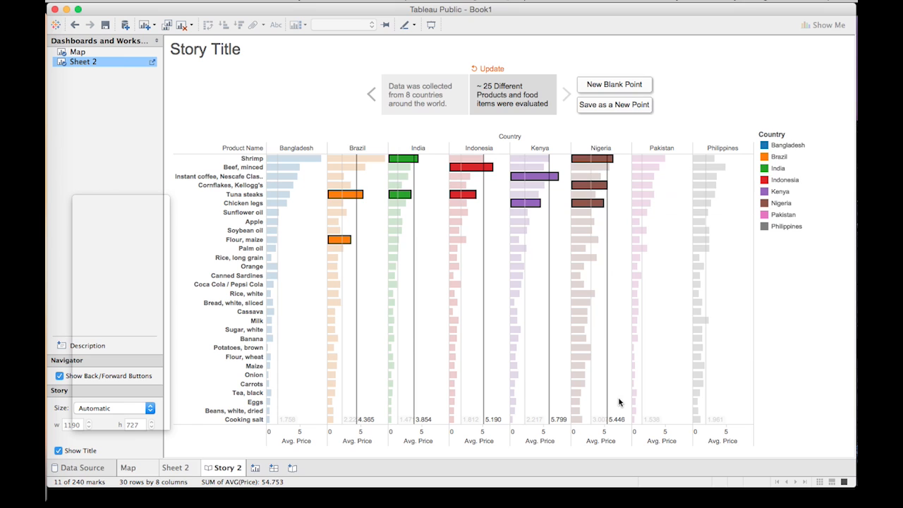
pyautogui.keyDown('super'); pyautogui.click(703, 248); pyautogui.keyUp('super')
pyautogui.keyDown('super'); pyautogui.click(709, 167); pyautogui.keyUp('super')
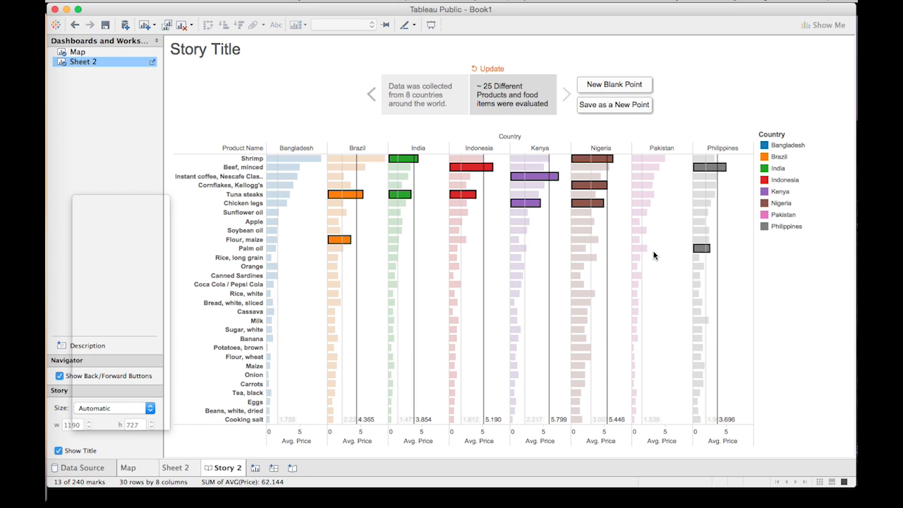
# Step: Add Pakistan's palm oil, tuna steaks and shrimp bars to the selection and save the view as a new story point
pyautogui.keyDown('super'); pyautogui.click(640, 249); pyautogui.keyUp('super')
pyautogui.keyDown('super'); pyautogui.click(645, 195); pyautogui.keyUp('super')
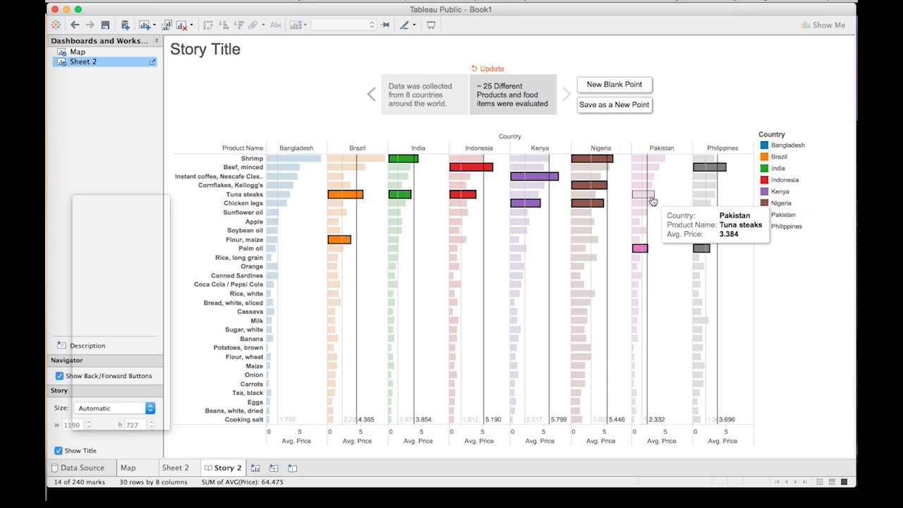
pyautogui.keyDown('super'); pyautogui.click(647, 159); pyautogui.keyUp('super')
pyautogui.click(614, 105)
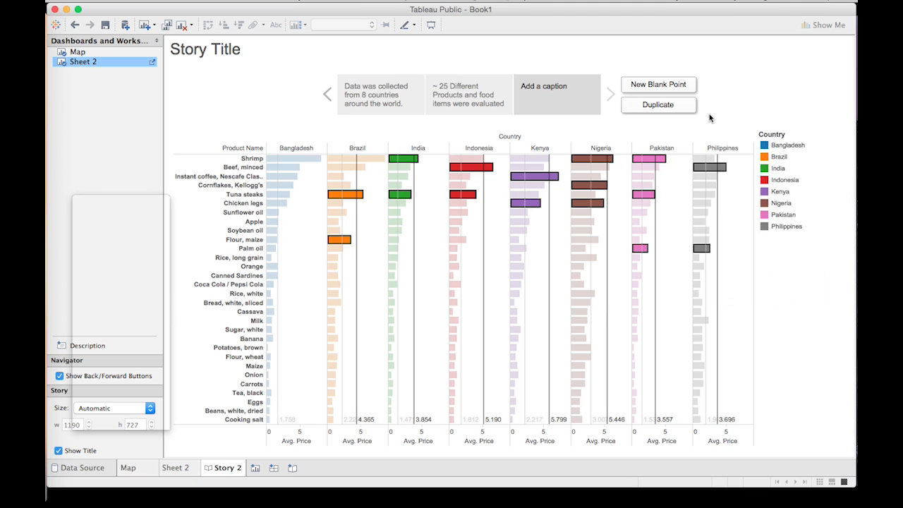
# Step: Caption the third story point "But not all prices in different countries were the same."
pyautogui.click(557, 87)
pyautogui.write('These are')
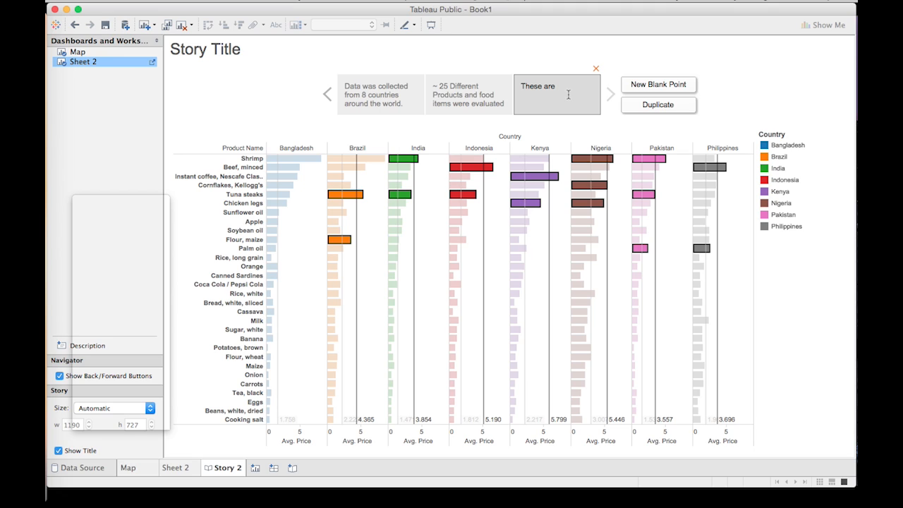
pyautogui.press('super+a')
pyautogui.write('But not all prices in different countries were the same.')
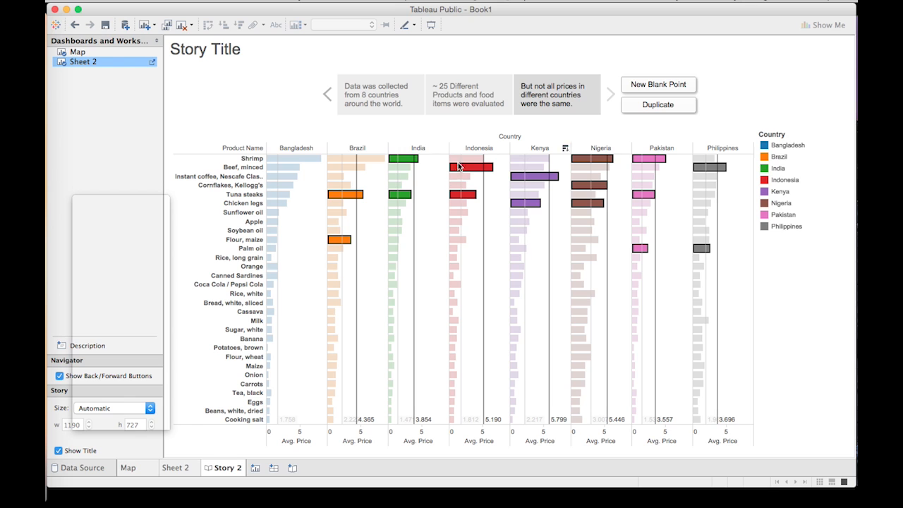
# Step: Add the Map sheet to the story as a fourth story point
pyautogui.click(186, 473)
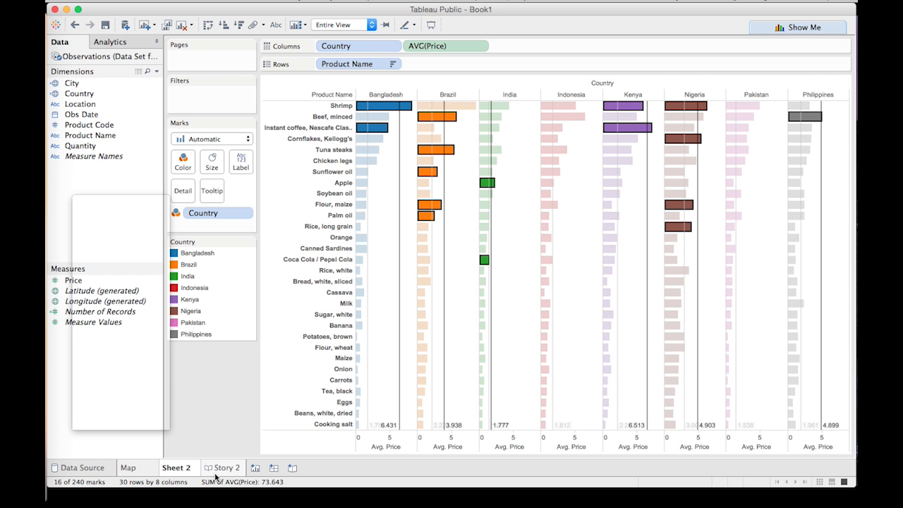
pyautogui.click(217, 477)
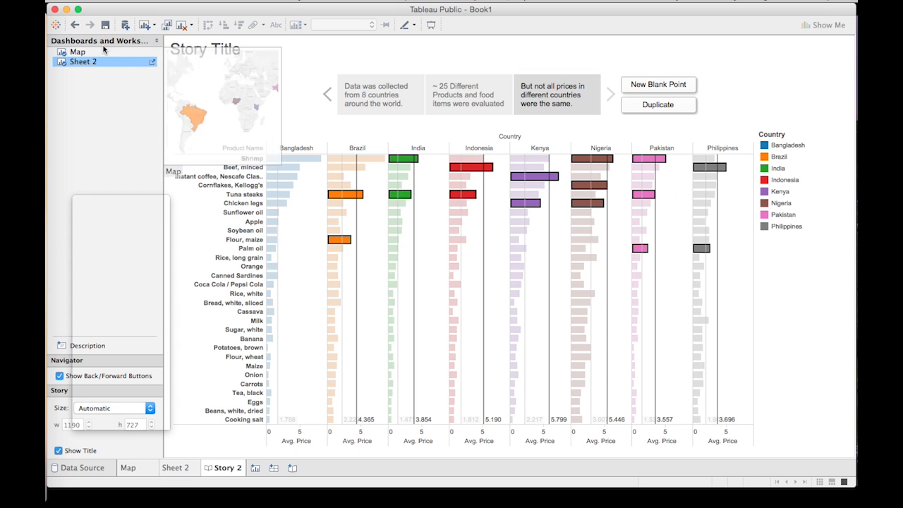
pyautogui.click(82, 53)
pyautogui.doubleClick(85, 54)
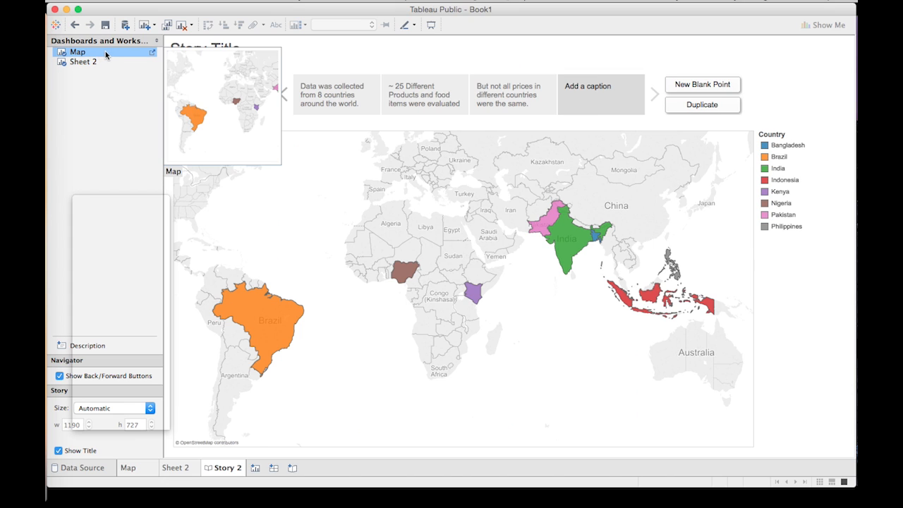
# Step: Review the second story point's price chart and highlight the Kenya column in it
pyautogui.click(422, 103)
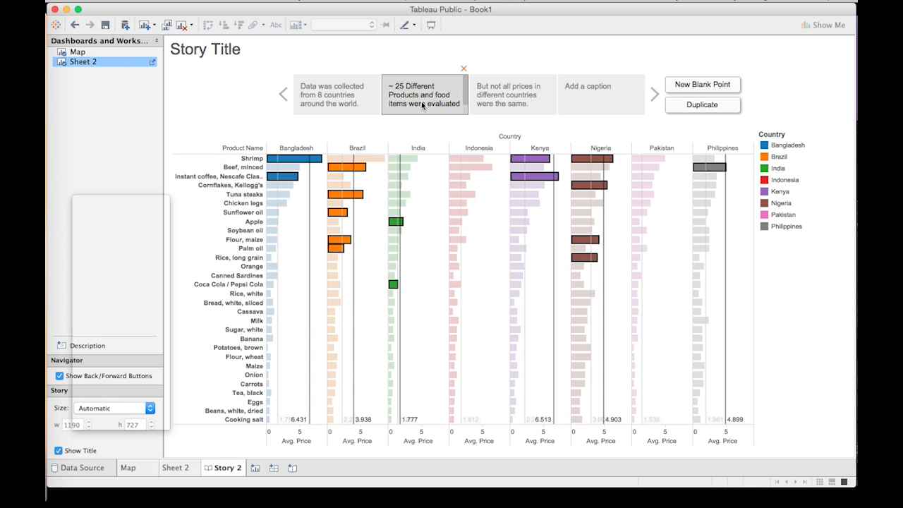
pyautogui.moveTo(353, 199)
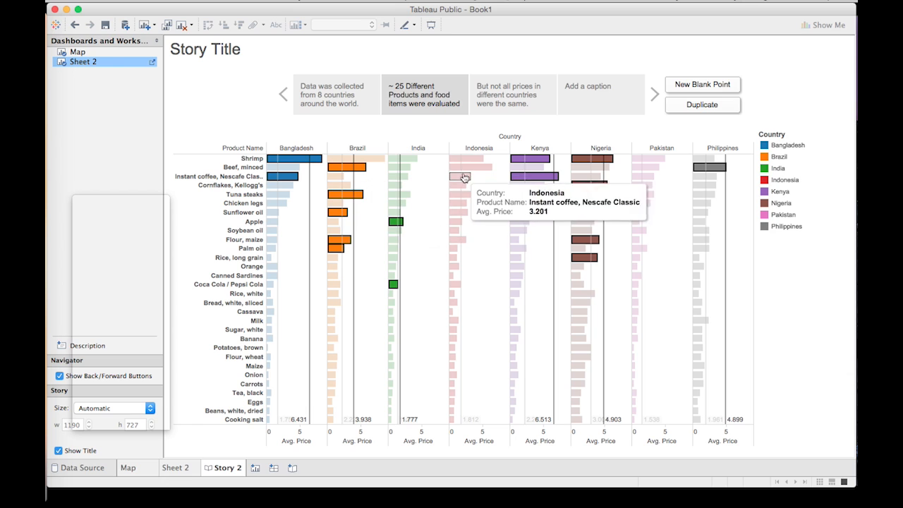
pyautogui.moveTo(476, 175)
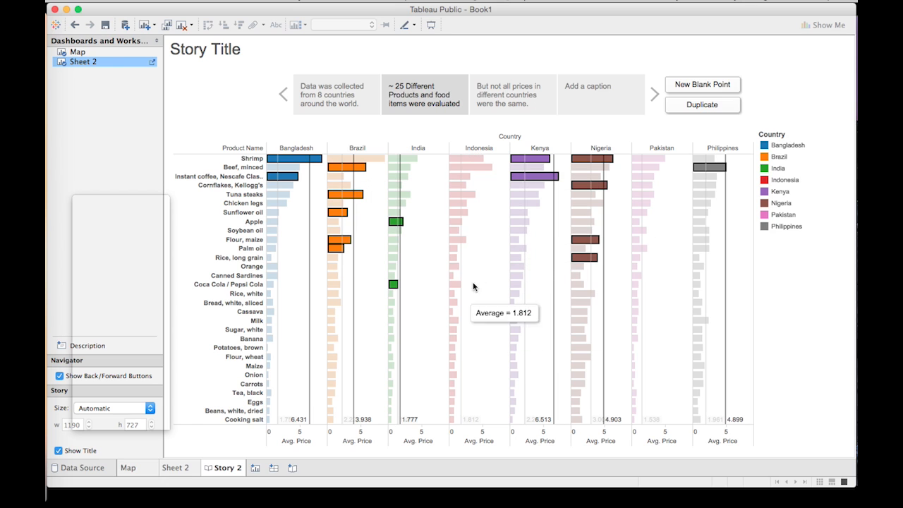
pyautogui.click(540, 148)
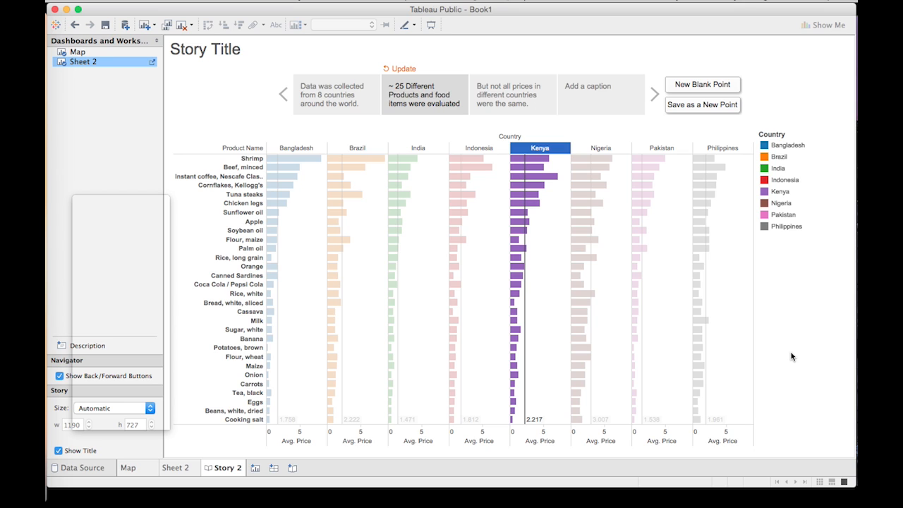
# Step: Create a new worksheet with Obs Date on Columns, and show the Show Me chart choices lower beside the view
pyautogui.click(257, 468)
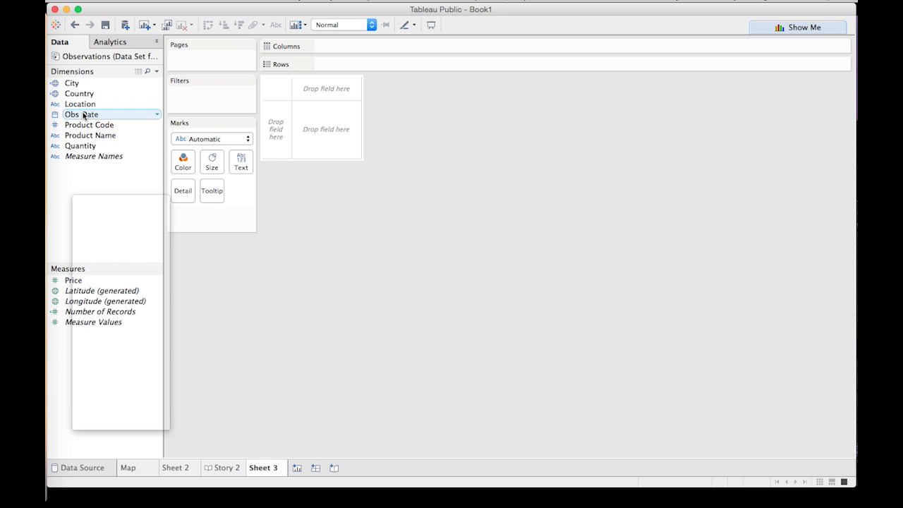
pyautogui.moveTo(83, 114); pyautogui.dragTo(337, 48)
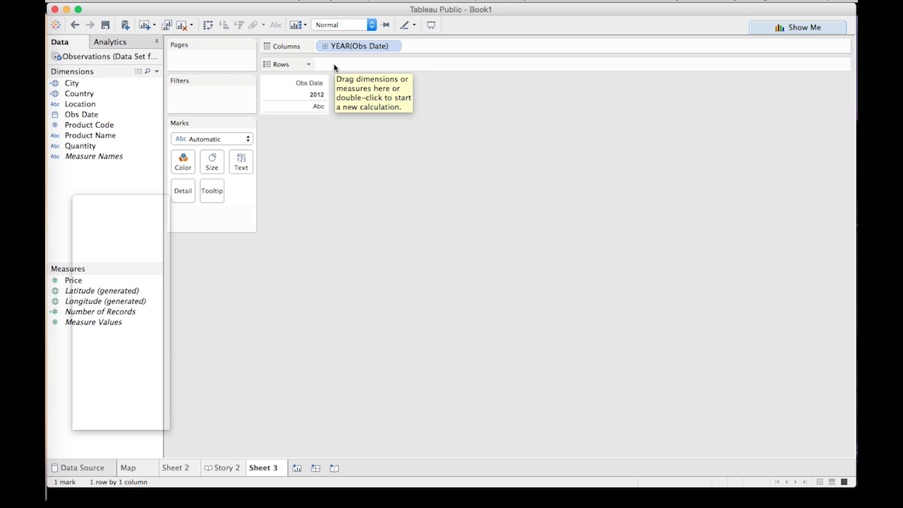
pyautogui.click(794, 26)
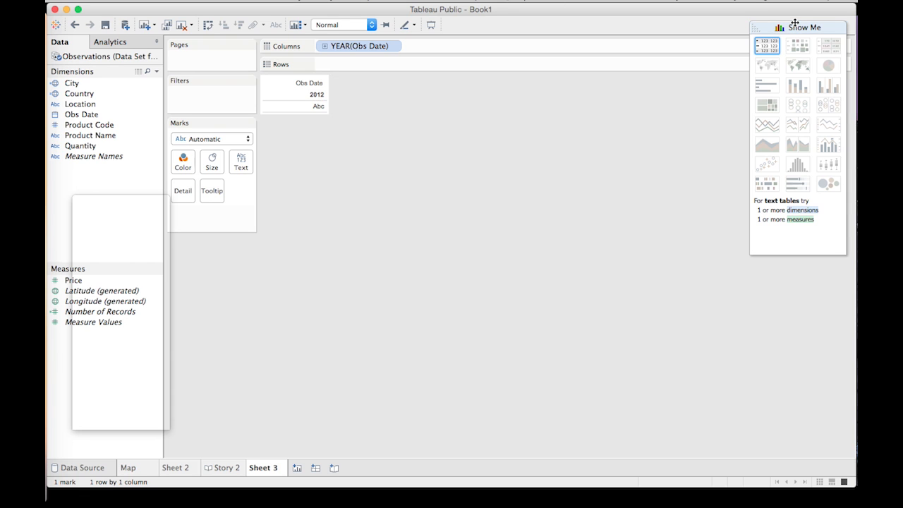
pyautogui.moveTo(794, 25); pyautogui.dragTo(796, 224)
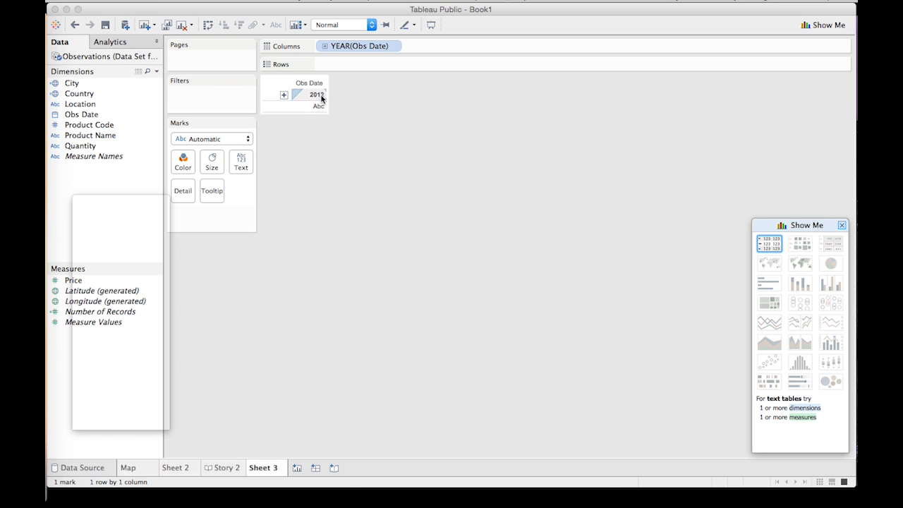
# Step: Break the Obs Date field on Columns down by the discrete Week Number date part
pyautogui.click(394, 48)
pyautogui.click(394, 48)
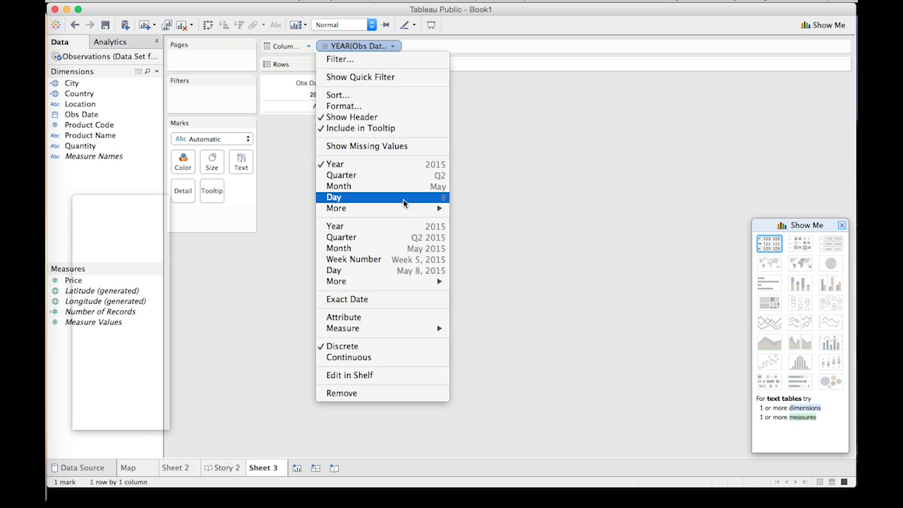
pyautogui.moveTo(407, 208)
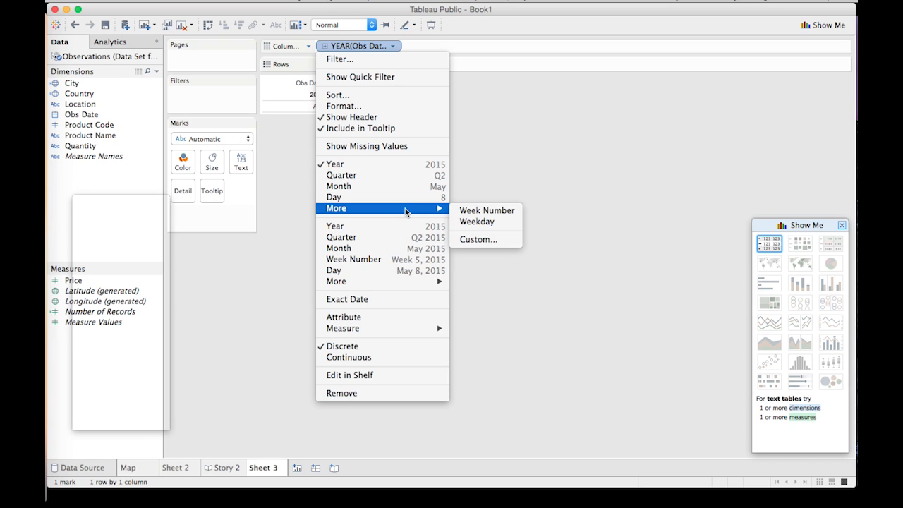
pyautogui.click(498, 214)
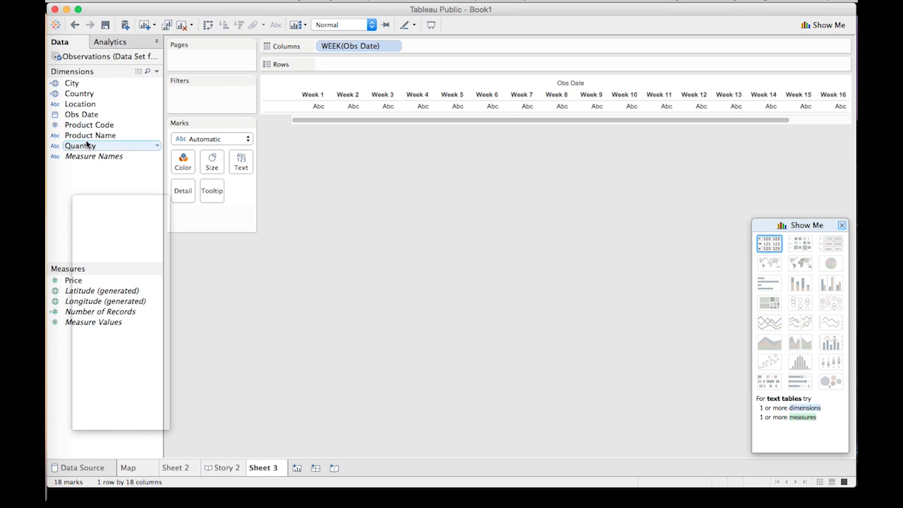
# Step: Add Price to Rows and aggregate it as an average to plot the average price per week
pyautogui.click(72, 281)
pyautogui.moveTo(71, 280)
pyautogui.mouseDown()
pyautogui.moveTo(363, 75)
pyautogui.moveTo(359, 64)
pyautogui.mouseUp()
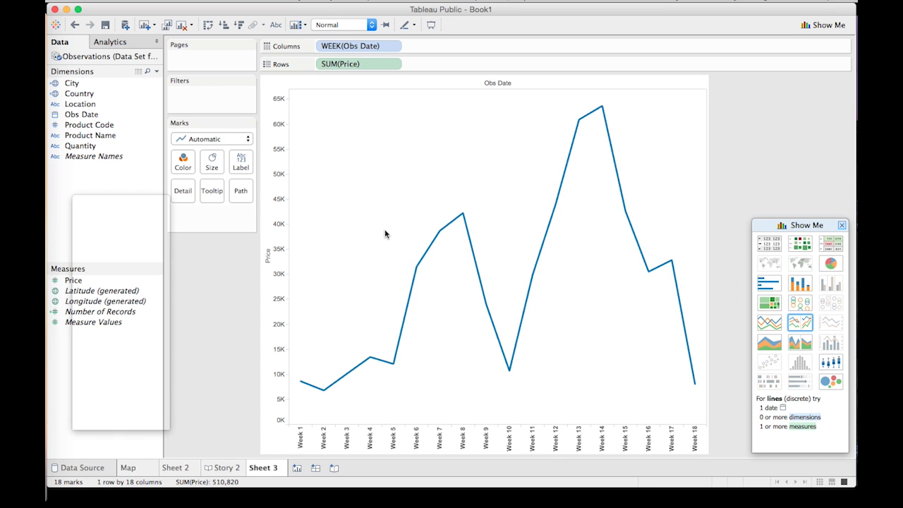
pyautogui.click(394, 65)
pyautogui.moveTo(397, 184)
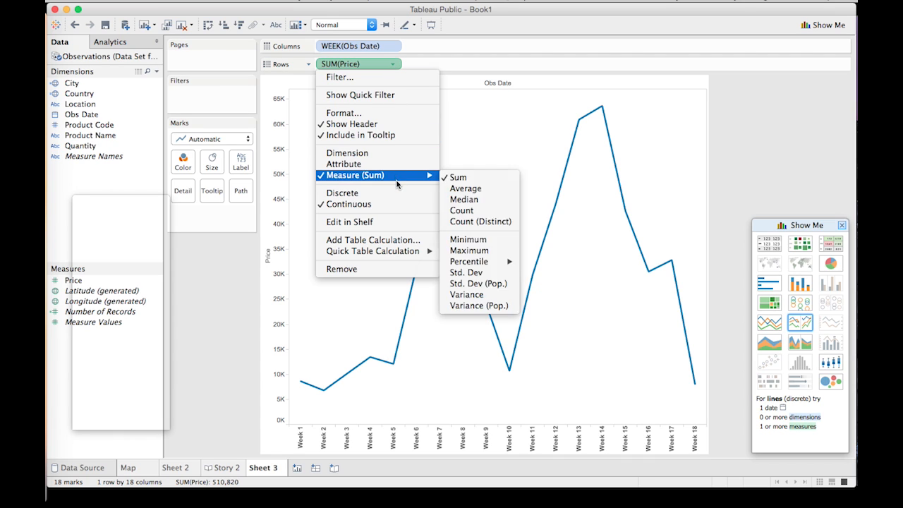
pyautogui.click(478, 188)
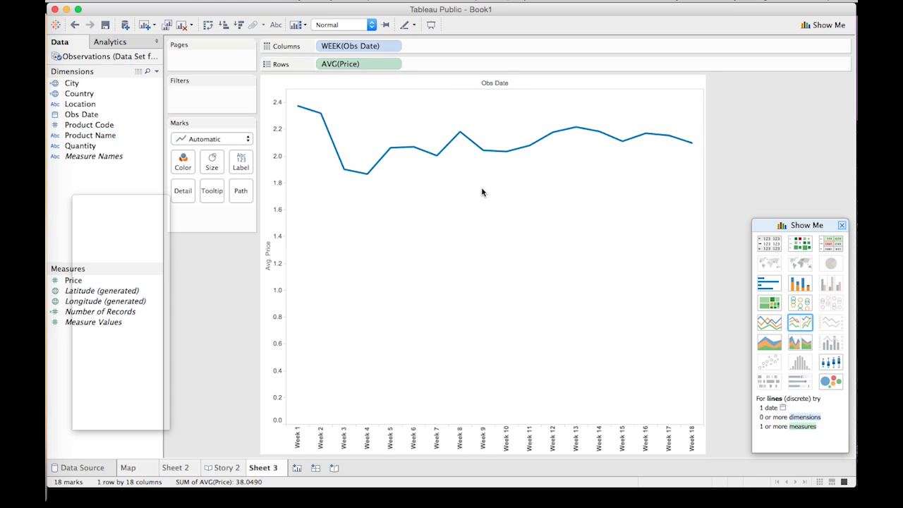
# Step: Color the average price line by Country so each country has its own line
pyautogui.click(230, 139)
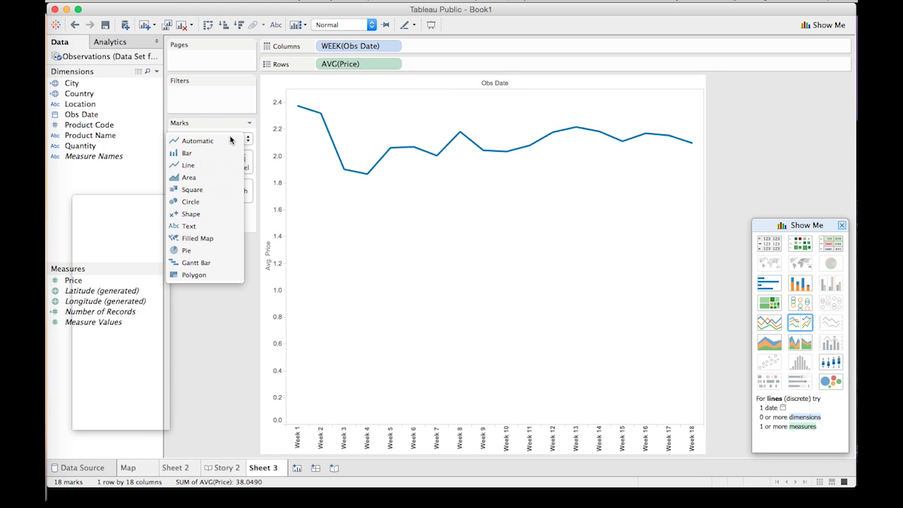
pyautogui.click(228, 143)
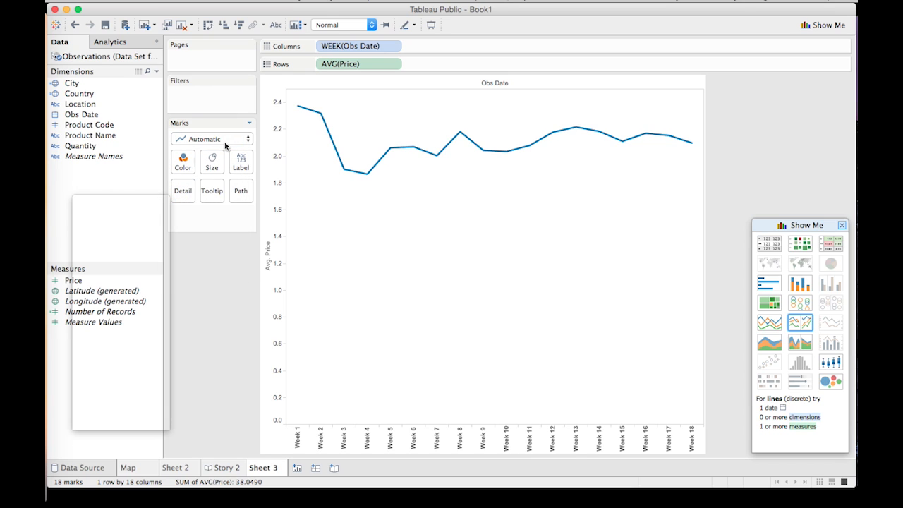
pyautogui.click(81, 95)
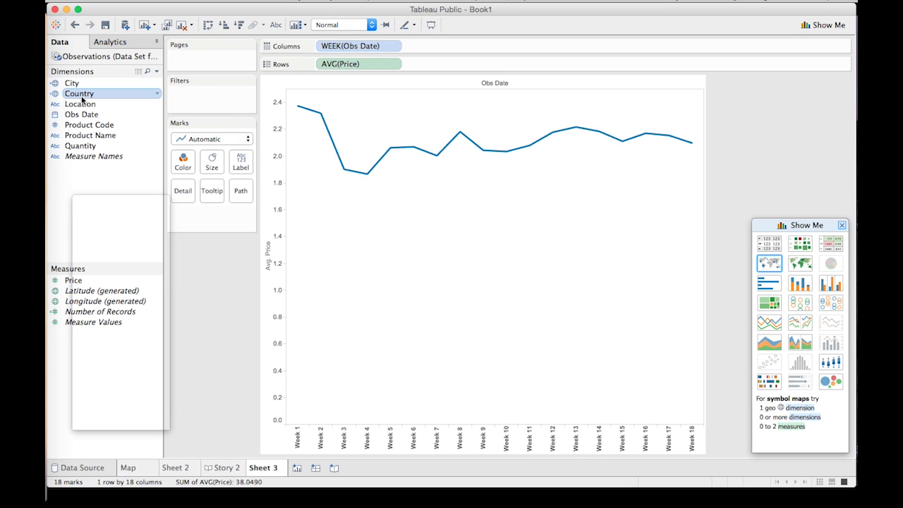
pyautogui.moveTo(82, 99); pyautogui.dragTo(182, 168)
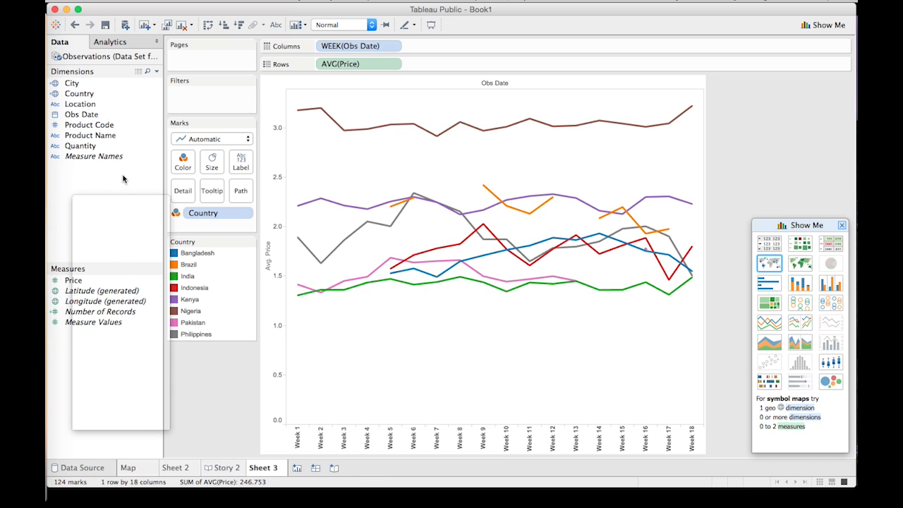
# Step: Widen the line chart so it spans nearly the full width of the view
pyautogui.click(156, 73)
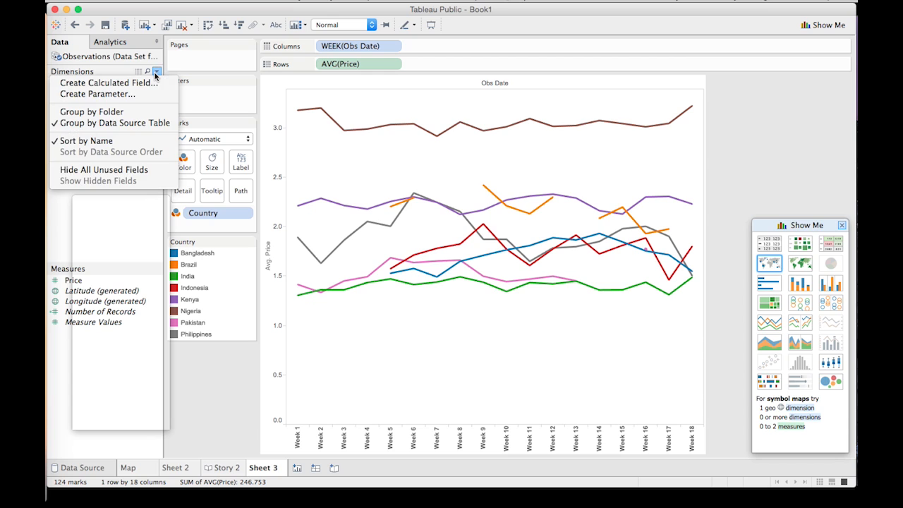
pyautogui.click(156, 73)
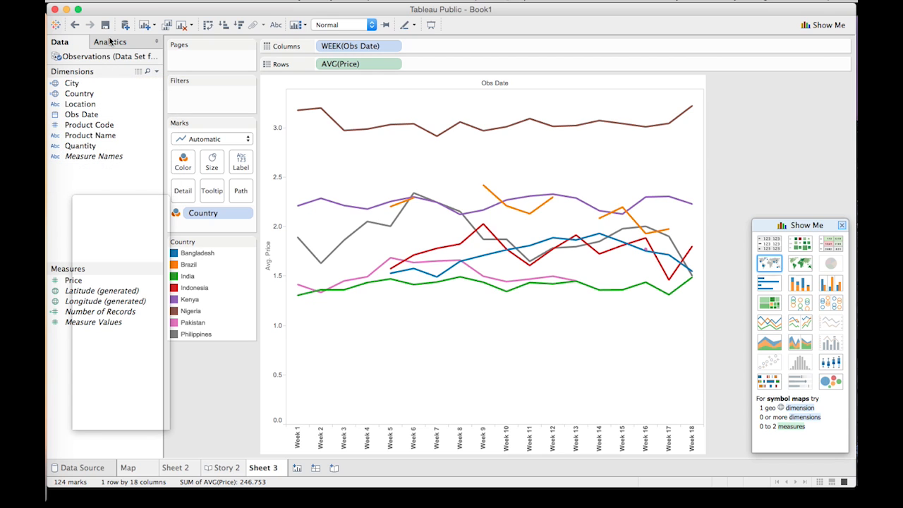
pyautogui.moveTo(536, 271)
pyautogui.moveTo(704, 195); pyautogui.dragTo(852, 197)
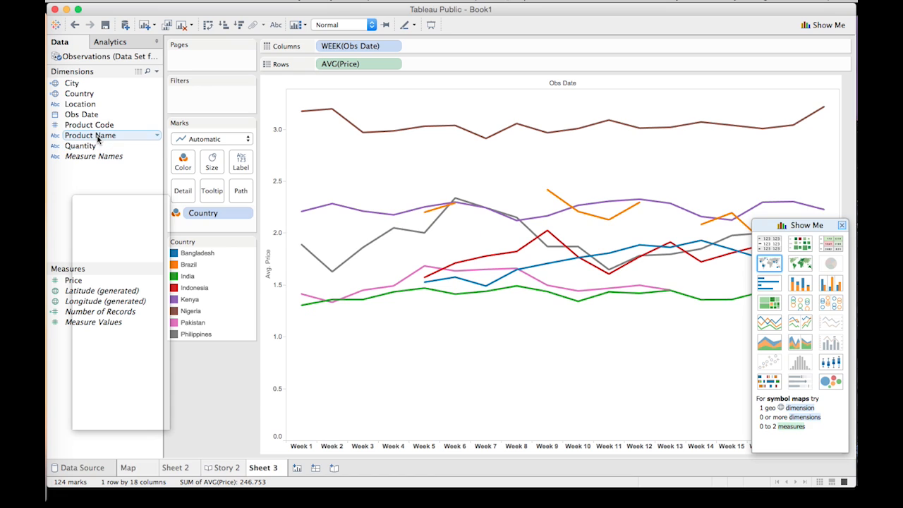
# Step: Show a quick filter for Product Name and move the Show Me panel away from its product list
pyautogui.click(157, 137)
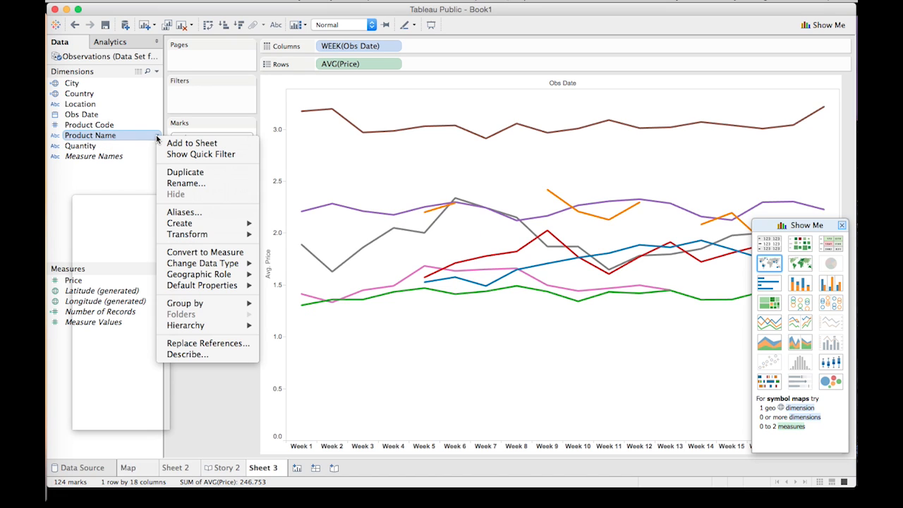
pyautogui.click(194, 154)
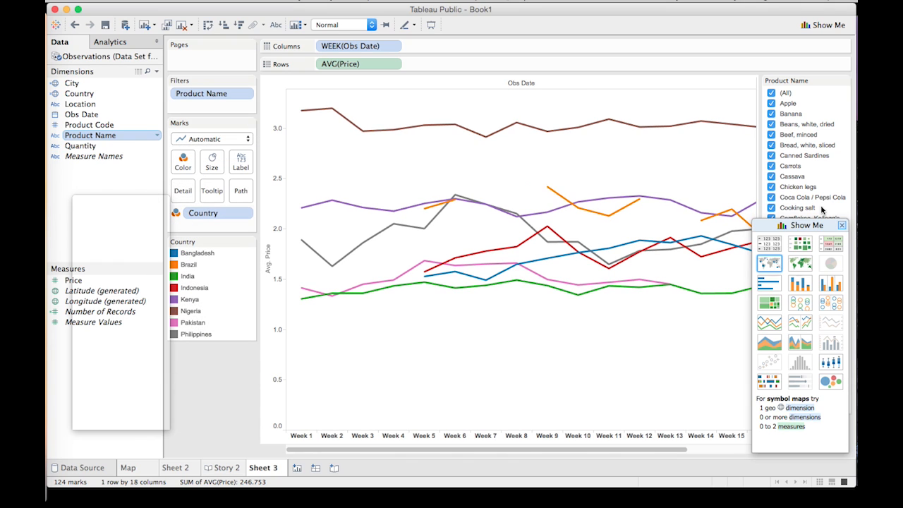
pyautogui.moveTo(820, 228); pyautogui.dragTo(132, 208)
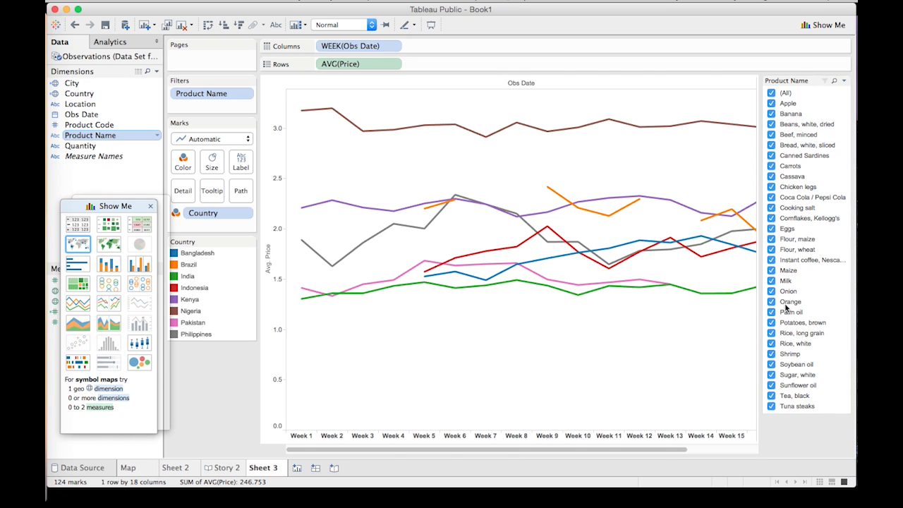
# Step: Clear all products in the Product Name filter and include only Apple, Eggs, Palm oil and Onion
pyautogui.click(772, 94)
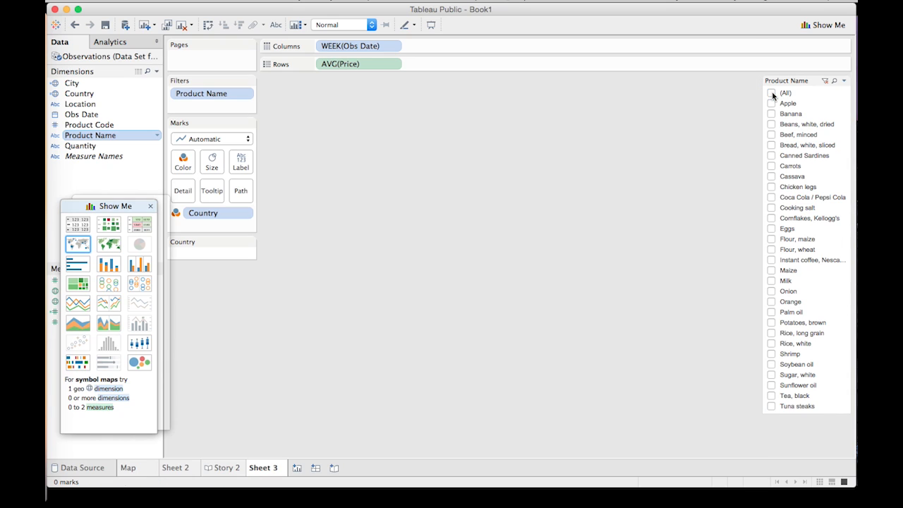
pyautogui.click(772, 104)
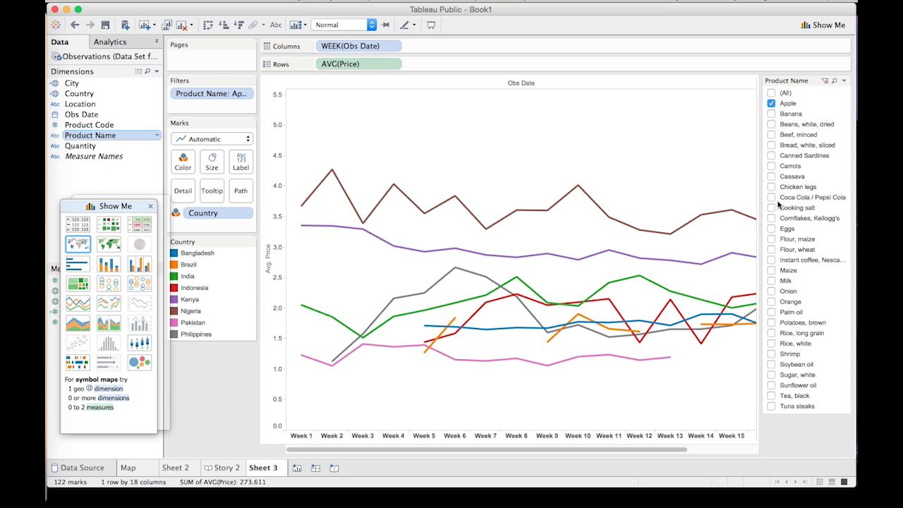
pyautogui.click(771, 229)
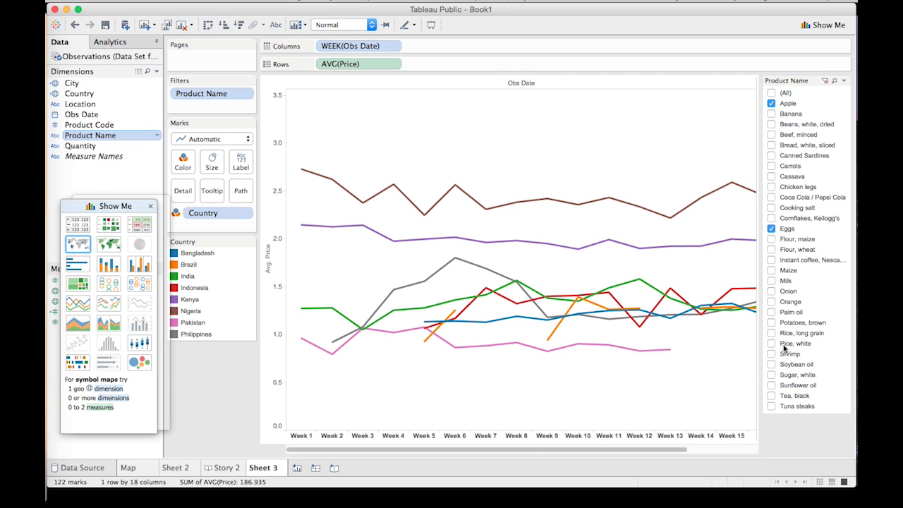
pyautogui.click(771, 312)
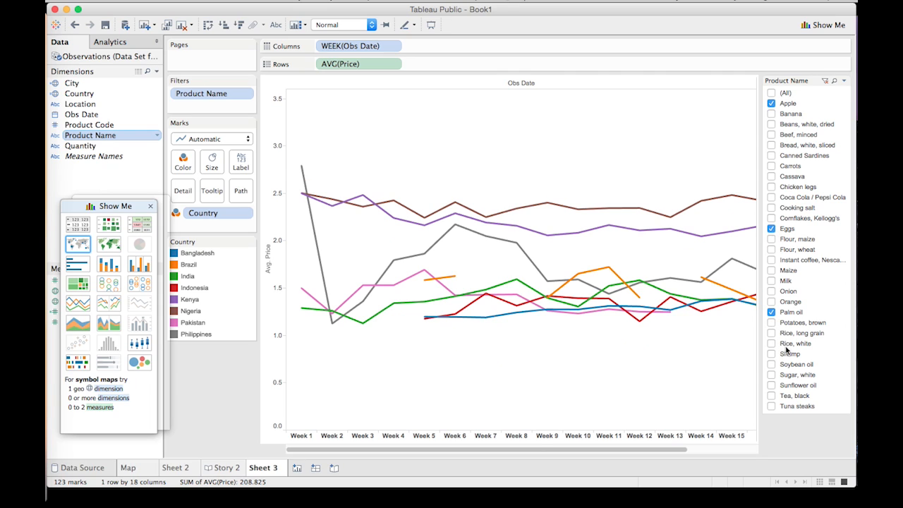
pyautogui.click(771, 292)
pyautogui.click(771, 271)
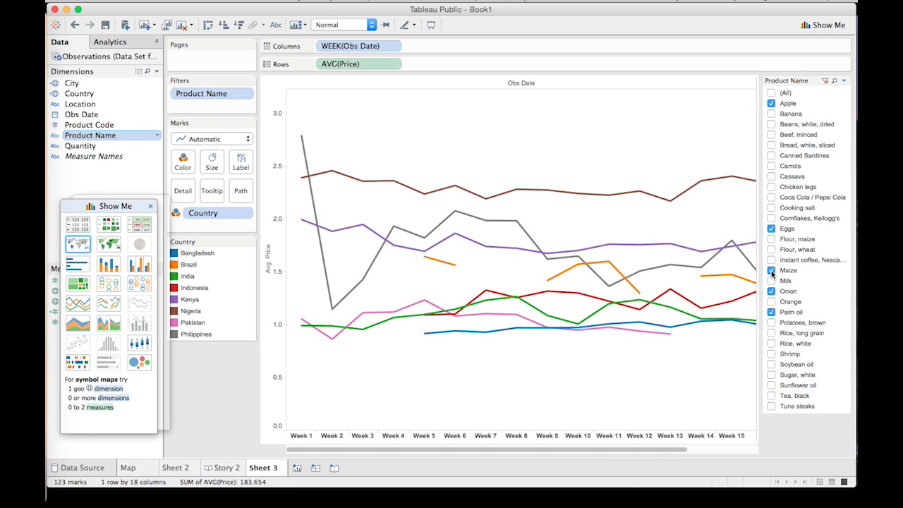
pyautogui.click(771, 271)
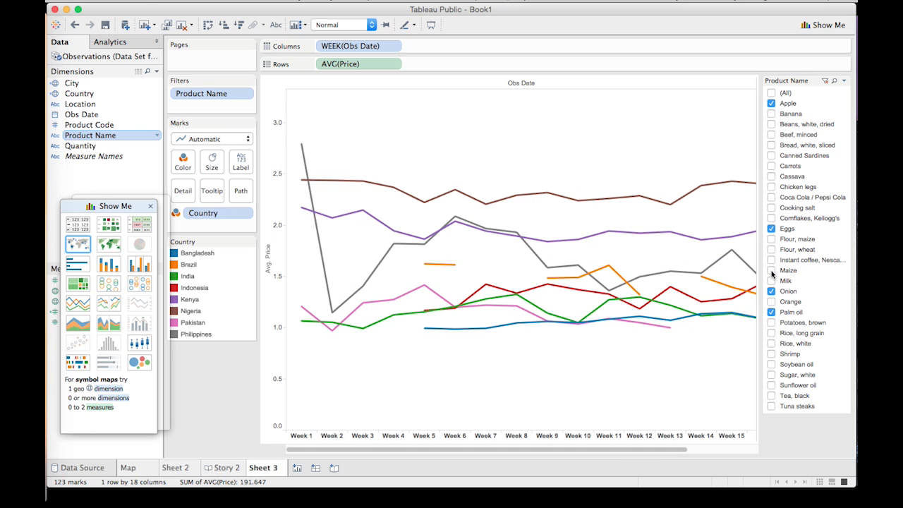
# Step: Adjust the Product Name filter to include only Apple, Banana, Beans, white, dried, Bread, white, sliced, Eggs and Onion
pyautogui.click(772, 364)
pyautogui.click(771, 354)
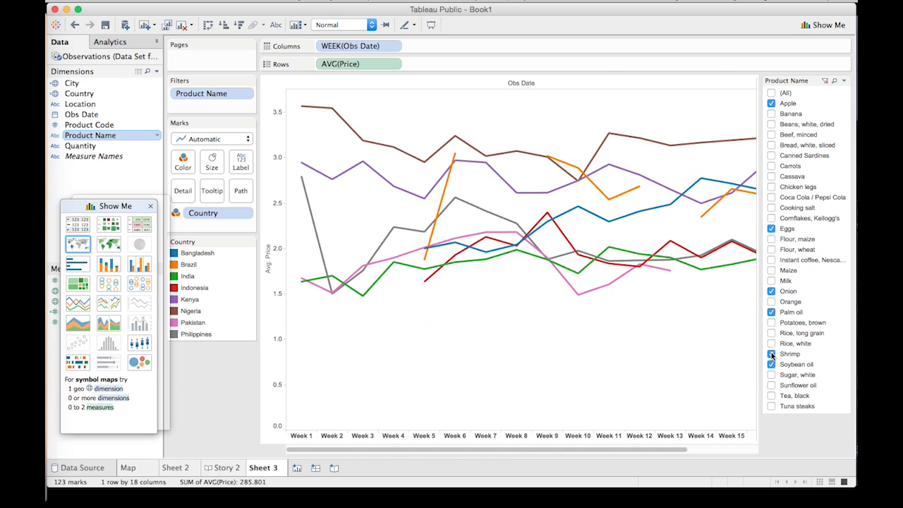
pyautogui.click(771, 365)
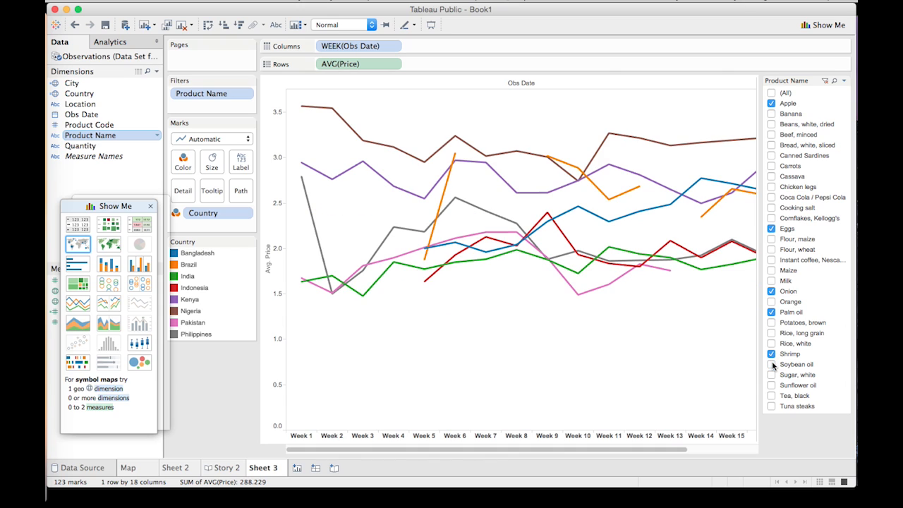
pyautogui.click(771, 312)
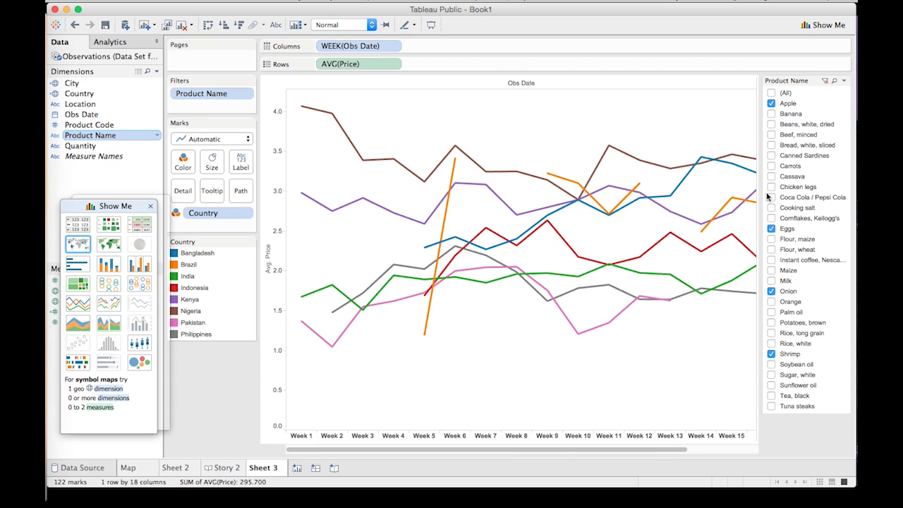
pyautogui.click(771, 115)
pyautogui.click(771, 125)
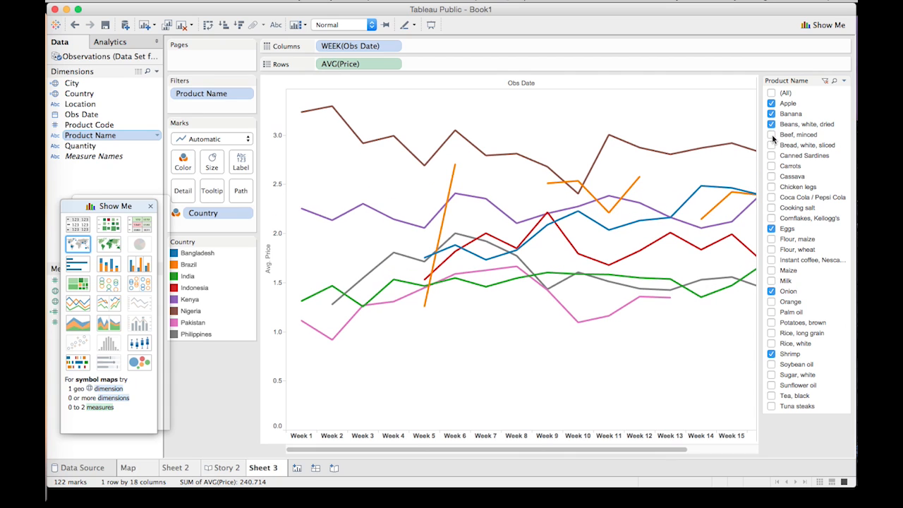
pyautogui.click(772, 145)
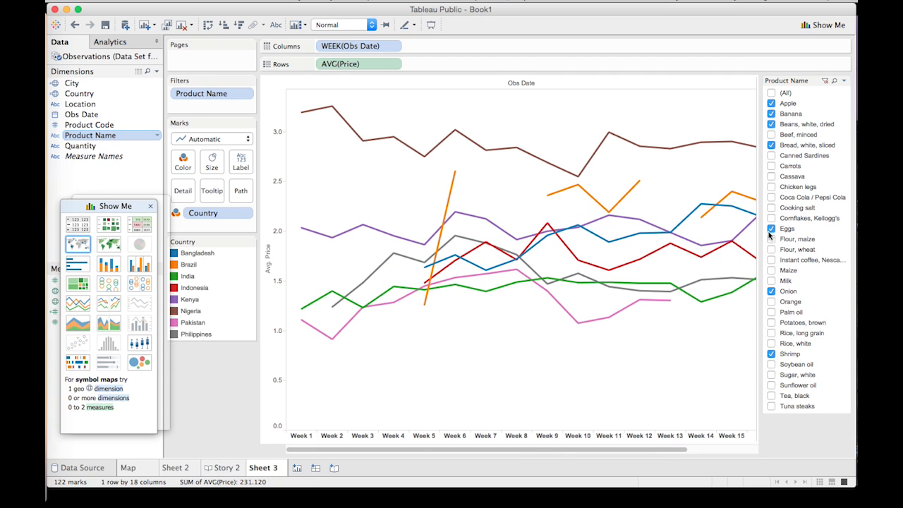
pyautogui.click(773, 354)
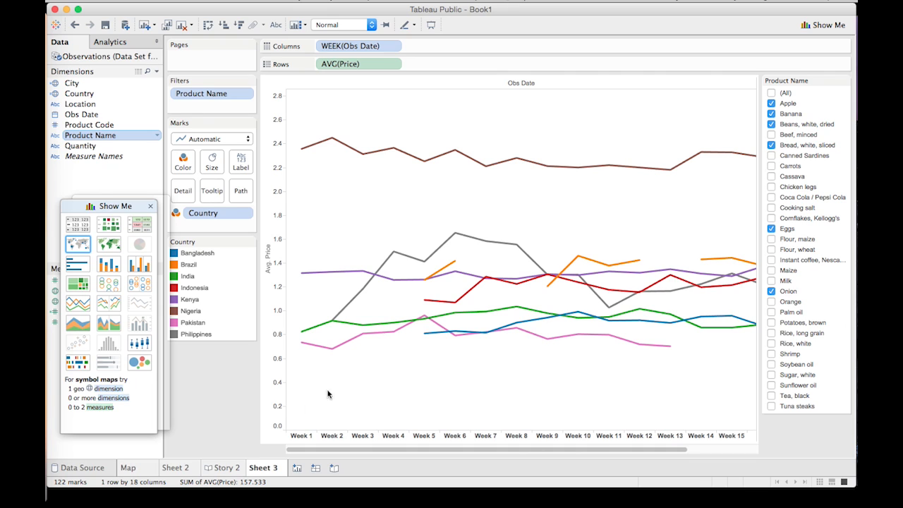
# Step: Rename the line chart worksheet Sheet 3 as Timeline
pyautogui.rightClick(265, 470)
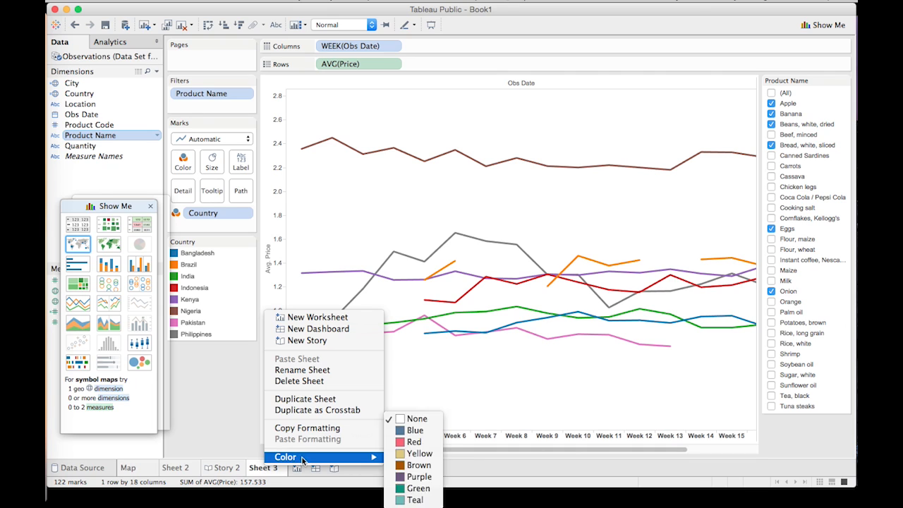
pyautogui.click(303, 370)
pyautogui.write('Timelines')
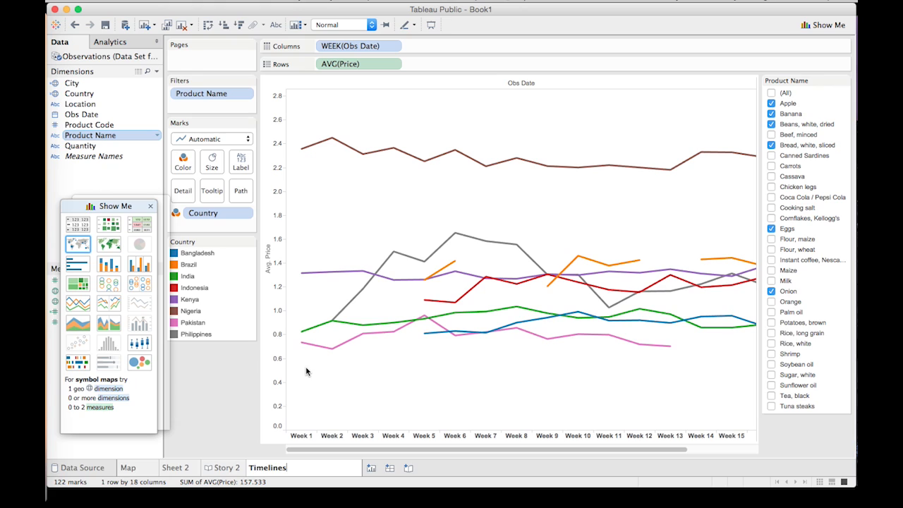
pyautogui.press('Return')
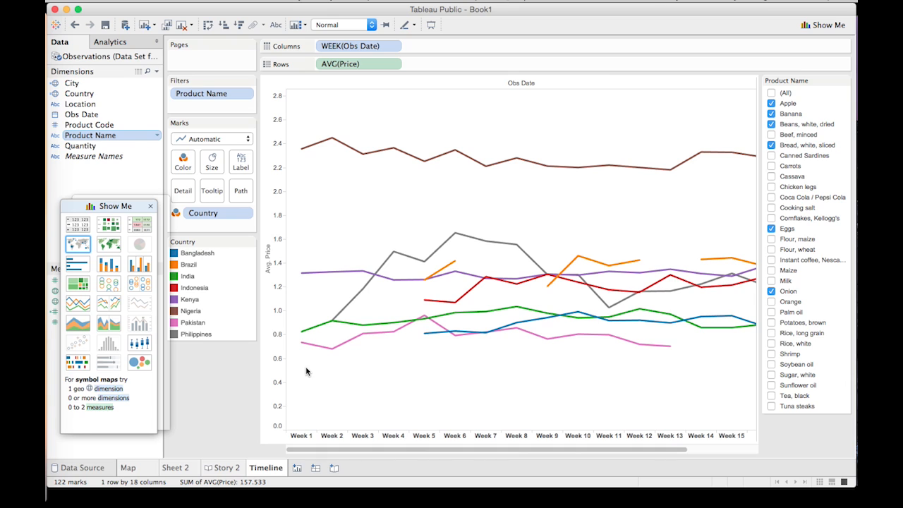
# Step: Rename Story 2 as Bar Chart
pyautogui.click(221, 469)
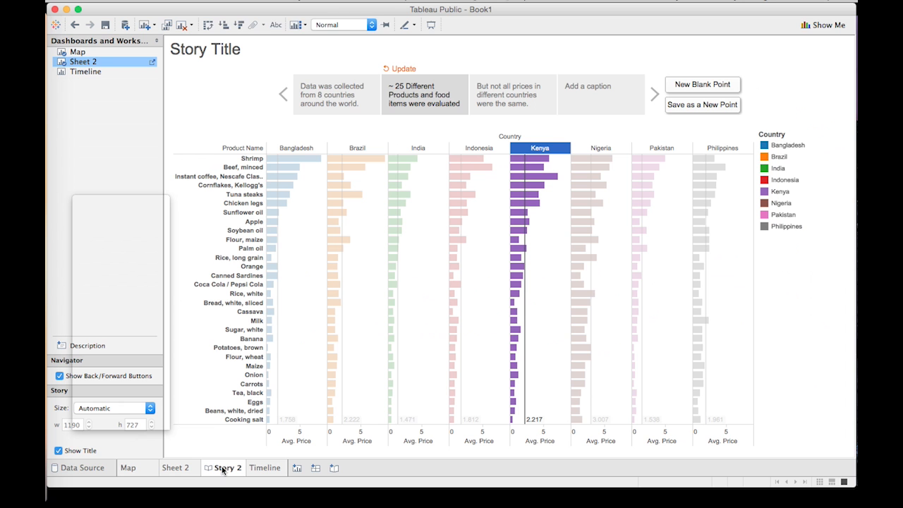
pyautogui.doubleClick(229, 466)
pyautogui.write('Bar Chart')
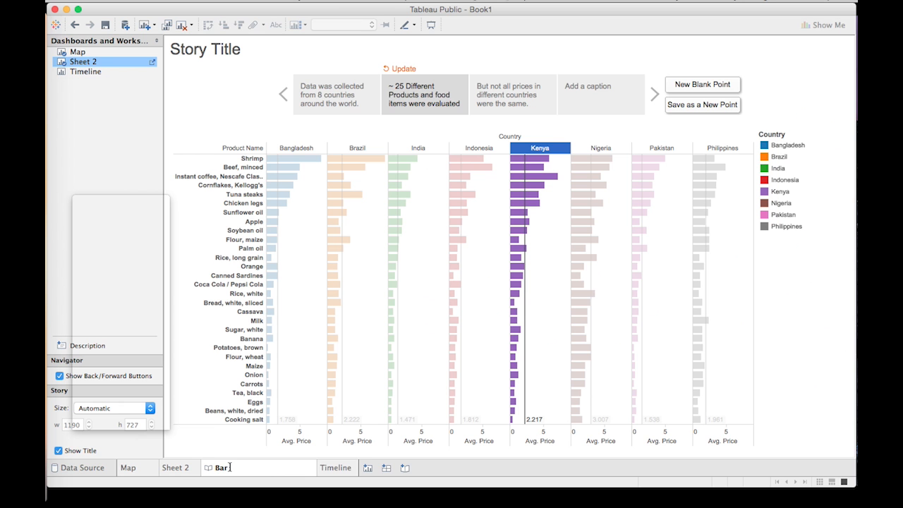
pyautogui.press('Return')
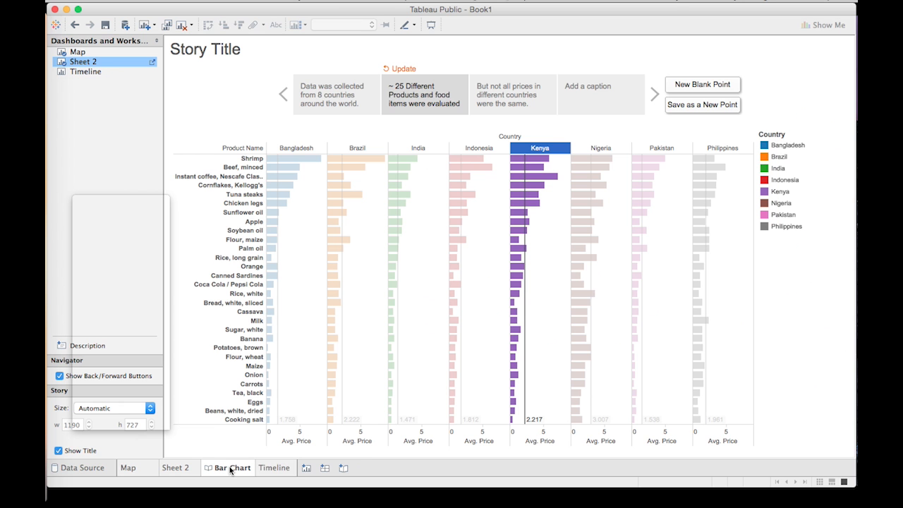
pyautogui.click(181, 469)
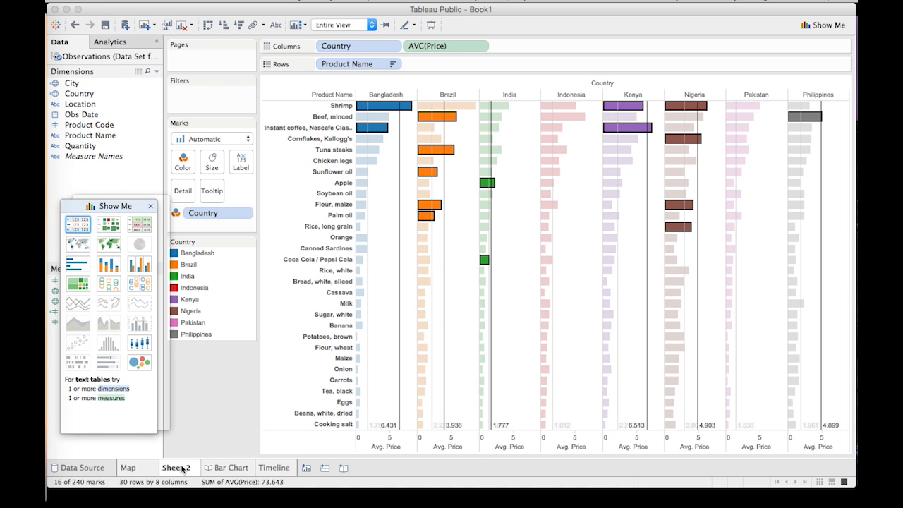
pyautogui.click(226, 471)
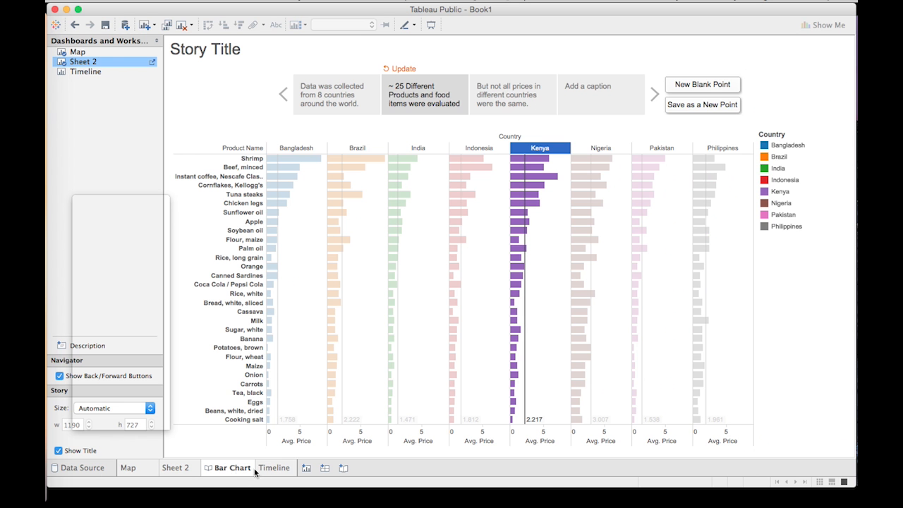
pyautogui.click(274, 468)
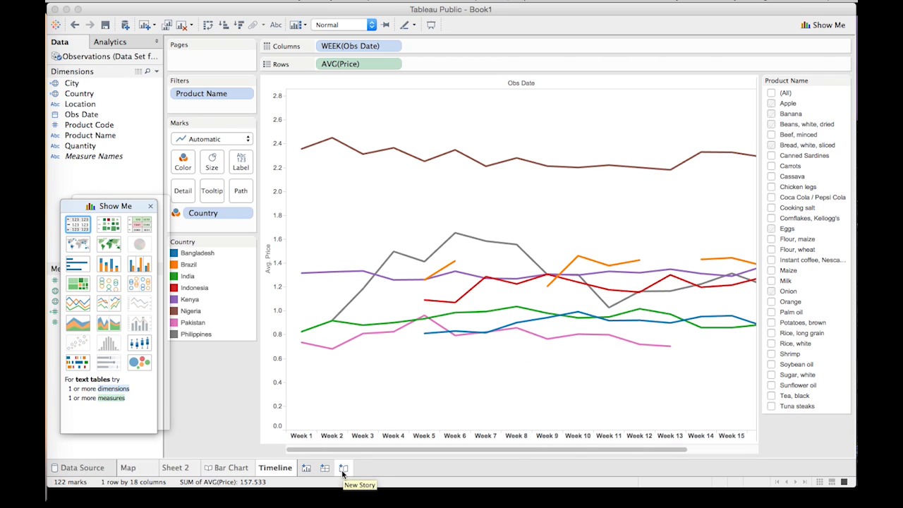
pyautogui.click(181, 470)
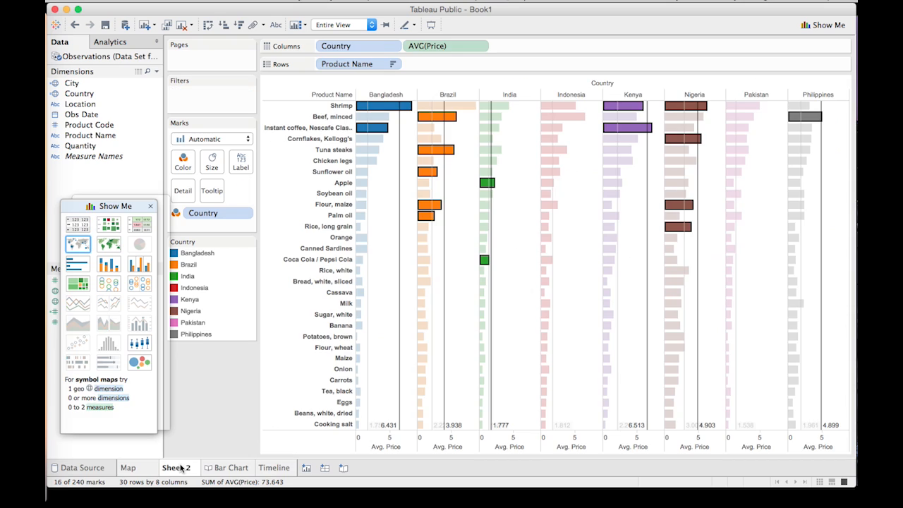
pyautogui.click(212, 469)
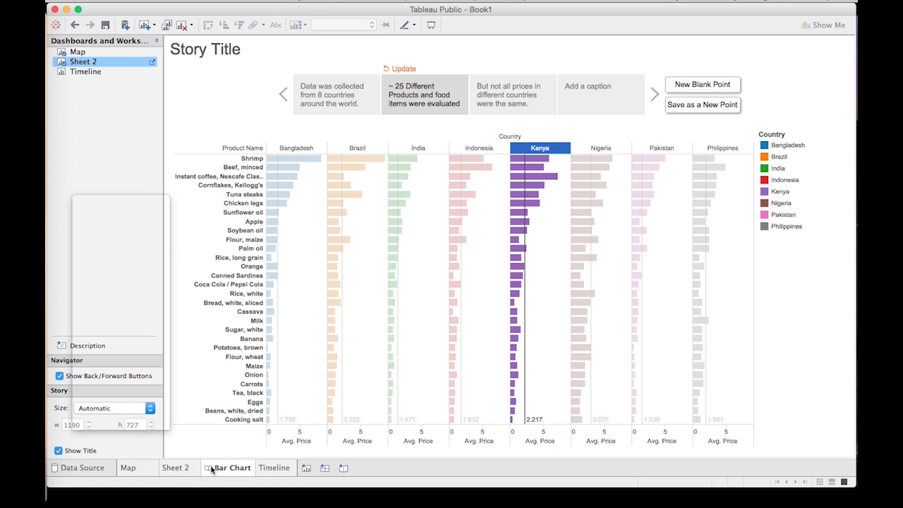
# Step: Create a new dashboard and move the Show Me panel away from the dashboard's object and size settings
pyautogui.click(324, 471)
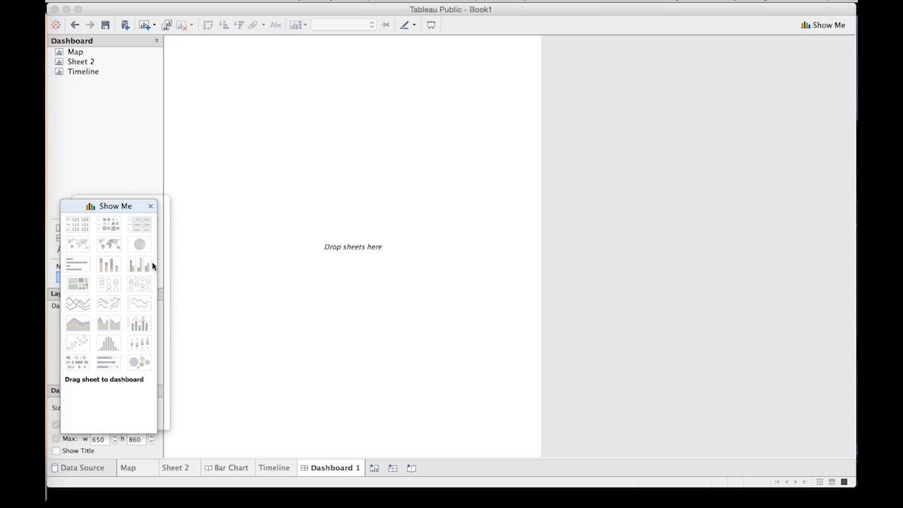
pyautogui.moveTo(125, 206); pyautogui.dragTo(742, 205)
pyautogui.moveTo(795, 226); pyautogui.dragTo(797, 225)
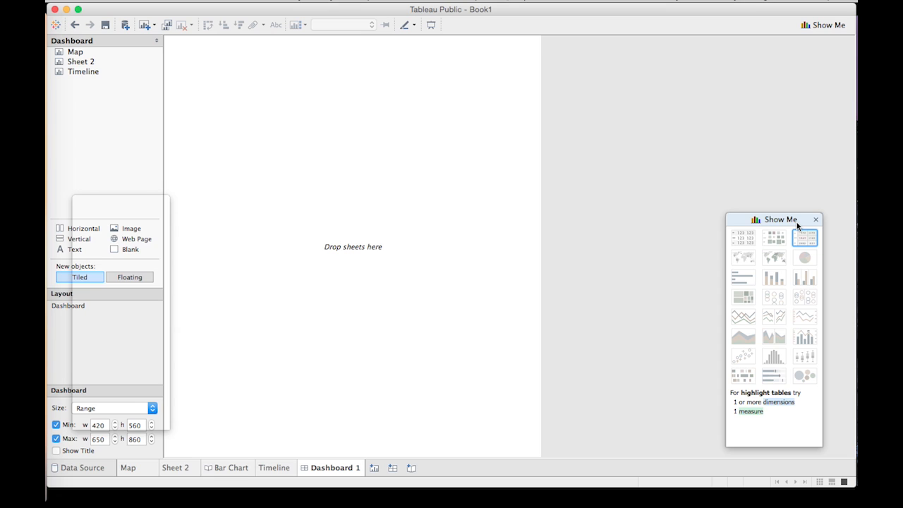
# Step: Set the dashboard size to Fit to Bar Chart (Automatic) and shift the Show Me panel nearer the canvas edge
pyautogui.click(119, 411)
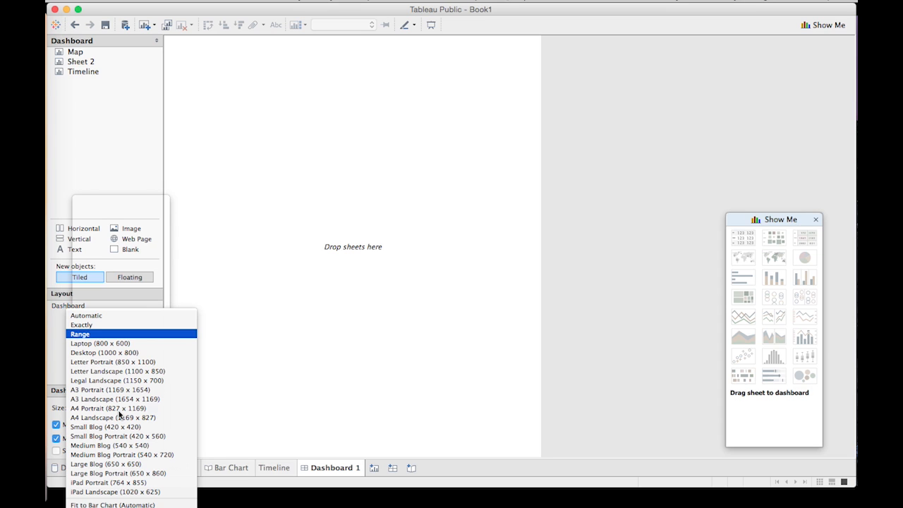
pyautogui.click(110, 504)
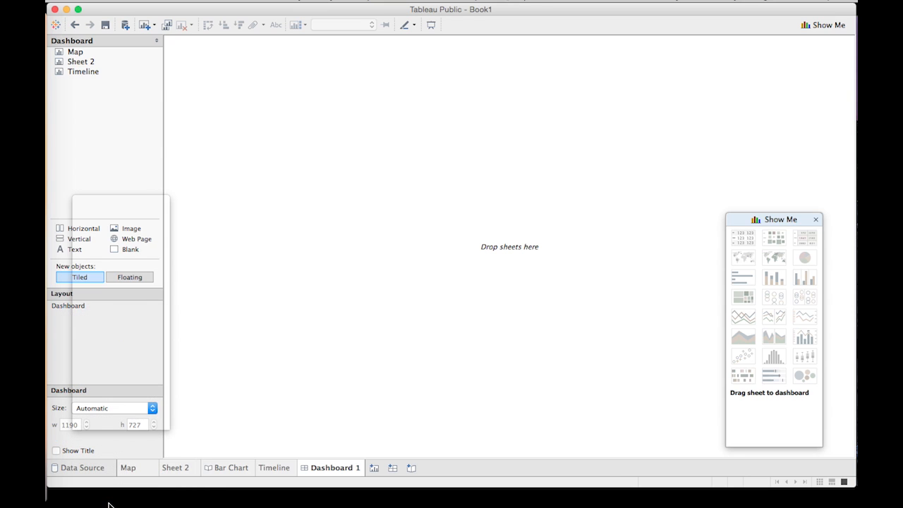
pyautogui.moveTo(752, 218); pyautogui.dragTo(778, 223)
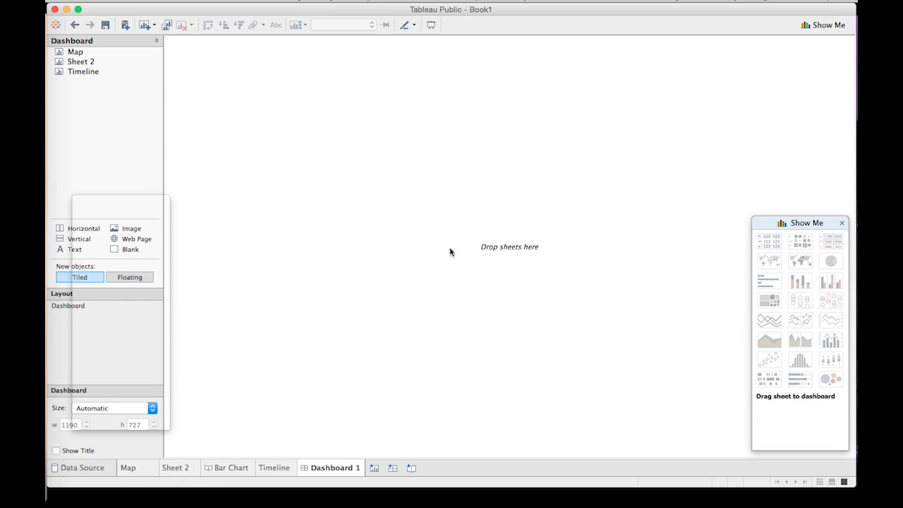
# Step: Add Map, Sheet 2 and Timeline to the dashboard, with Timeline and Sheet 2 side by side above the Map
pyautogui.click(70, 231)
pyautogui.click(126, 164)
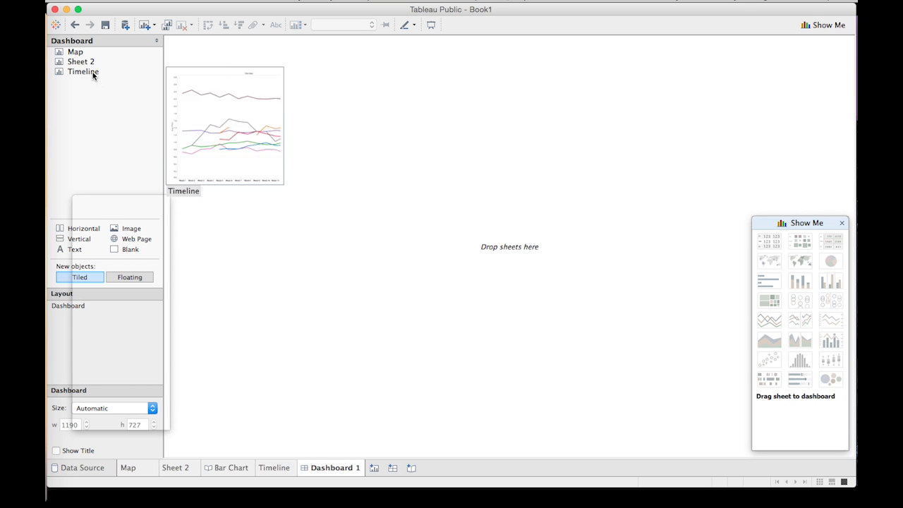
pyautogui.moveTo(75, 52); pyautogui.dragTo(268, 82)
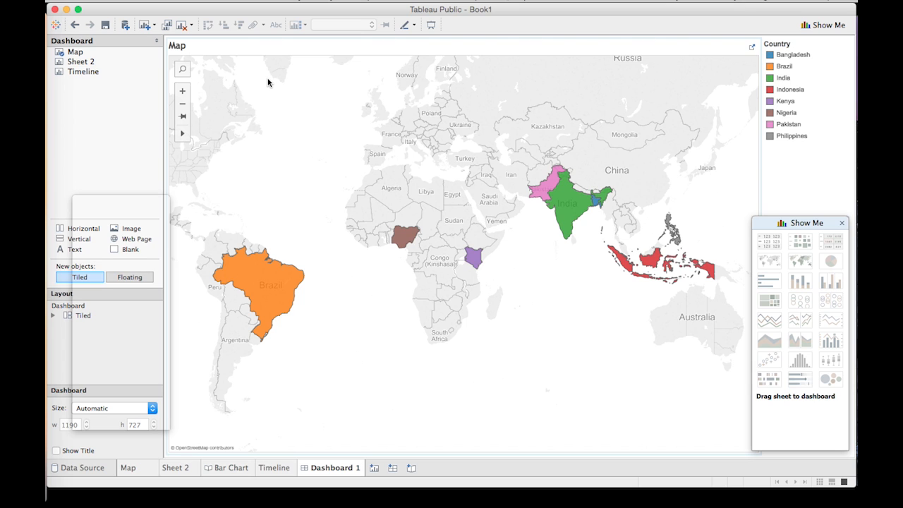
pyautogui.moveTo(79, 62); pyautogui.dragTo(342, 133)
pyautogui.moveTo(82, 71); pyautogui.dragTo(354, 133)
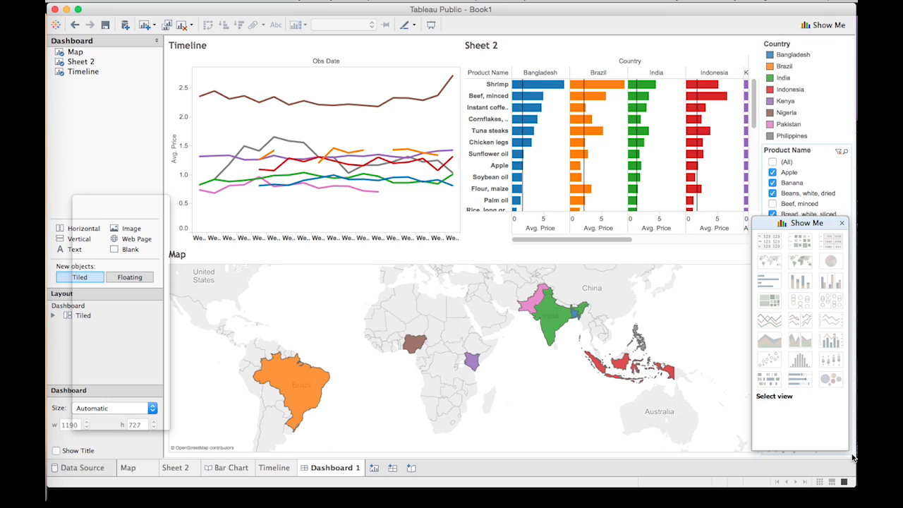
# Step: Widen the window slightly and increase the height of the Timeline and Sheet 2 row above the Map
pyautogui.moveTo(855, 456)
pyautogui.mouseDown()
pyautogui.moveTo(794, 450)
pyautogui.moveTo(860, 450)
pyautogui.mouseUp()
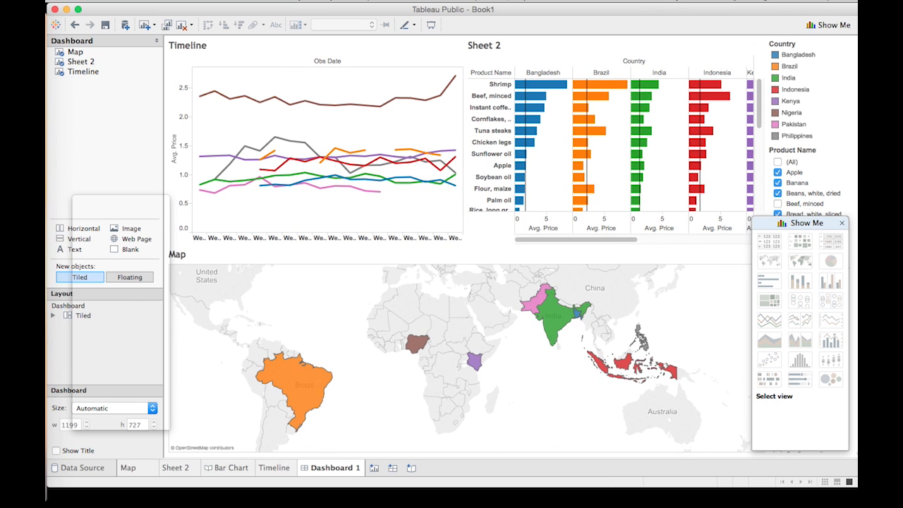
pyautogui.click(389, 259)
pyautogui.moveTo(441, 247); pyautogui.dragTo(441, 285)
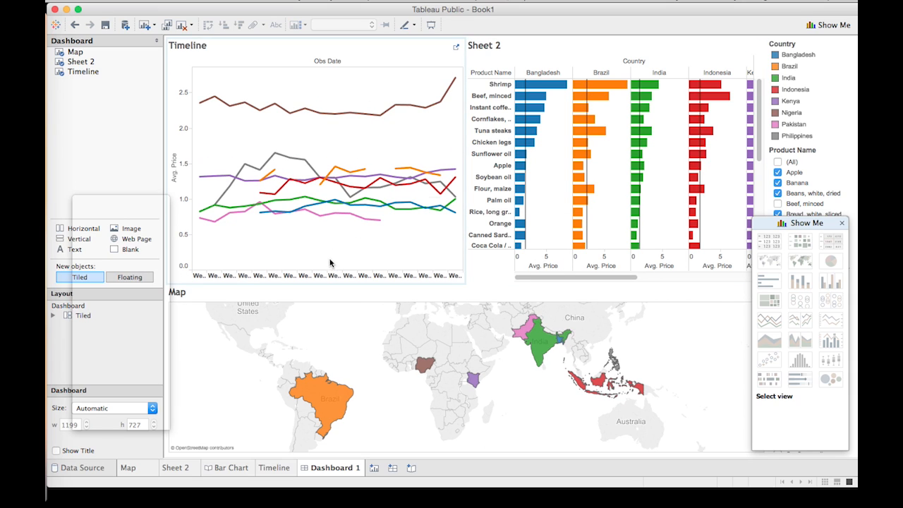
# Step: Hide the fourth week of the Timeline chart on the dashboard
pyautogui.rightClick(238, 276)
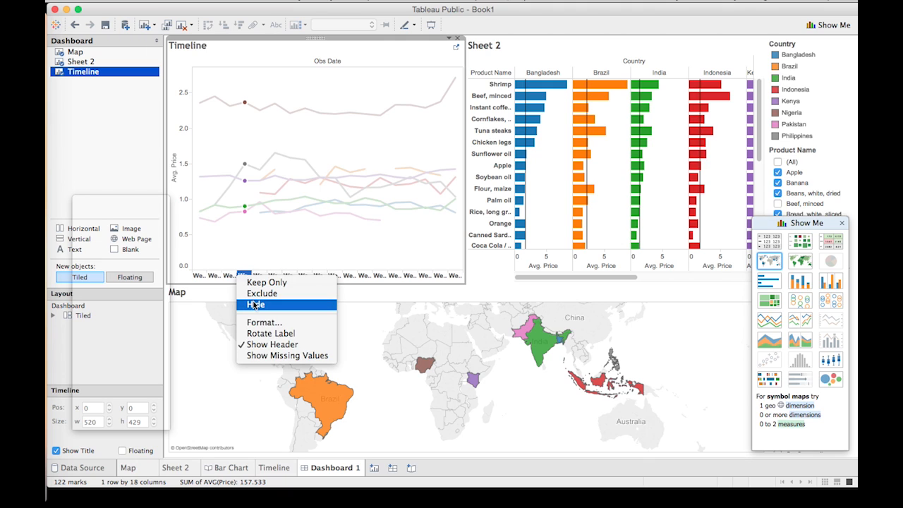
pyautogui.click(255, 304)
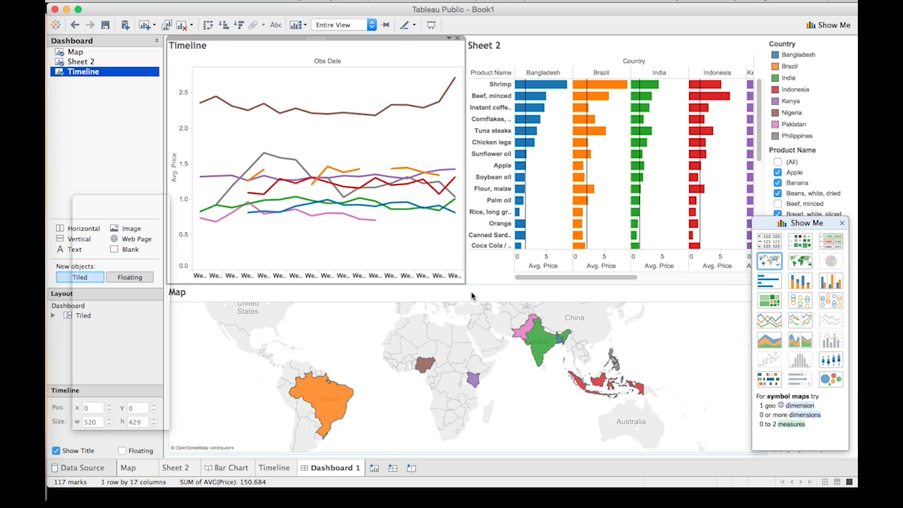
pyautogui.click(736, 63)
pyautogui.click(691, 62)
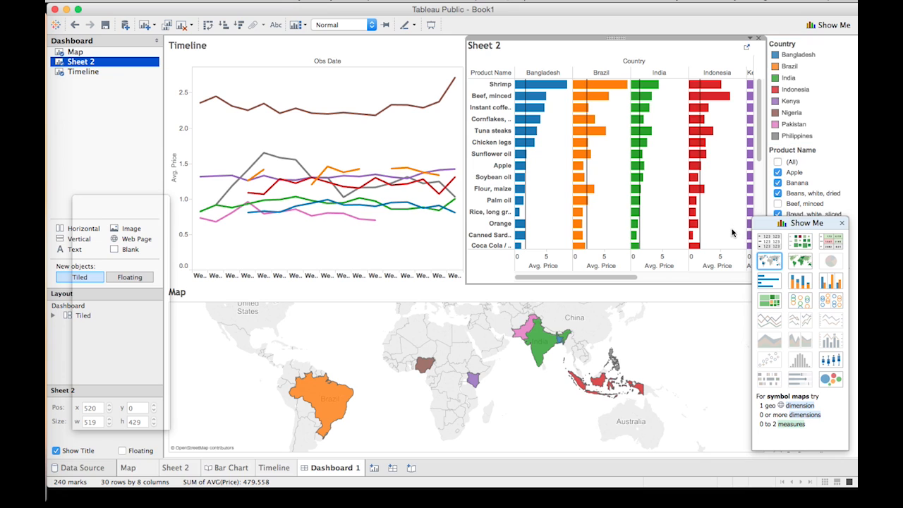
pyautogui.moveTo(527, 91)
pyautogui.rightClick(507, 54)
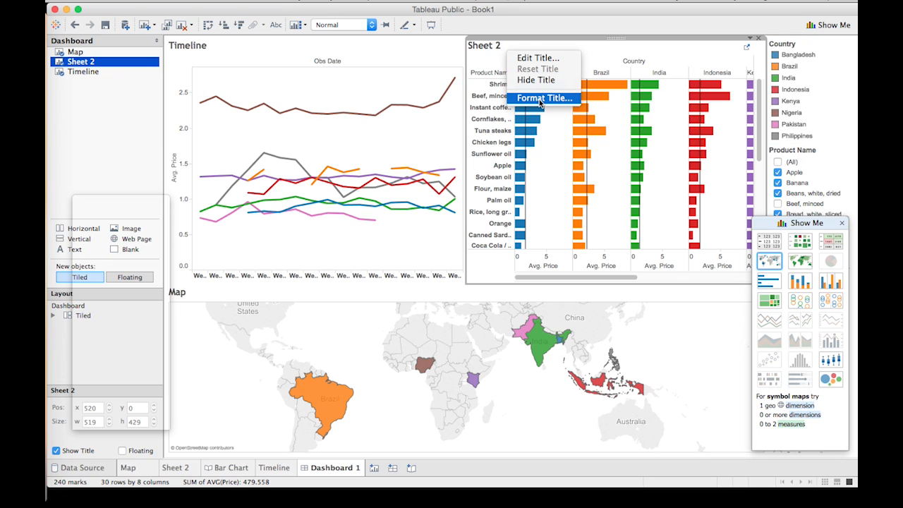
pyautogui.click(583, 45)
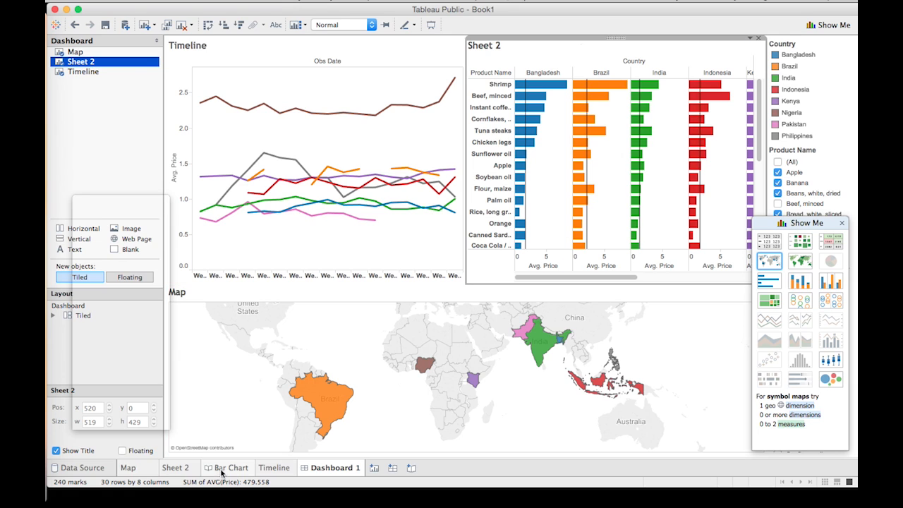
pyautogui.moveTo(224, 471)
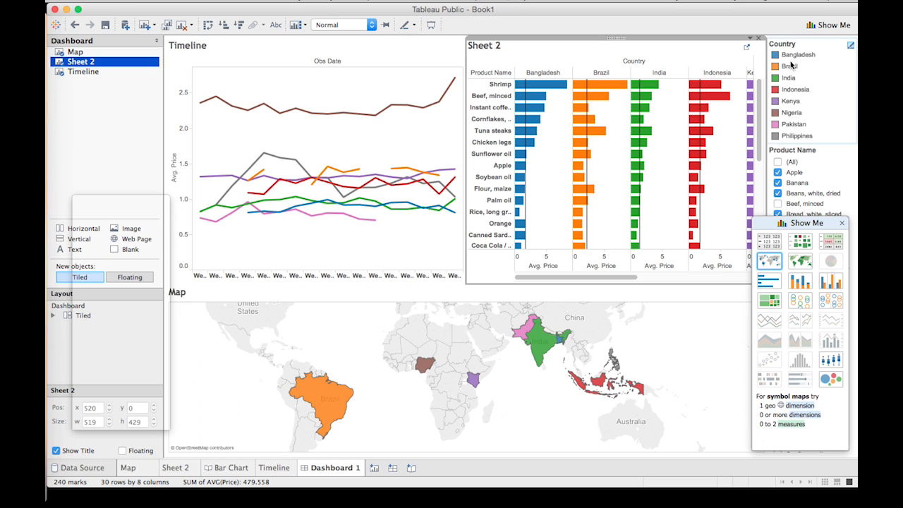
# Step: Change the Product Name filter to Multiple Values (Dropdown) and move the Show Me panel away from the filter area
pyautogui.click(844, 153)
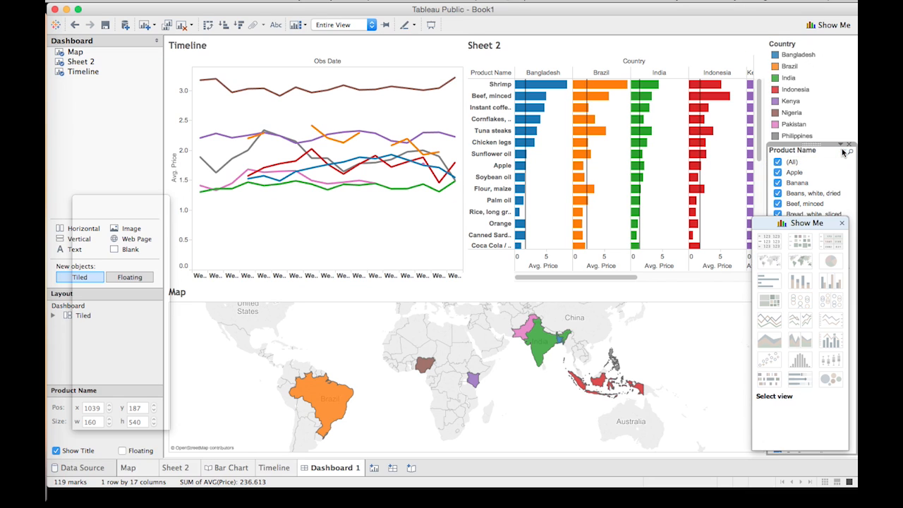
pyautogui.click(839, 145)
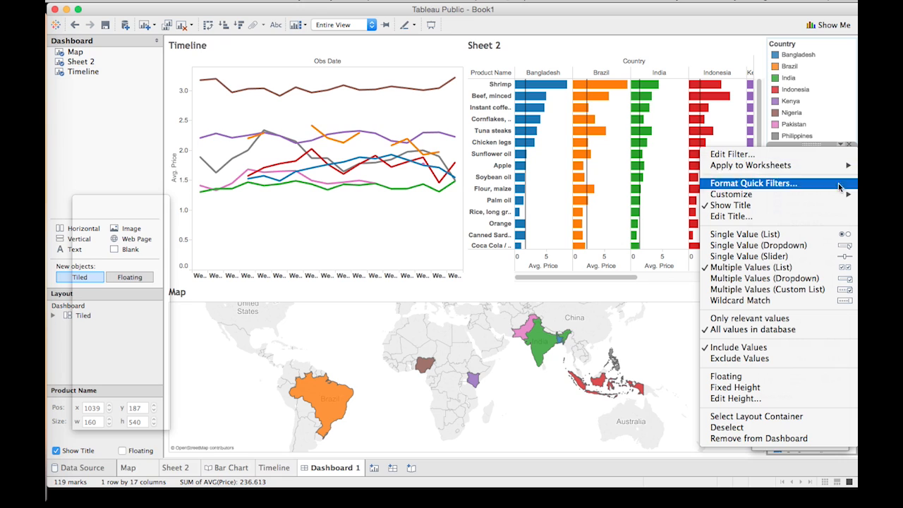
pyautogui.click(830, 278)
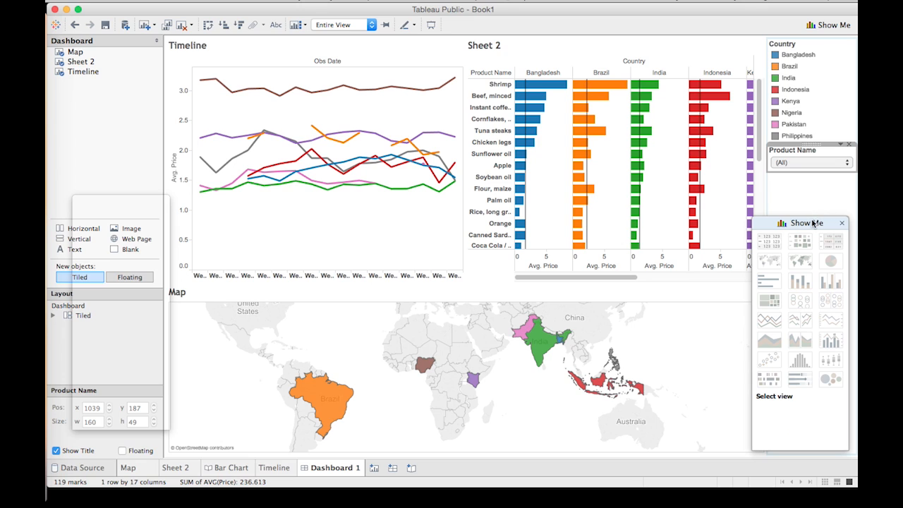
pyautogui.moveTo(814, 224); pyautogui.dragTo(135, 202)
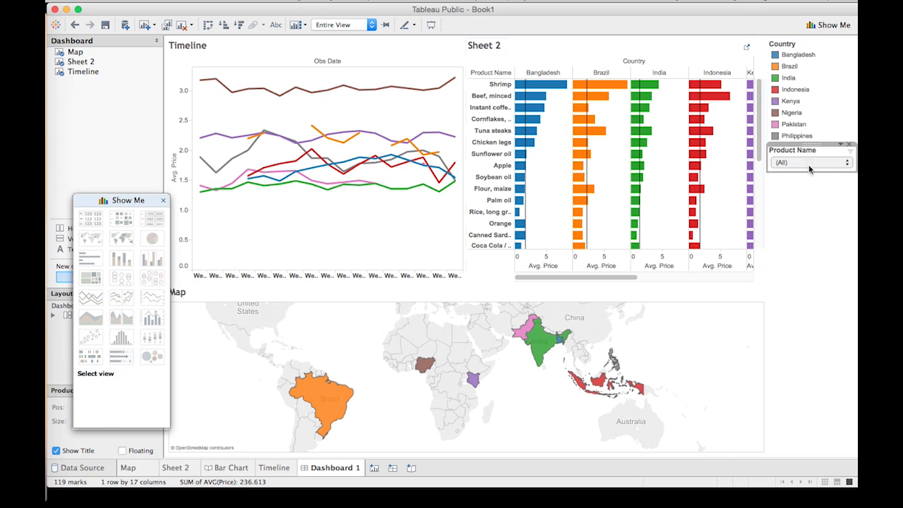
# Step: Remove the Country color legend from the dashboard
pyautogui.moveTo(825, 145); pyautogui.dragTo(825, 177)
pyautogui.rightClick(828, 47)
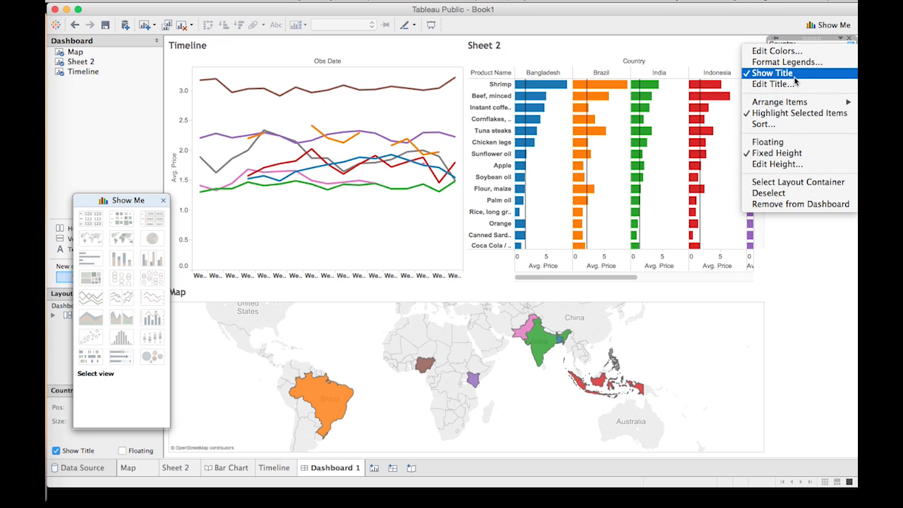
pyautogui.click(839, 38)
pyautogui.click(840, 39)
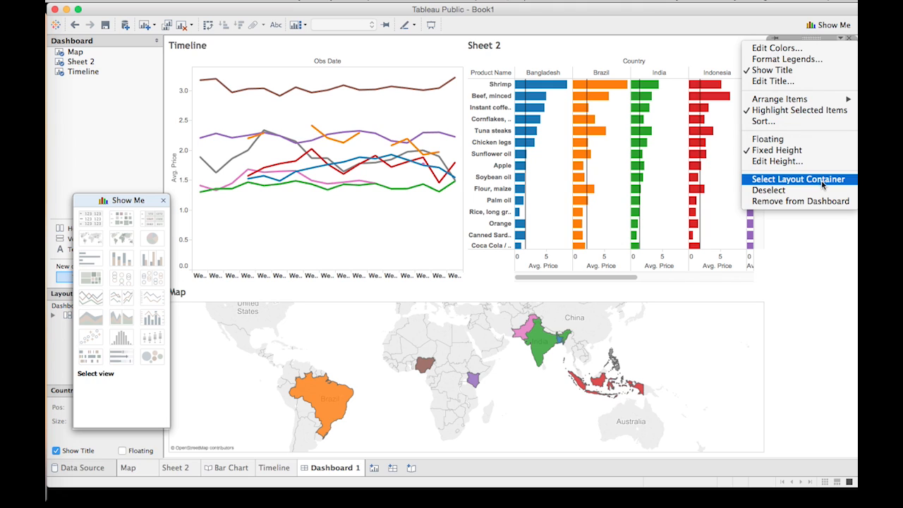
pyautogui.click(824, 201)
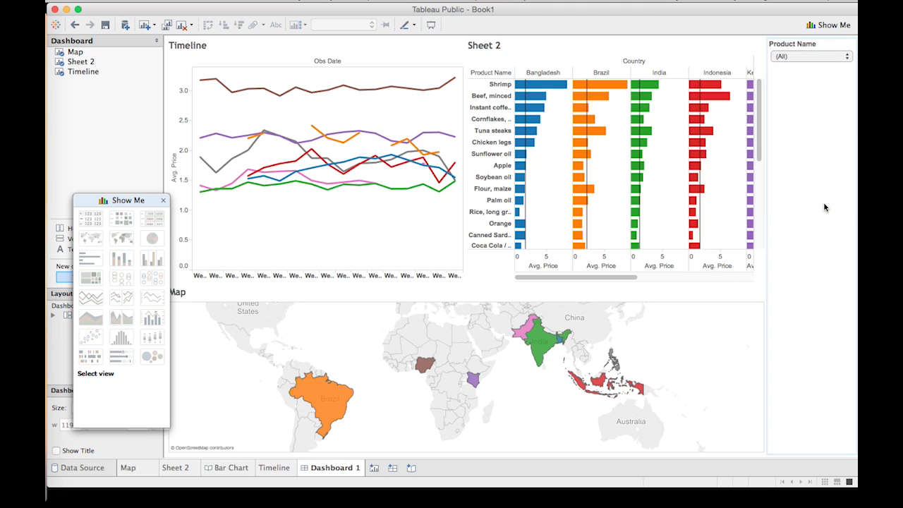
# Step: Float the Product Name filter over the lower-left corner of the Map and shift the Show Me panel farther off the canvas
pyautogui.click(804, 48)
pyautogui.click(619, 67)
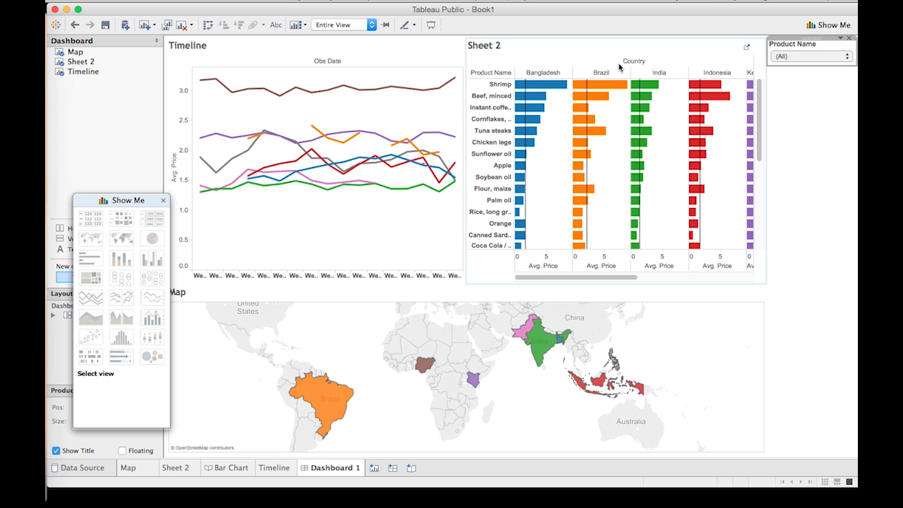
pyautogui.moveTo(808, 43); pyautogui.dragTo(255, 245)
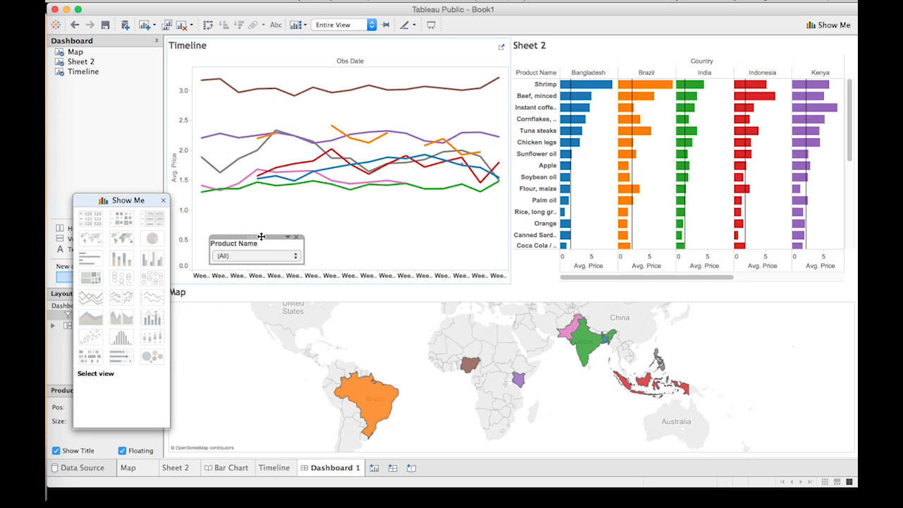
pyautogui.moveTo(261, 236); pyautogui.dragTo(218, 410)
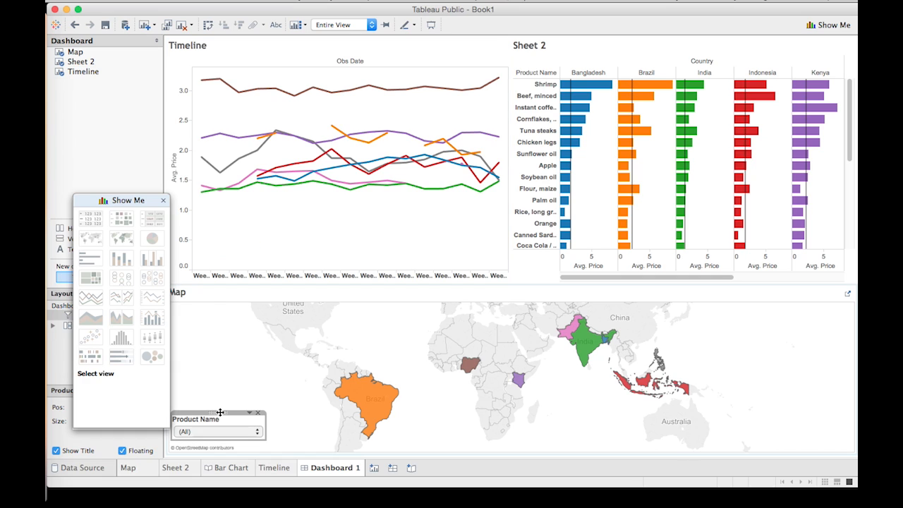
pyautogui.click(241, 367)
pyautogui.moveTo(125, 202); pyautogui.dragTo(90, 158)
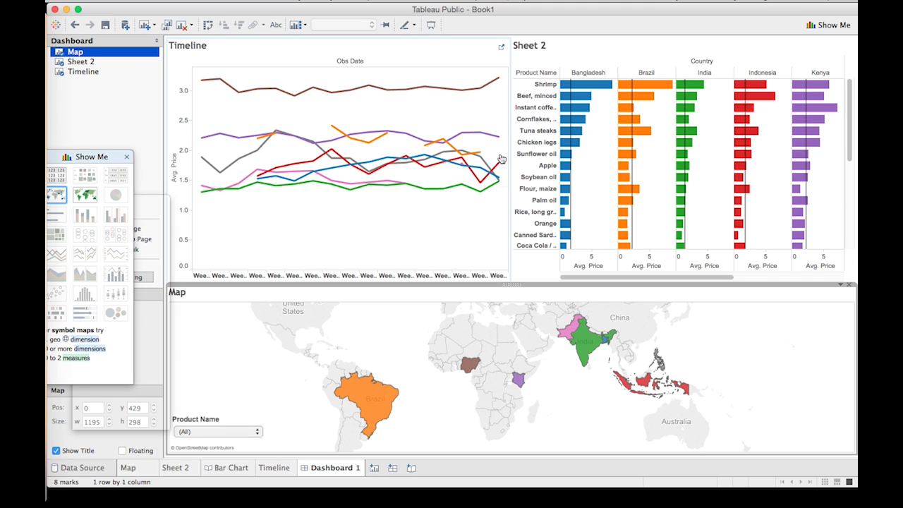
# Step: Select India on the Map and set the Map to be used as a filter for the dashboard
pyautogui.click(591, 345)
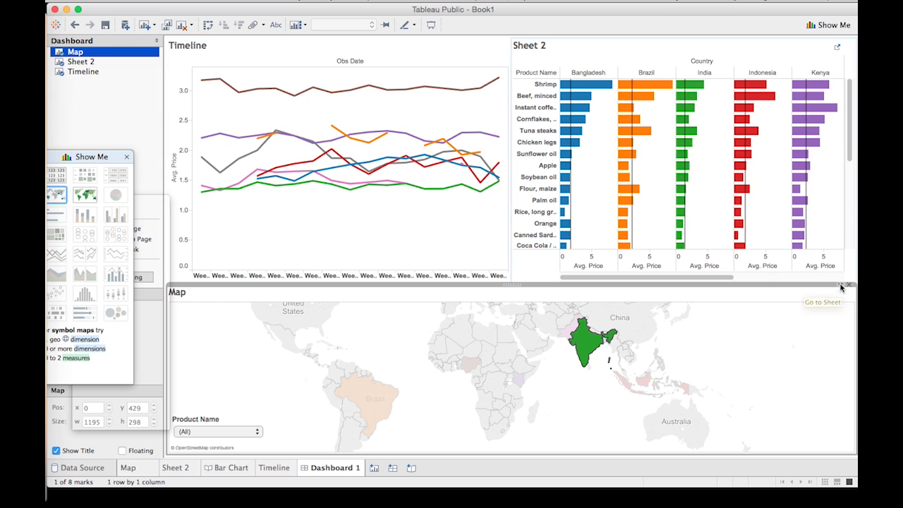
pyautogui.click(840, 284)
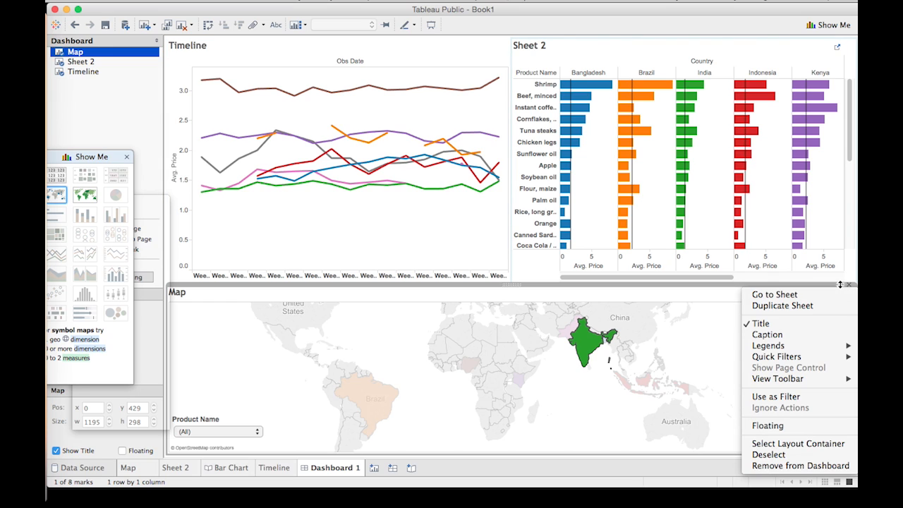
pyautogui.click(830, 399)
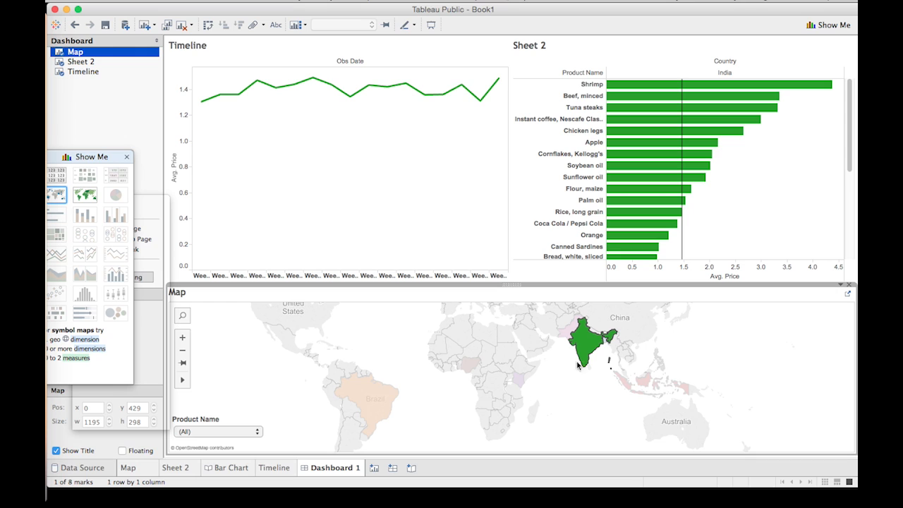
# Step: Try the Map filter by selecting Brazil, Kenya, Nigeria, Indonesia and Pakistan one after another
pyautogui.moveTo(587, 343)
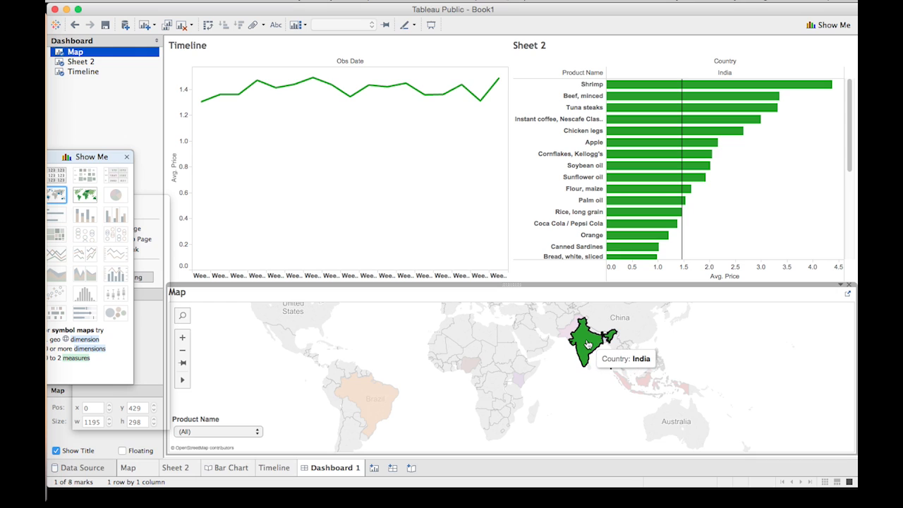
pyautogui.click(474, 372)
pyautogui.click(386, 401)
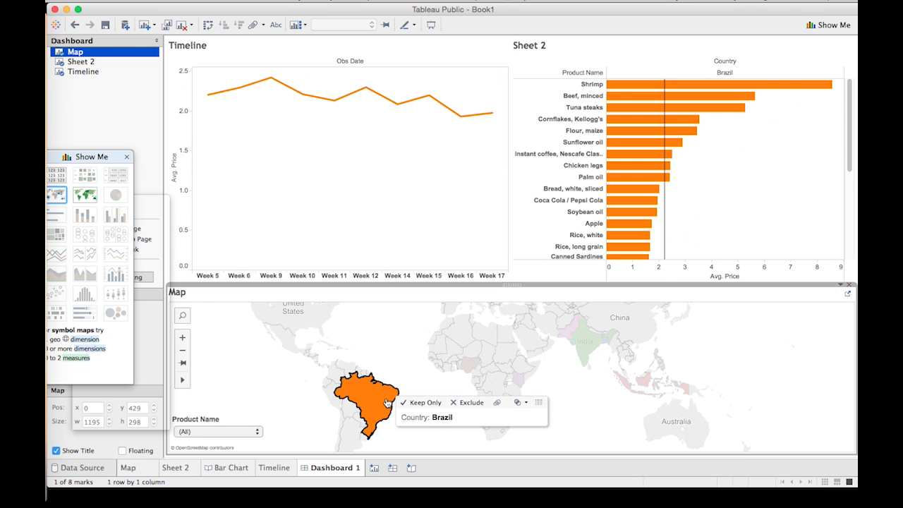
pyautogui.click(519, 373)
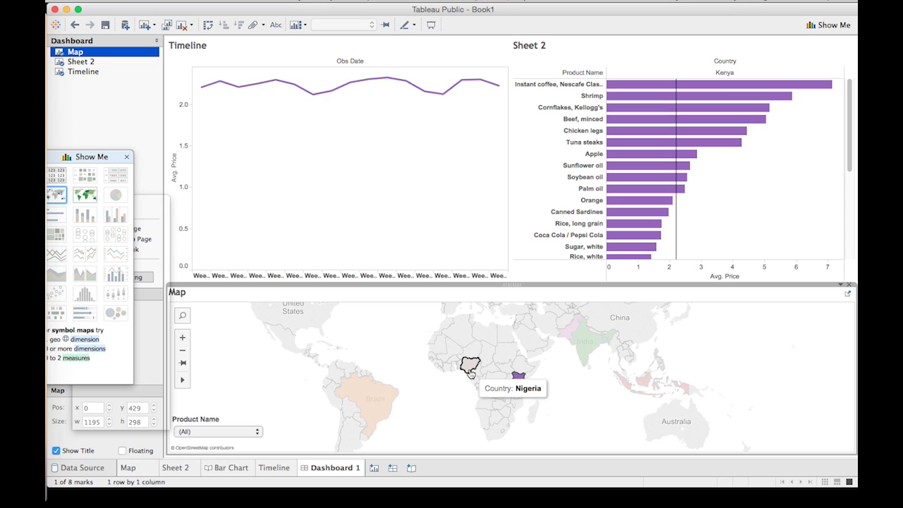
pyautogui.click(469, 365)
pyautogui.click(623, 382)
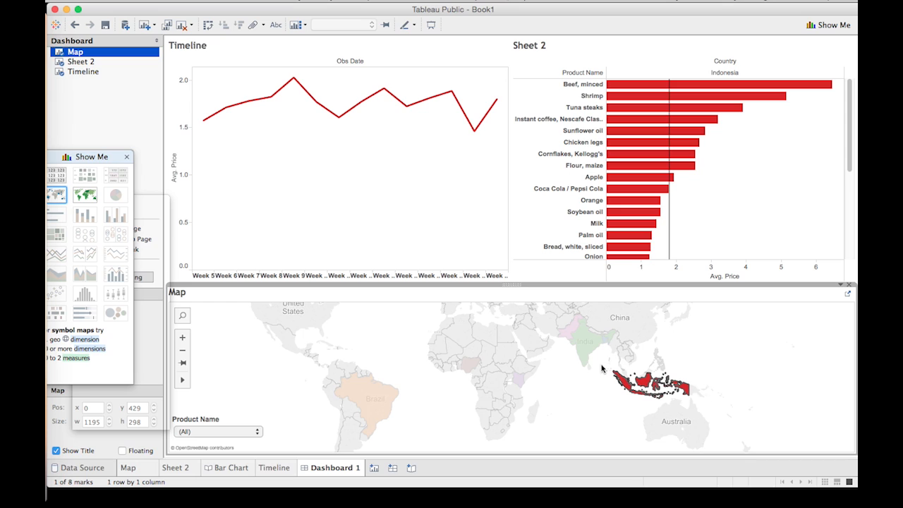
pyautogui.click(564, 333)
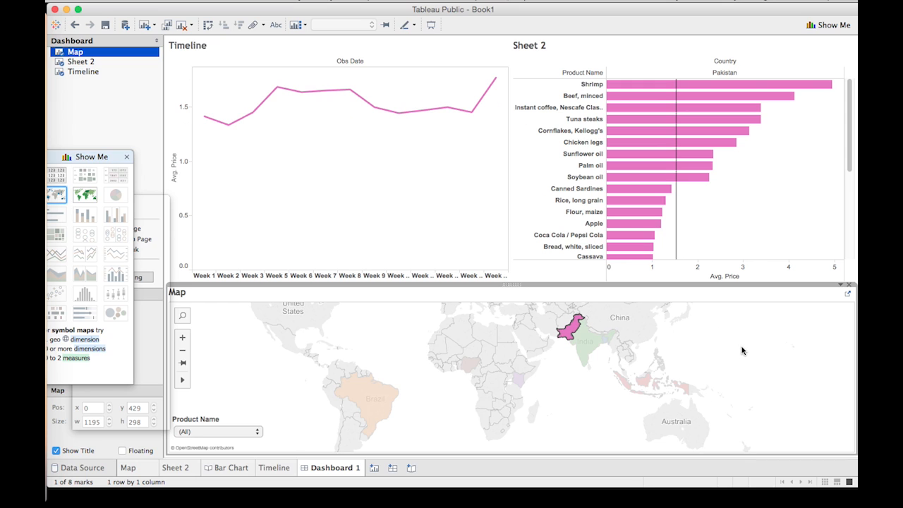
# Step: Apply the Product Name filter to all worksheets using this data source
pyautogui.click(248, 423)
pyautogui.click(250, 414)
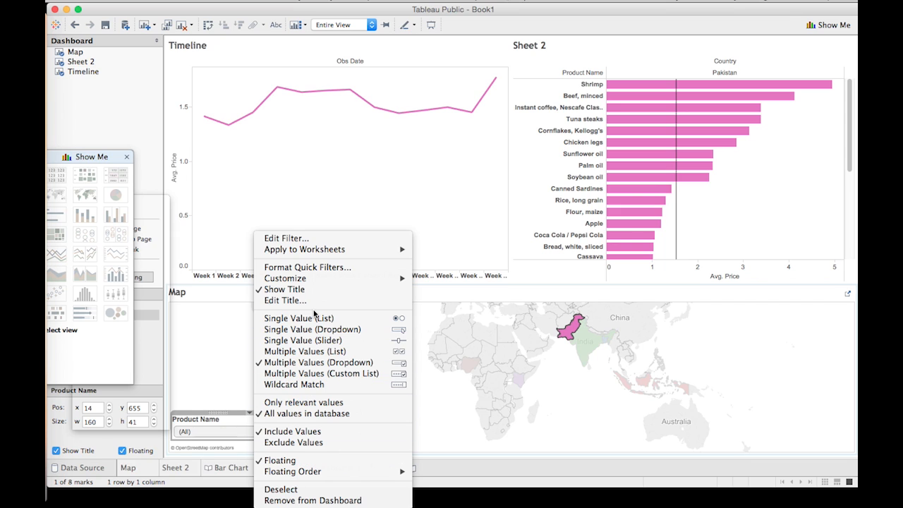
pyautogui.moveTo(333, 249)
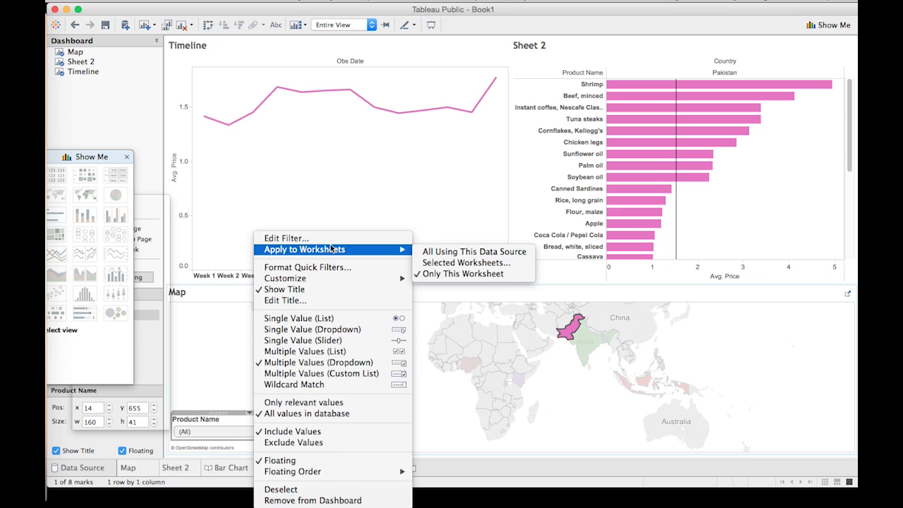
pyautogui.click(471, 254)
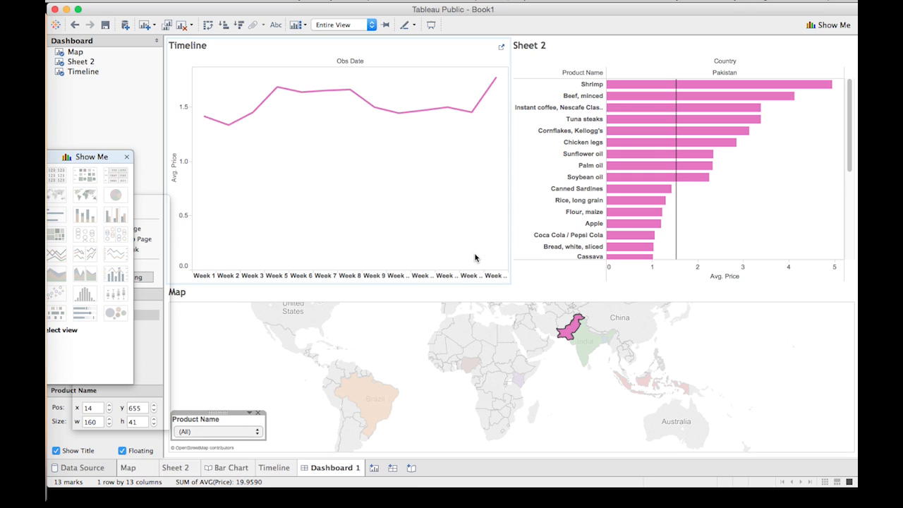
# Step: Clear all products in the Product Name filter, select Apple, and replace it with Banana
pyautogui.click(240, 432)
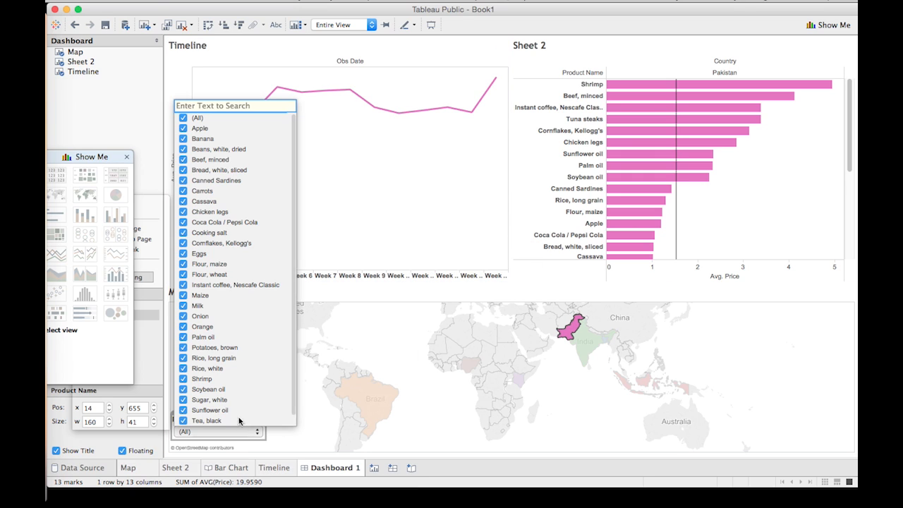
pyautogui.click(227, 430)
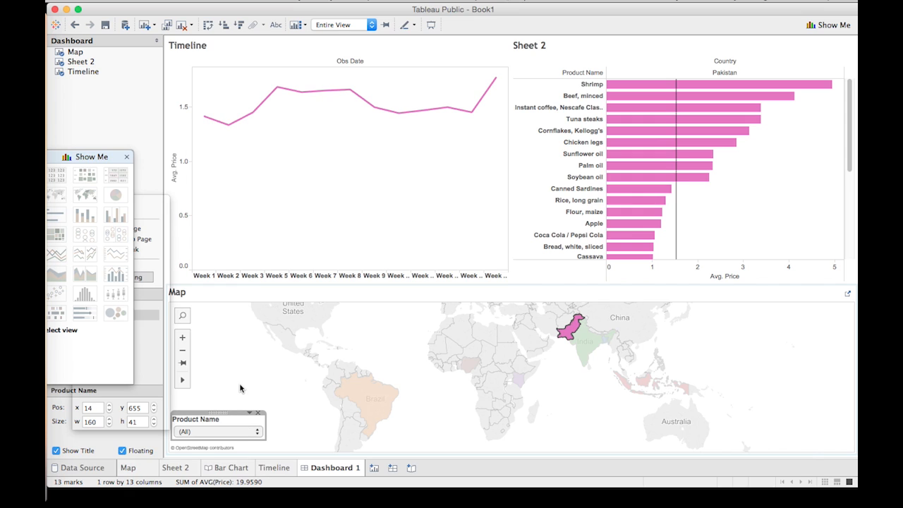
pyautogui.click(212, 431)
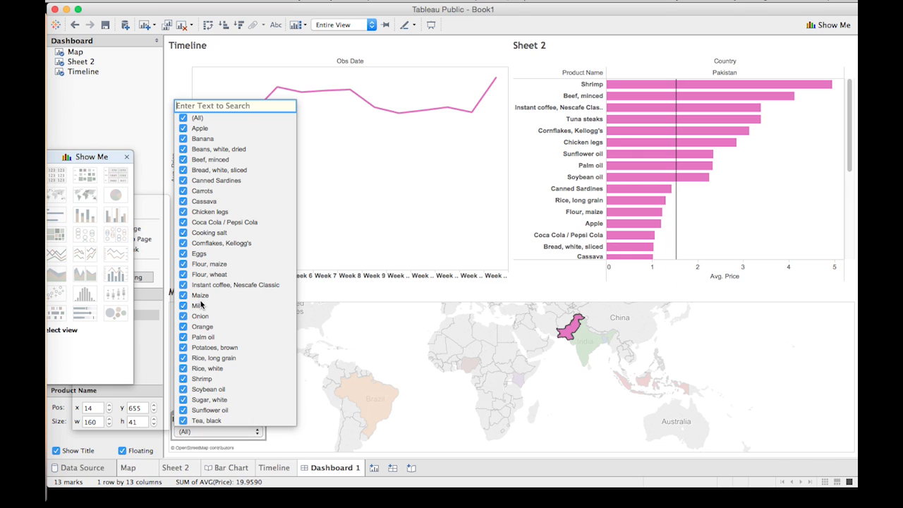
pyautogui.click(183, 117)
pyautogui.click(183, 128)
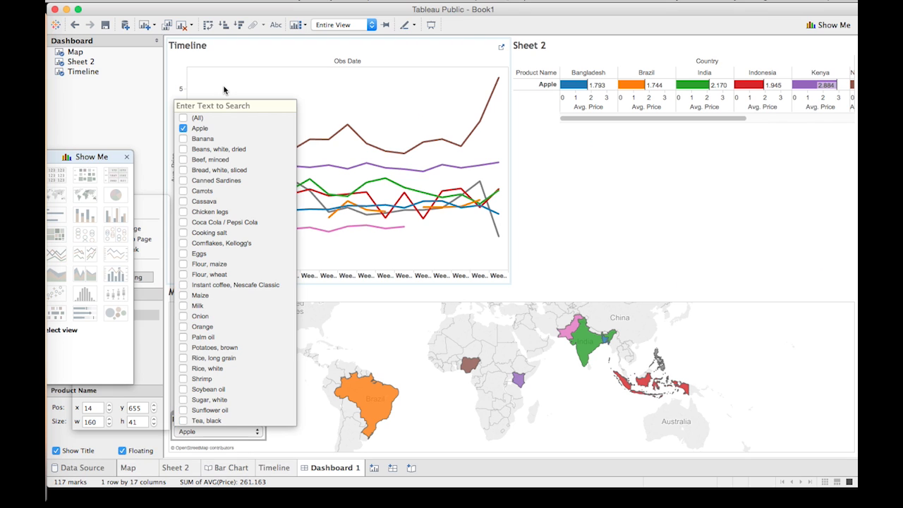
pyautogui.click(184, 139)
pyautogui.click(183, 129)
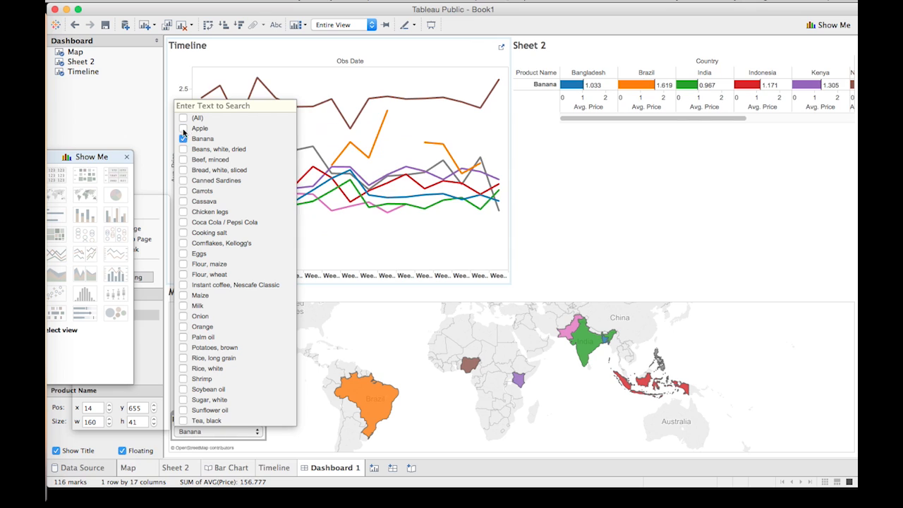
# Step: Add Beef, minced and Bread, white, sliced to the Product Name filter alongside Banana
pyautogui.click(184, 149)
pyautogui.click(184, 150)
pyautogui.click(184, 160)
pyautogui.click(184, 170)
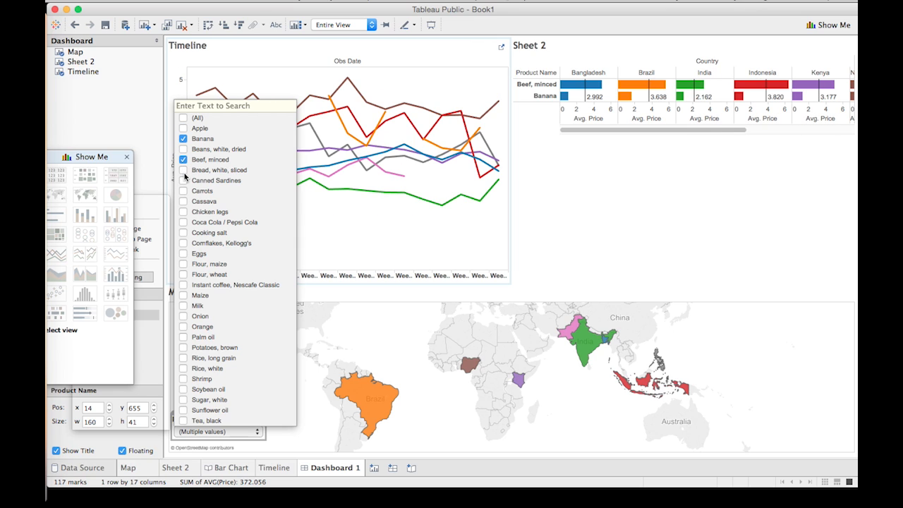
# Step: Narrow the Product Name filter to Carrots only, removing the bread, beef and banana selections
pyautogui.click(183, 191)
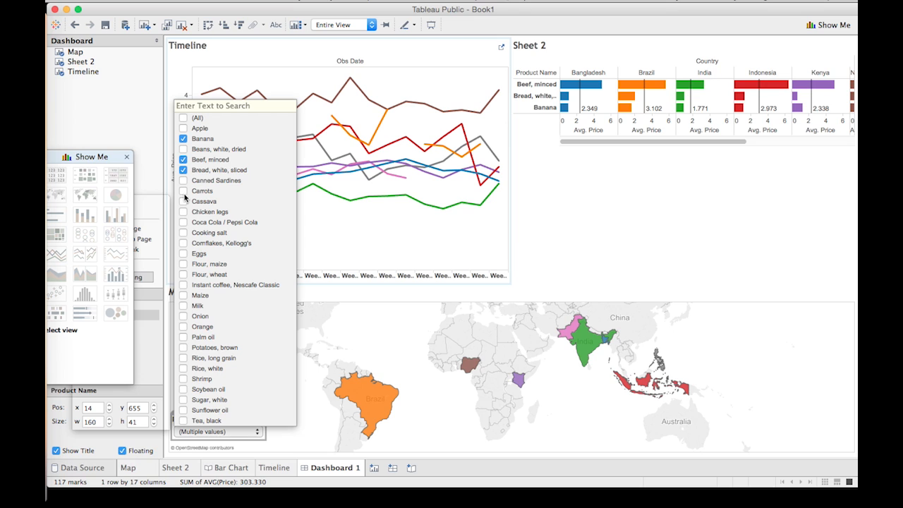
pyautogui.click(184, 170)
pyautogui.click(184, 159)
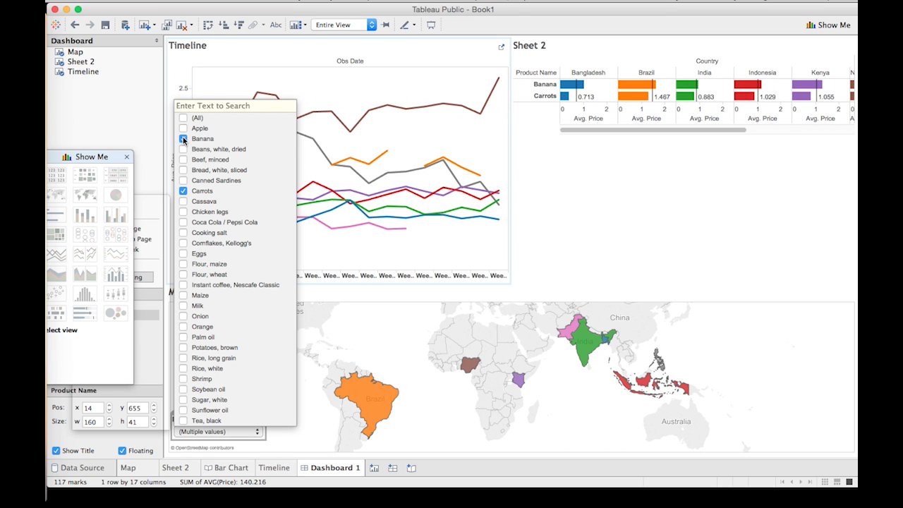
pyautogui.click(183, 139)
pyautogui.click(254, 88)
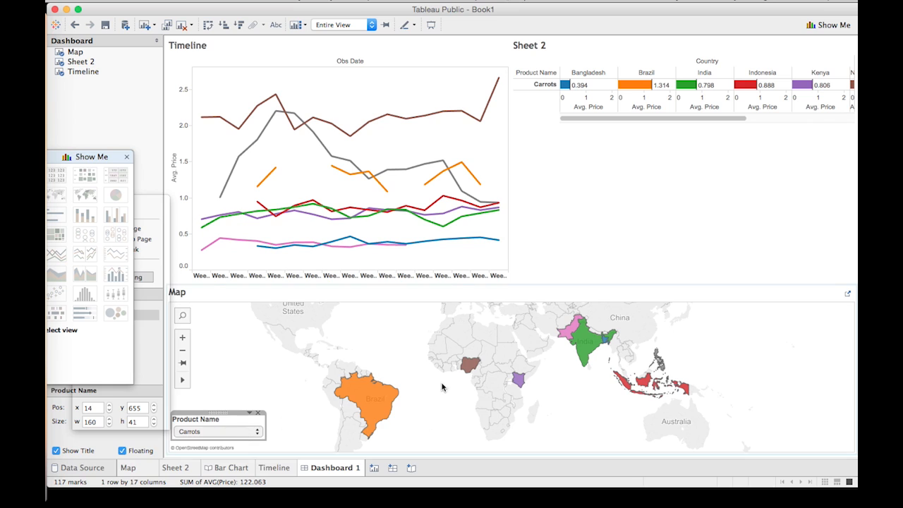
# Step: Filter the dashboard to Kenya through the map, and set the Sheet 2 view to be used as a filter
pyautogui.click(518, 380)
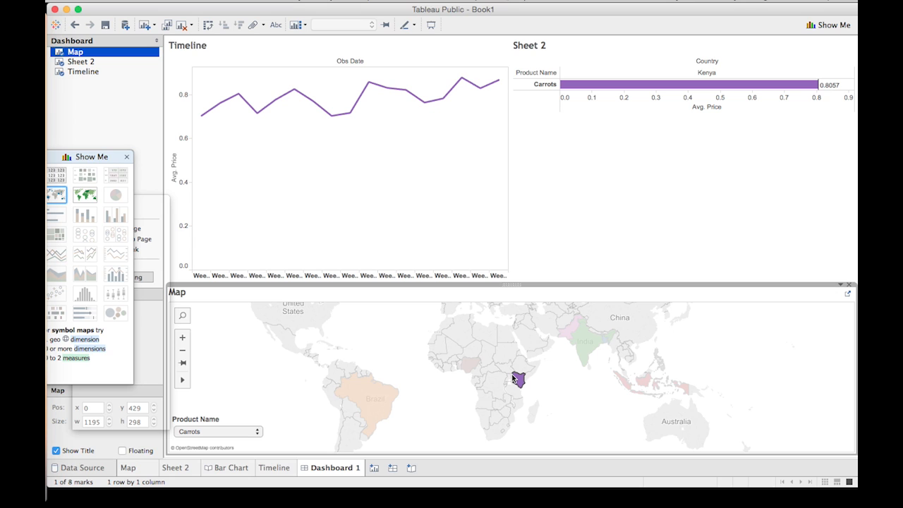
pyautogui.click(780, 127)
pyautogui.click(847, 15)
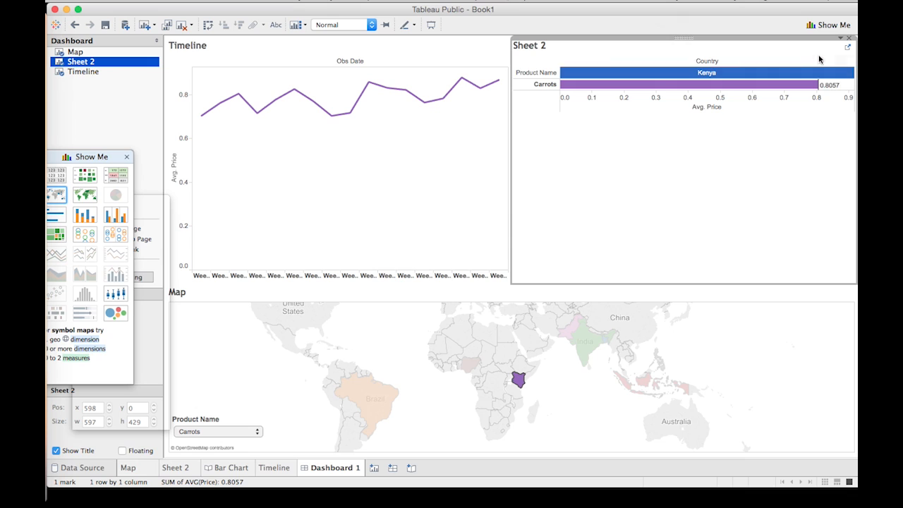
pyautogui.click(839, 38)
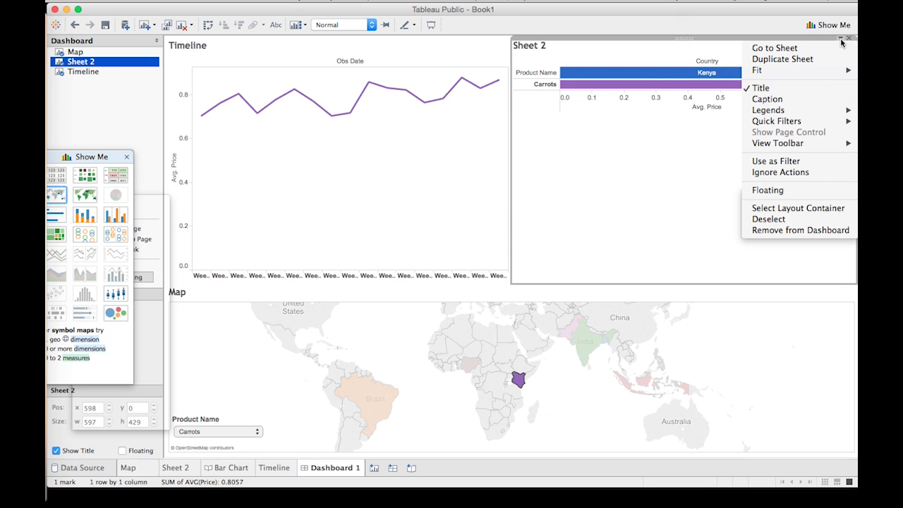
pyautogui.moveTo(831, 70)
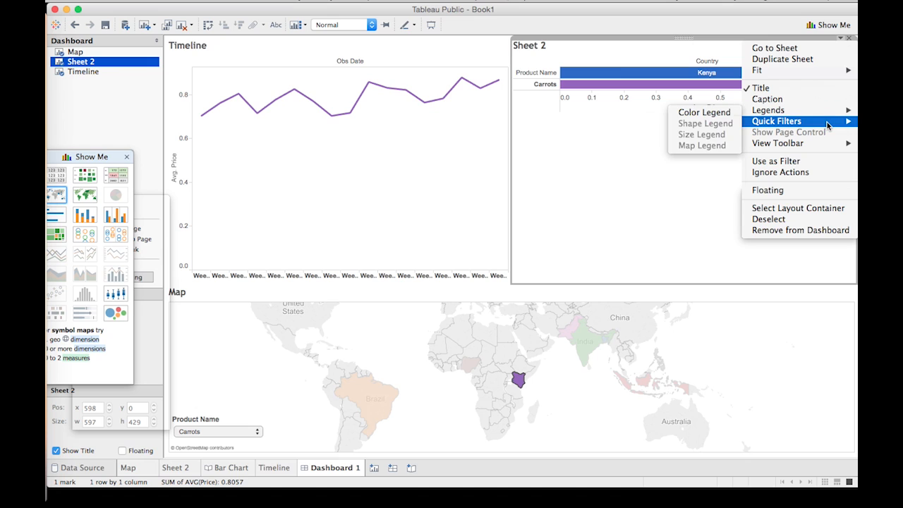
pyautogui.moveTo(827, 124)
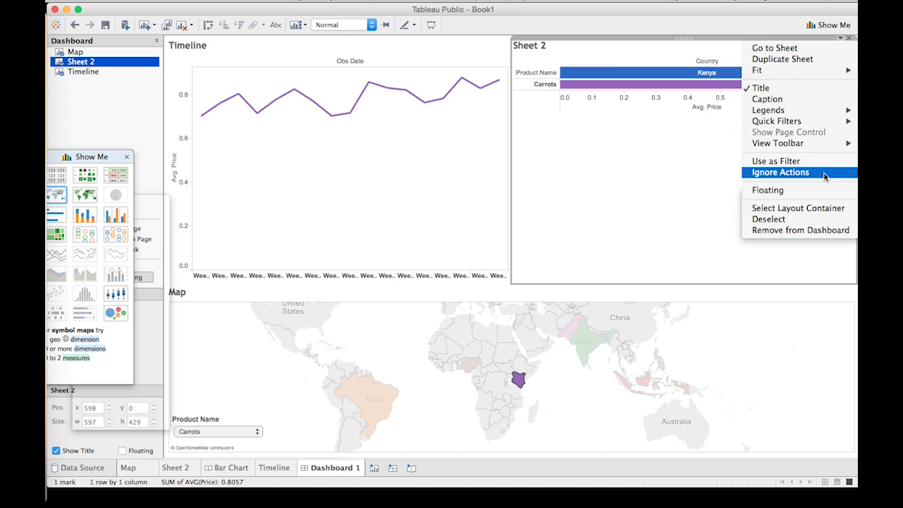
pyautogui.click(797, 162)
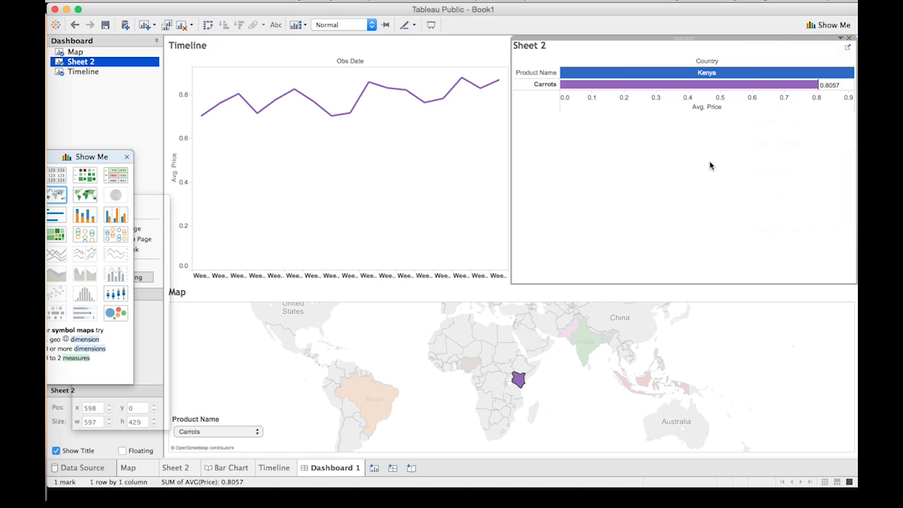
pyautogui.click(796, 61)
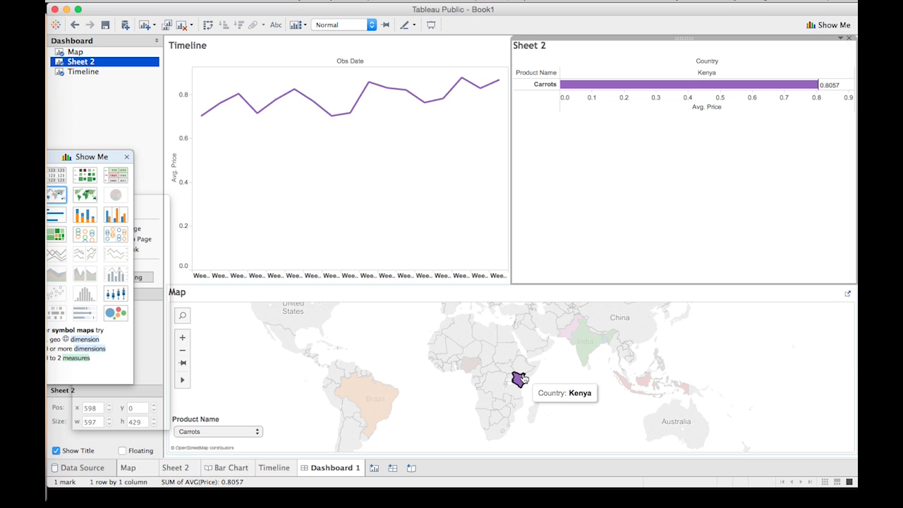
# Step: Filter the dashboard to Nigeria and to Brazil through the map, and restore all products in the Product Name filter
pyautogui.click(479, 366)
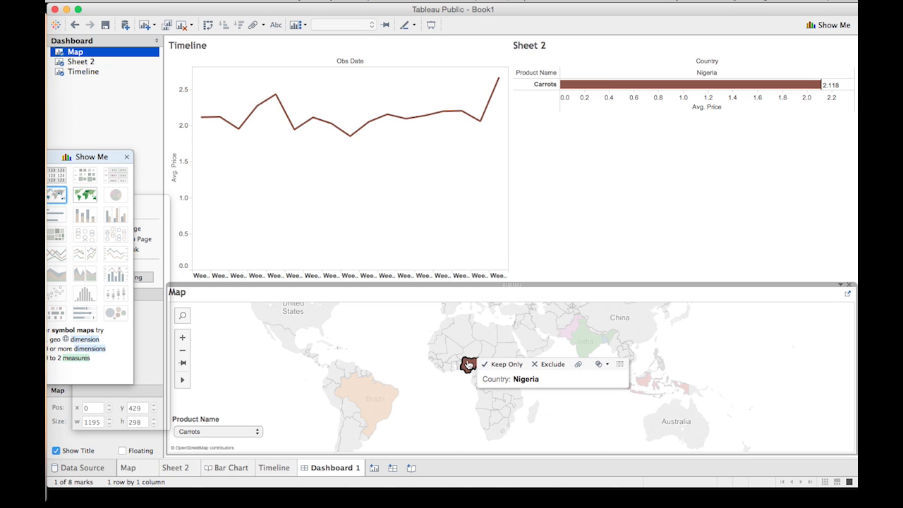
pyautogui.click(362, 399)
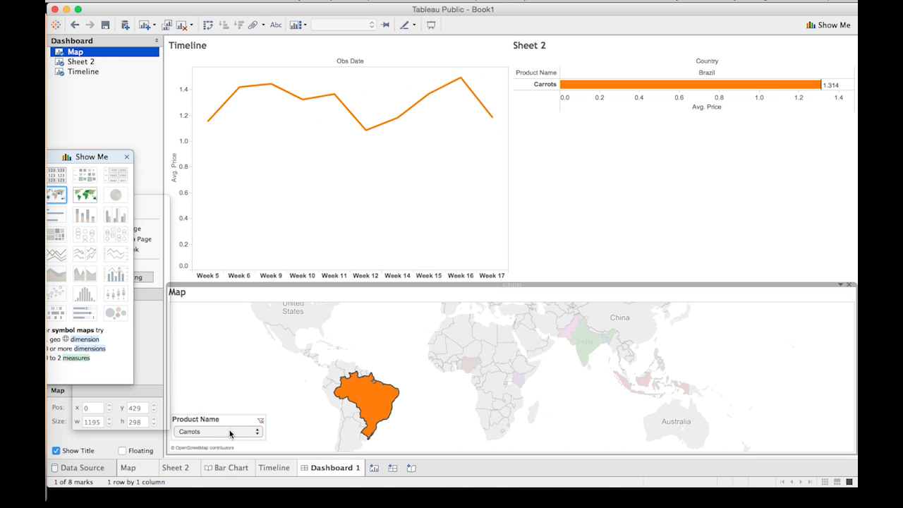
pyautogui.click(231, 433)
pyautogui.click(183, 118)
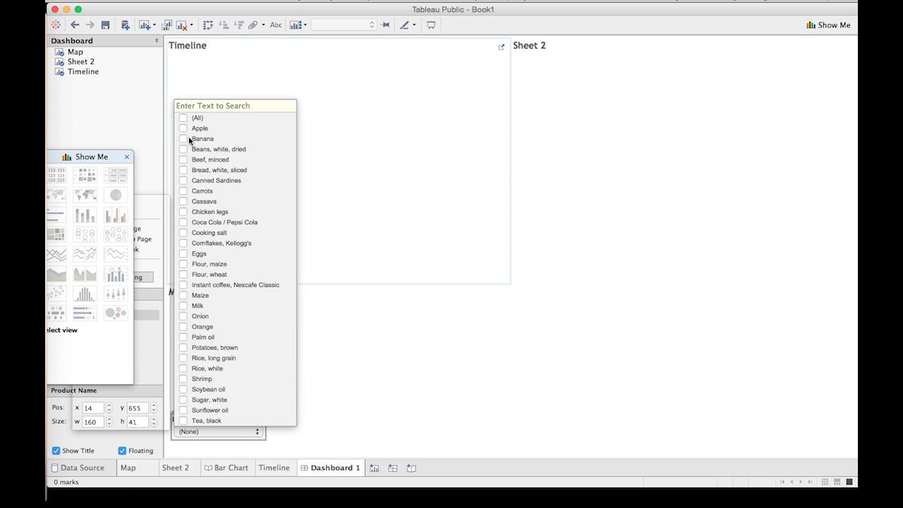
pyautogui.click(325, 269)
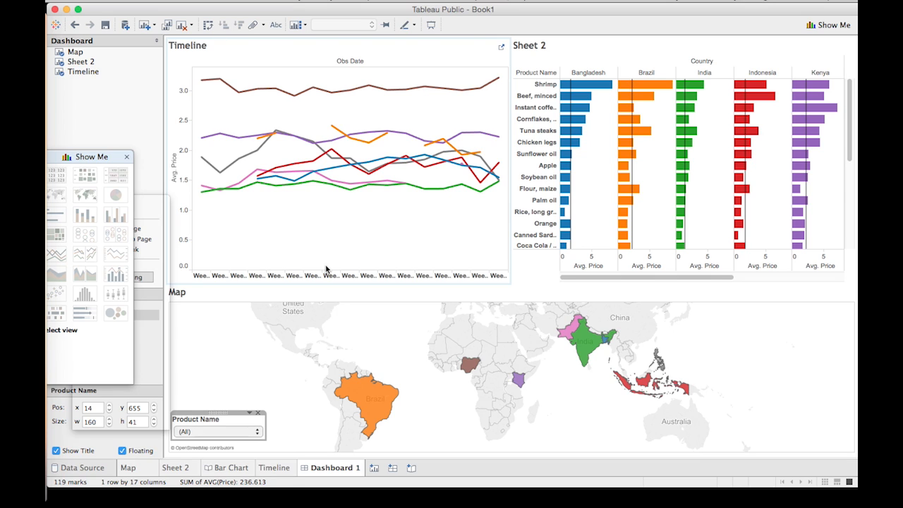
pyautogui.click(386, 209)
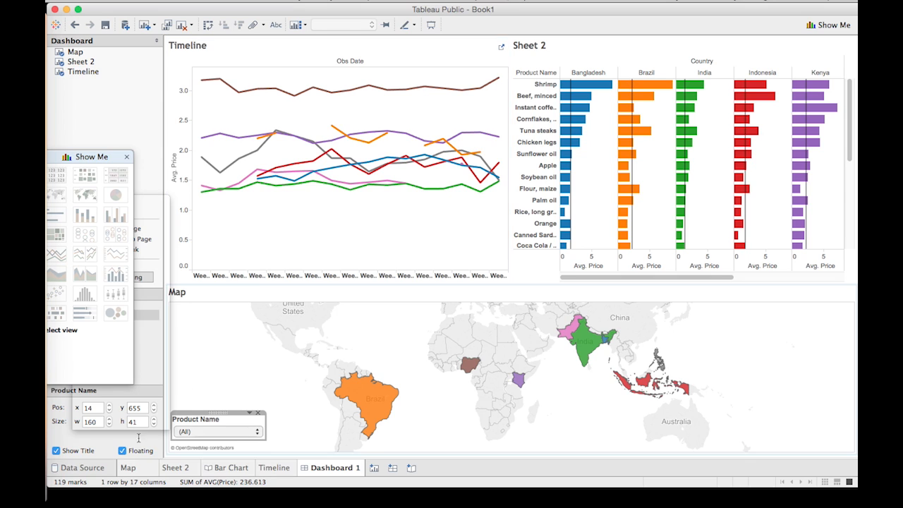
# Step: Add a new blank point to the Bar Chart story and place Dashboard 1 in it
pyautogui.click(194, 471)
pyautogui.click(221, 469)
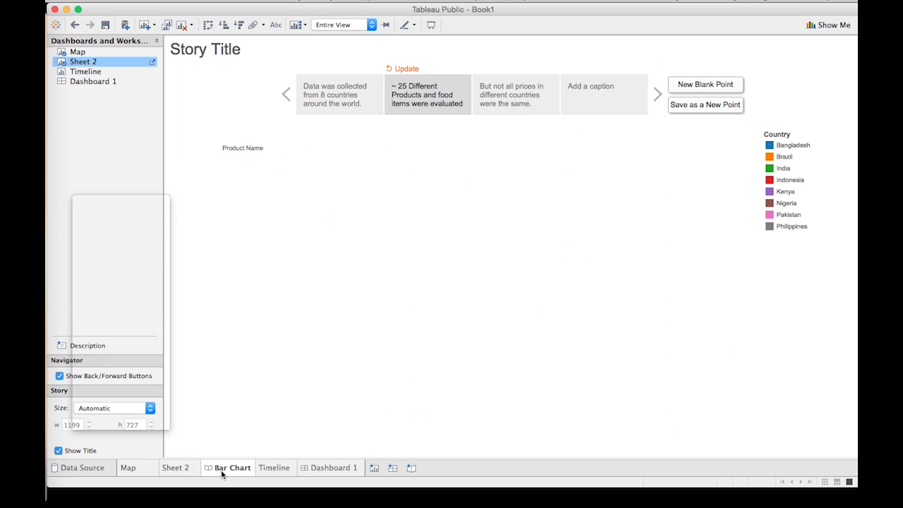
pyautogui.click(715, 85)
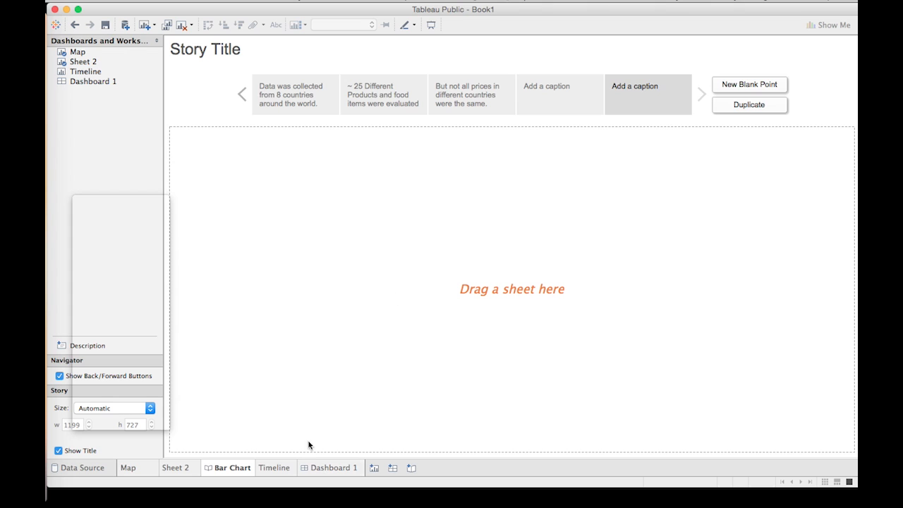
pyautogui.moveTo(93, 82); pyautogui.dragTo(347, 260)
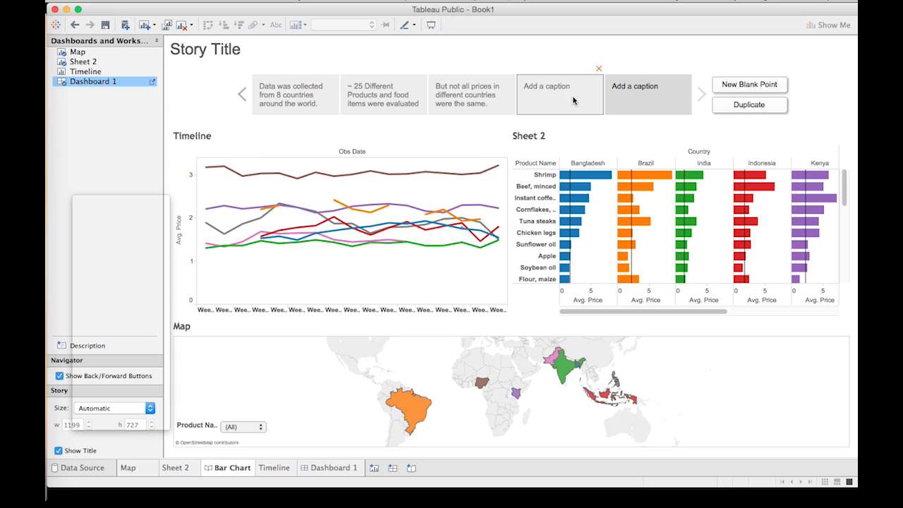
# Step: Caption the dashboard's story point "Exploratory Dashboard presenting price country analysis"
pyautogui.doubleClick(660, 97)
pyautogui.write('Expl')
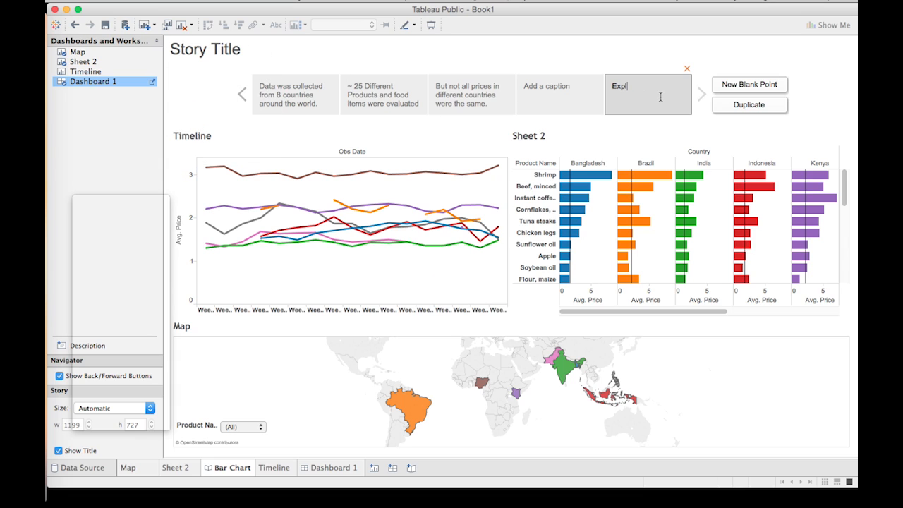
pyautogui.write('oratory Dashboard presenting pr')
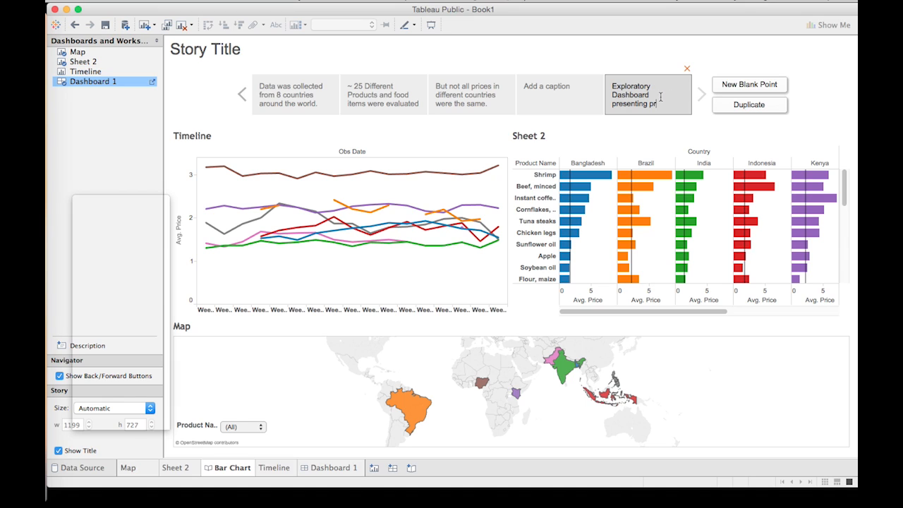
pyautogui.write('ice country and')
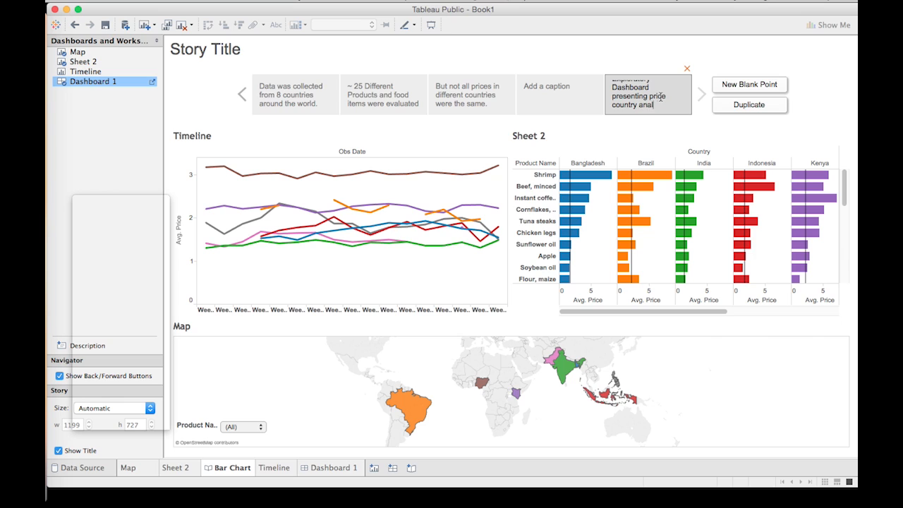
# Step: Delete the uncaptioned story point before the dashboard point, and make the story's caption boxes wider and taller
pyautogui.click(598, 68)
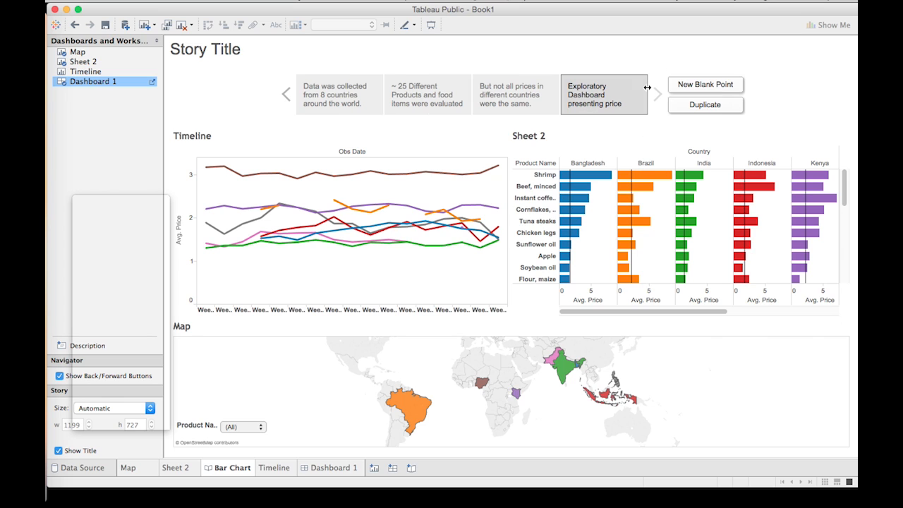
pyautogui.moveTo(648, 85); pyautogui.dragTo(677, 85)
pyautogui.moveTo(654, 114); pyautogui.dragTo(654, 127)
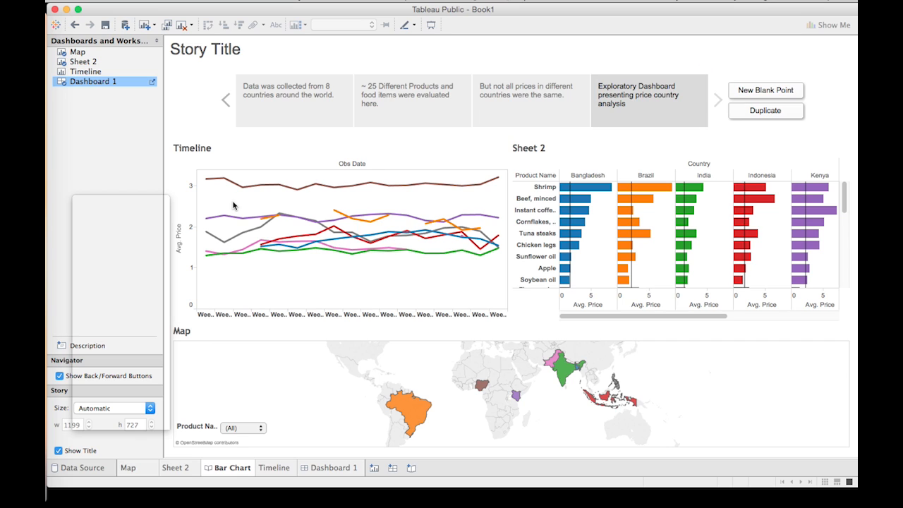
# Step: Add the description "Click on a country to show that country's data. Use the product filter to select different food types." to the dashboard story point
pyautogui.click(87, 346)
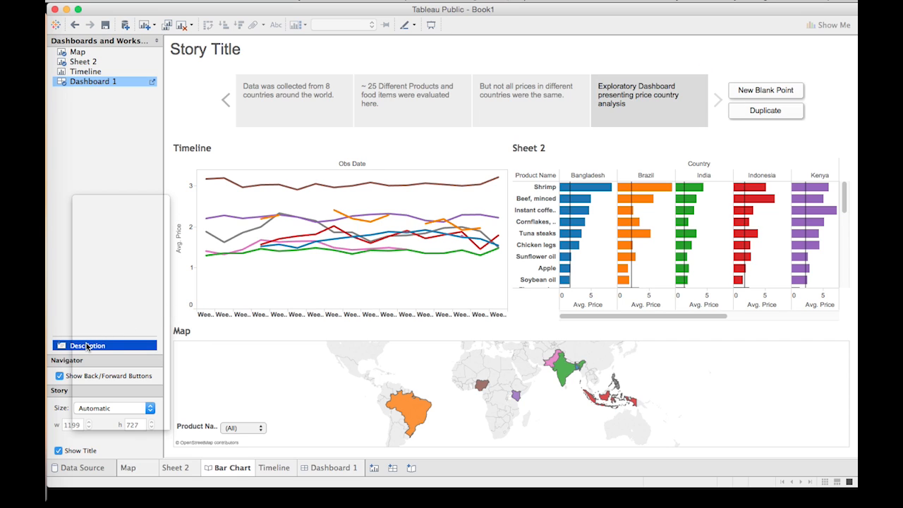
pyautogui.moveTo(86, 346); pyautogui.dragTo(293, 254)
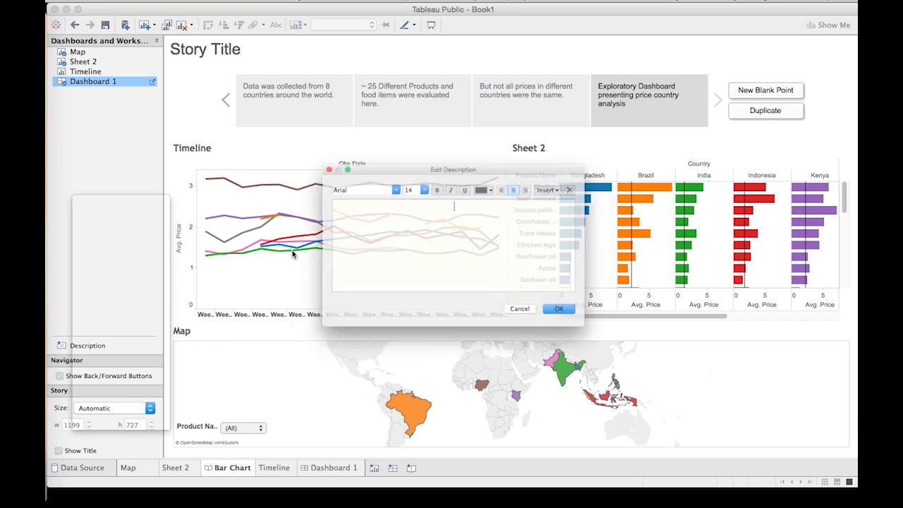
pyautogui.write('Click on ')
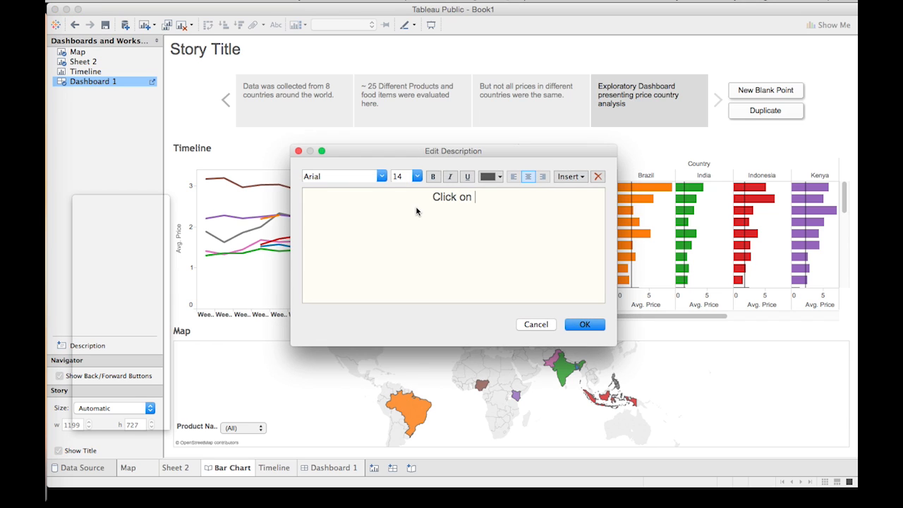
pyautogui.write('a country to show tha')
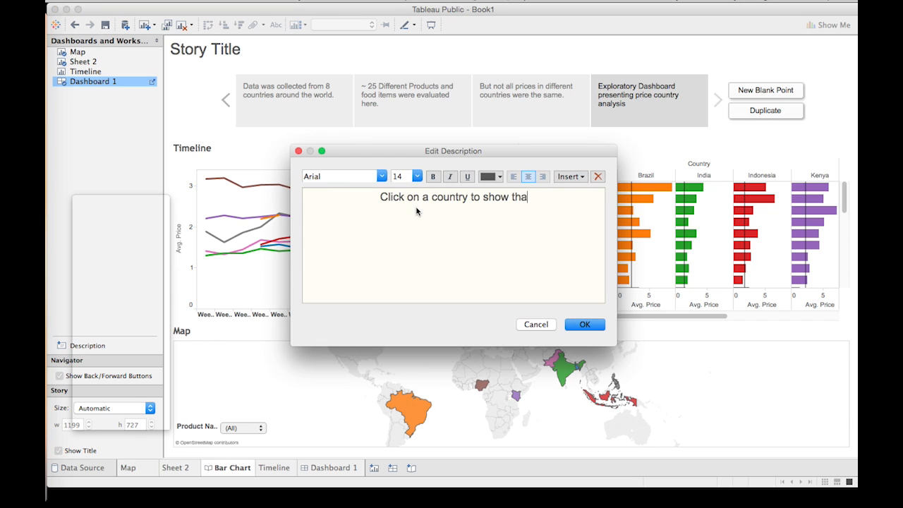
pyautogui.write("t country's dat")
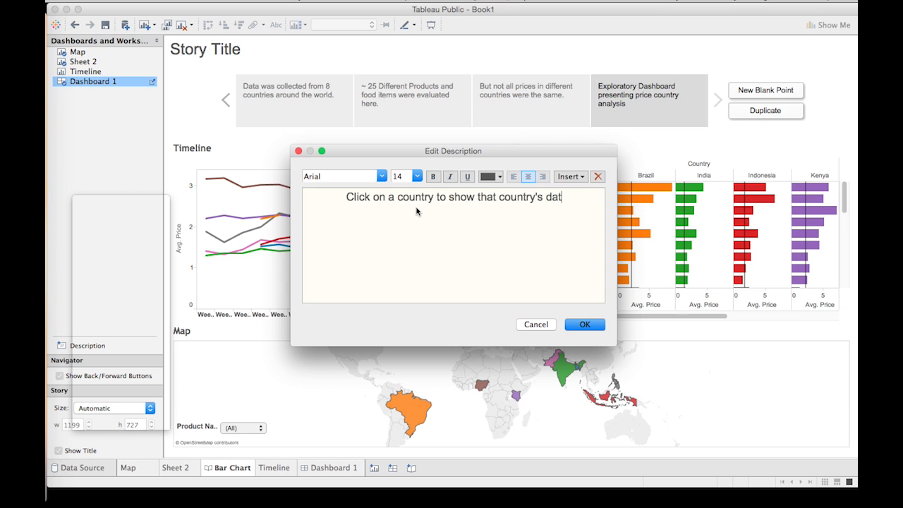
pyautogui.write('a. Use the product ')
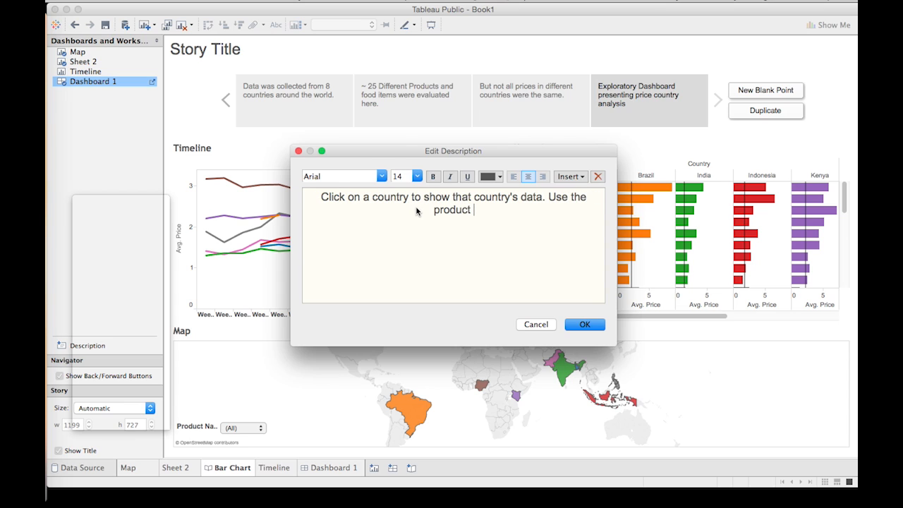
pyautogui.write('filter to see')
pyautogui.press('BackSpace')
pyautogui.write('lect differen')
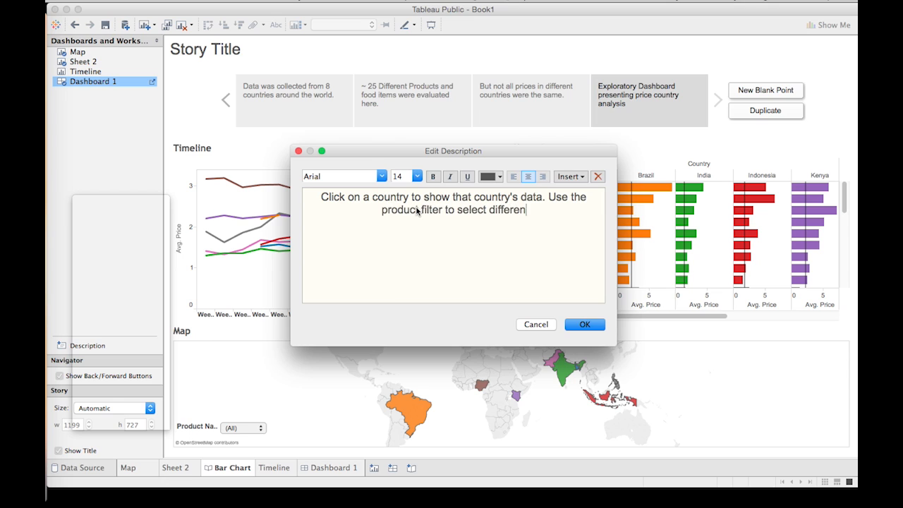
pyautogui.write('t food types.')
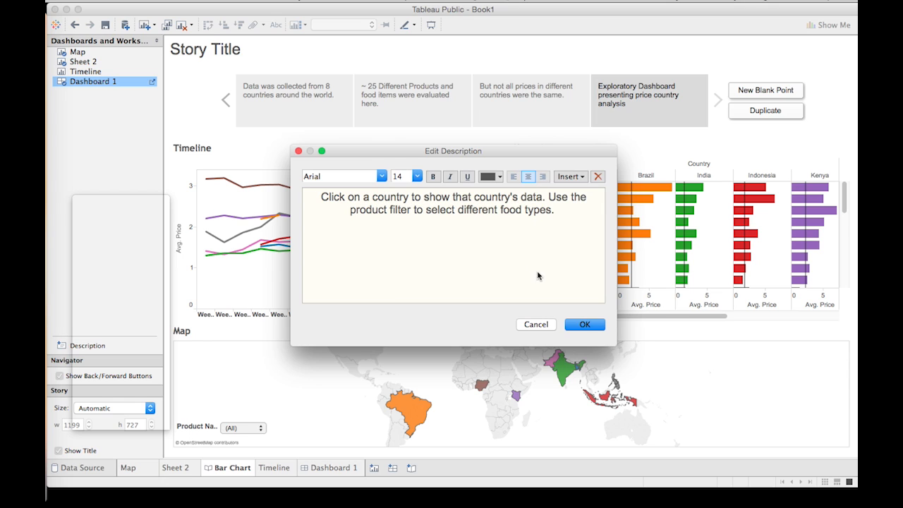
pyautogui.click(582, 320)
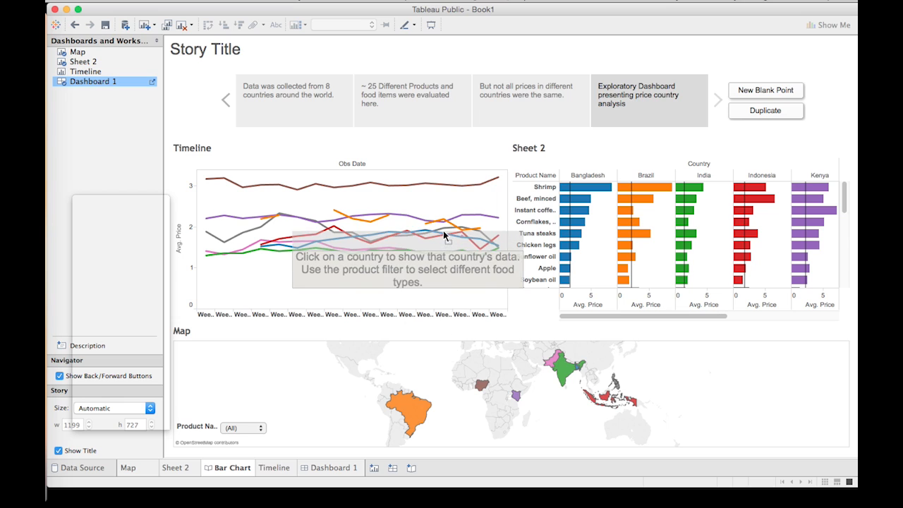
# Step: Move the description box to the map's lower-right corner and make it narrower and taller so all of its text fits
pyautogui.click(445, 256)
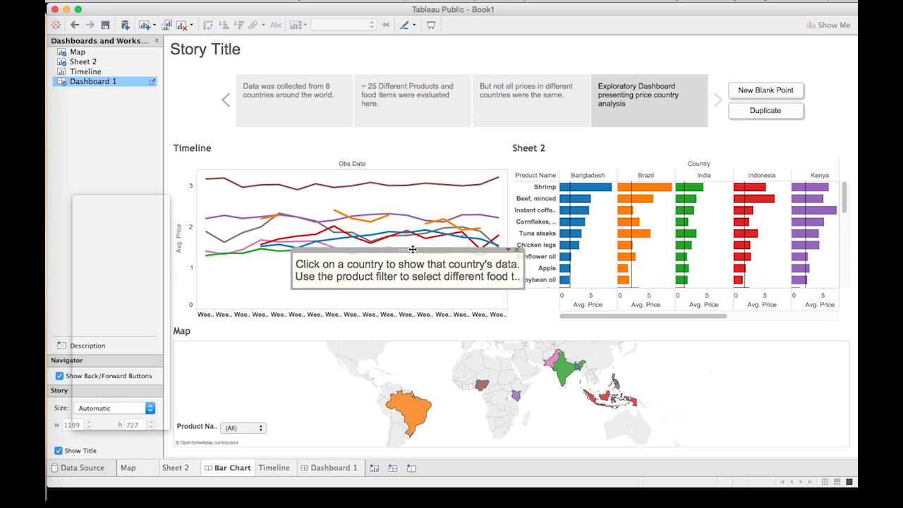
pyautogui.moveTo(409, 251); pyautogui.dragTo(738, 409)
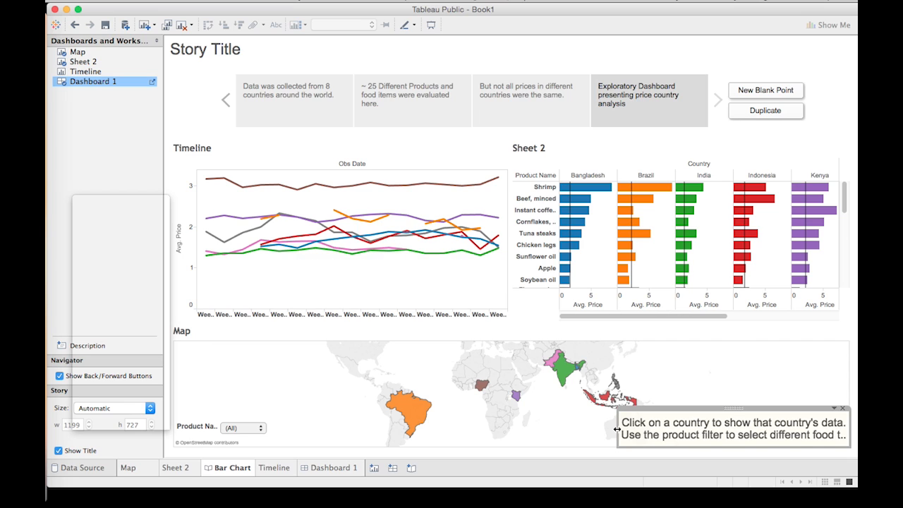
pyautogui.moveTo(619, 430); pyautogui.dragTo(683, 429)
pyautogui.moveTo(772, 401)
pyautogui.mouseDown()
pyautogui.moveTo(772, 459)
pyautogui.moveTo(771, 384)
pyautogui.mouseUp()
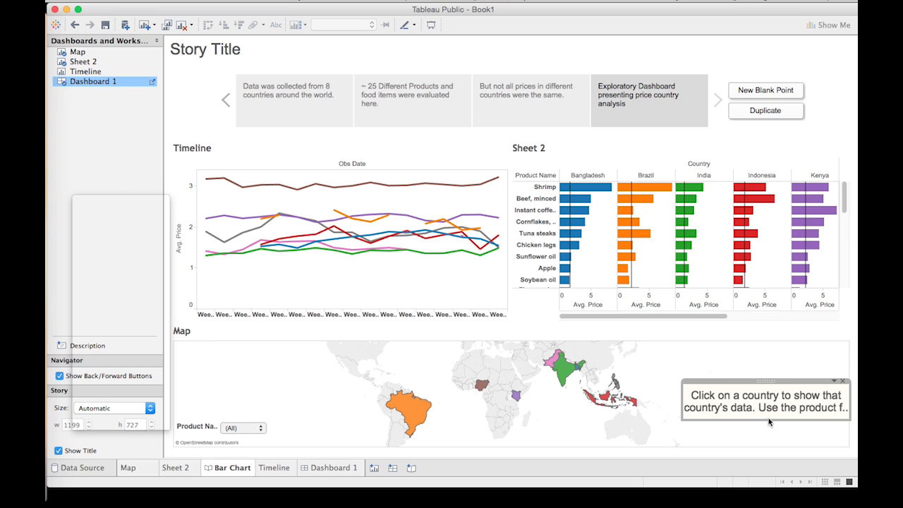
pyautogui.moveTo(770, 421); pyautogui.dragTo(772, 455)
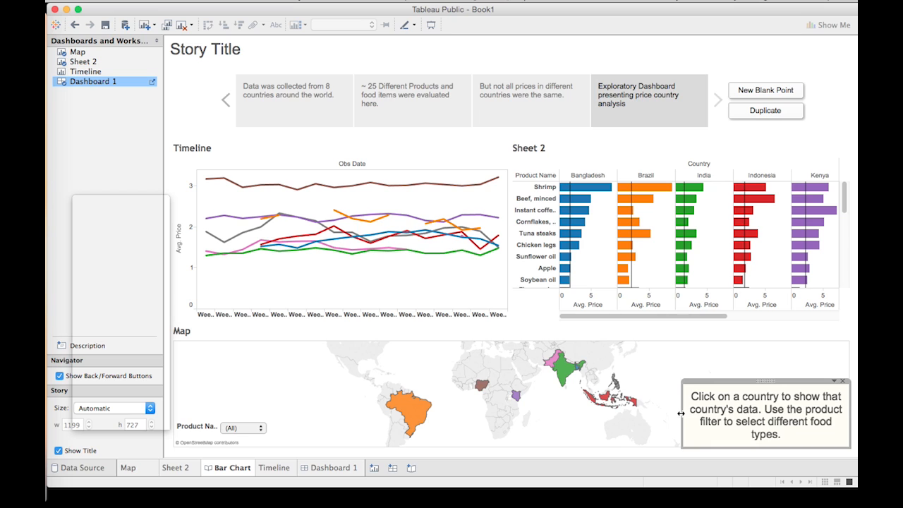
pyautogui.moveTo(682, 417); pyautogui.dragTo(702, 416)
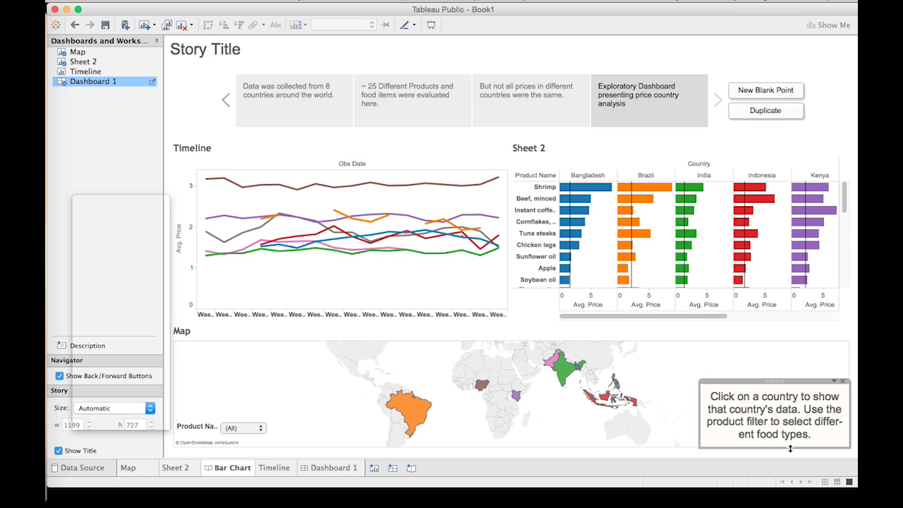
pyautogui.moveTo(790, 448); pyautogui.dragTo(790, 453)
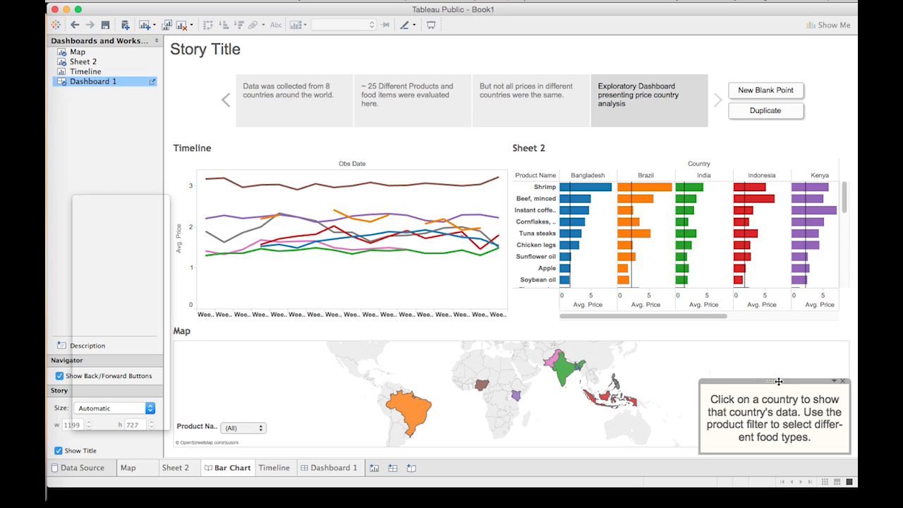
# Step: Nudge the description box slightly upward over the map and pan the map westward so the countries sit clear of the box
pyautogui.moveTo(778, 381); pyautogui.dragTo(777, 374)
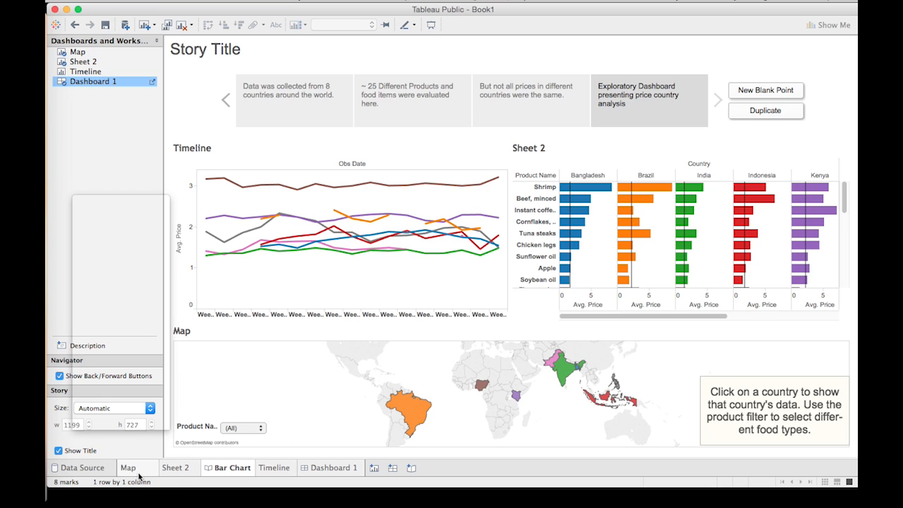
pyautogui.moveTo(223, 474)
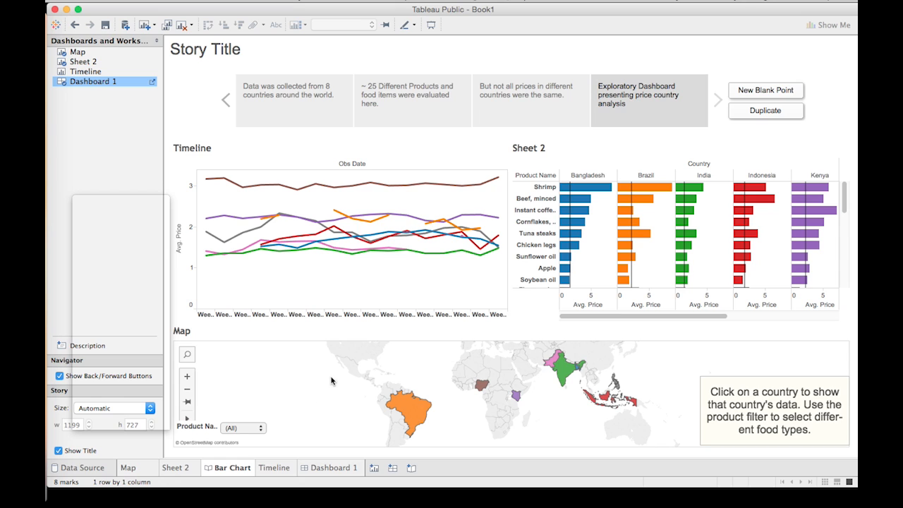
pyautogui.moveTo(331, 379); pyautogui.dragTo(302, 327)
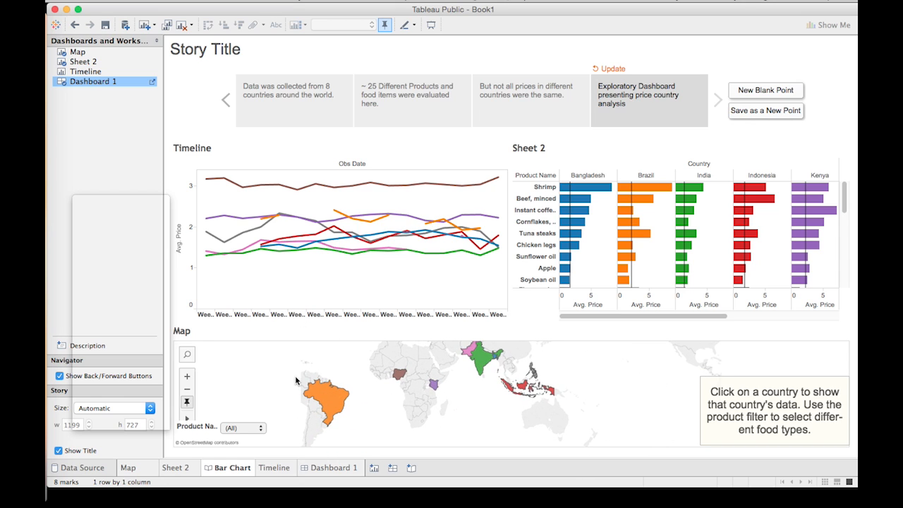
# Step: Look over the Map and Sheet 2 worksheets and review the first three points of the story
pyautogui.click(127, 468)
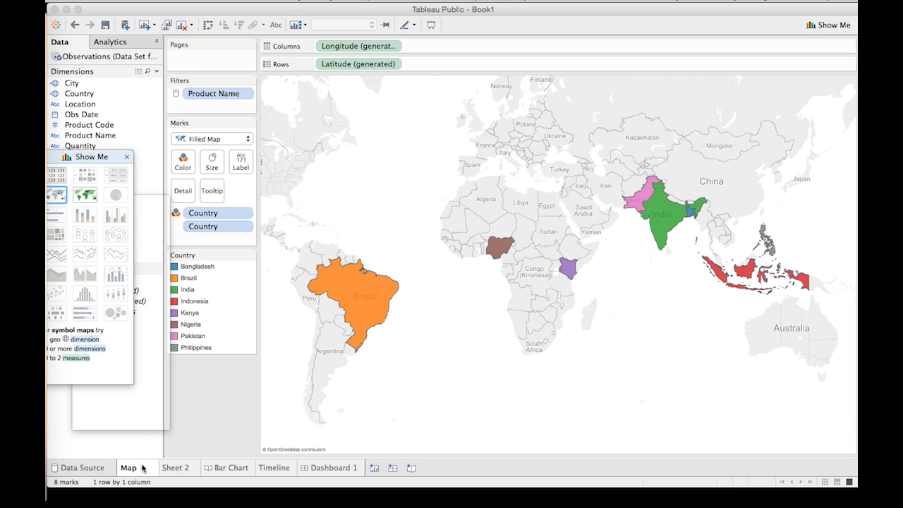
pyautogui.click(181, 469)
pyautogui.click(210, 470)
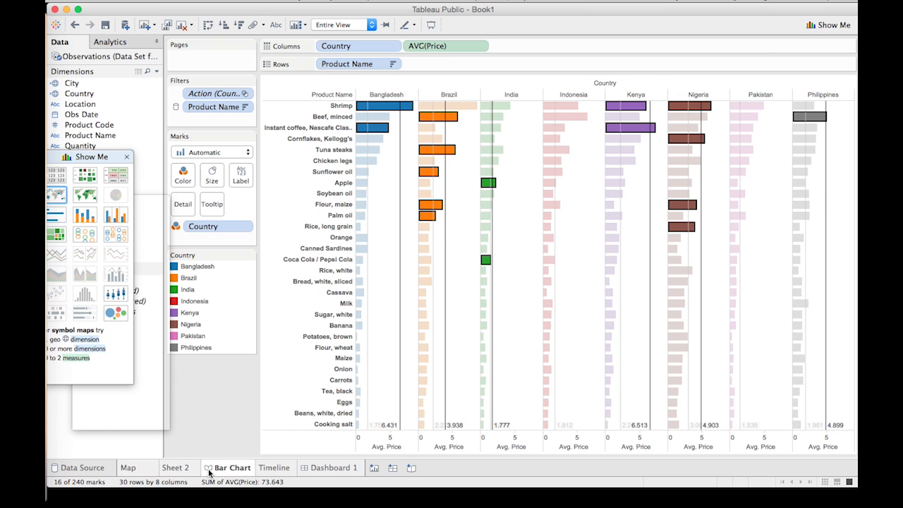
pyautogui.click(265, 96)
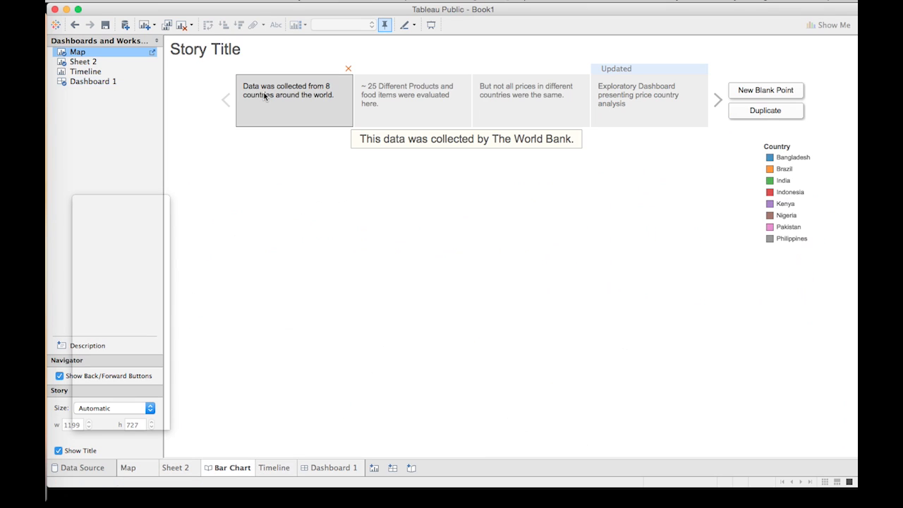
pyautogui.click(392, 96)
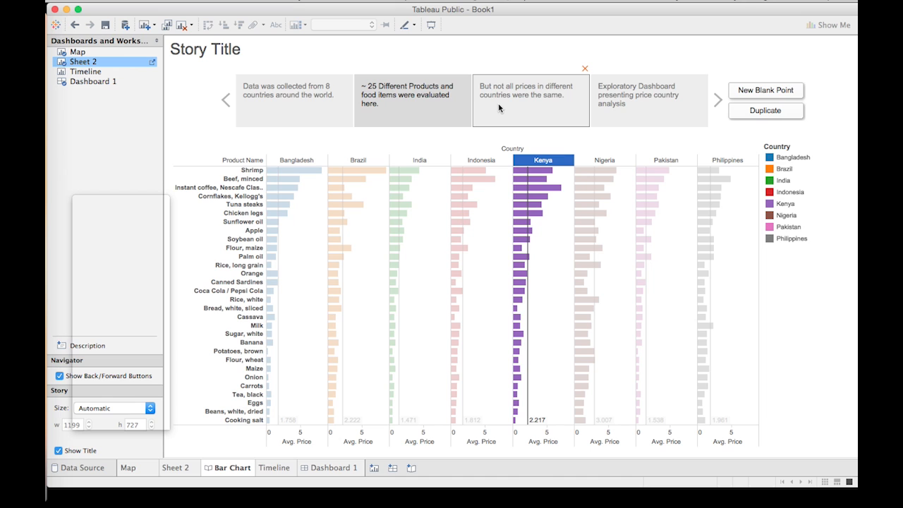
pyautogui.click(488, 203)
pyautogui.click(540, 94)
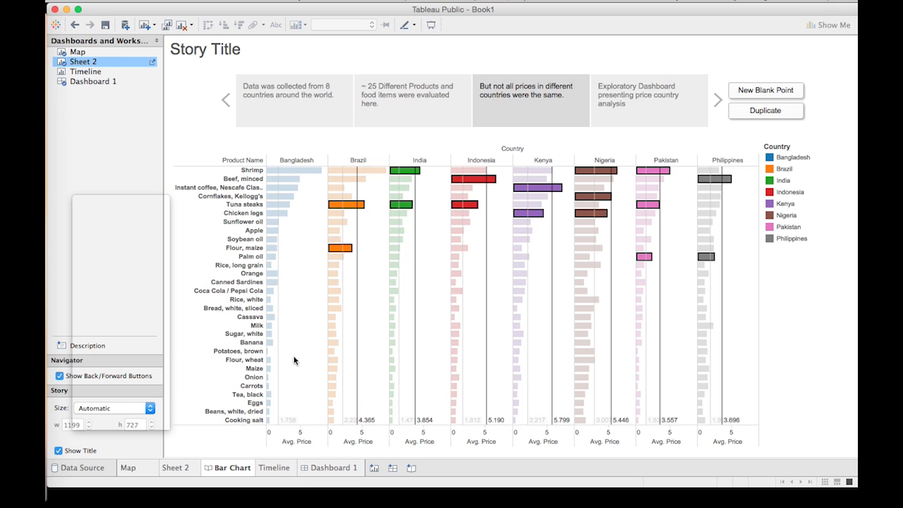
# Step: Add Bangladesh's Shrimp, Cornflakes and Chicken legs bars to the highlighted marks in the "But not all prices in different countries were the same." story point
pyautogui.click(293, 171)
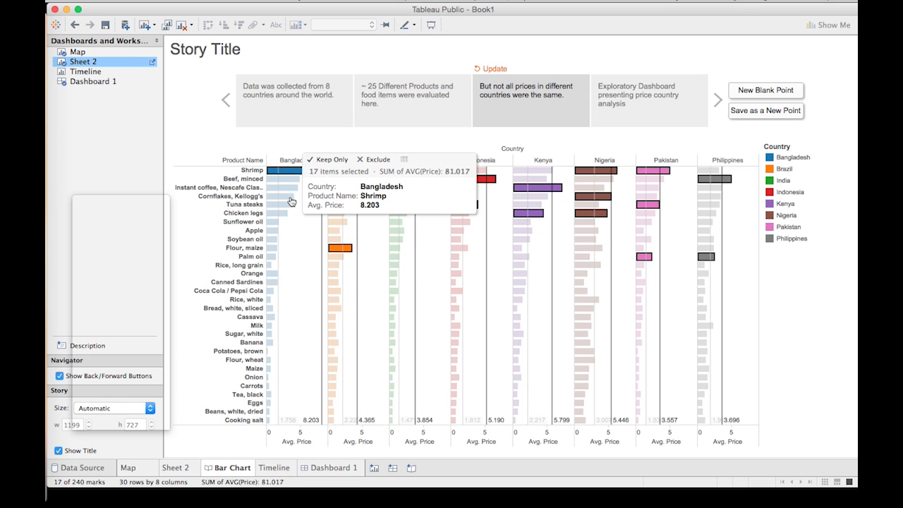
pyautogui.keyDown('super'); pyautogui.click(289, 197); pyautogui.keyUp('super')
pyautogui.keyDown('super'); pyautogui.click(280, 212); pyautogui.keyUp('super')
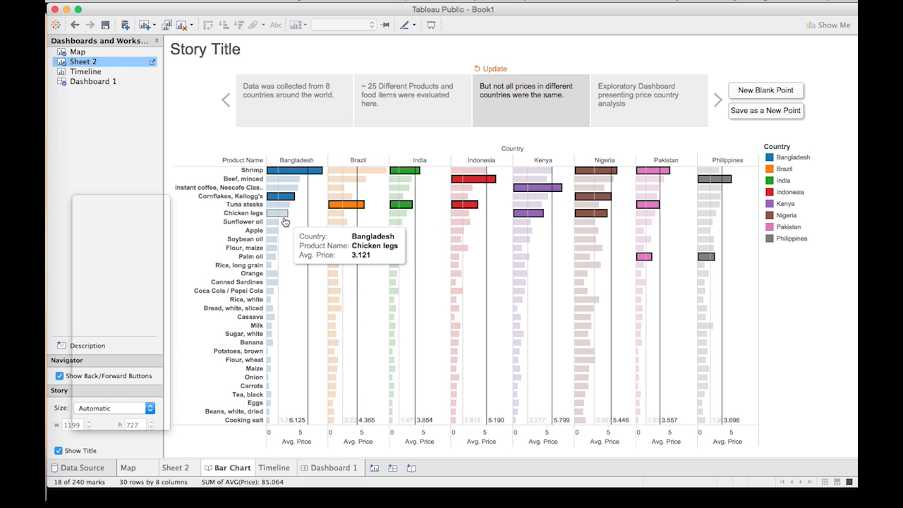
pyautogui.click(313, 283)
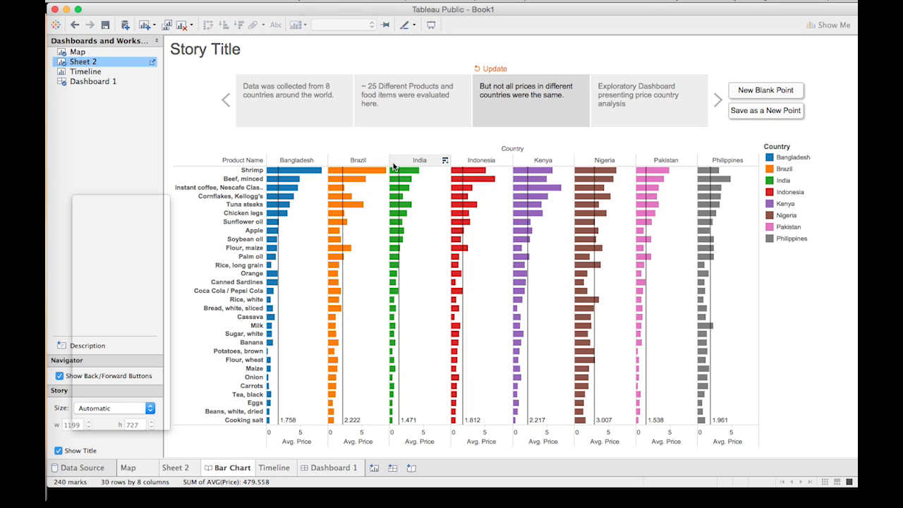
pyautogui.click(75, 25)
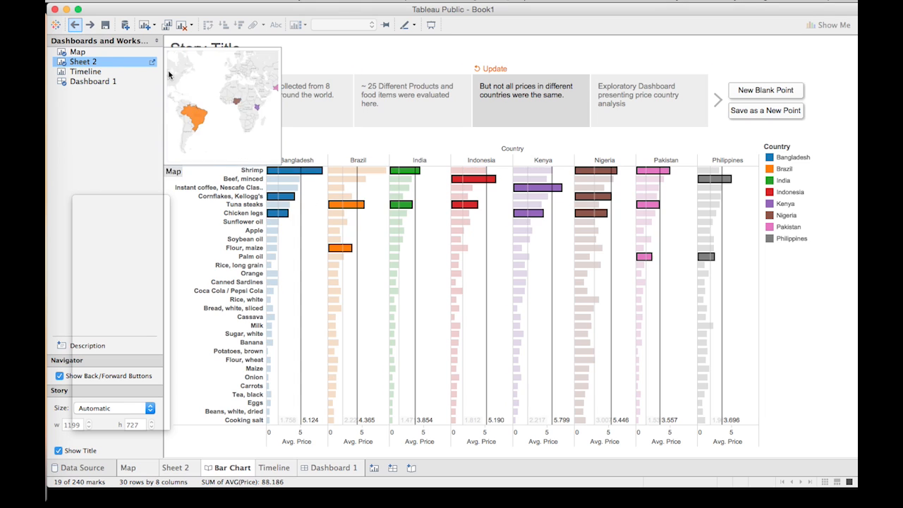
# Step: Examine the Sheet 2 bar chart in the dashboard story point across all its products and countries
pyautogui.click(635, 101)
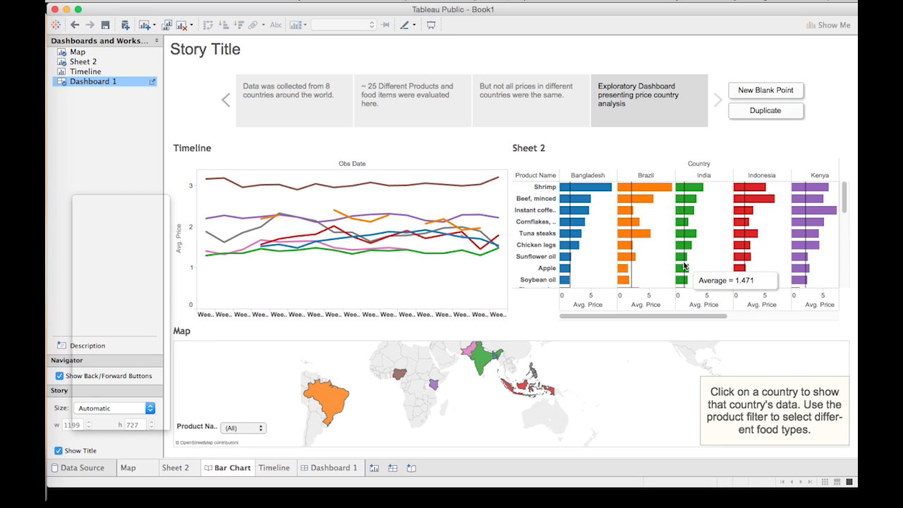
pyautogui.scroll(-3, 634, 243)
pyautogui.scroll(-5, 633, 241)
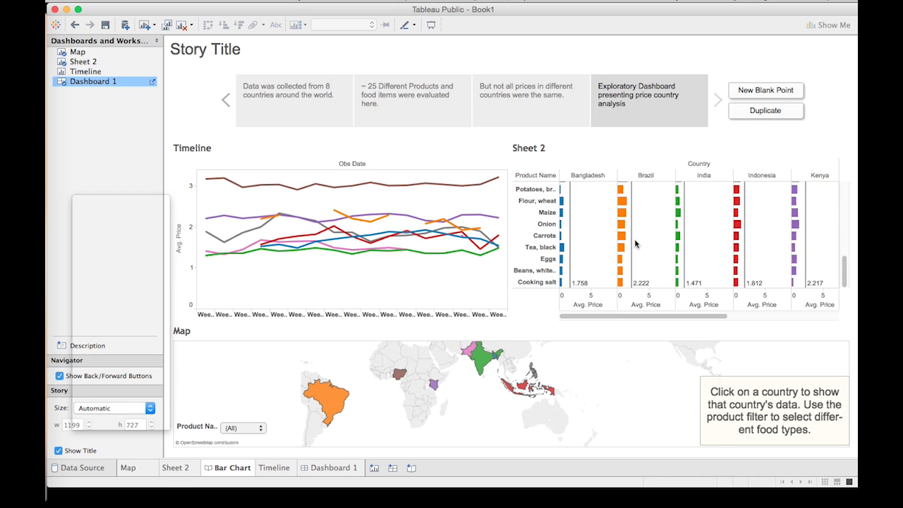
pyautogui.scroll(6, 634, 241)
pyautogui.scroll(-5, 634, 244)
pyautogui.scroll(5, 634, 240)
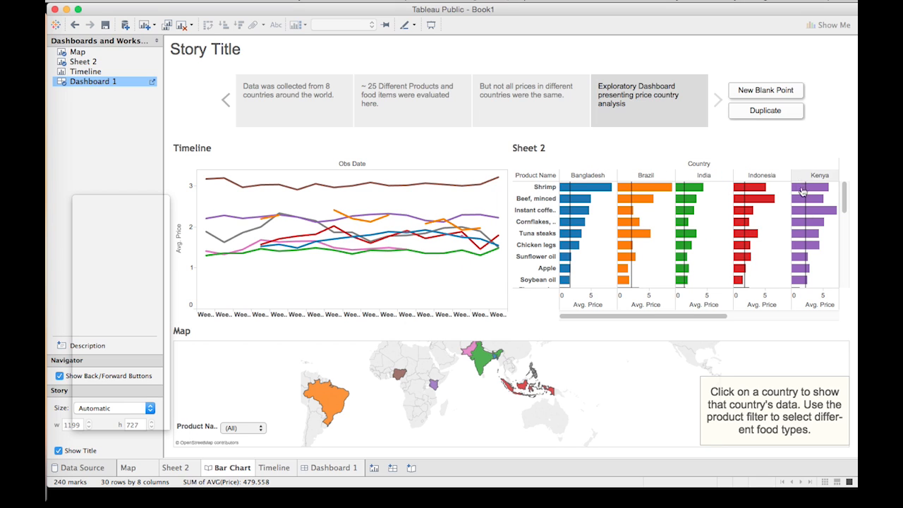
pyautogui.hscroll(5, 809, 235)
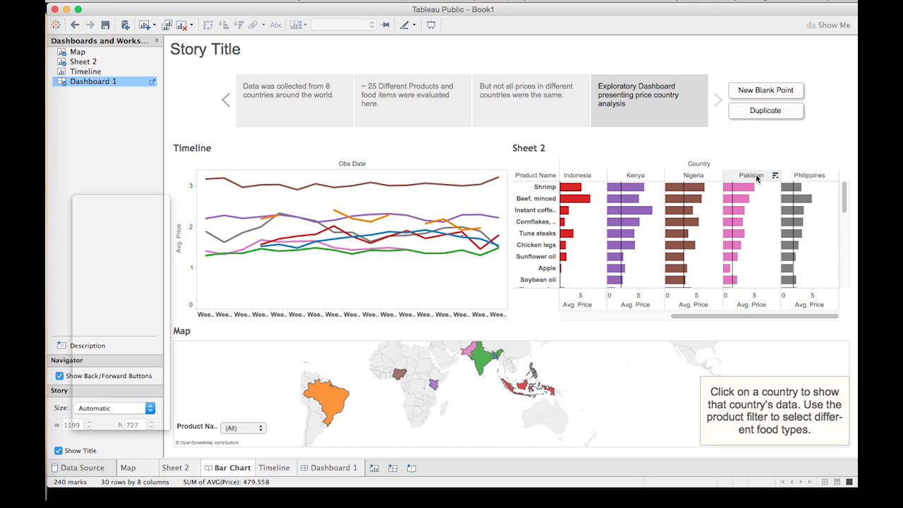
# Step: Filter the dashboard to Pakistan from the map and view the summary data behind its Shrimp bar
pyautogui.click(752, 191)
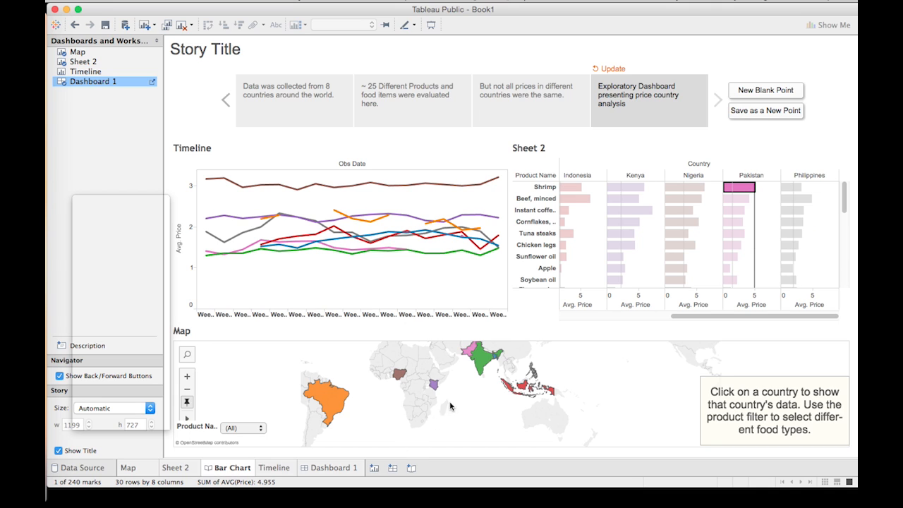
pyautogui.click(468, 353)
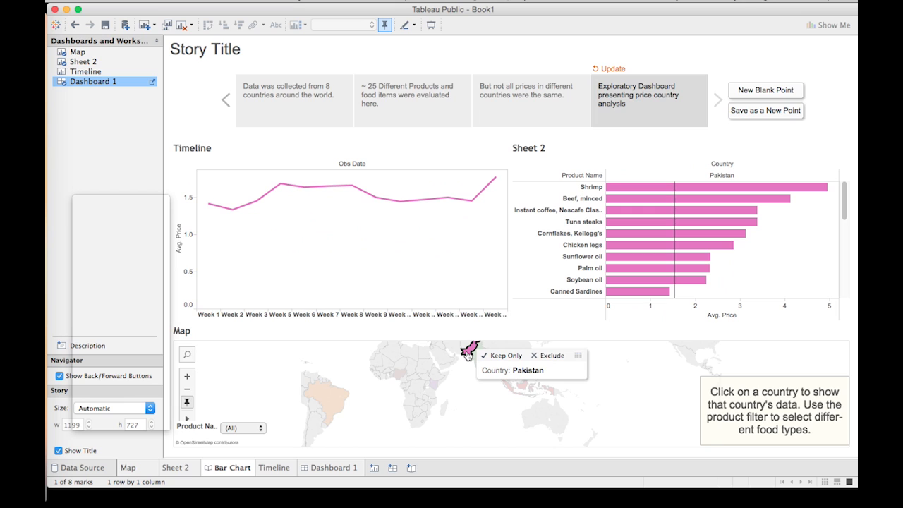
pyautogui.click(631, 193)
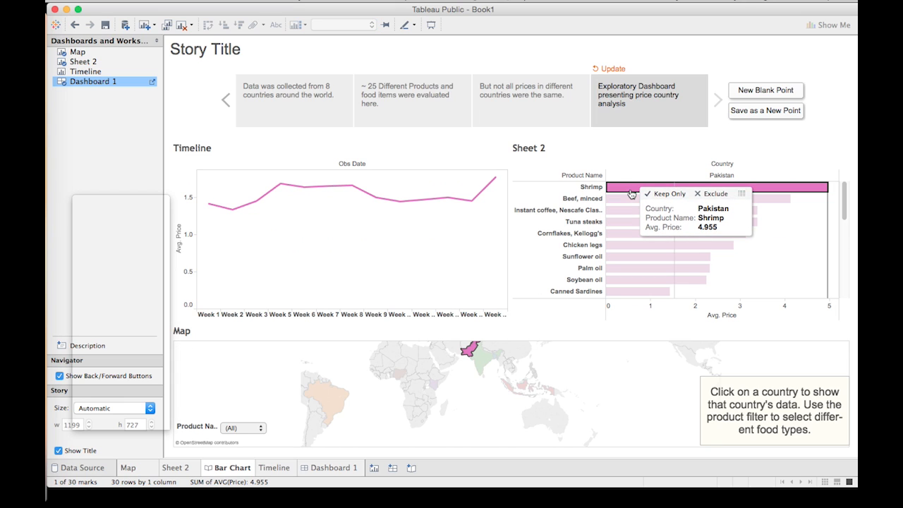
pyautogui.click(741, 193)
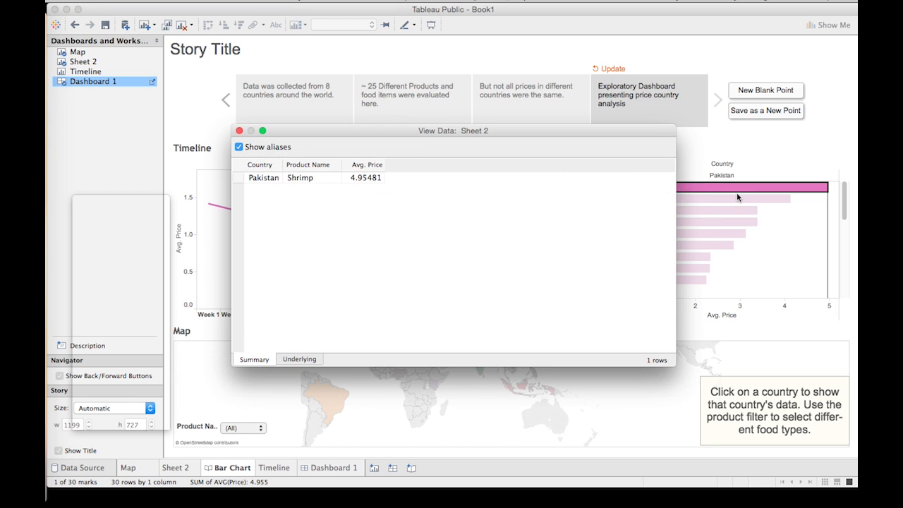
pyautogui.click(239, 131)
pyautogui.click(603, 161)
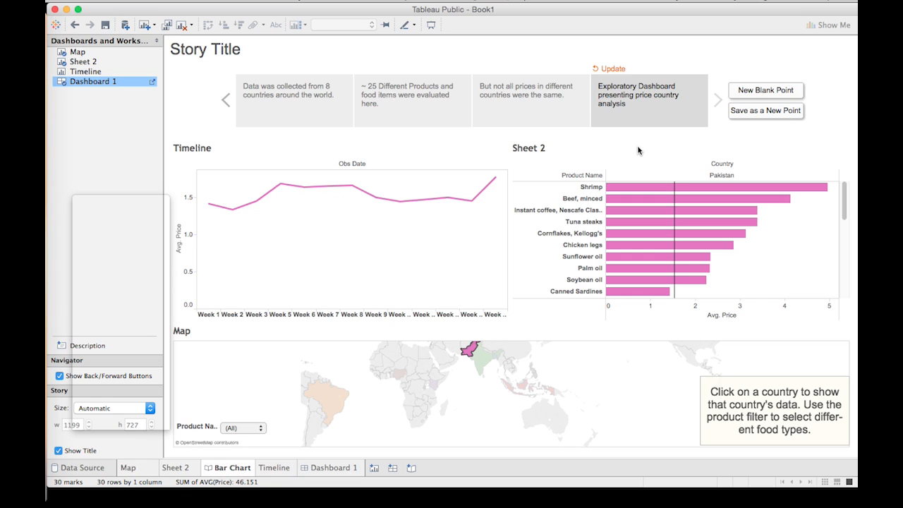
# Step: Change the story's title to "Worldwide analysis of grocery prices."
pyautogui.doubleClick(237, 52)
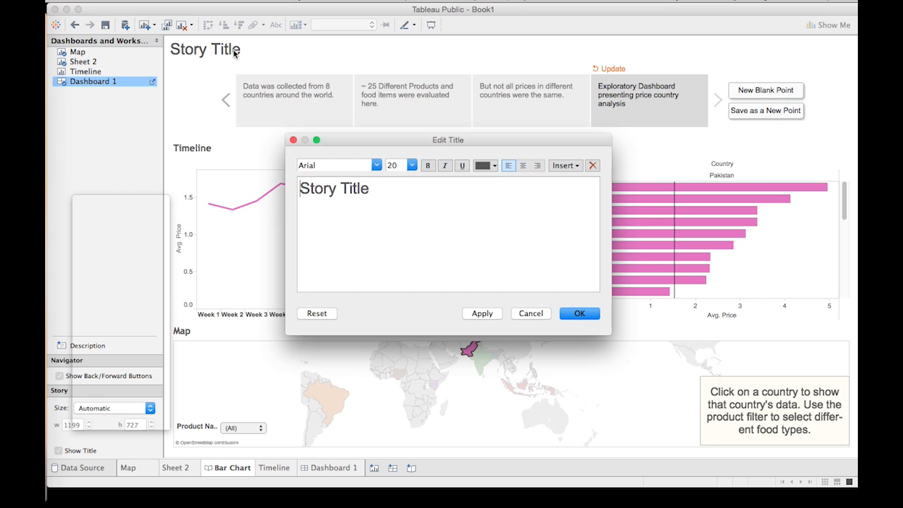
pyautogui.moveTo(399, 214); pyautogui.dragTo(221, 185)
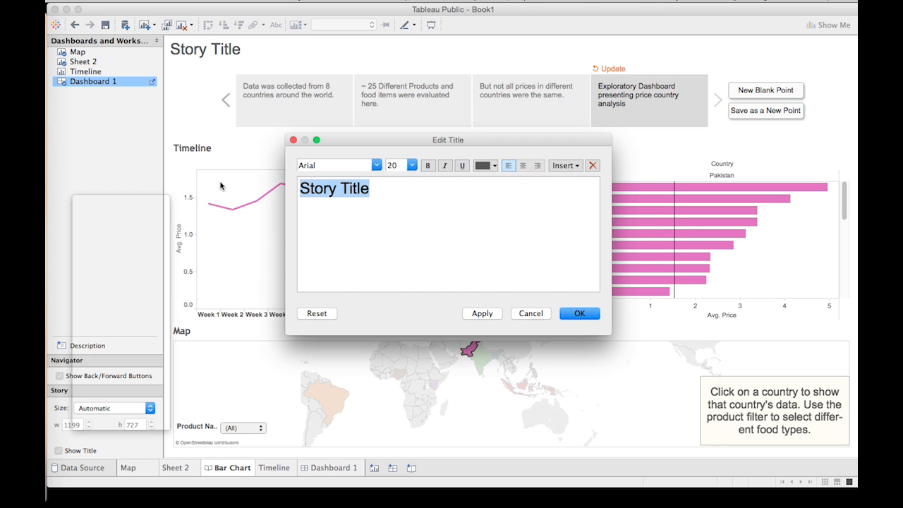
pyautogui.write('World')
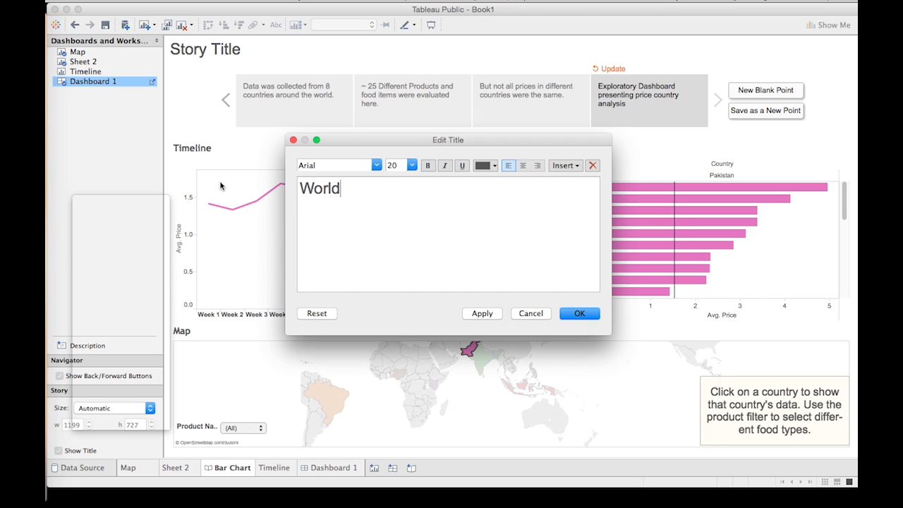
pyautogui.write('wide analysis of')
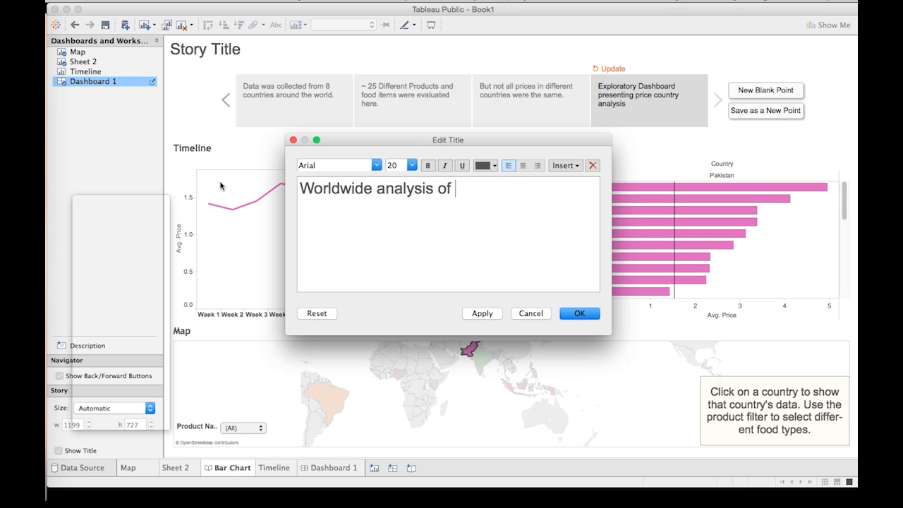
pyautogui.write(' c')
pyautogui.press('BackSpace')
pyautogui.write('grocery prices.')
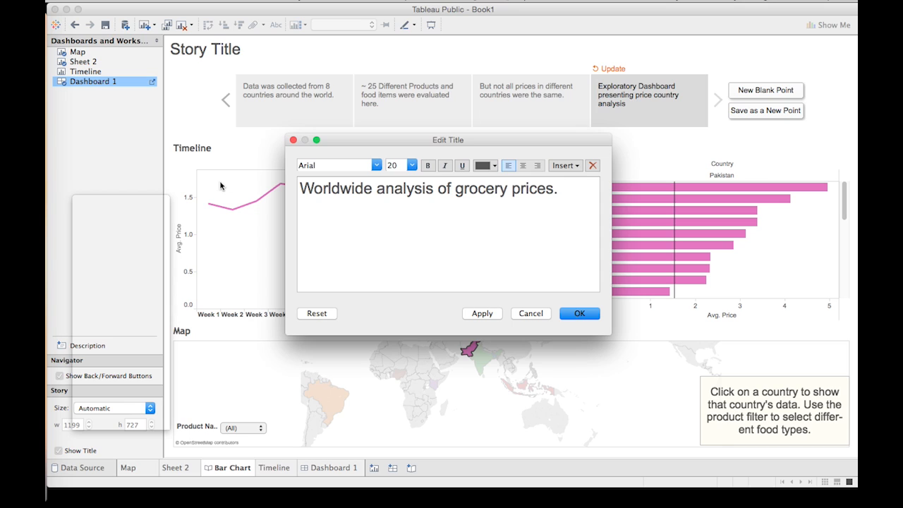
pyautogui.click(580, 313)
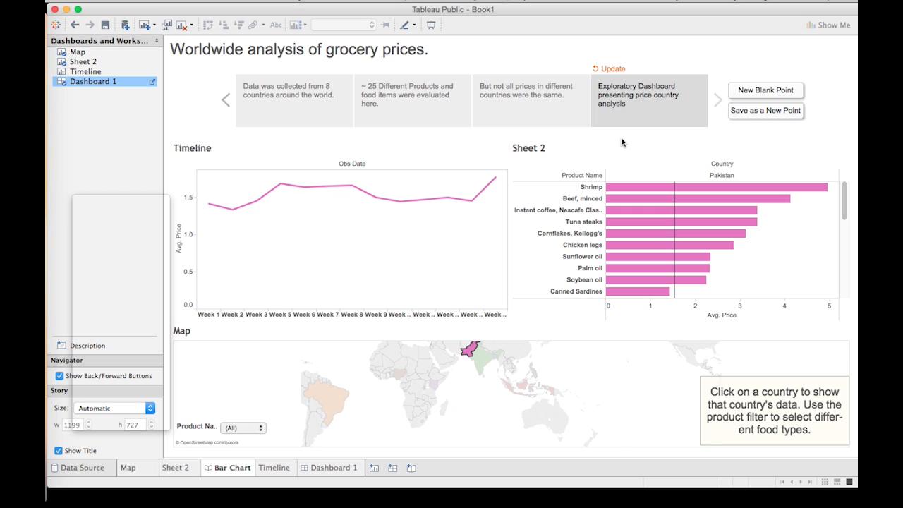
# Step: Reopen the story title for editing and set all of its text in the Georgia font
pyautogui.doubleClick(380, 51)
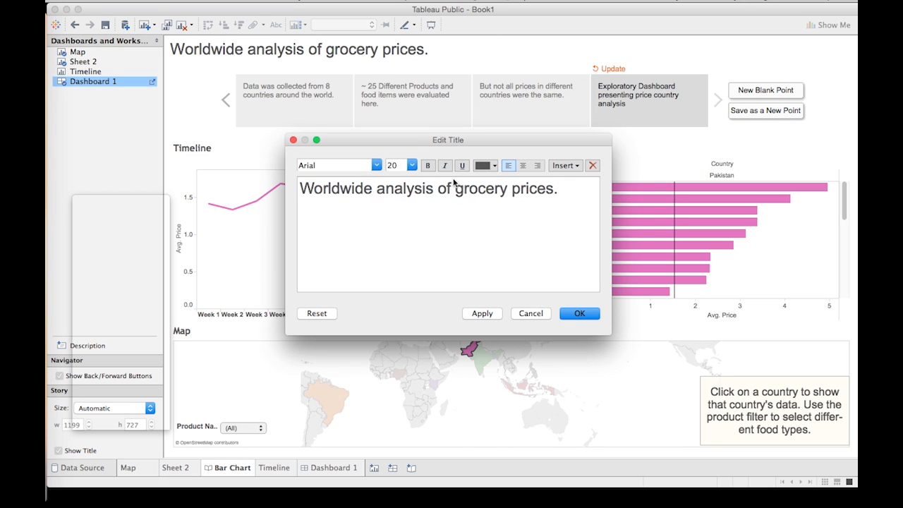
pyautogui.tripleClick(466, 182)
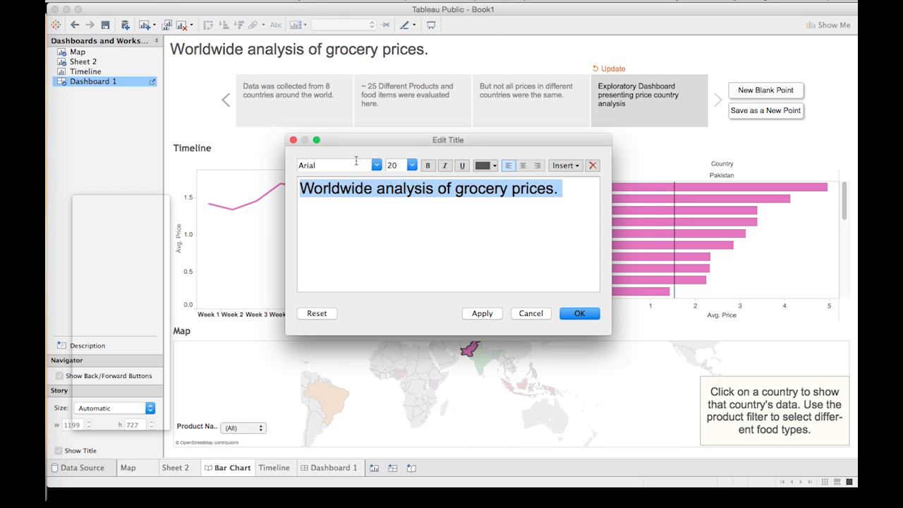
pyautogui.click(356, 162)
pyautogui.scroll(-5, 358, 349)
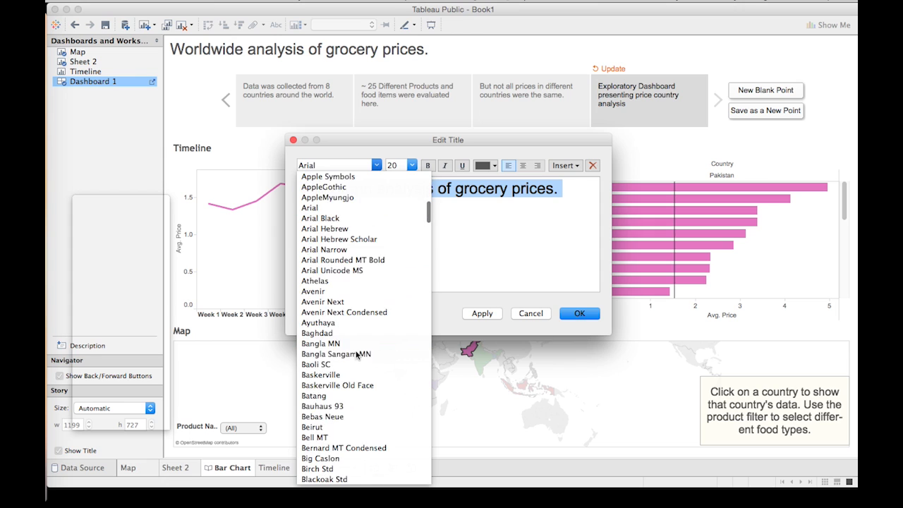
pyautogui.scroll(-20, 358, 354)
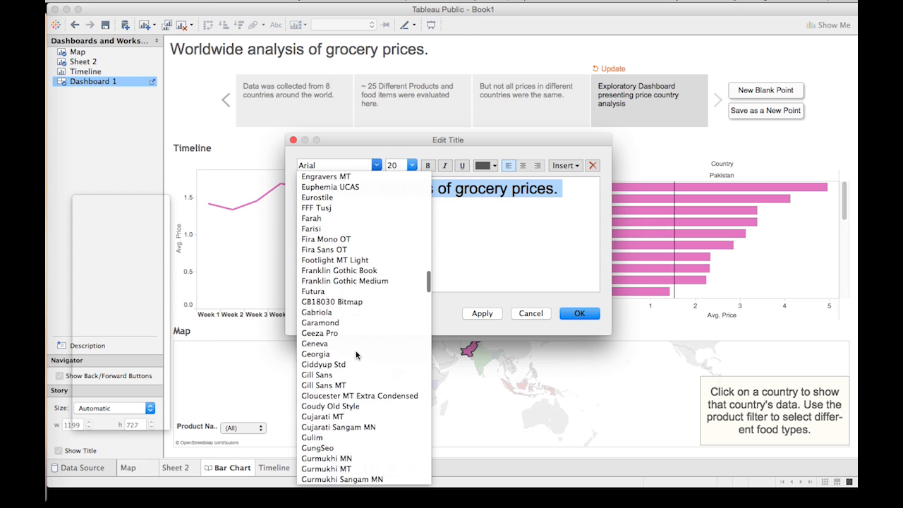
pyautogui.scroll(-6, 356, 354)
pyautogui.click(346, 291)
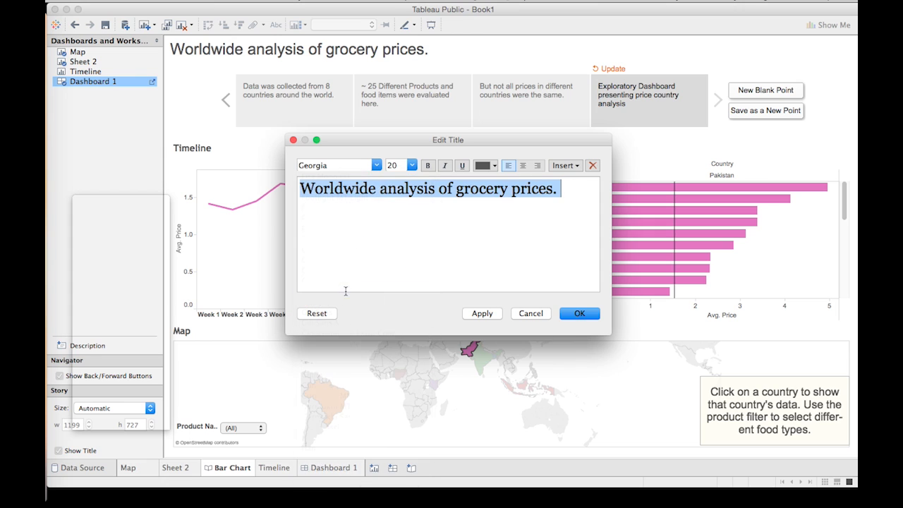
# Step: Centre the story title and set its font size to 36
pyautogui.click(523, 165)
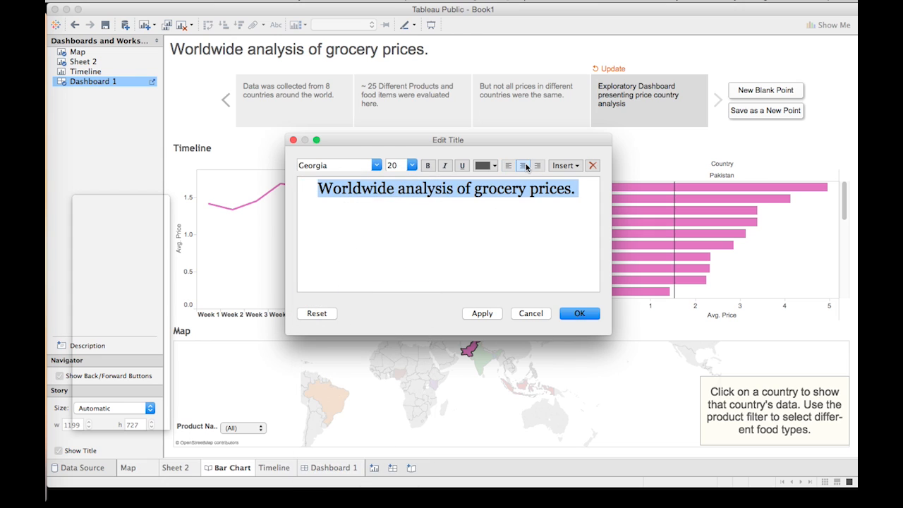
pyautogui.click(409, 165)
pyautogui.click(408, 245)
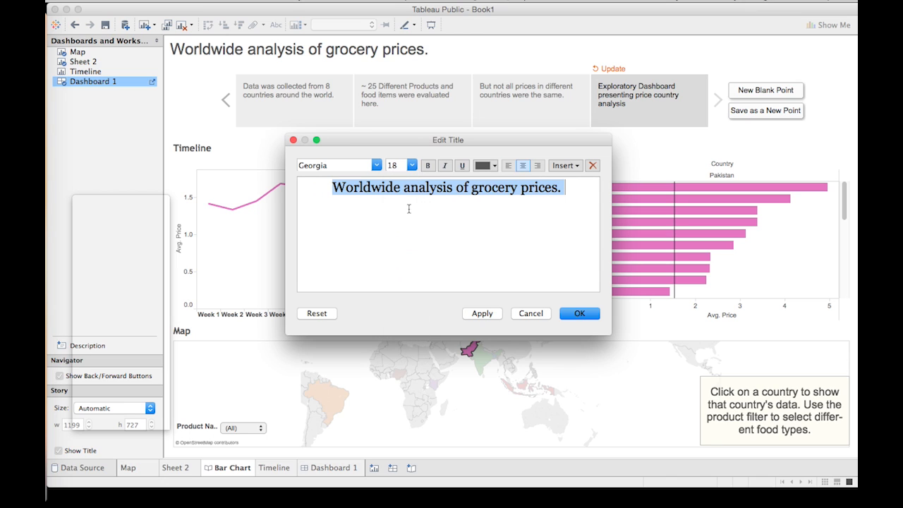
pyautogui.click(412, 165)
pyautogui.click(404, 312)
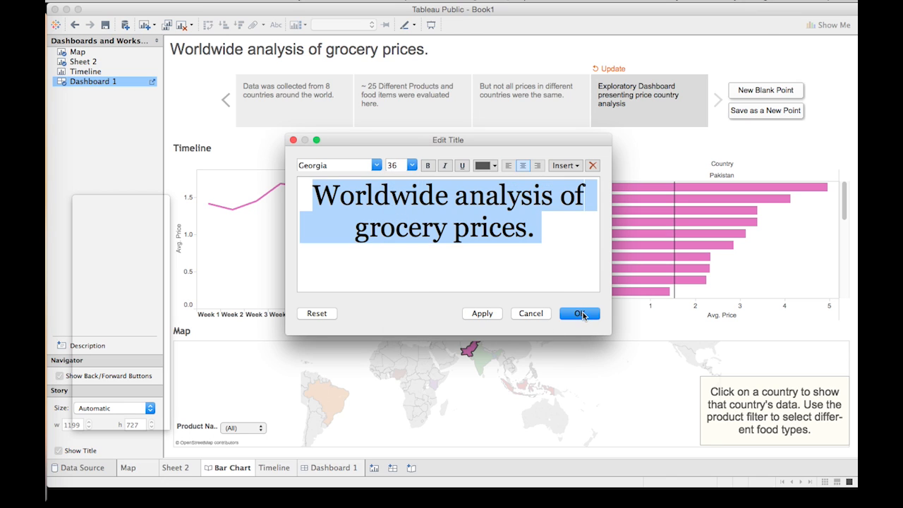
# Step: Apply the formatting to the story title and close its editor
pyautogui.click(585, 314)
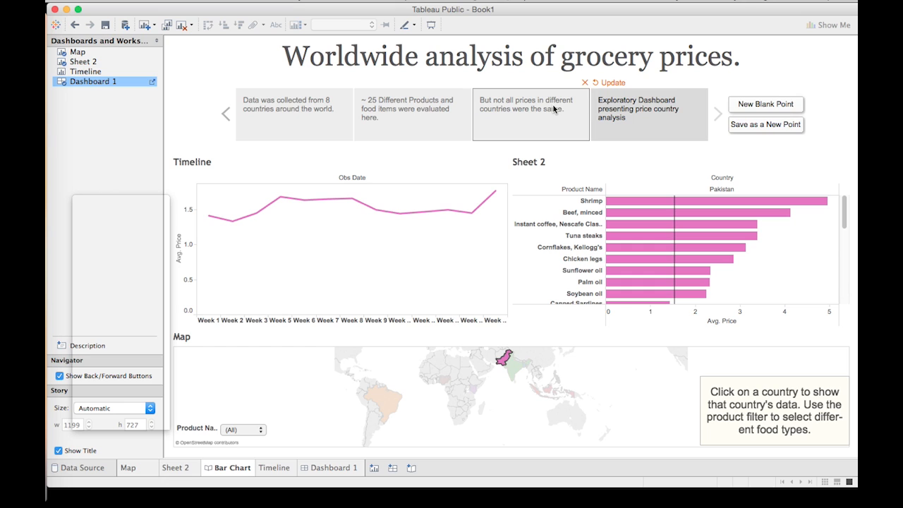
# Step: Examine the text colour, text style and insertable field options available for the story title
pyautogui.doubleClick(773, 57)
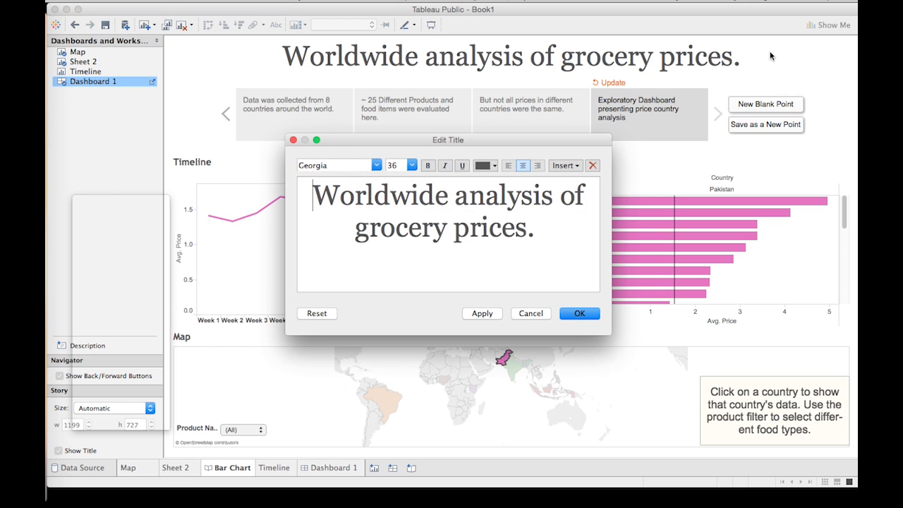
pyautogui.click(494, 167)
pyautogui.click(486, 216)
pyautogui.click(584, 313)
pyautogui.doubleClick(770, 71)
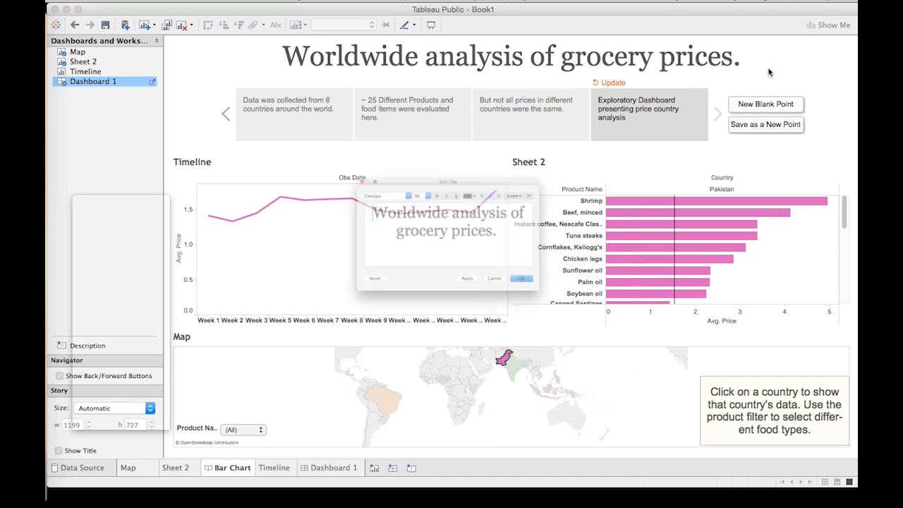
pyautogui.click(495, 165)
pyautogui.click(495, 165)
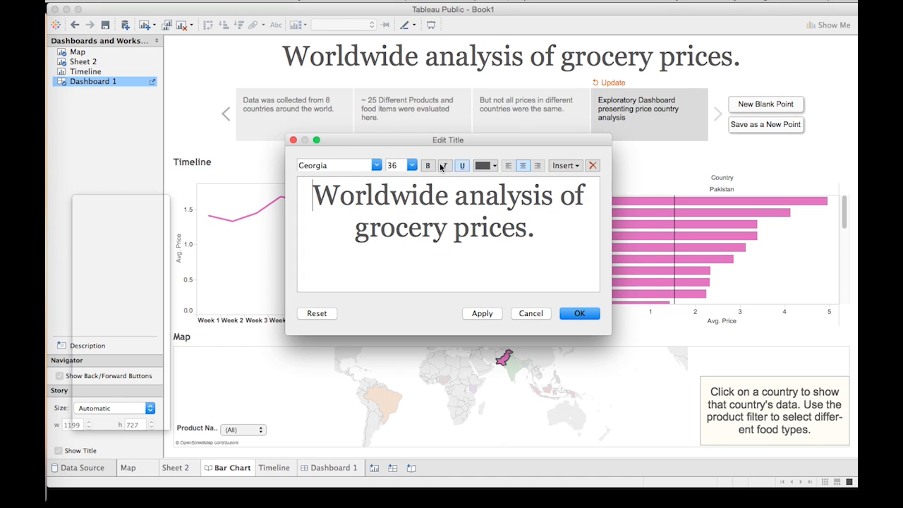
pyautogui.click(571, 166)
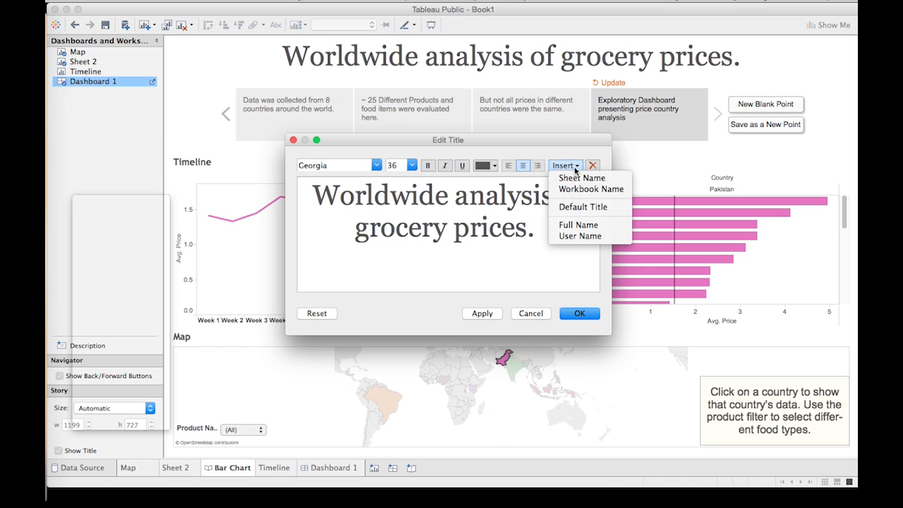
pyautogui.click(446, 316)
pyautogui.click(586, 318)
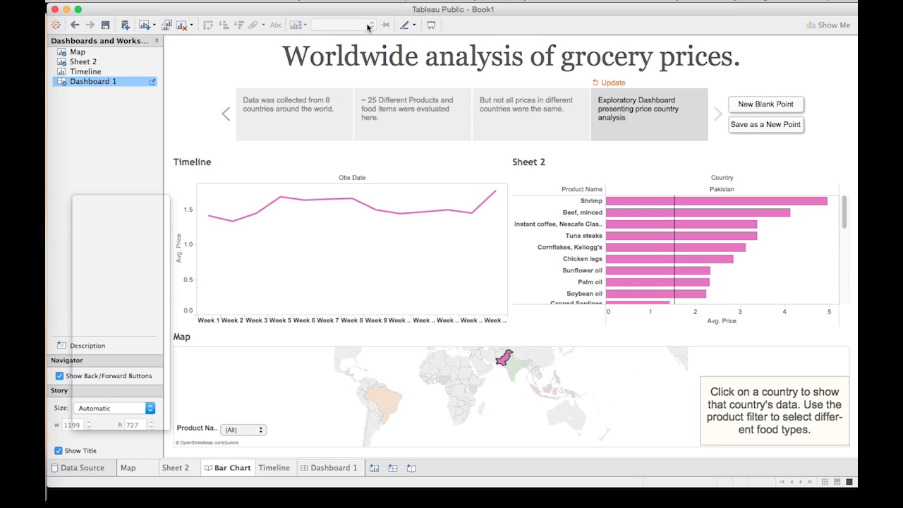
# Step: Preview the story in presentation mode and return to the editing view
pyautogui.click(429, 27)
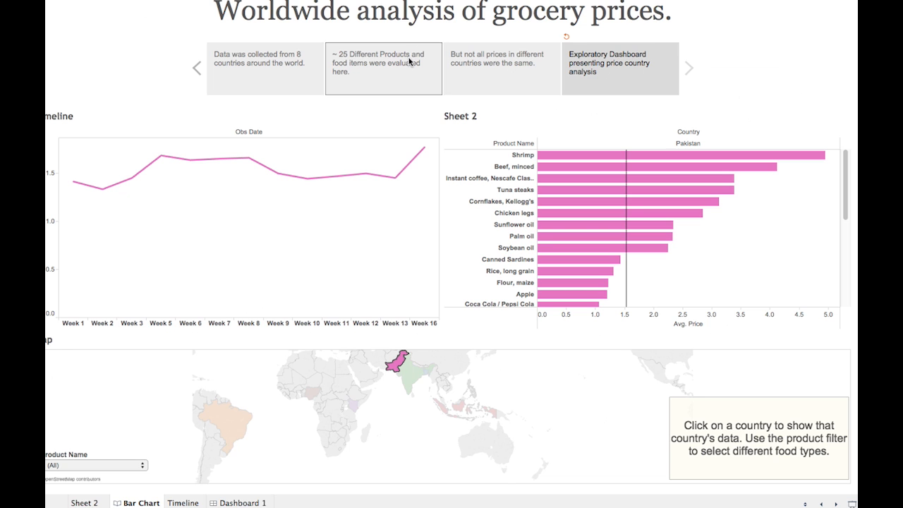
pyautogui.press('Escape')
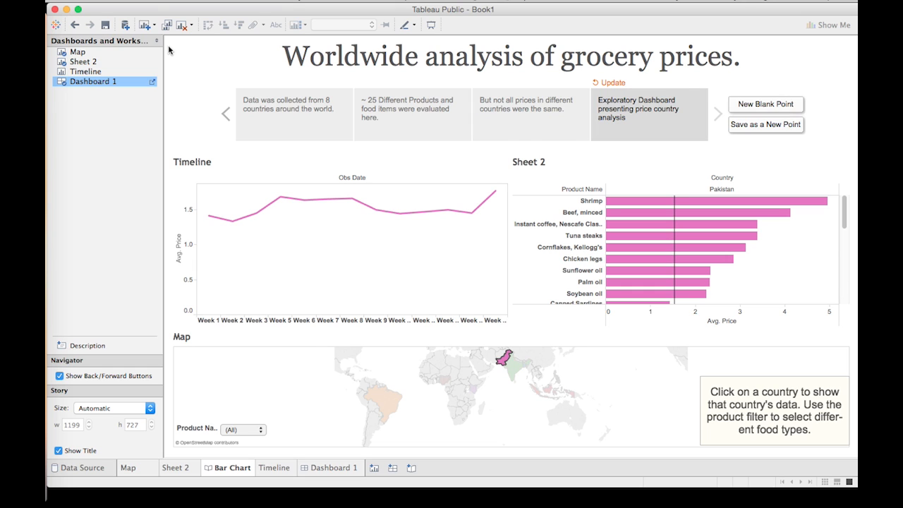
# Step: In the "But not all prices in different countries were the same." point, add Kenya's Palm oil and Shrimp bars to the highlighted selection and update it
pyautogui.click(493, 119)
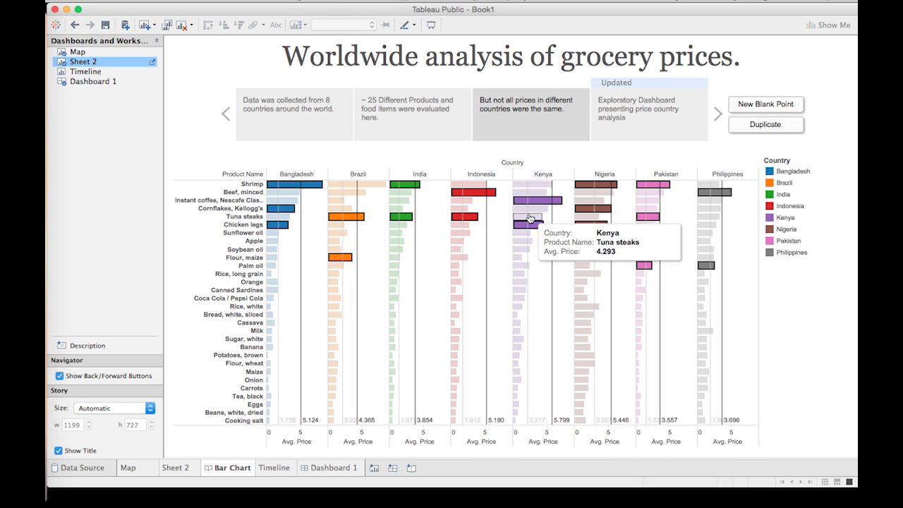
pyautogui.keyDown('super'); pyautogui.click(523, 269); pyautogui.keyUp('super')
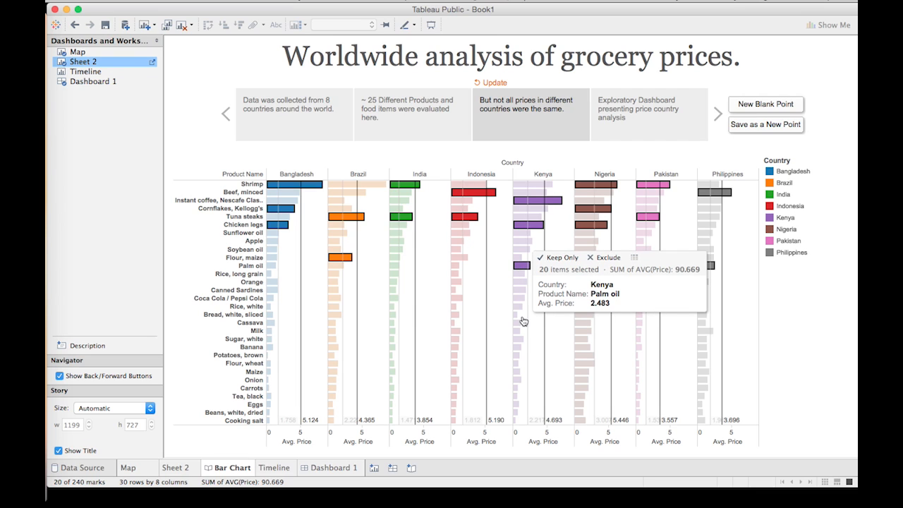
pyautogui.keyDown('super'); pyautogui.click(532, 185); pyautogui.keyUp('super')
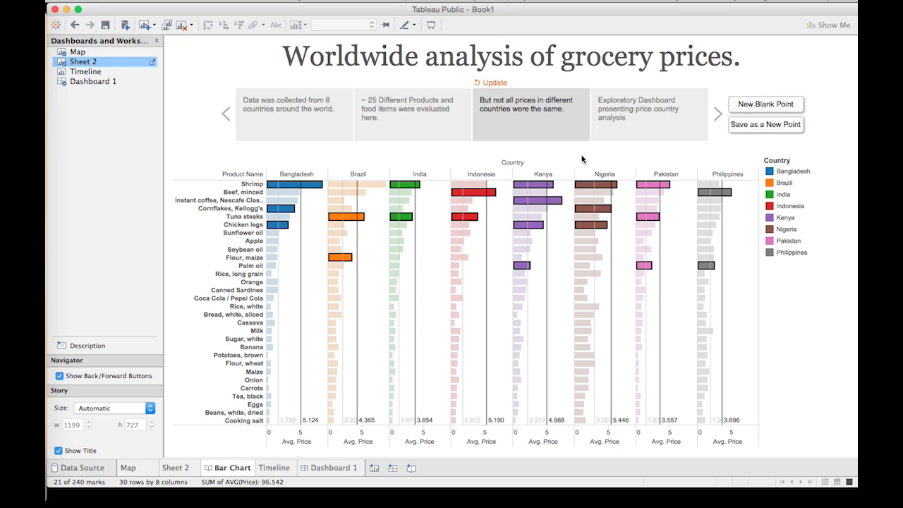
pyautogui.click(495, 84)
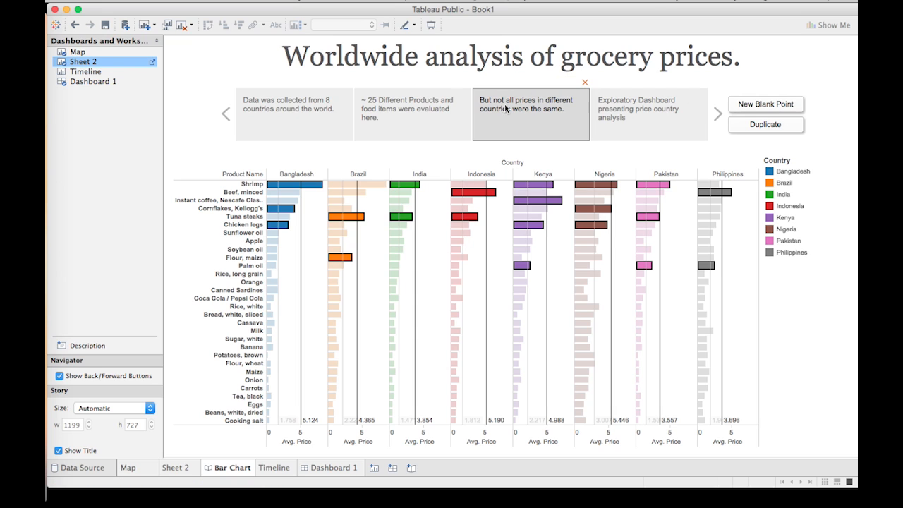
pyautogui.click(643, 115)
pyautogui.click(552, 117)
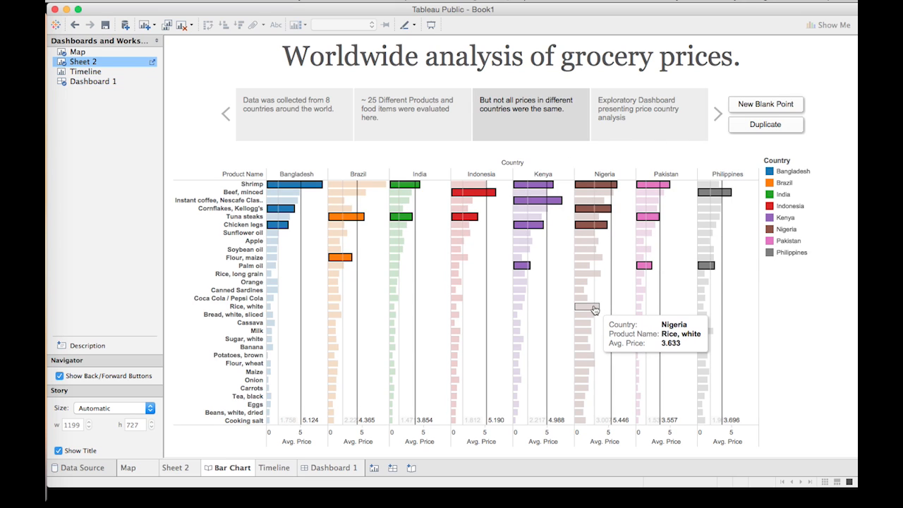
# Step: Add Nigeria's "Rice, white" bar to the highlighted selection, update the story point and return to the exploratory dashboard point
pyautogui.click(593, 307)
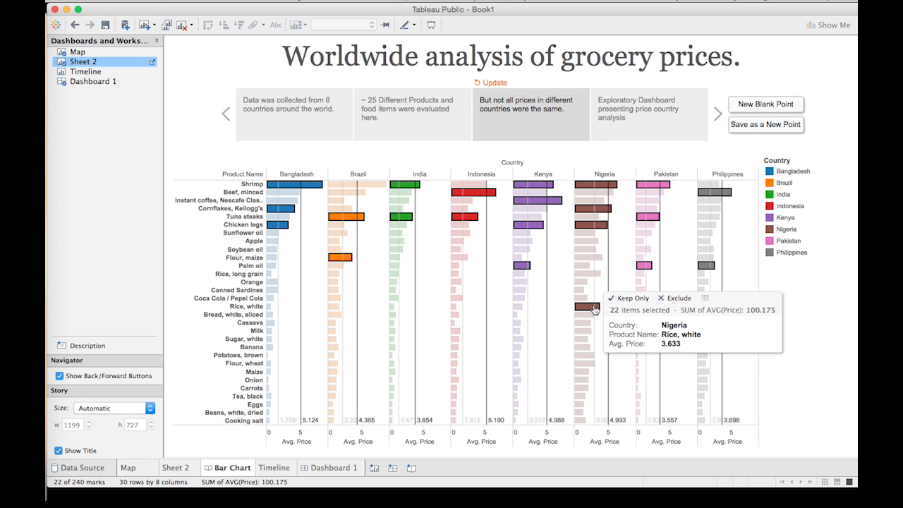
pyautogui.click(495, 82)
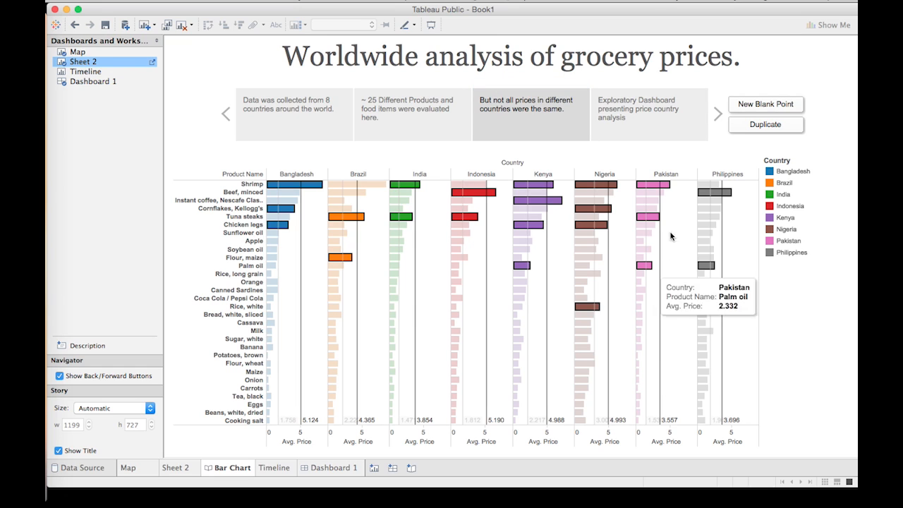
pyautogui.click(661, 131)
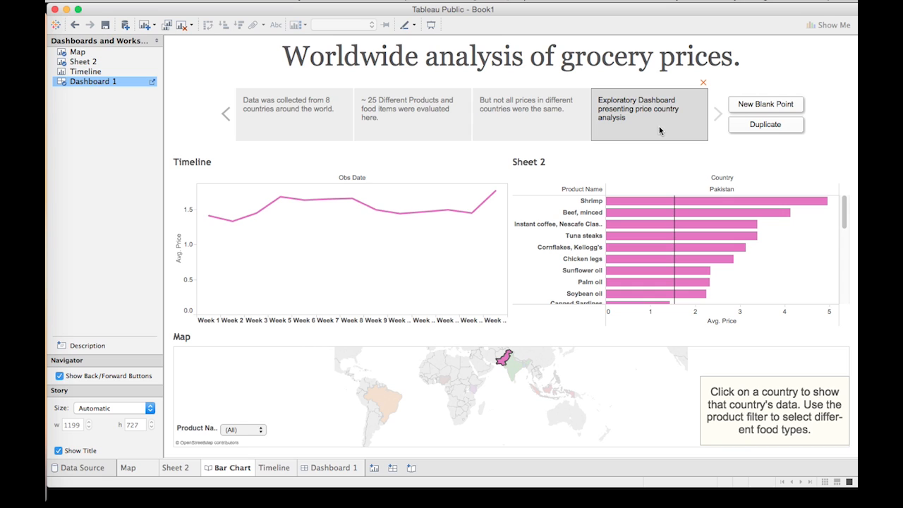
# Step: Save the workbook to Tableau Public under the name "Worldwide Analysis of Grocery Prices"
pyautogui.click(135, 2)
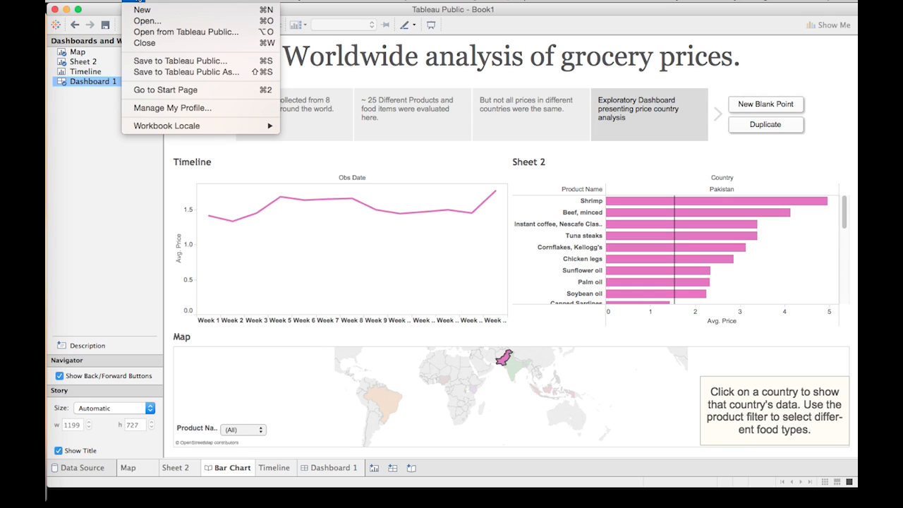
pyautogui.click(134, 2)
pyautogui.click(134, 2)
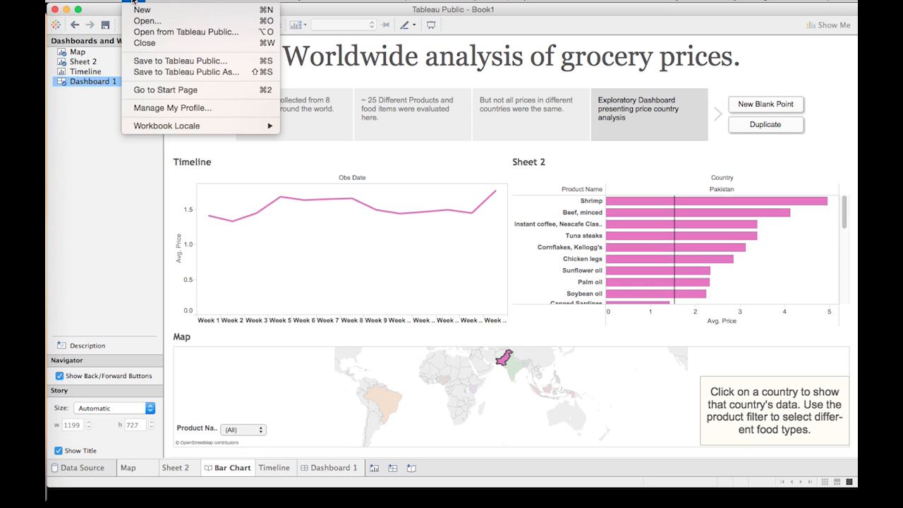
pyautogui.click(156, 72)
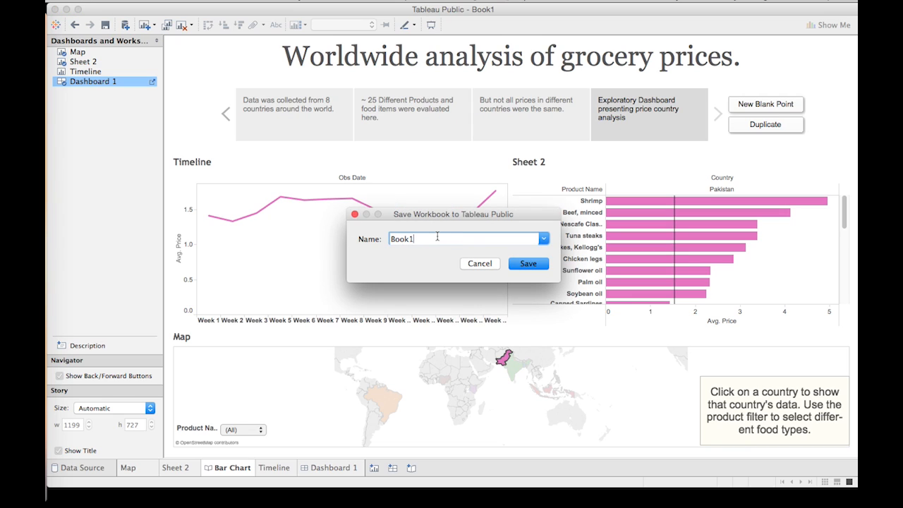
pyautogui.doubleClick(437, 236)
pyautogui.write('Worldwide Analysis of Grocery Prices')
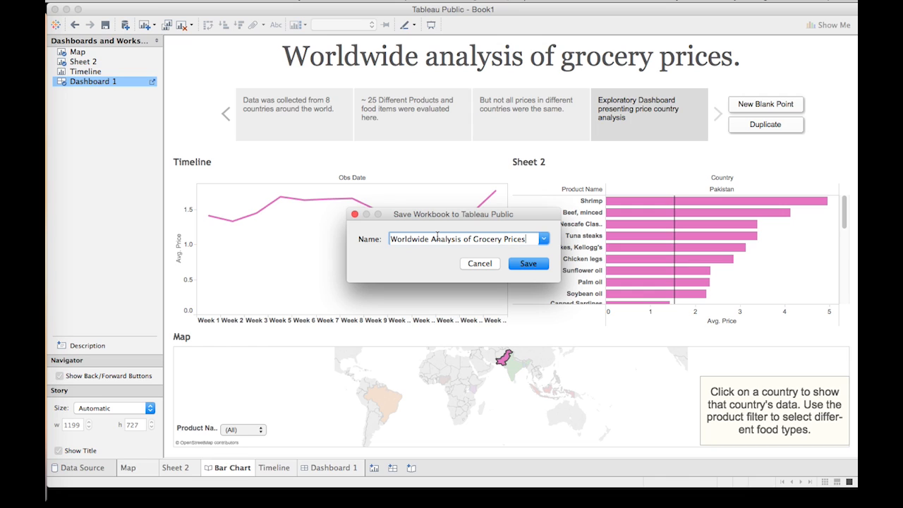
pyautogui.press('Return')
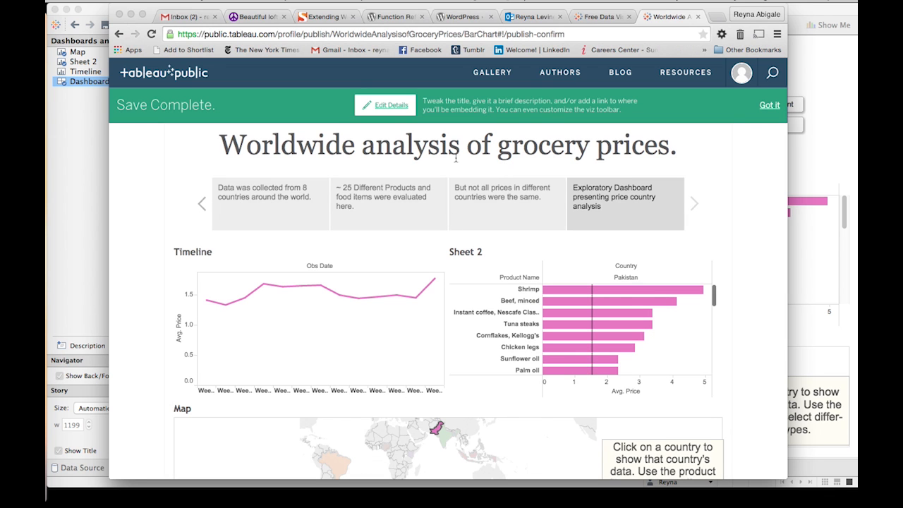
# Step: Review the published viz's title, permalink and description details on its web page and save them
pyautogui.scroll(-10, 161, 208)
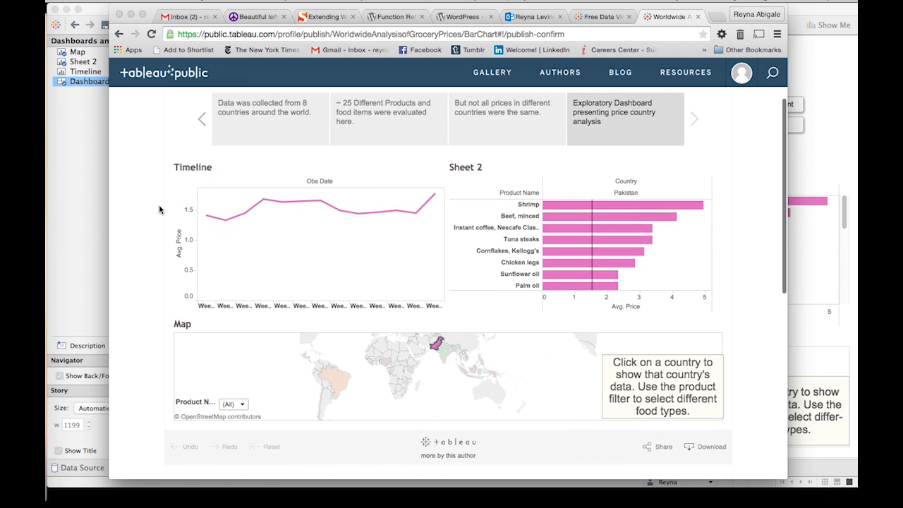
pyautogui.scroll(-3, 156, 252)
pyautogui.scroll(15, 155, 252)
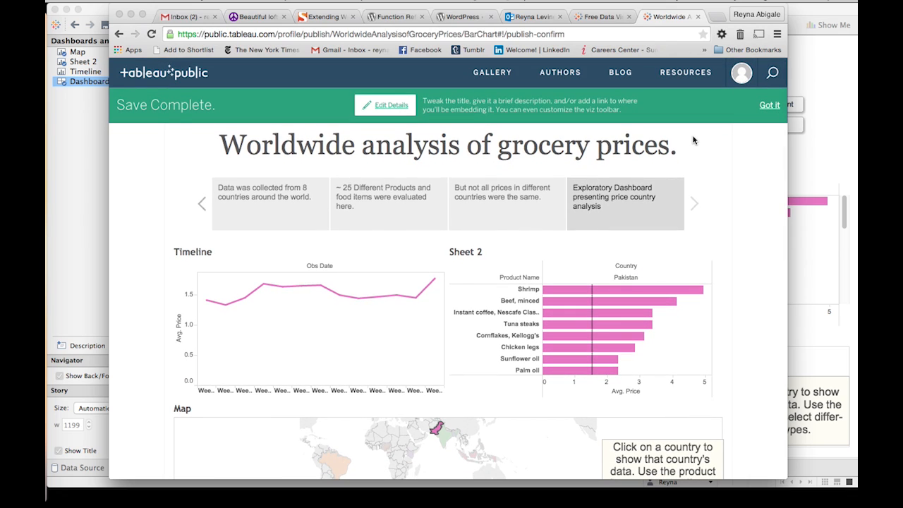
pyautogui.click(388, 108)
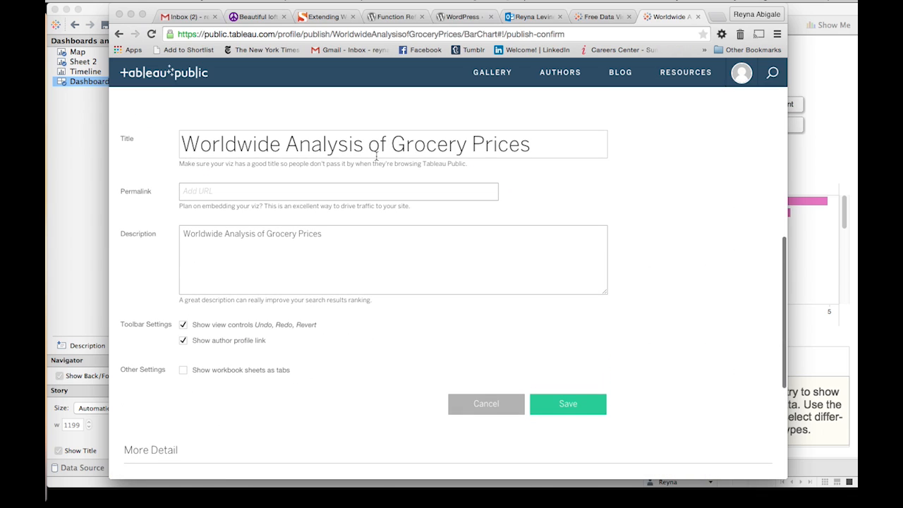
pyautogui.click(340, 190)
pyautogui.click(341, 256)
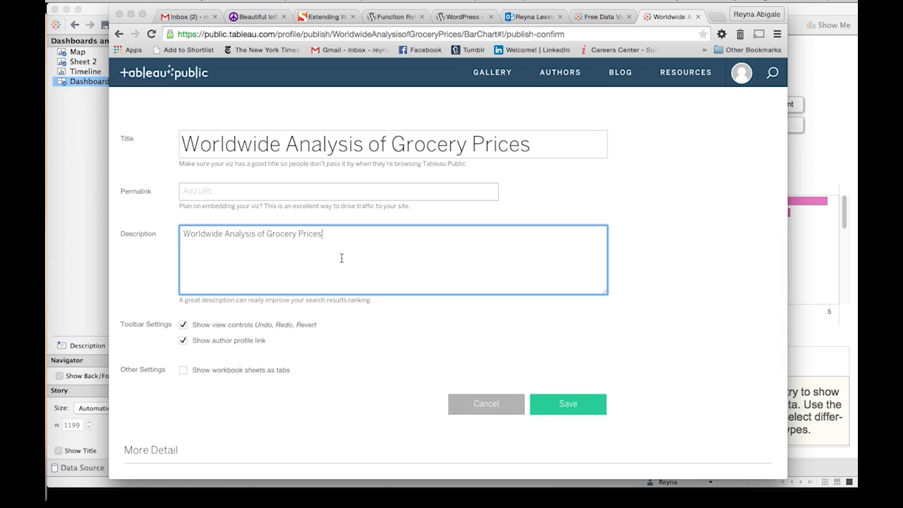
pyautogui.click(548, 403)
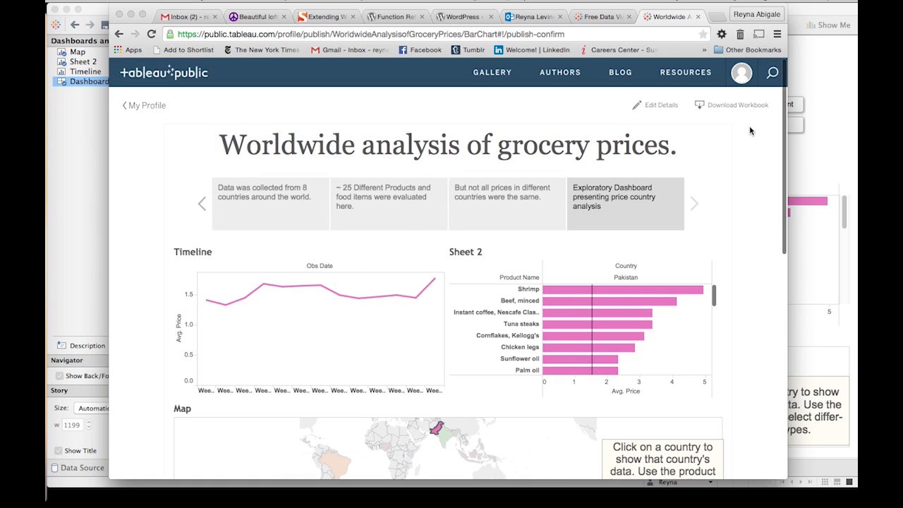
# Step: Compare the embed code and link that the published viz's sharing options offer for the current view and the original view
pyautogui.scroll(-3, 677, 156)
pyautogui.moveTo(622, 203)
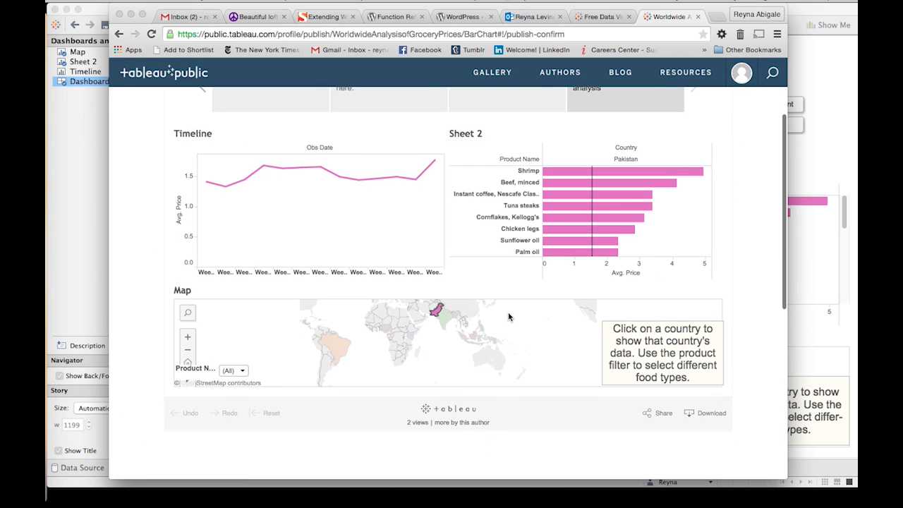
pyautogui.moveTo(500, 325); pyautogui.dragTo(478, 354)
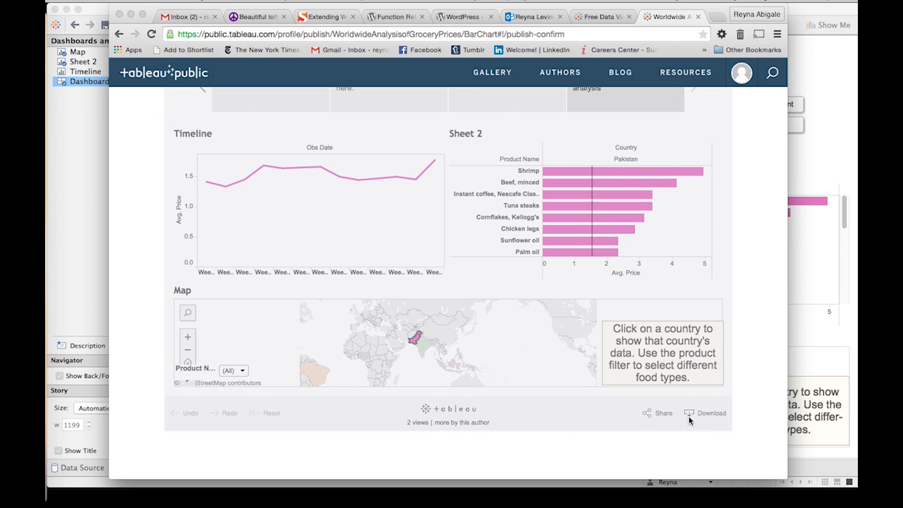
pyautogui.scroll(-1, 688, 415)
pyautogui.click(664, 360)
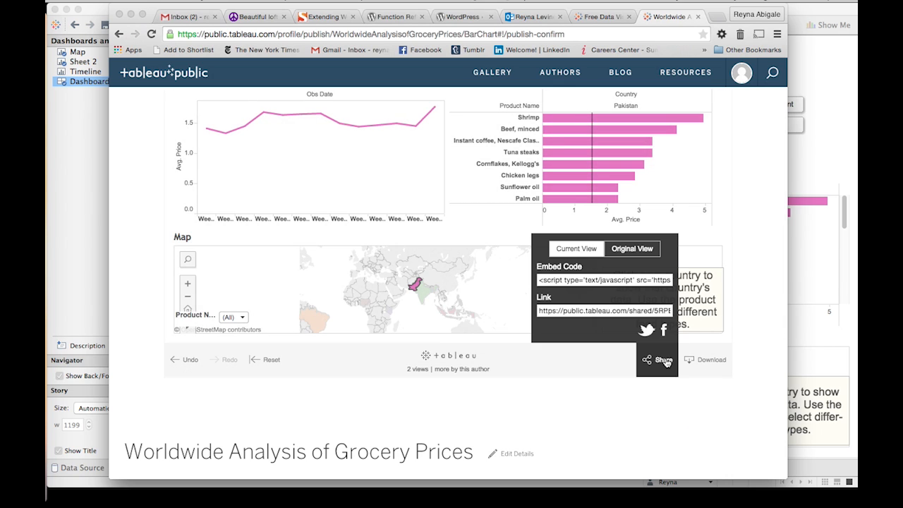
pyautogui.click(633, 249)
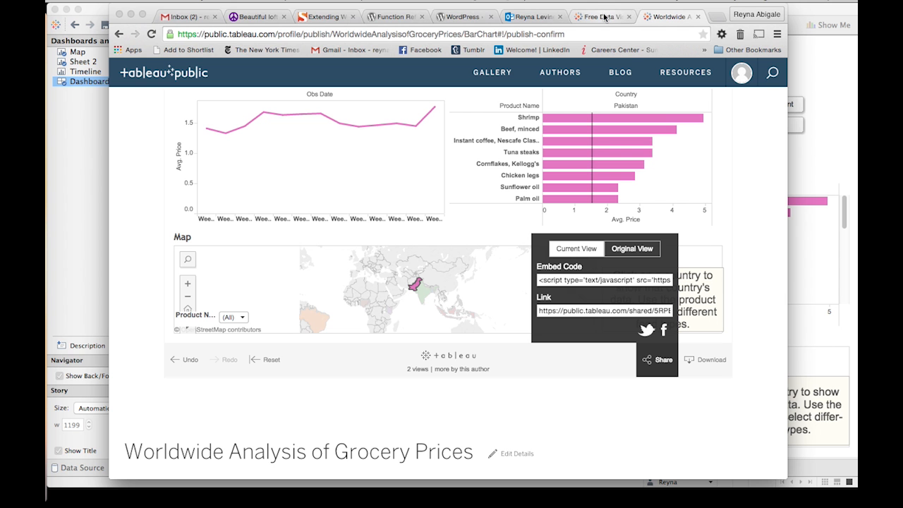
pyautogui.click(631, 250)
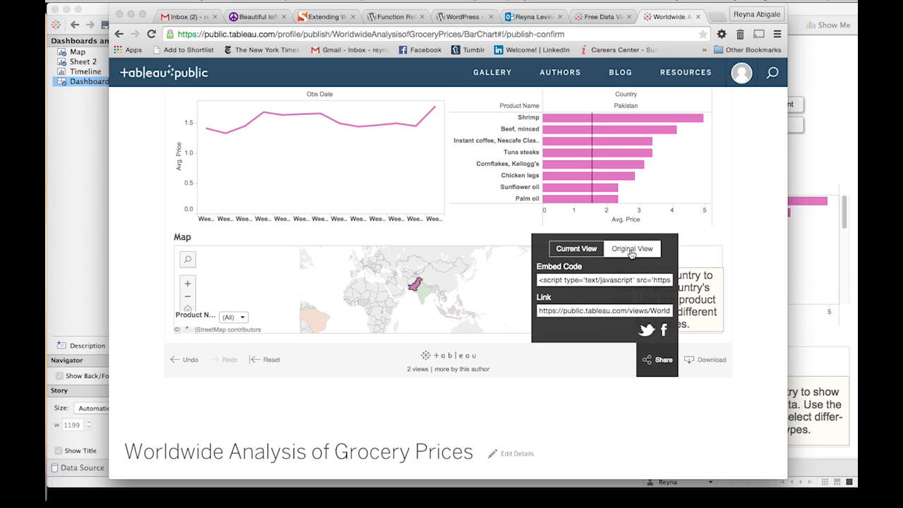
pyautogui.click(594, 251)
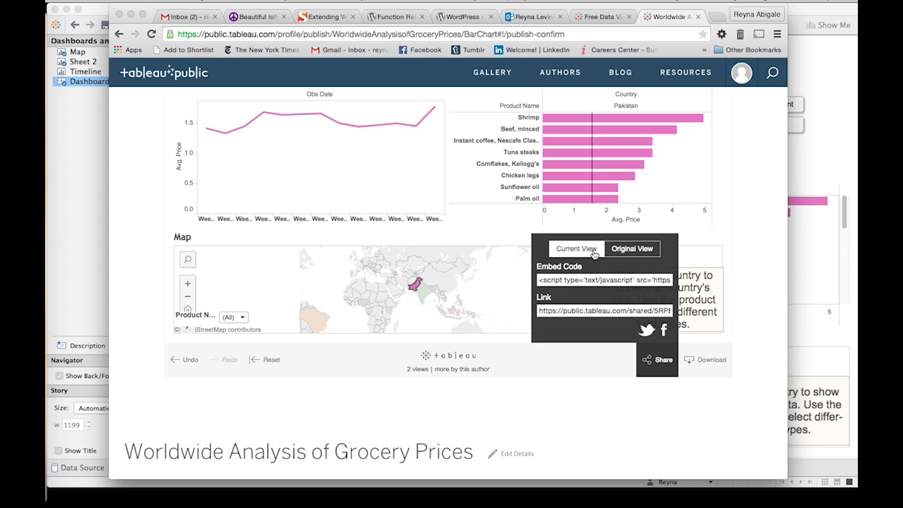
pyautogui.click(631, 249)
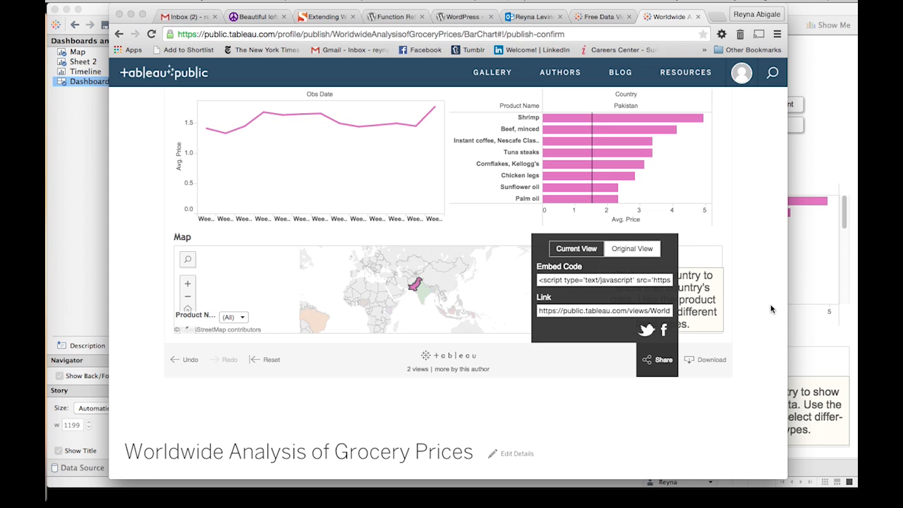
pyautogui.click(662, 361)
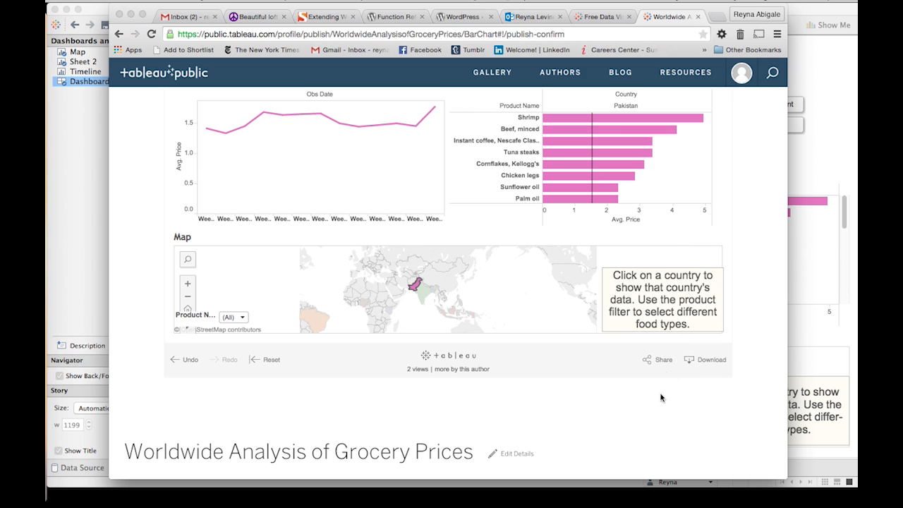
# Step: Look over the published page's workbook details and display the story's embed code and link for sharing
pyautogui.scroll(5, 552, 399)
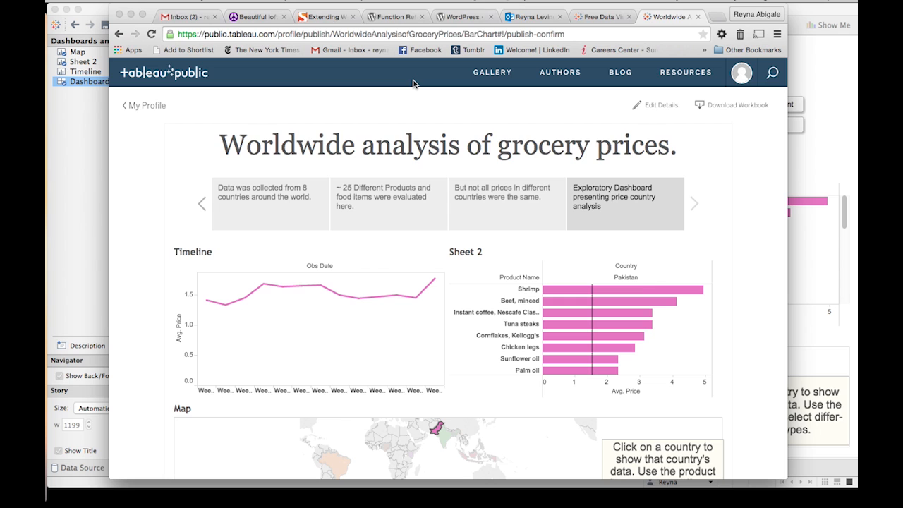
pyautogui.scroll(-10, 740, 350)
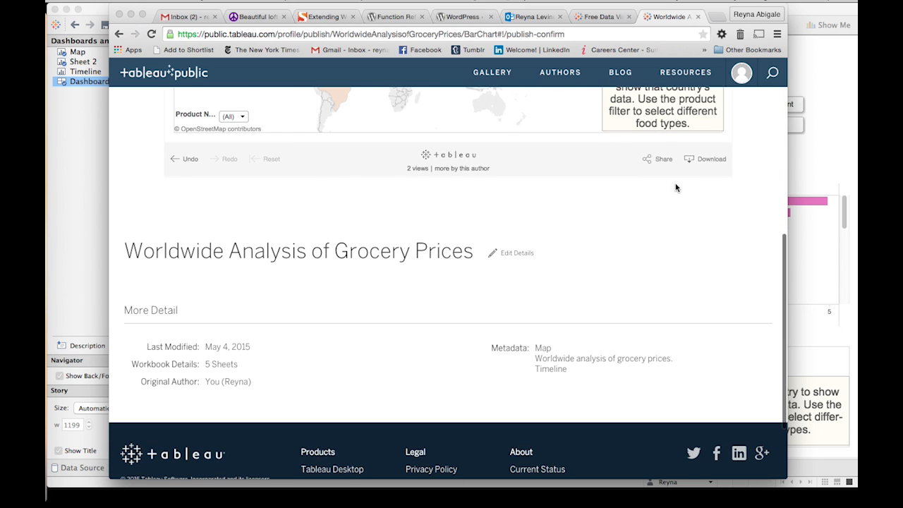
pyautogui.click(661, 159)
pyautogui.scroll(3, 662, 160)
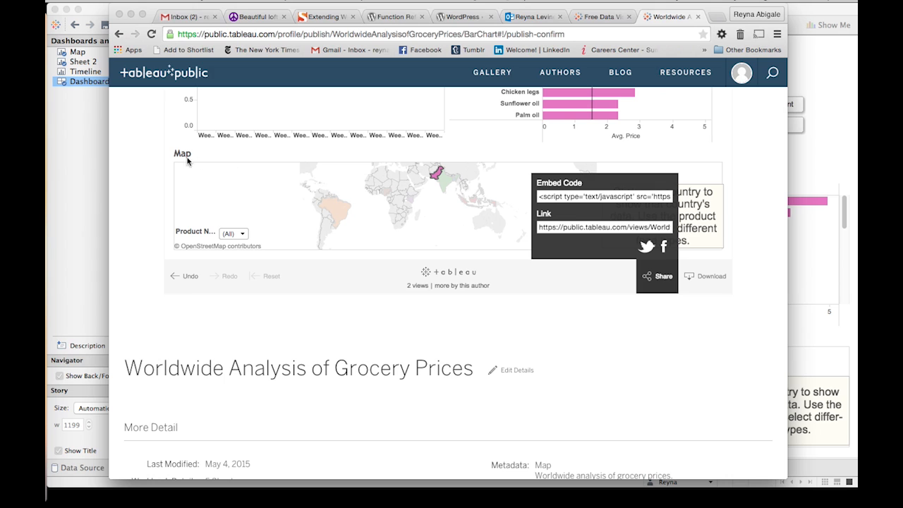
pyautogui.scroll(5, 141, 167)
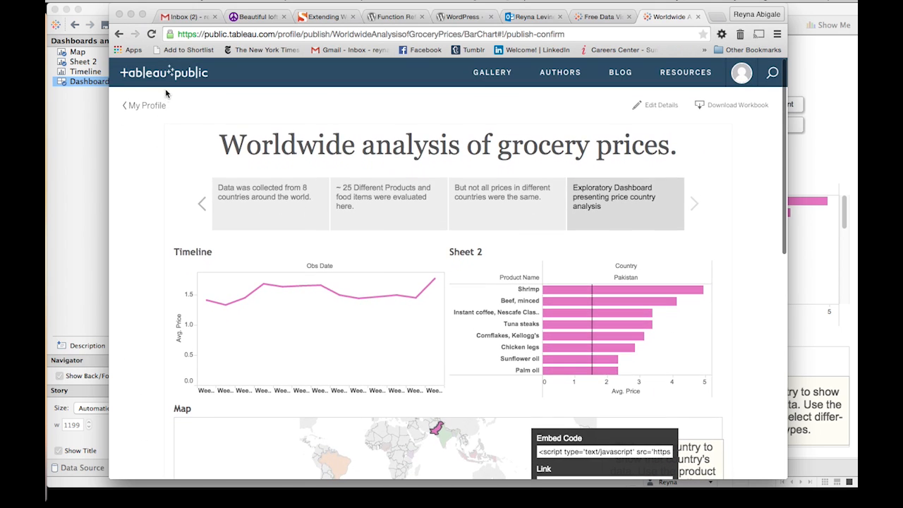